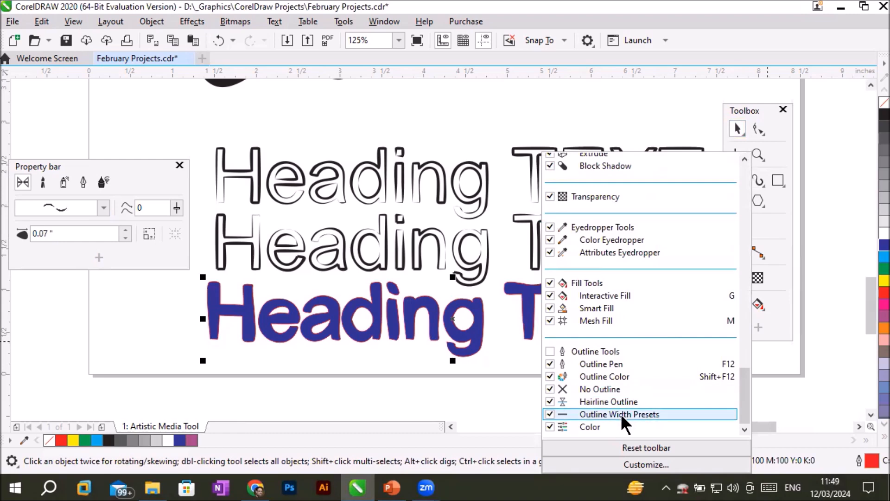
Step: Add the Outline Tools group to the toolbox
click(550, 351)
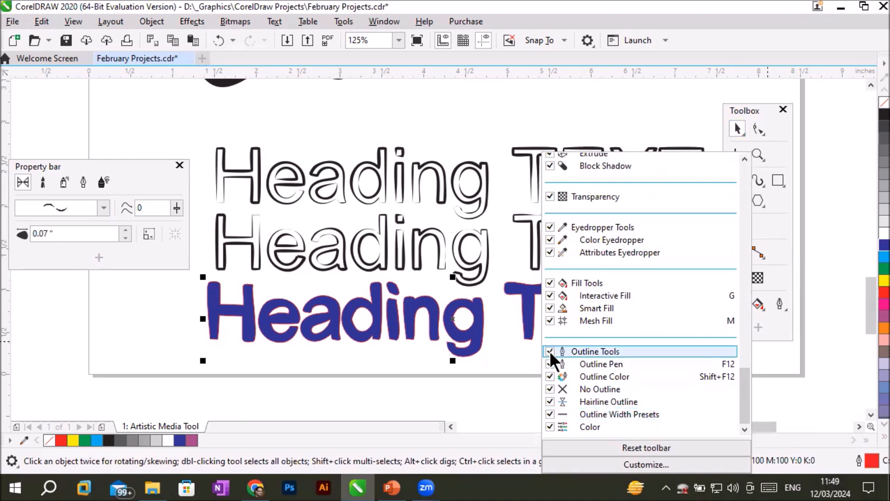
click(786, 247)
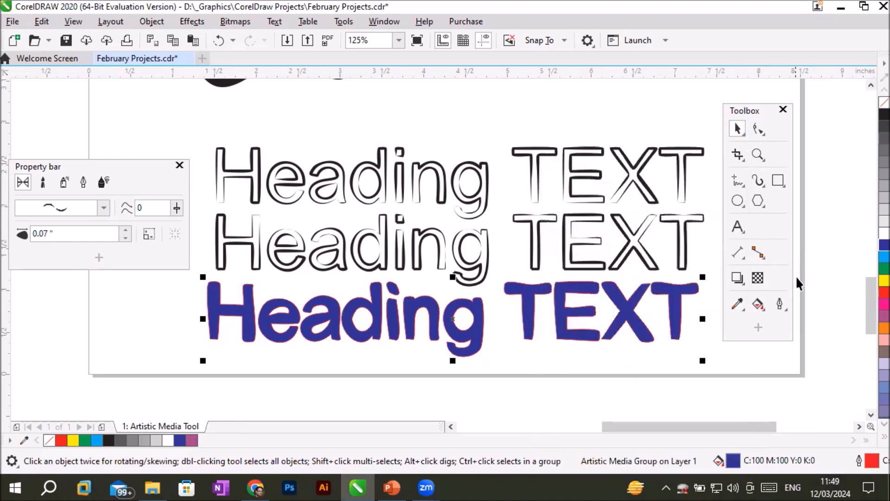
Step: Try green and yellow as the outline color of the blue heading in the Outline Pen settings, and apply red
click(779, 305)
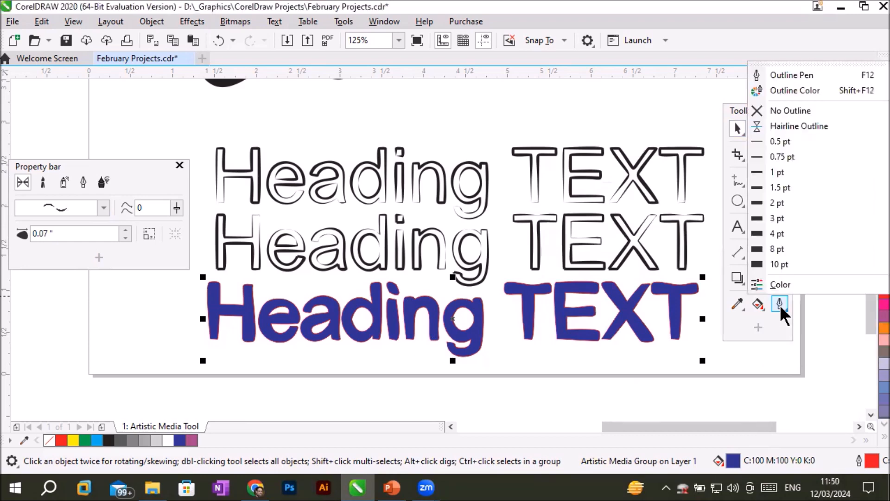
click(778, 73)
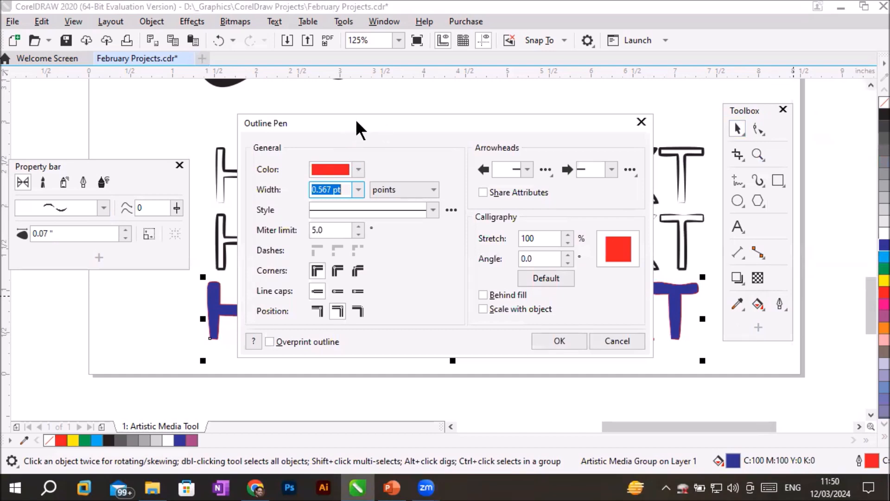
drag(356, 121, 551, 83)
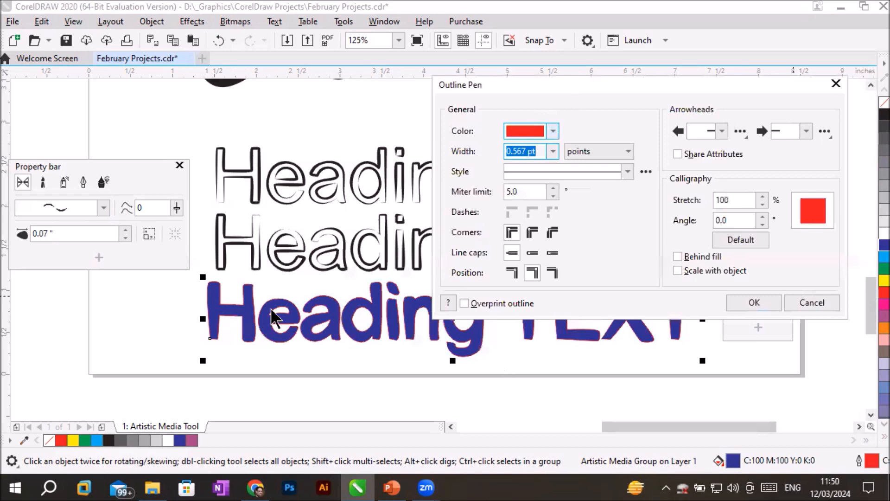
click(553, 131)
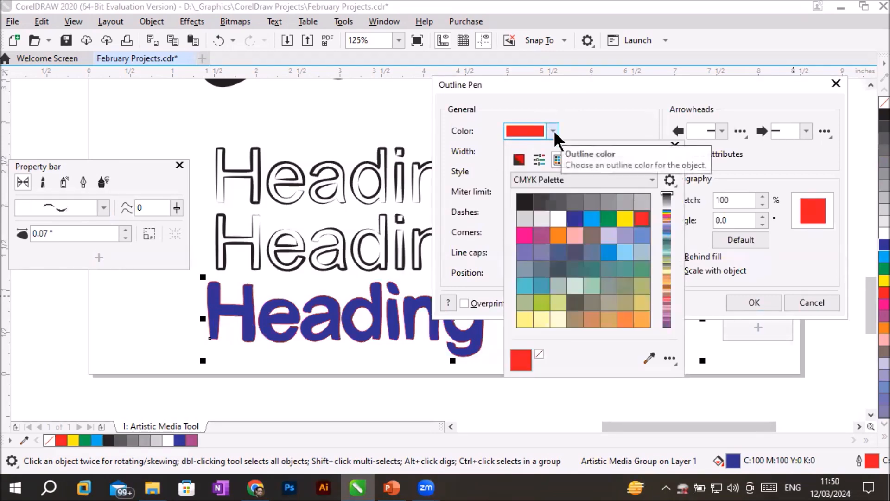
click(607, 218)
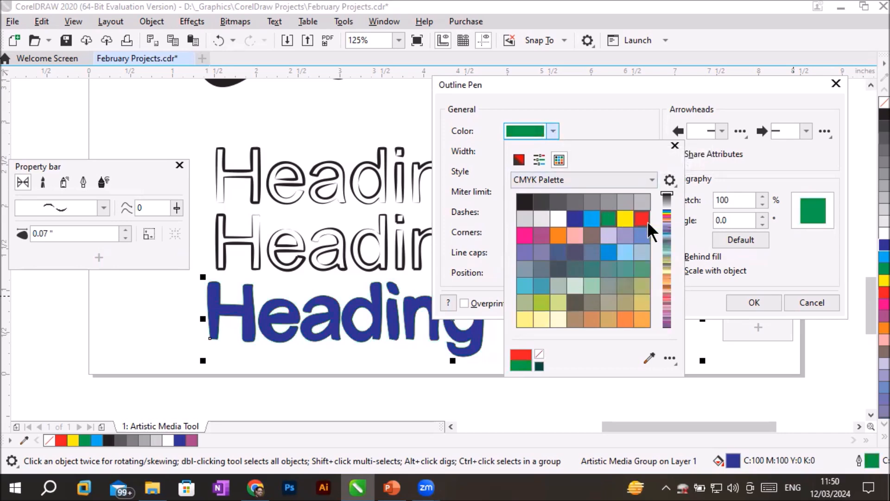
click(642, 216)
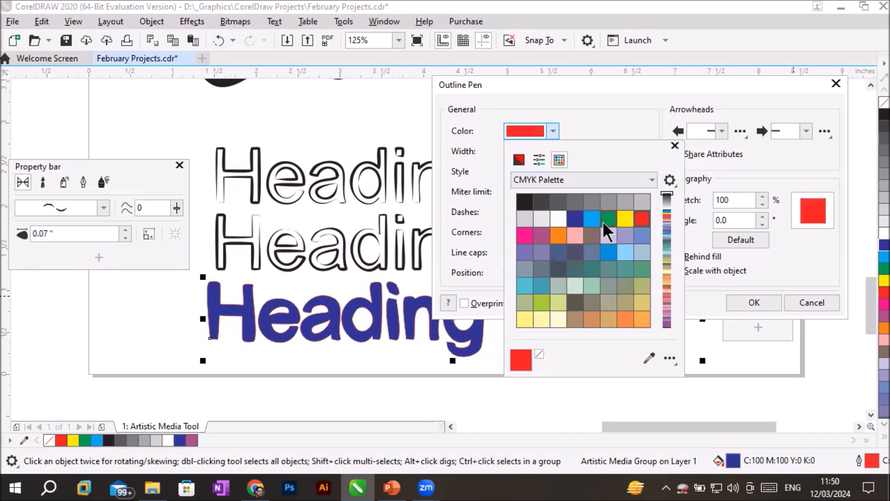
click(628, 216)
click(642, 218)
click(745, 302)
click(744, 301)
scroll(344, 316, up, 4)
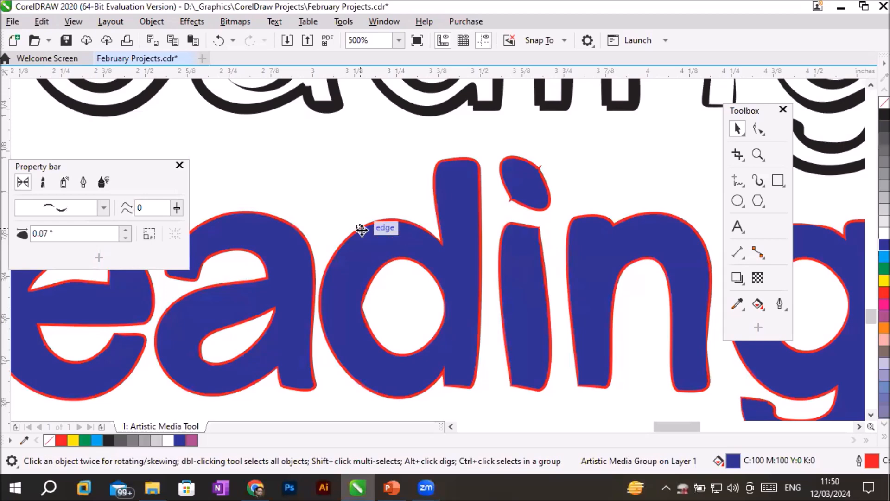
Step: Remove the blue heading's outline, and reapply it with the 10 pt width preset
click(782, 303)
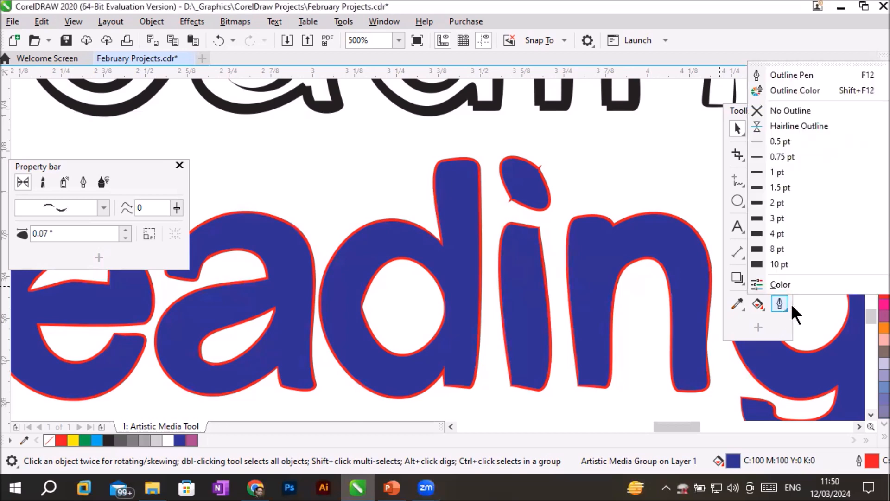
click(772, 111)
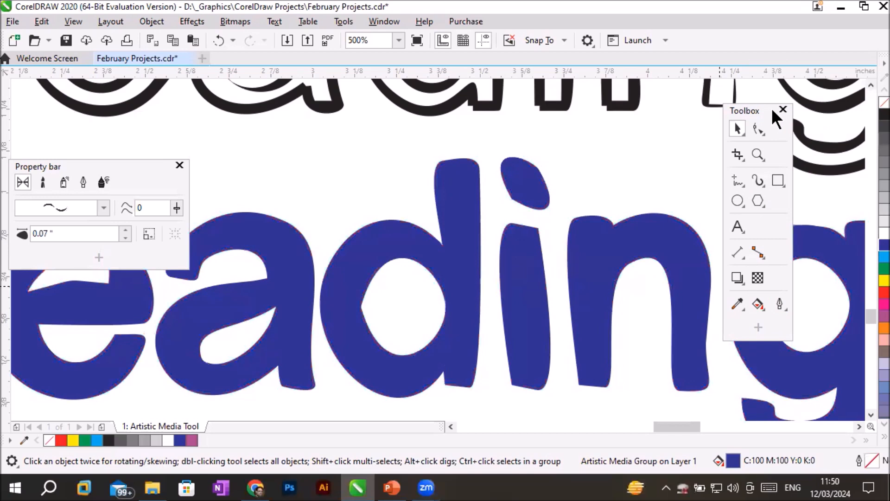
click(780, 303)
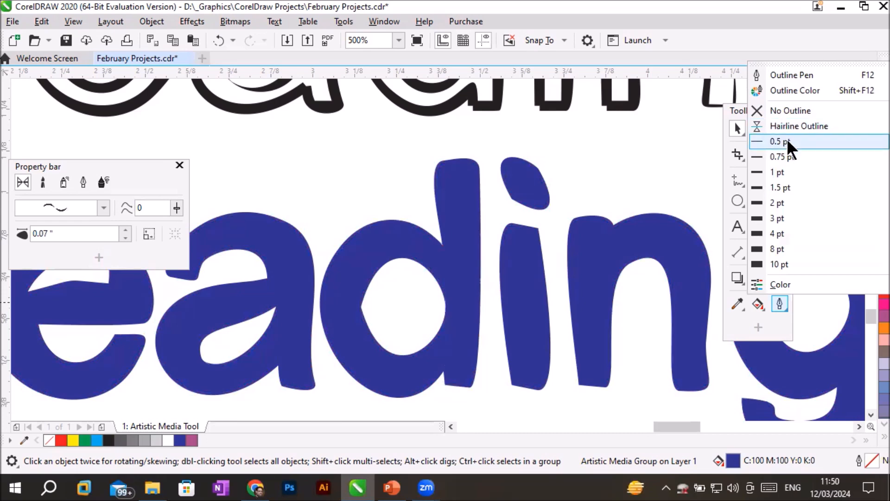
click(775, 260)
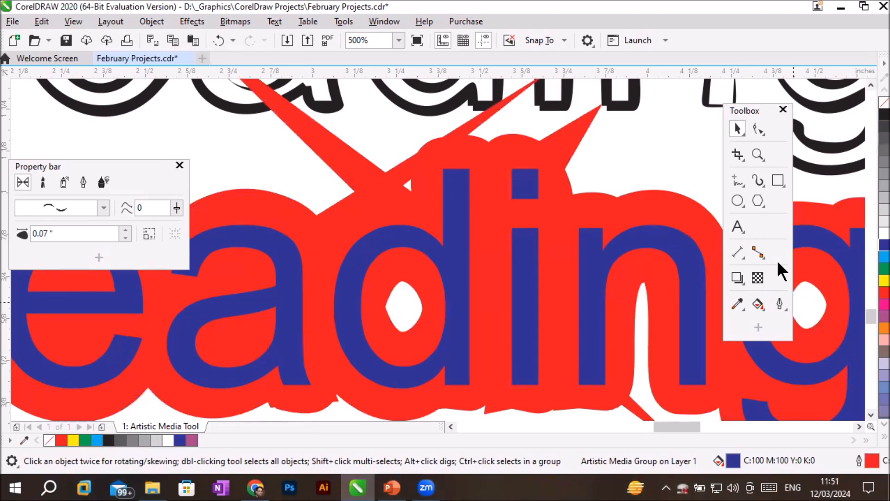
Step: Set the blue heading's outline width to the 1 pt preset
click(780, 301)
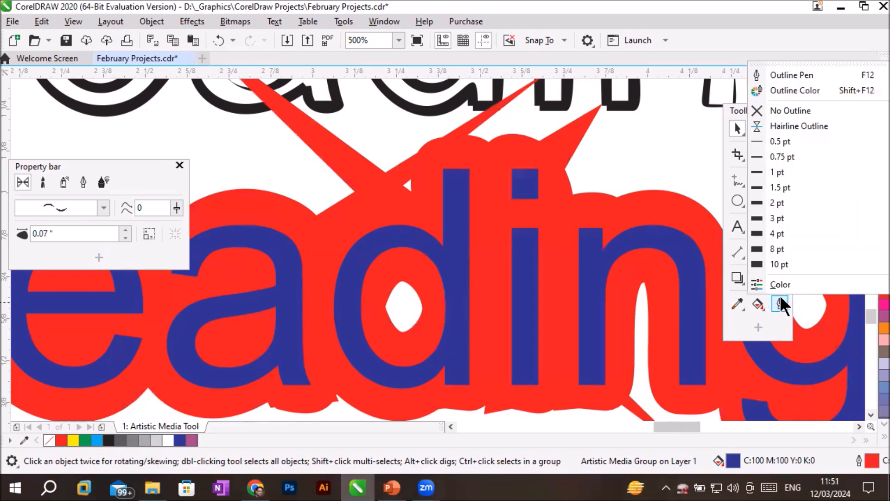
click(792, 171)
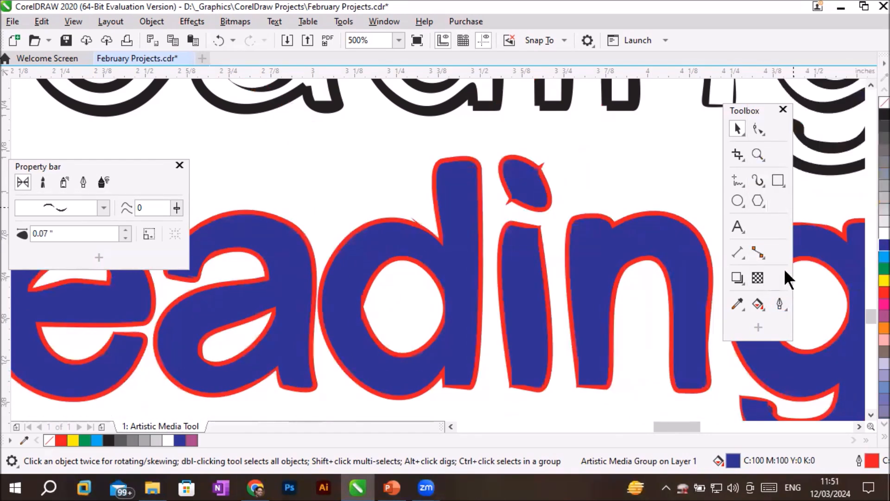
Step: Open the Color docker as a floating window and pick a green of C 75, M 0, Y 84, K 0 visually
click(775, 304)
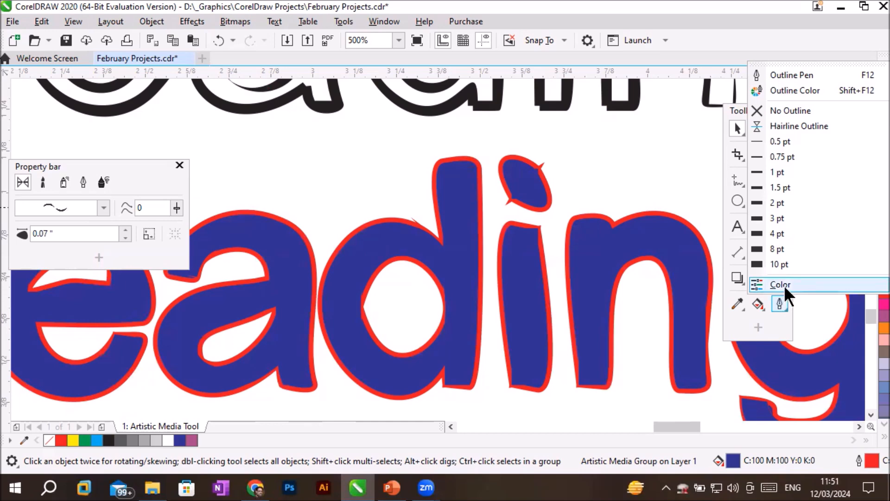
click(783, 283)
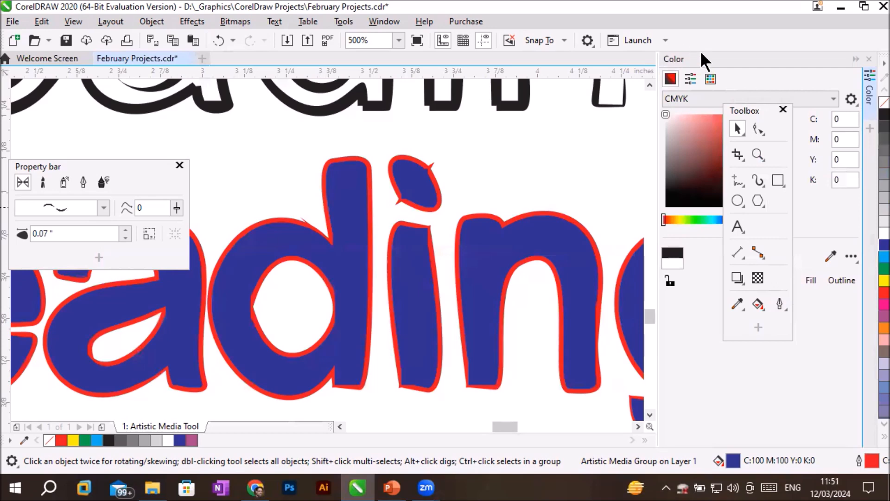
drag(702, 58, 630, 104)
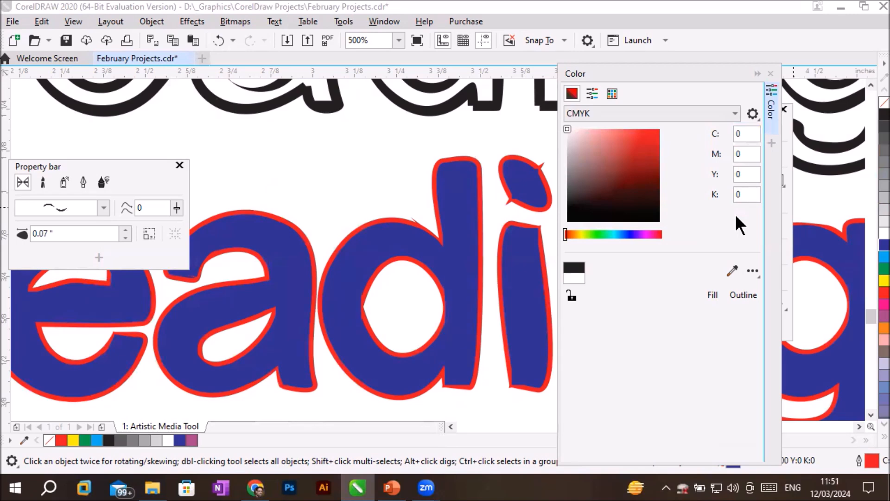
click(604, 234)
click(651, 137)
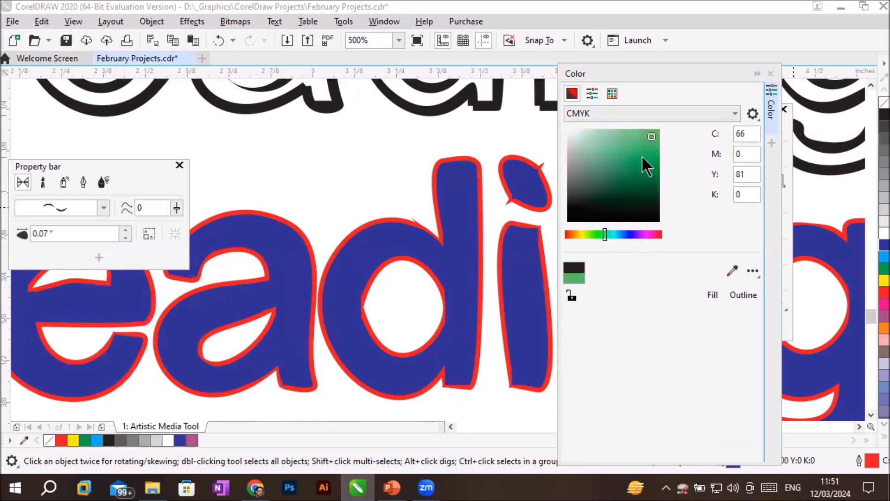
click(653, 154)
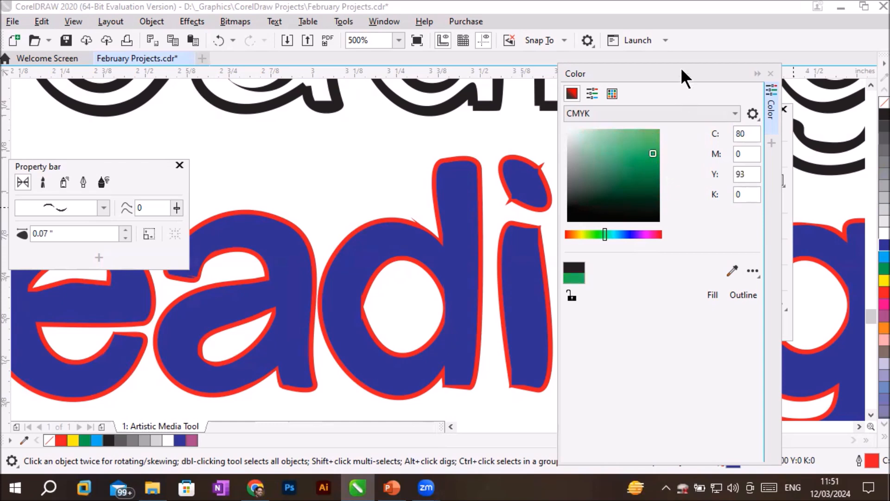
drag(682, 71, 682, 42)
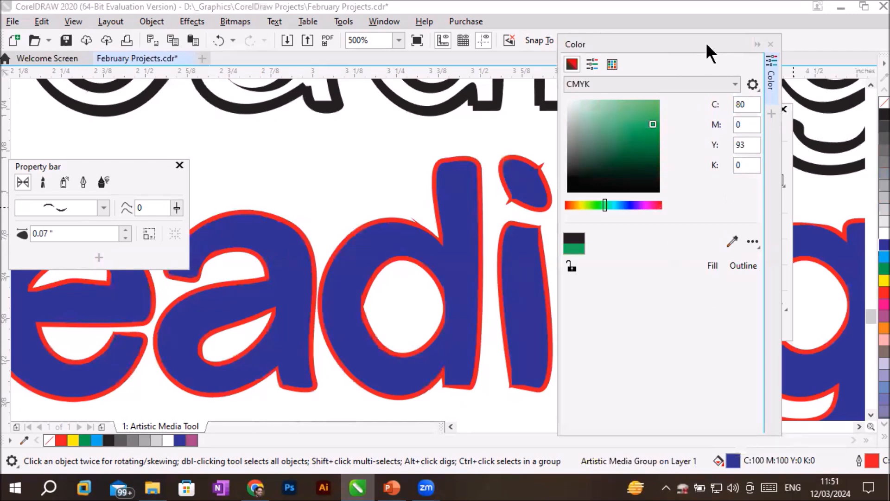
drag(707, 44, 700, 100)
click(643, 174)
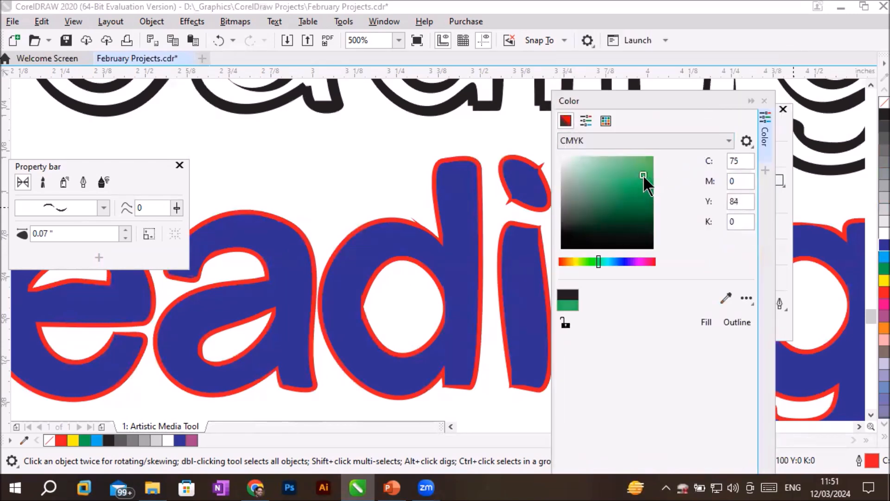
Step: Mix a light orange with the CMYK color sliders, using C 6, M 42, Y 54 and K 4
click(582, 118)
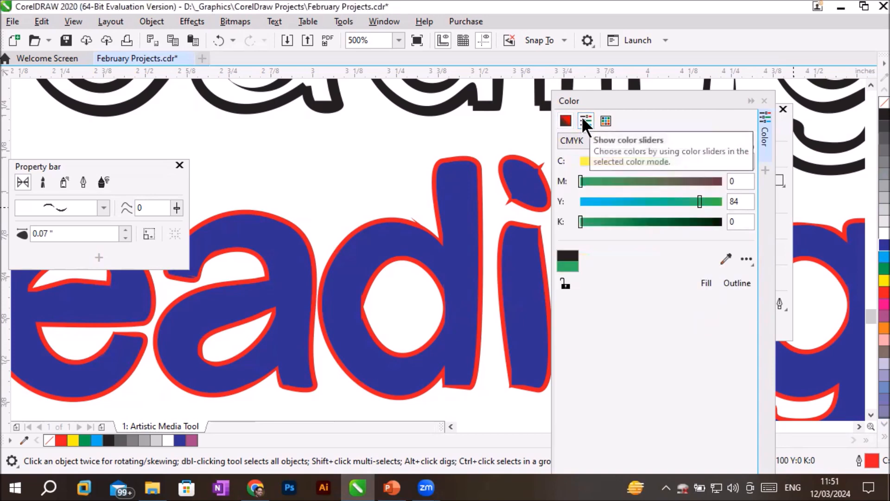
drag(686, 166, 626, 171)
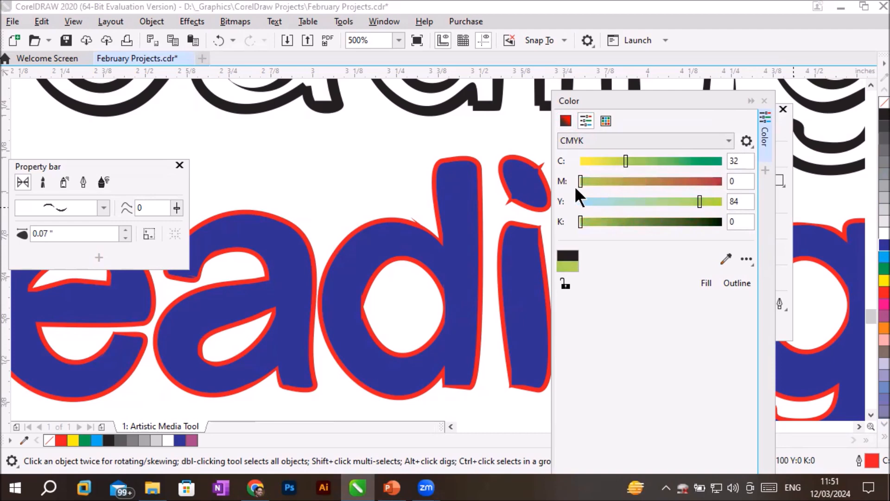
drag(580, 177, 640, 183)
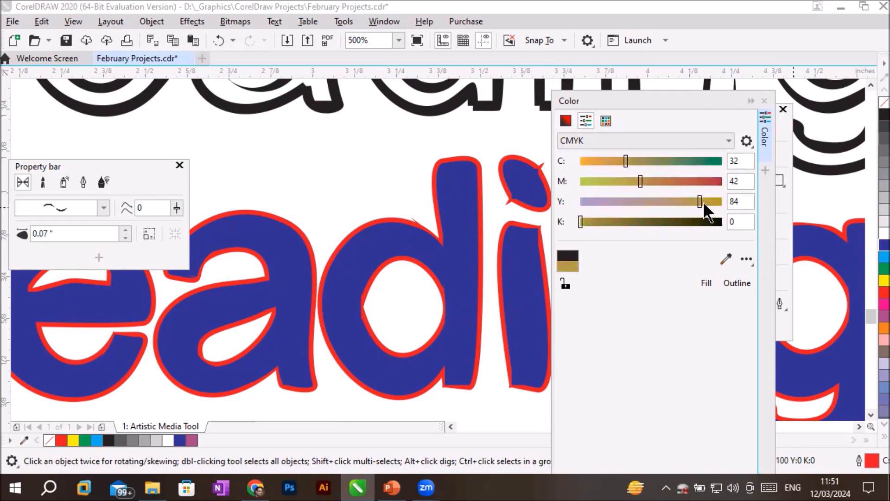
drag(700, 200, 660, 201)
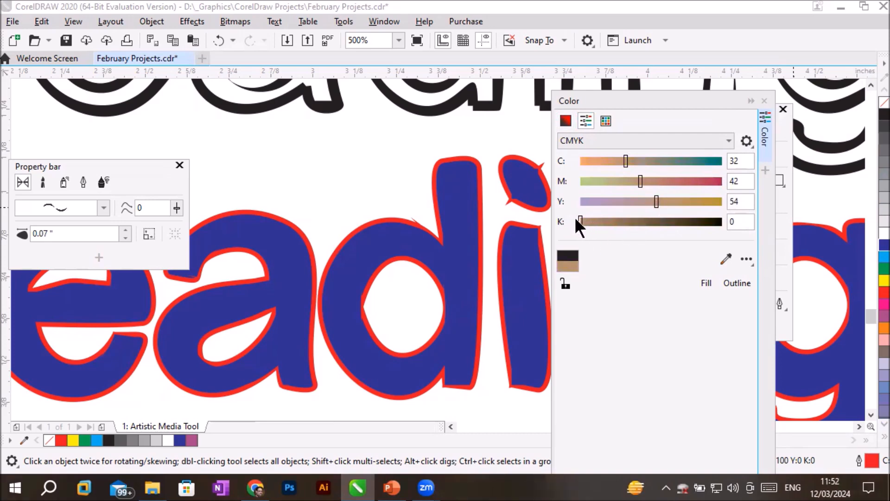
mouse_move(578, 219)
mouse_down()
mouse_move(635, 221)
mouse_move(586, 222)
mouse_up()
click(589, 161)
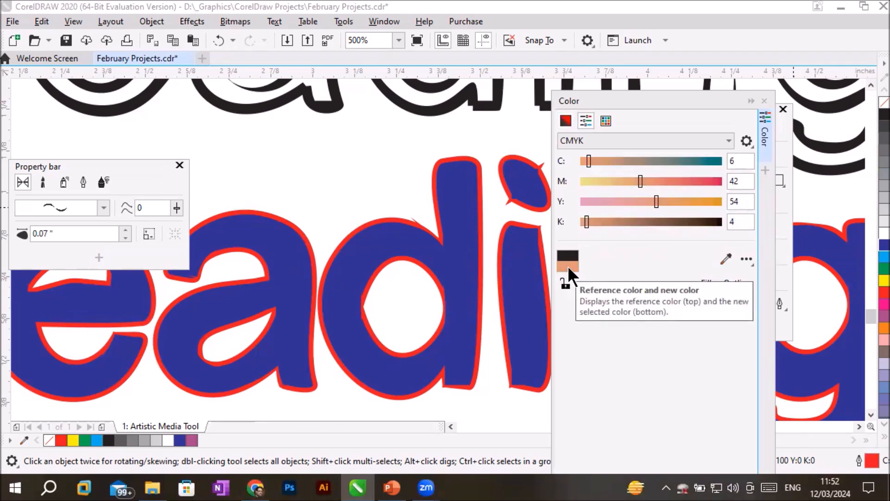
Step: Choose PANTONE 711 C from the PANTONE solid coated palette in the Color docker
click(605, 118)
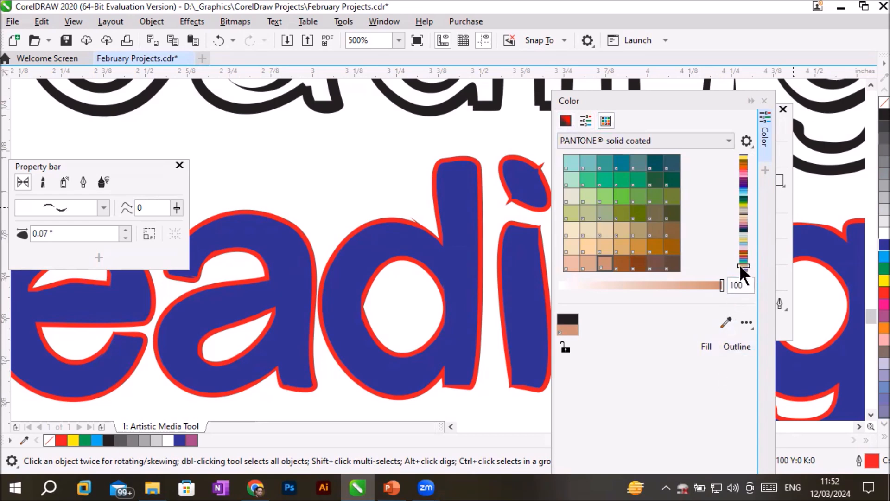
mouse_move(742, 263)
mouse_down()
mouse_move(750, 152)
mouse_move(740, 253)
mouse_up()
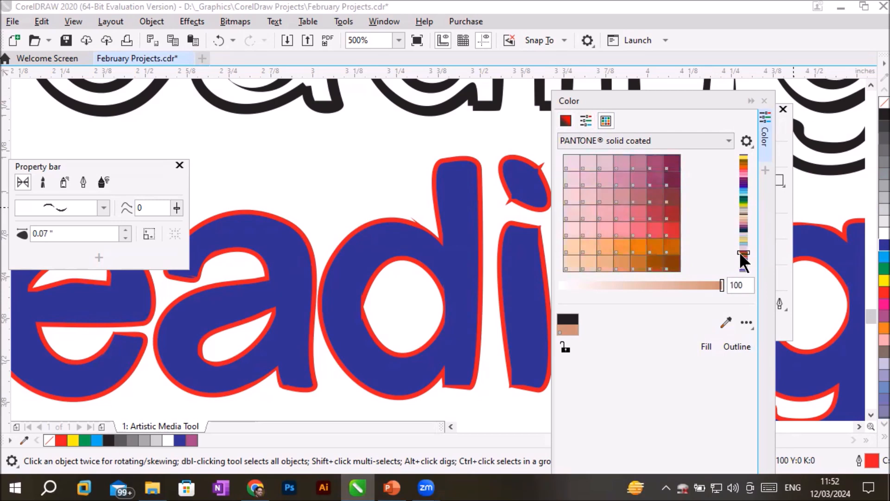
click(673, 228)
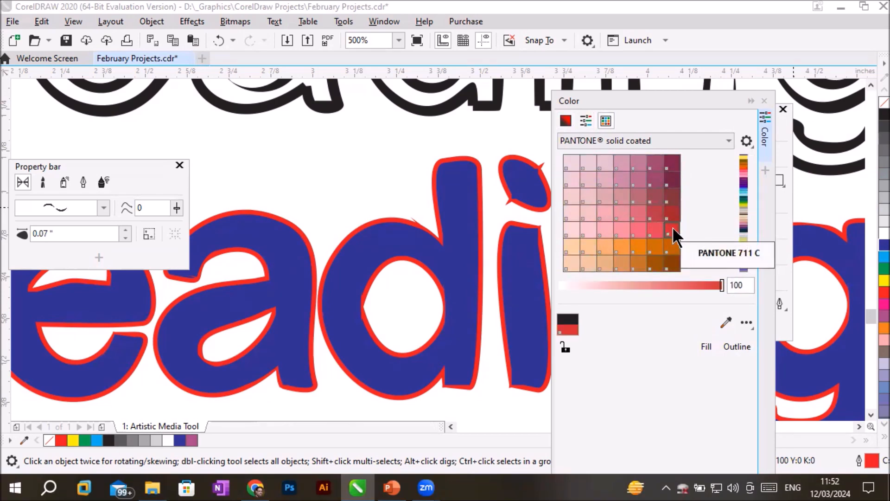
Step: Sample the black of the upper heading's lettering with the color eyedropper, and sample the red outline of the blue heading
click(722, 322)
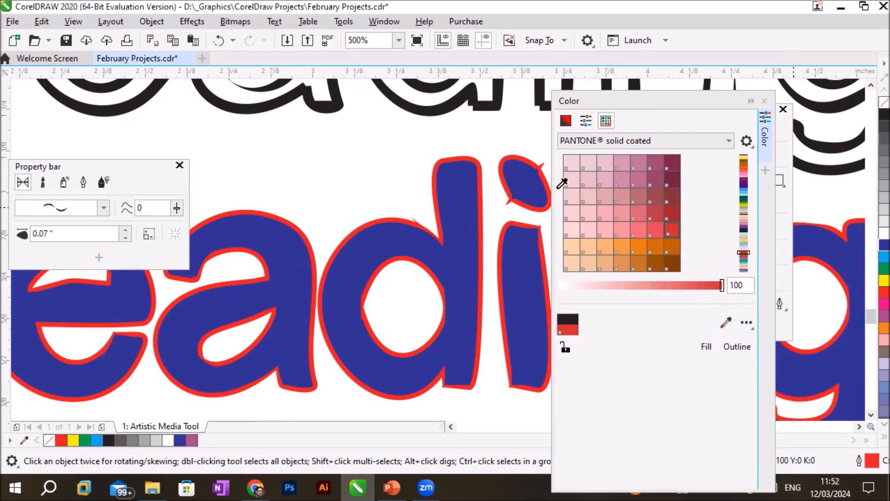
click(279, 103)
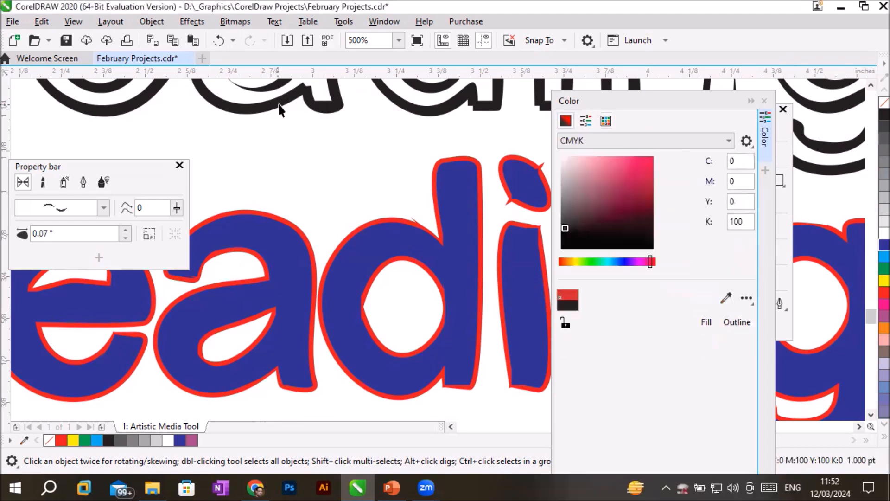
click(726, 298)
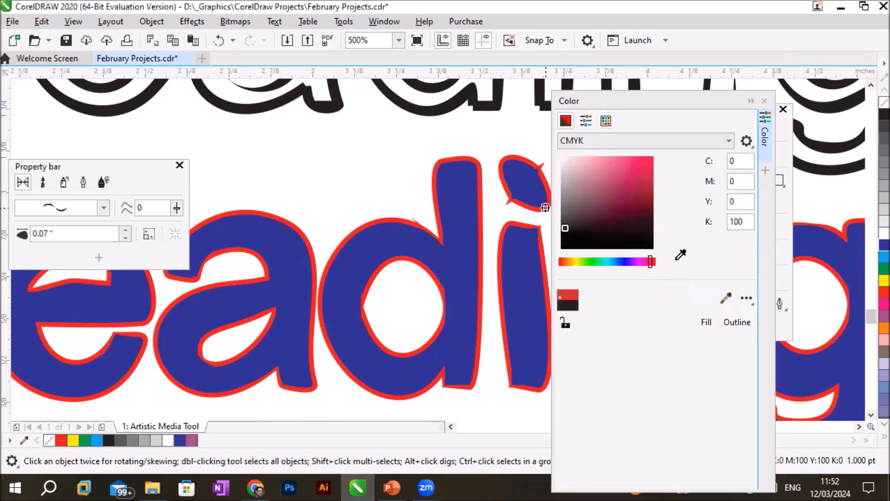
click(475, 158)
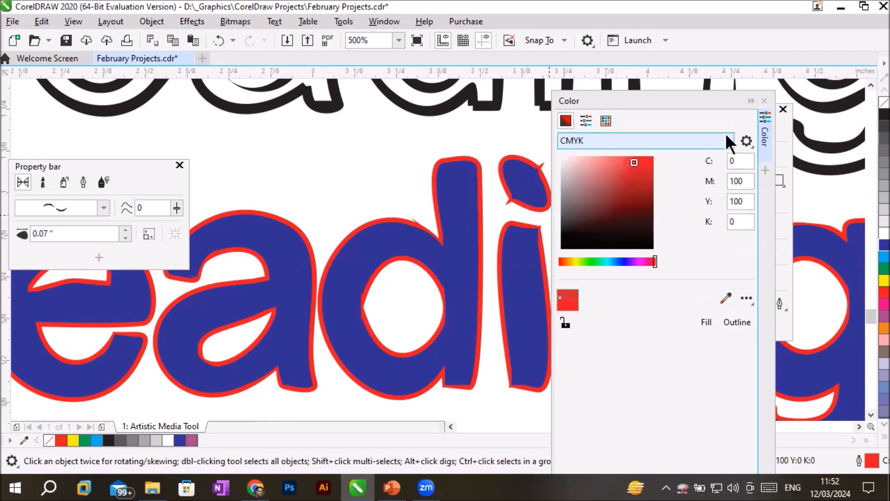
click(711, 100)
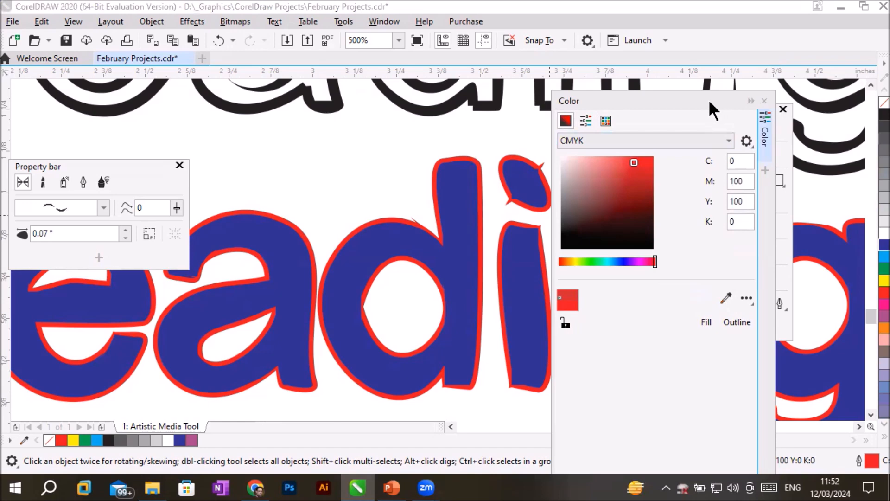
Step: Pick a red of C 1, M 100, Y 100, K 0 visually in the Color docker and collapse the docker
drag(709, 102, 597, 107)
click(529, 167)
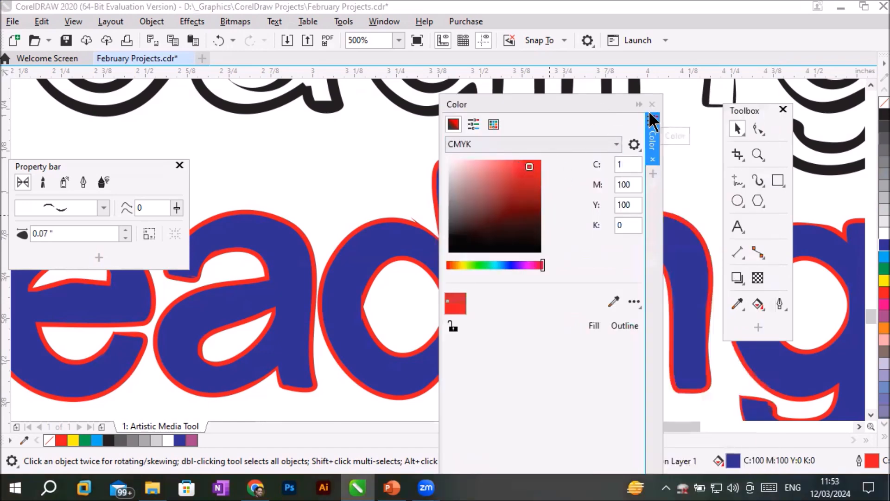
click(654, 137)
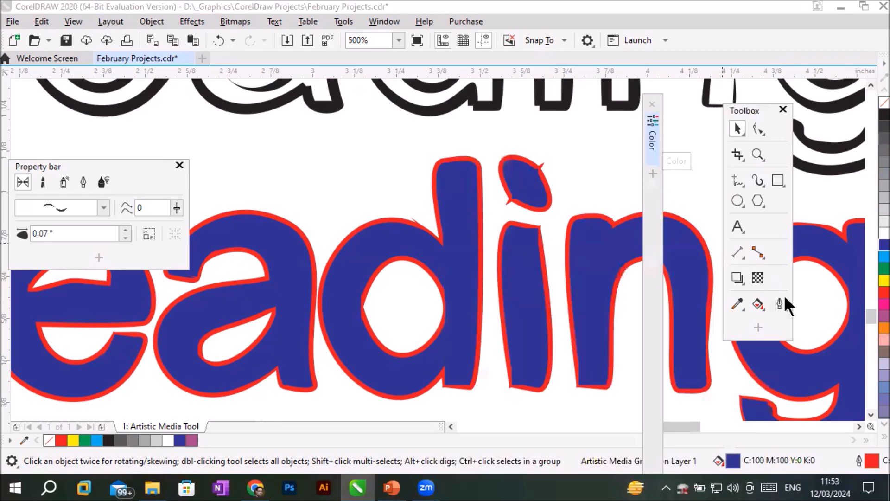
Step: Set the blue heading's outline color to a pale green of C 42, M 0, Y 42, K 0, sampled with the eyedropper
click(777, 306)
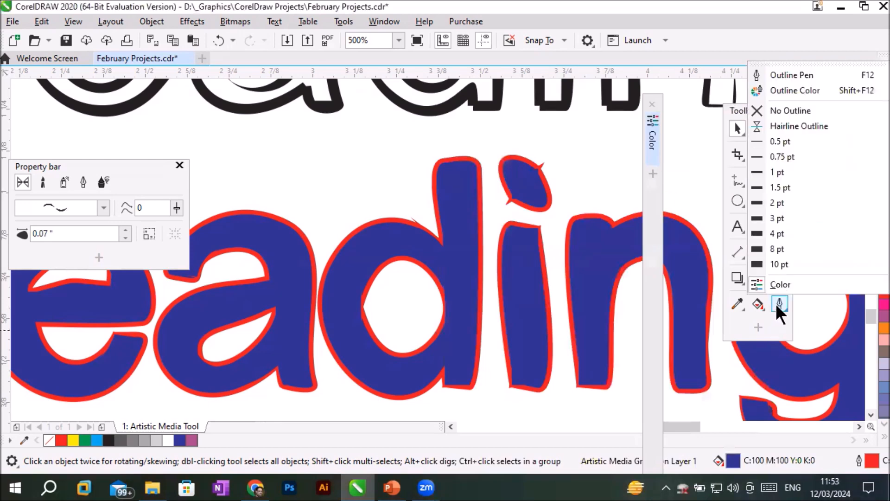
click(789, 90)
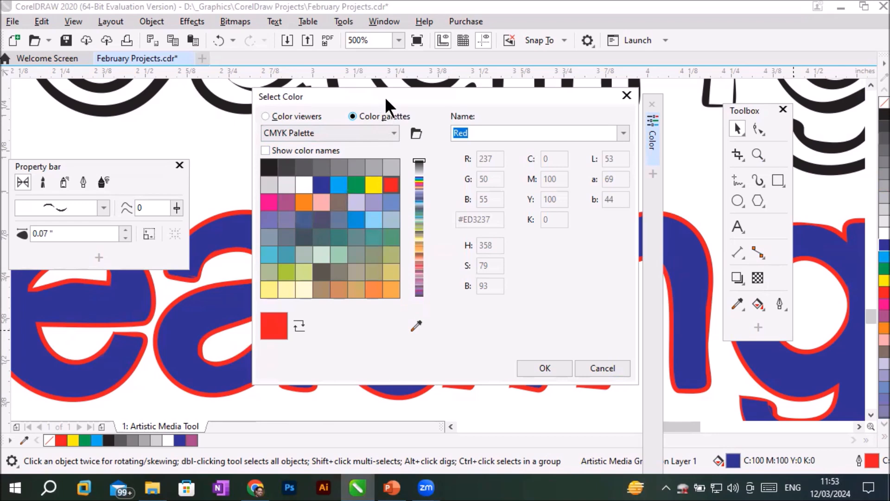
drag(388, 96, 526, 114)
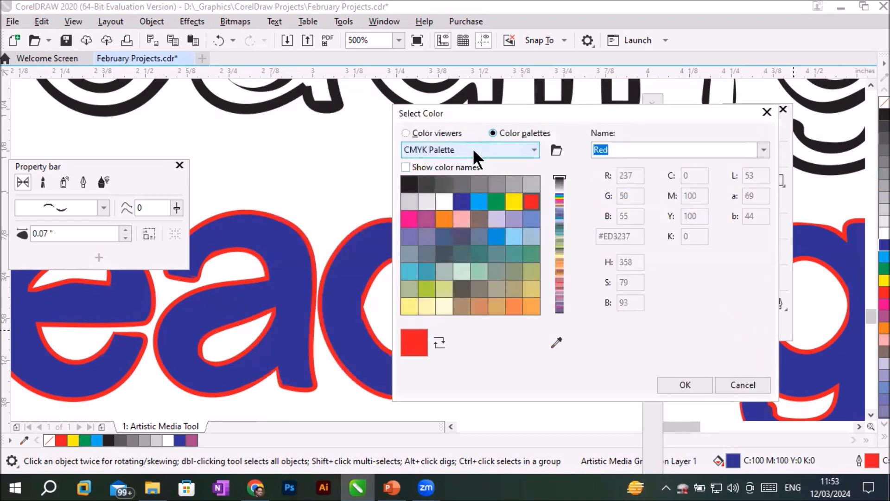
click(406, 135)
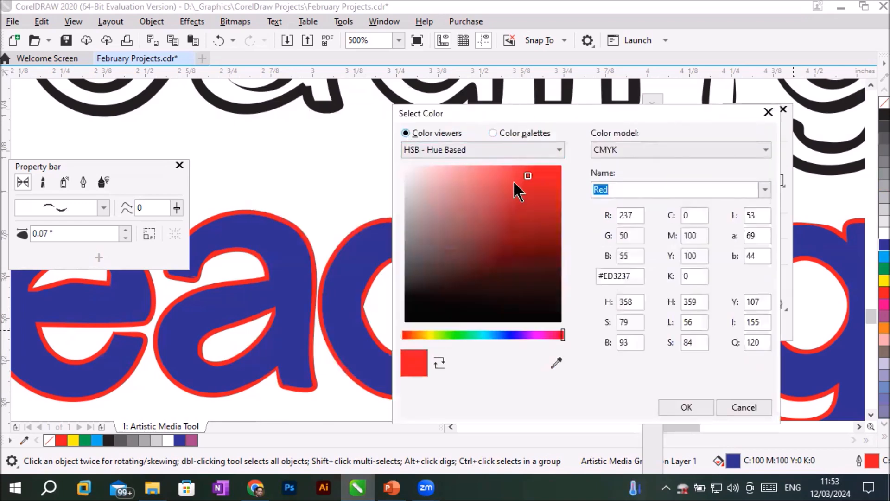
click(500, 129)
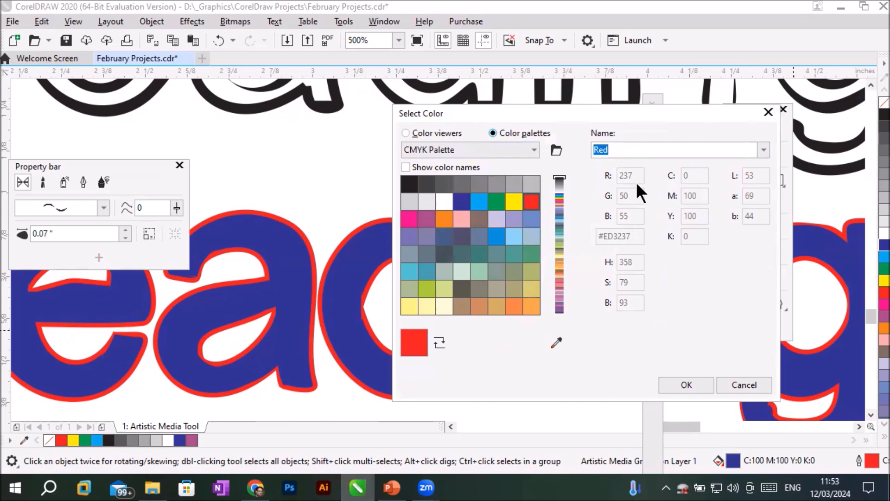
click(555, 343)
click(480, 276)
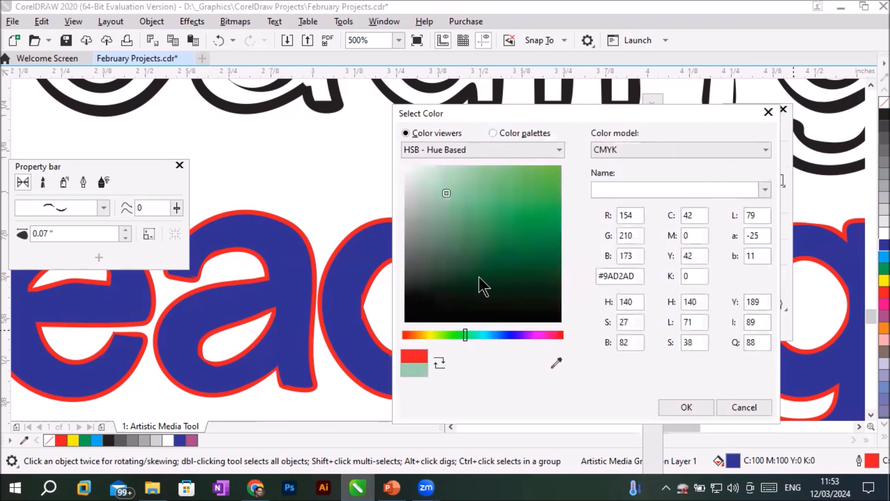
click(680, 408)
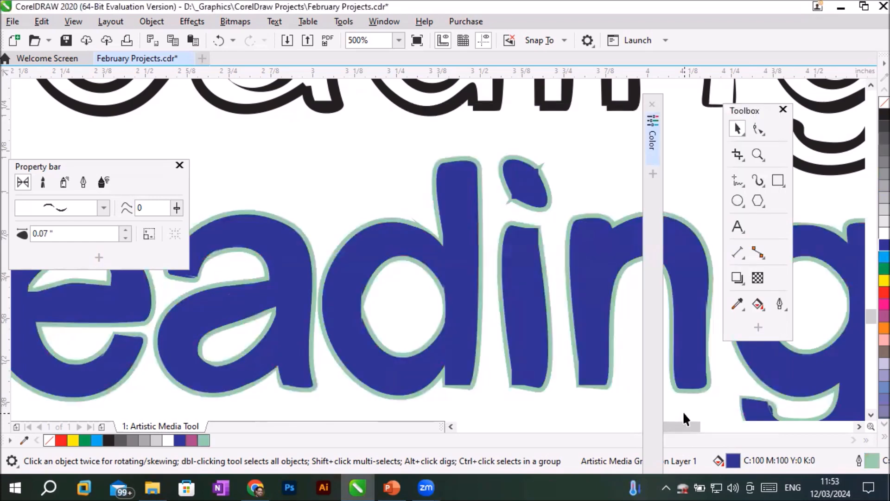
Step: Open the Outline Pen settings for the blue heading and look at the color and width choices
click(779, 303)
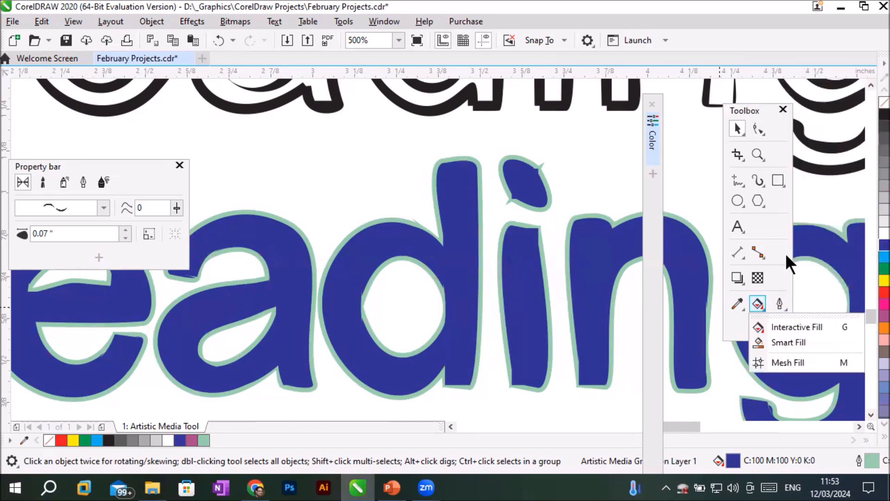
mouse_move(739, 308)
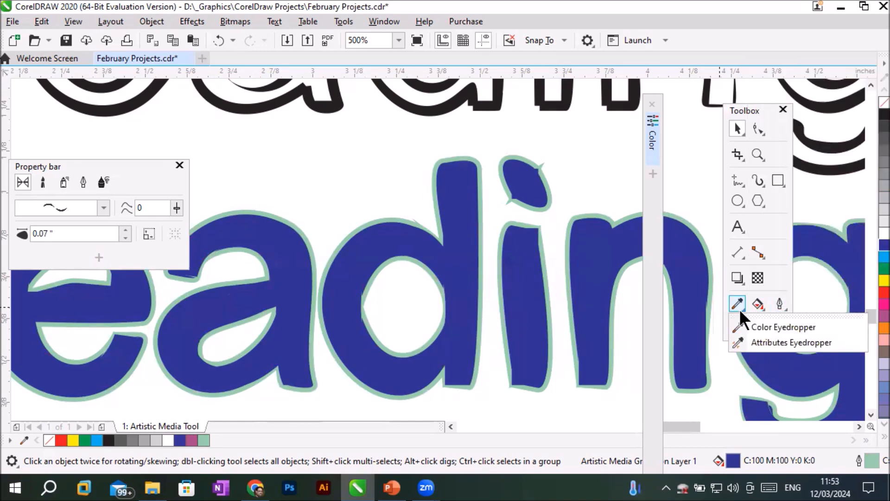
mouse_move(778, 305)
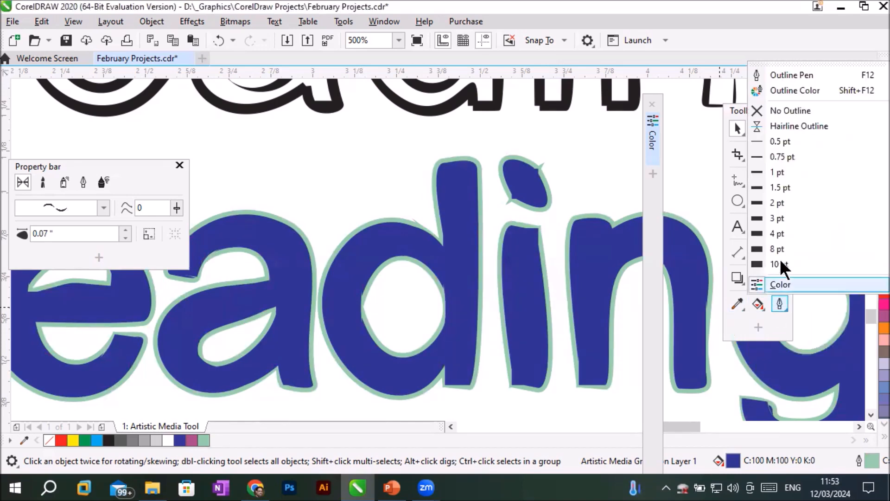
click(786, 76)
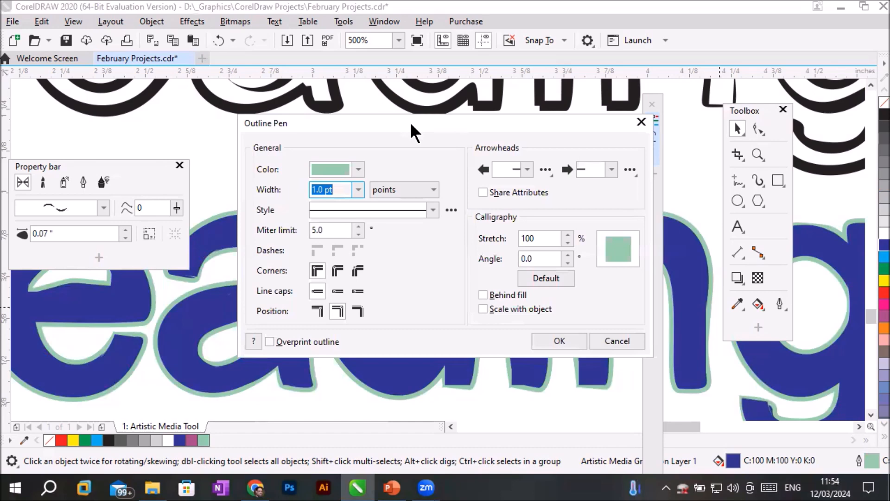
drag(410, 124, 600, 145)
click(548, 190)
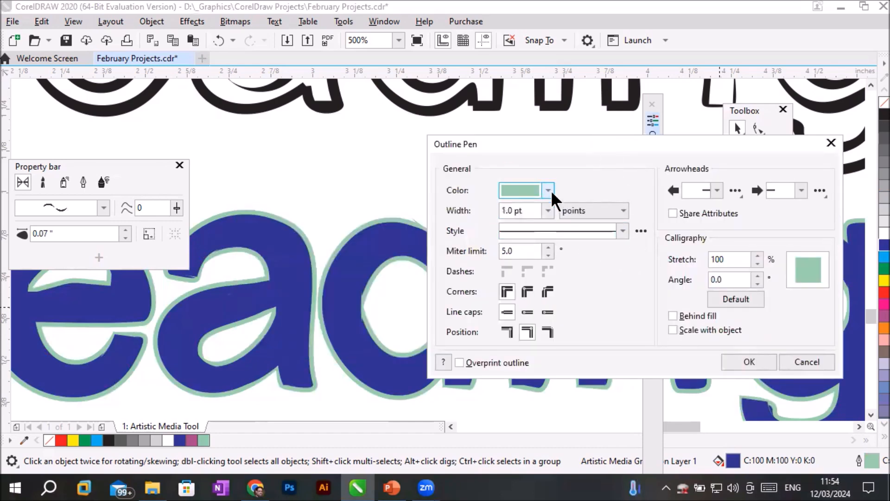
click(549, 190)
click(547, 210)
click(548, 209)
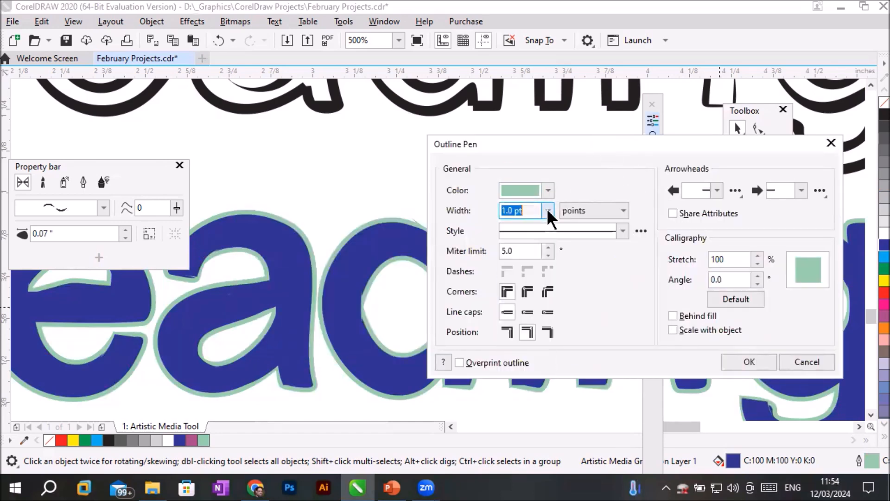
Step: Try a dashed line style on the blue heading's outline and return it to the solid line
click(622, 231)
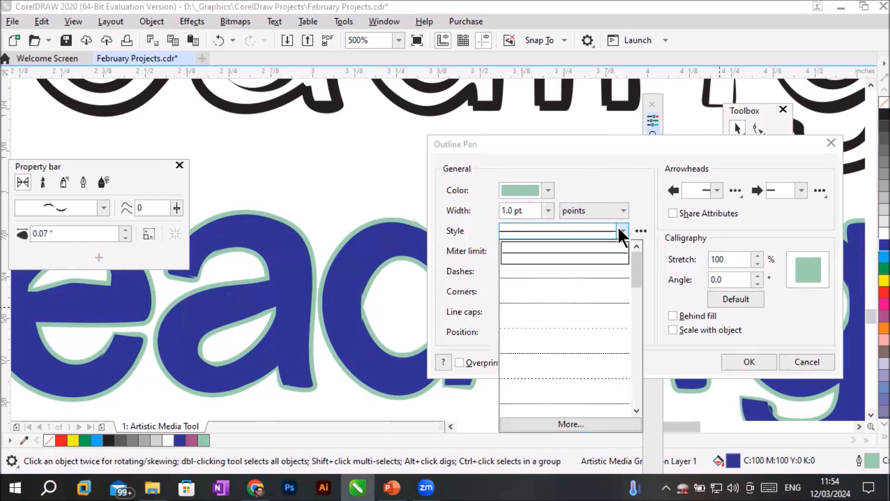
click(570, 281)
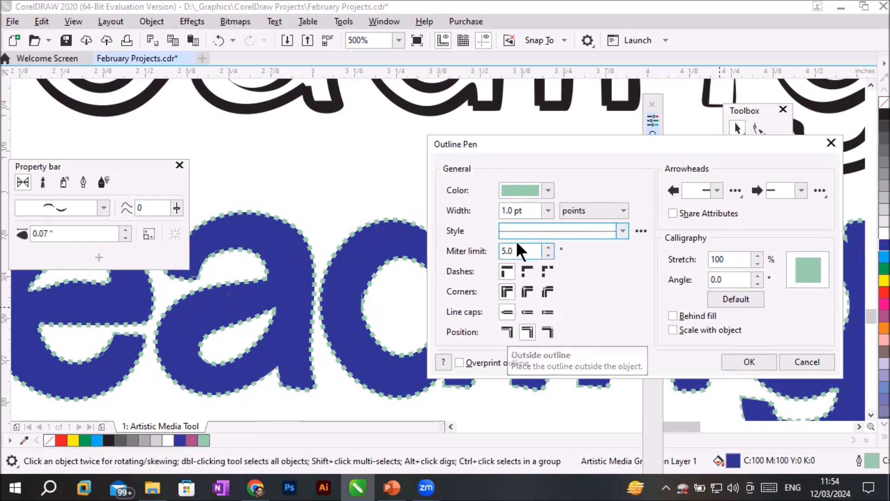
click(622, 231)
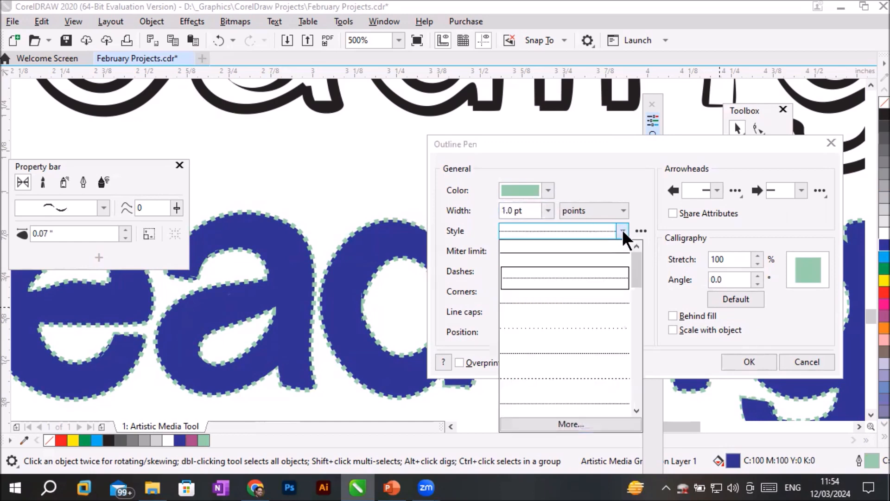
click(587, 254)
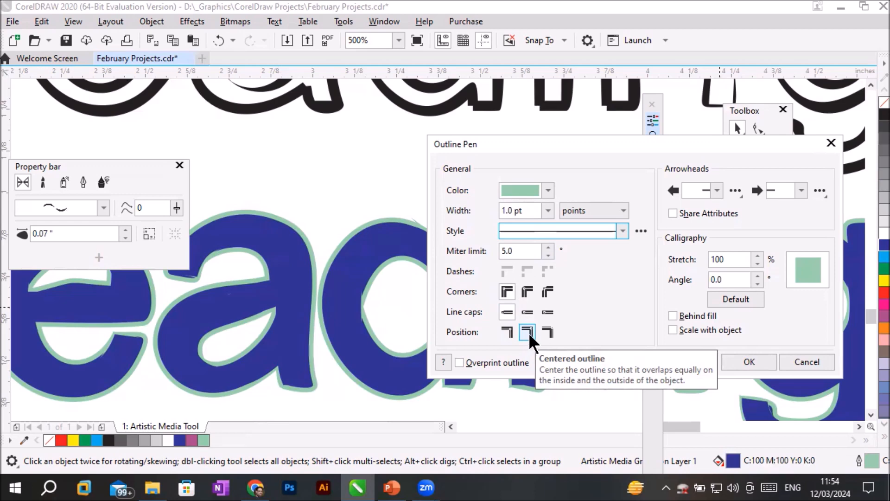
Step: Compare the inside, centered and outside outline positions on the blue heading, and apply the inside position
click(548, 332)
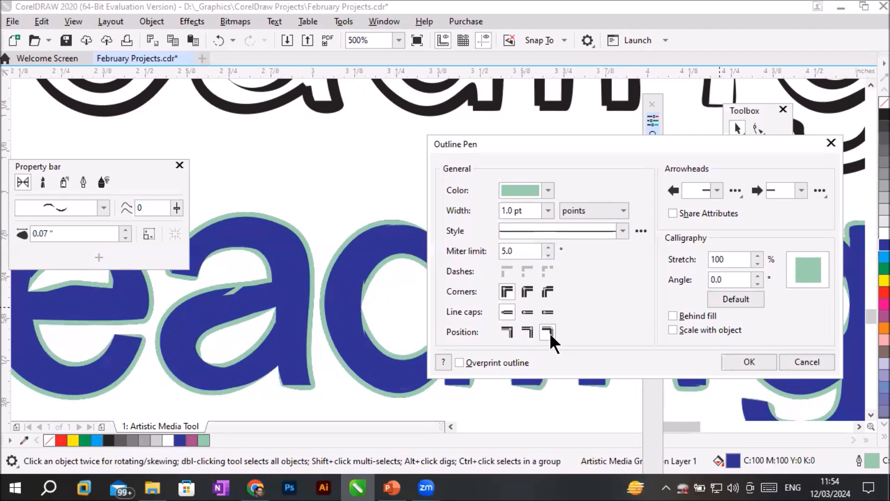
click(524, 331)
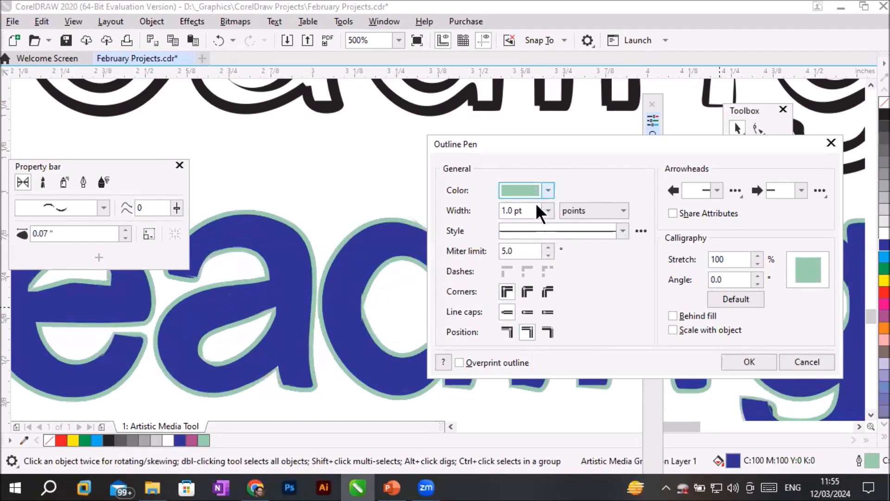
click(508, 210)
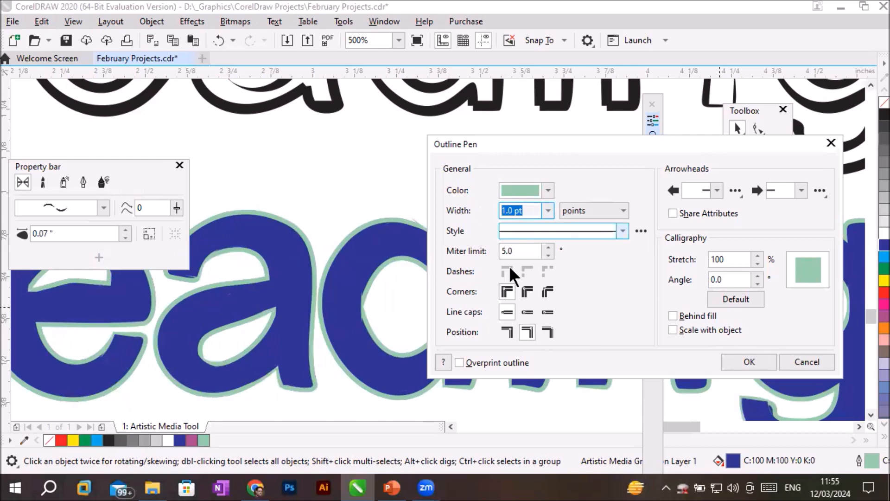
click(502, 330)
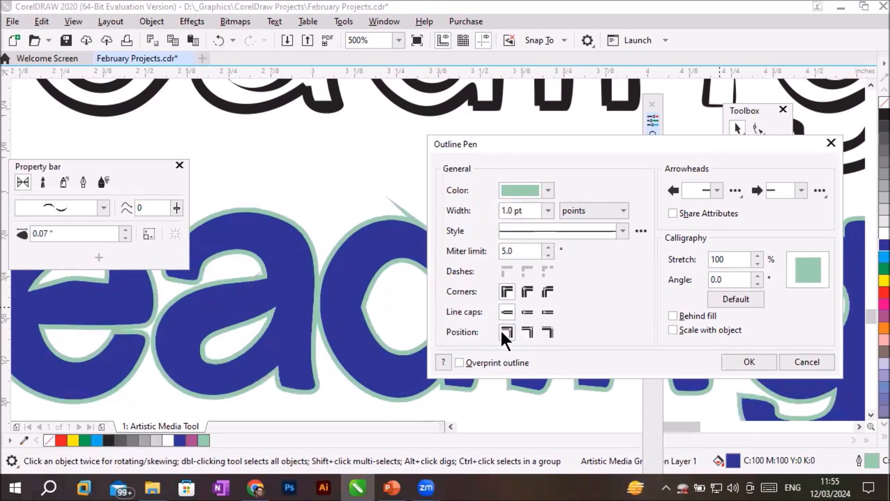
click(547, 331)
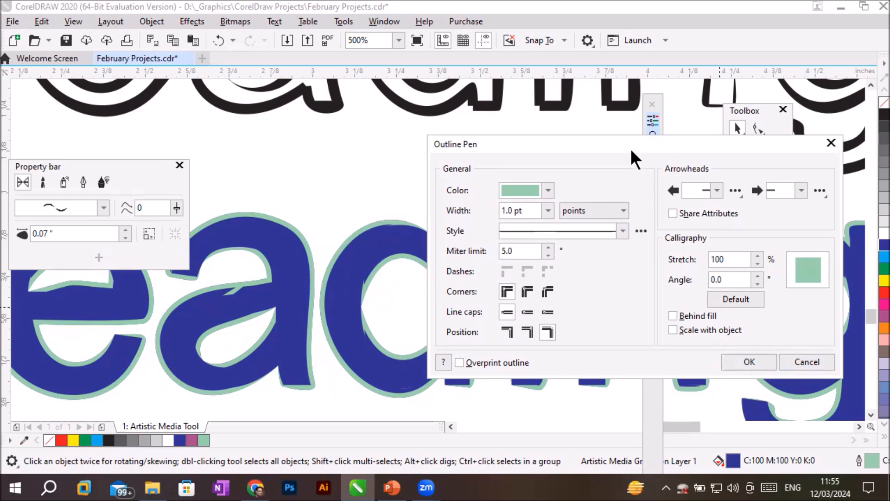
drag(624, 146, 560, 149)
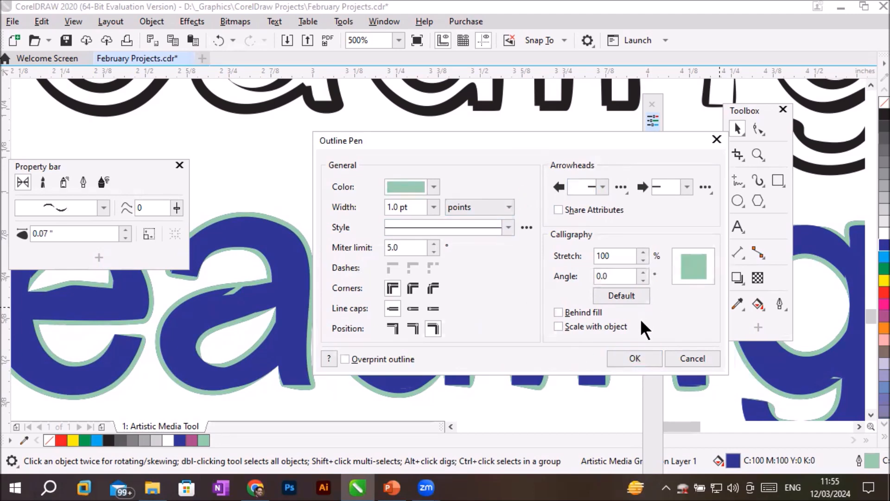
click(636, 358)
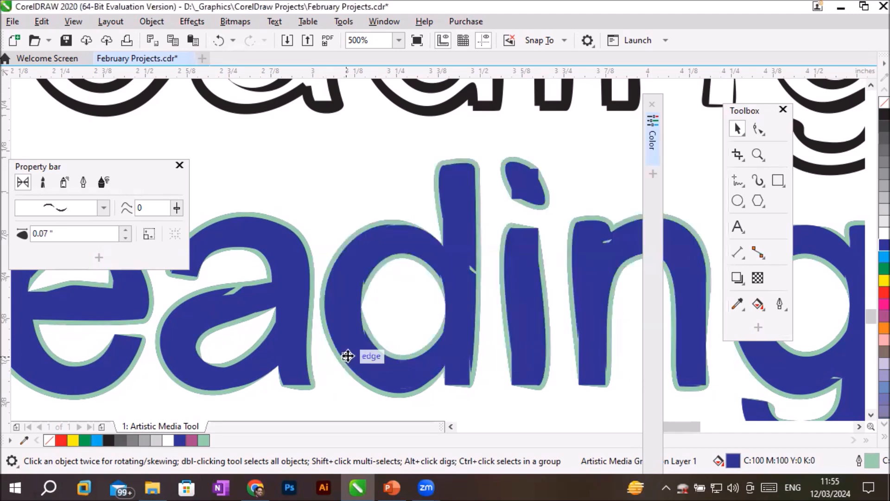
Step: Remove the fill from the blue heading and examine its pale green outline up close
scroll(348, 355, down, 1)
scroll(354, 349, down, 1)
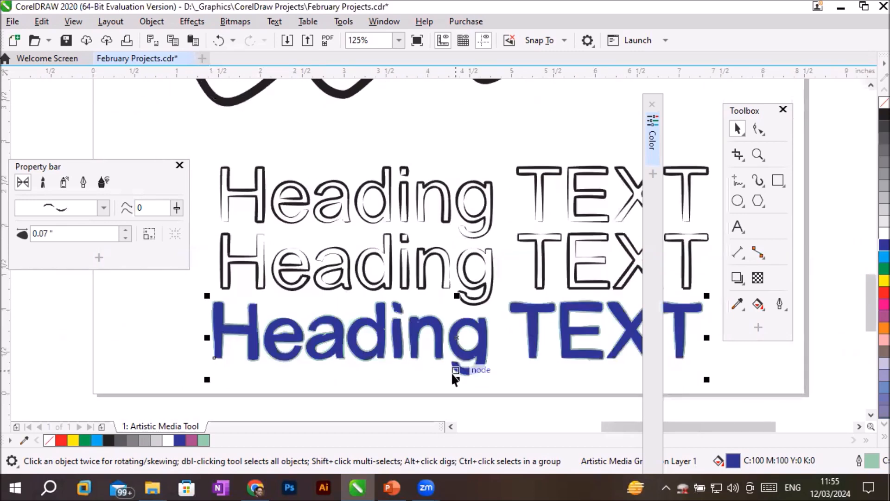
scroll(409, 385, up, 1)
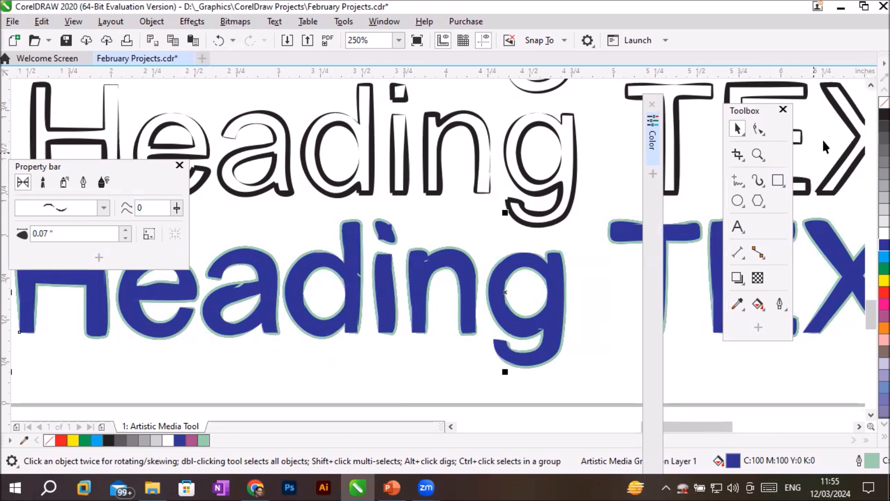
click(883, 103)
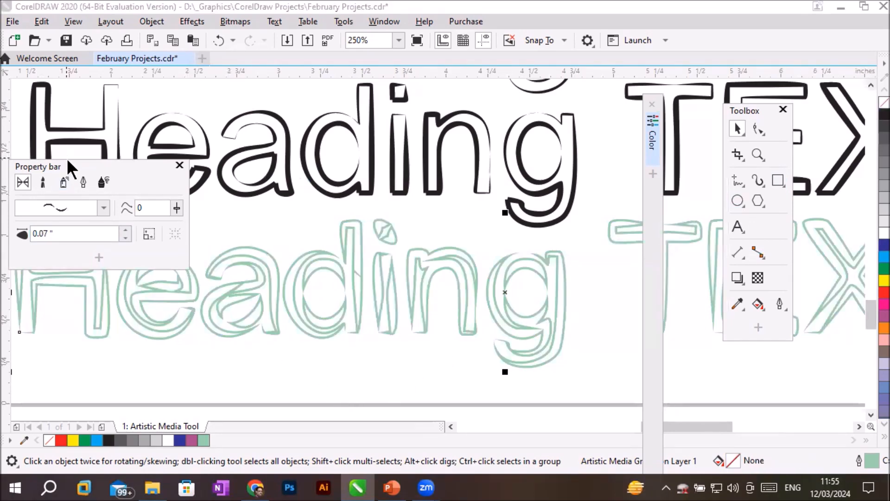
drag(67, 158, 67, 96)
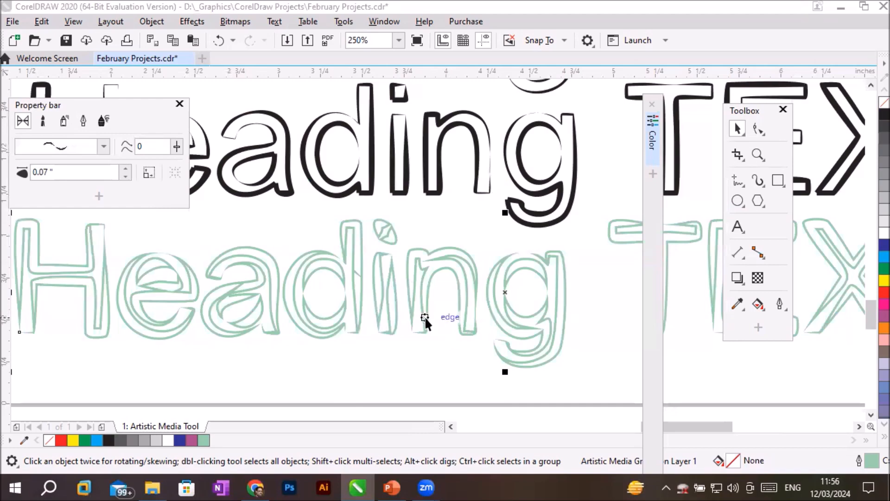
scroll(328, 306, up, 2)
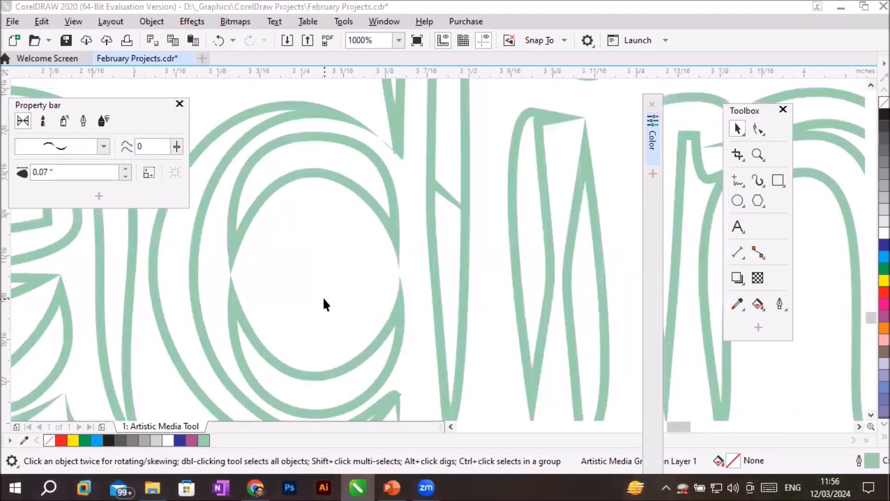
scroll(328, 305, down, 2)
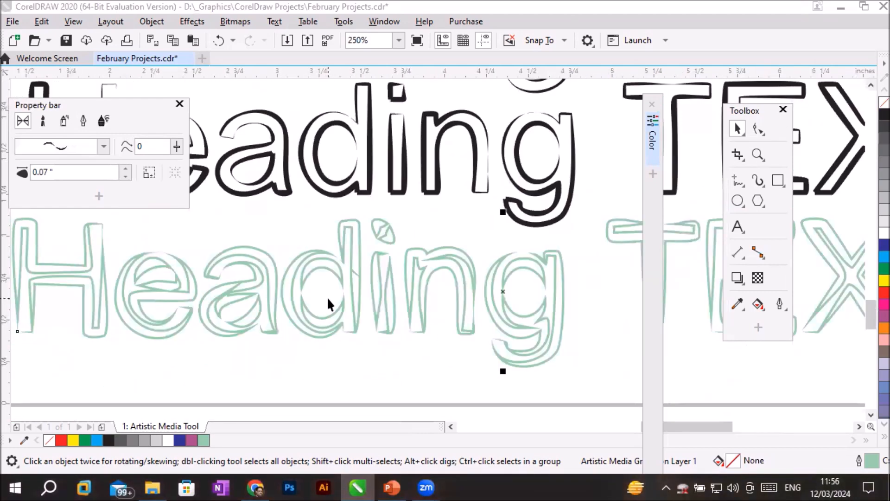
Step: Preview the centered, outside and inside outline positions on the pale green heading in the Outline Pen settings, and close without applying
click(779, 303)
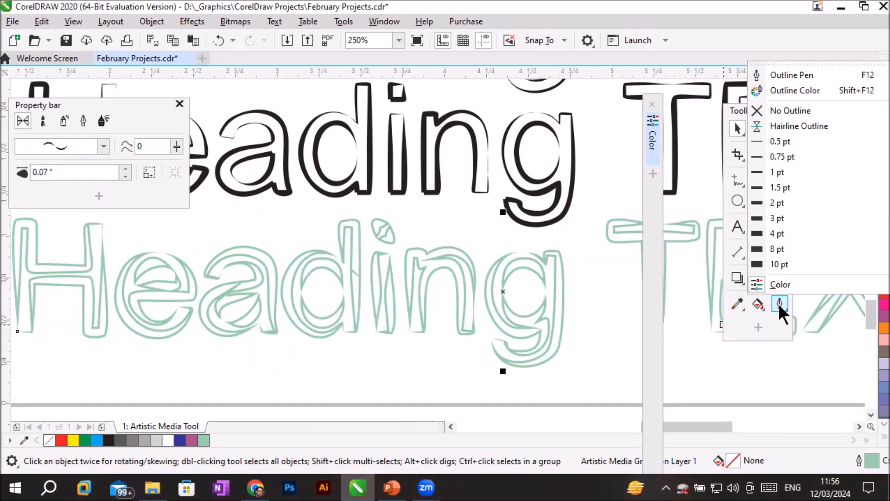
click(809, 75)
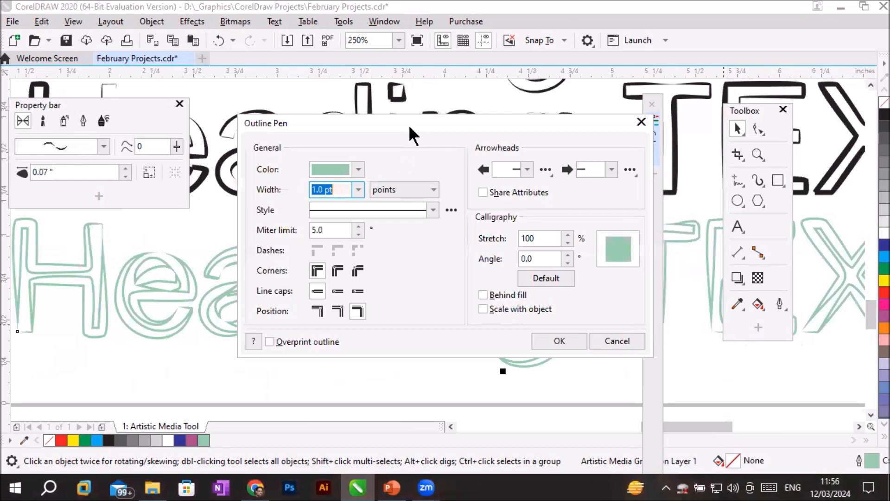
drag(413, 127, 608, 88)
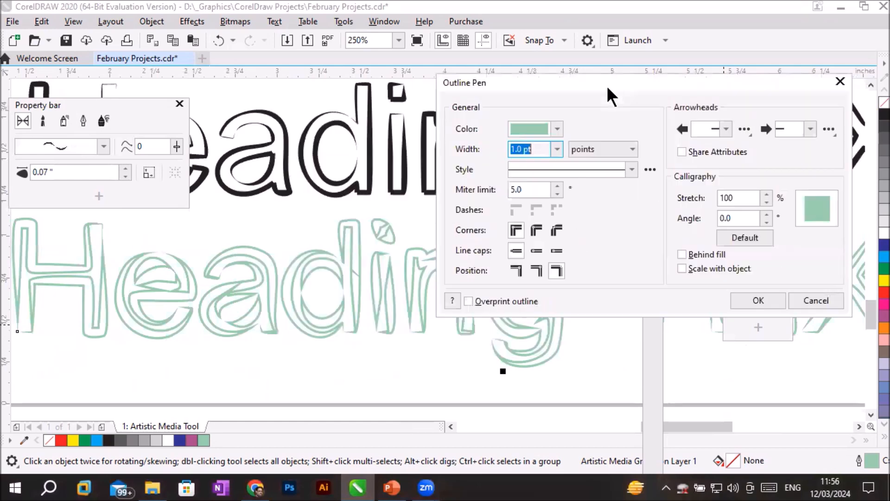
click(537, 270)
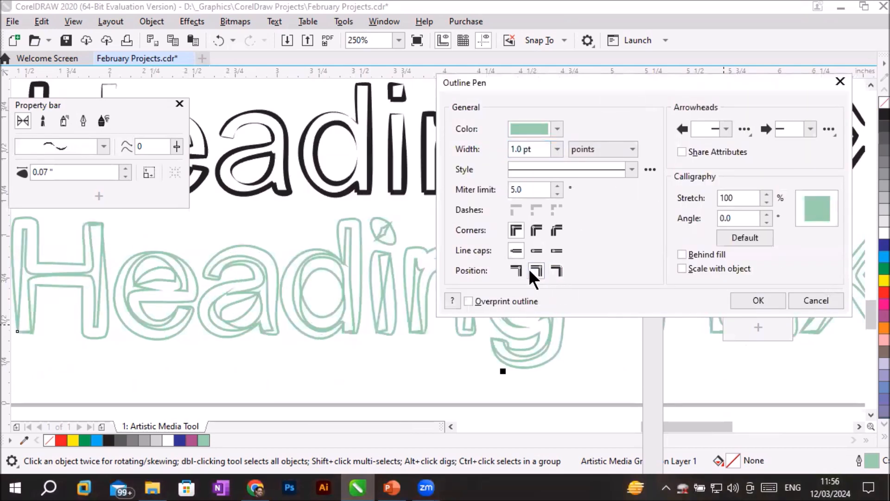
click(508, 271)
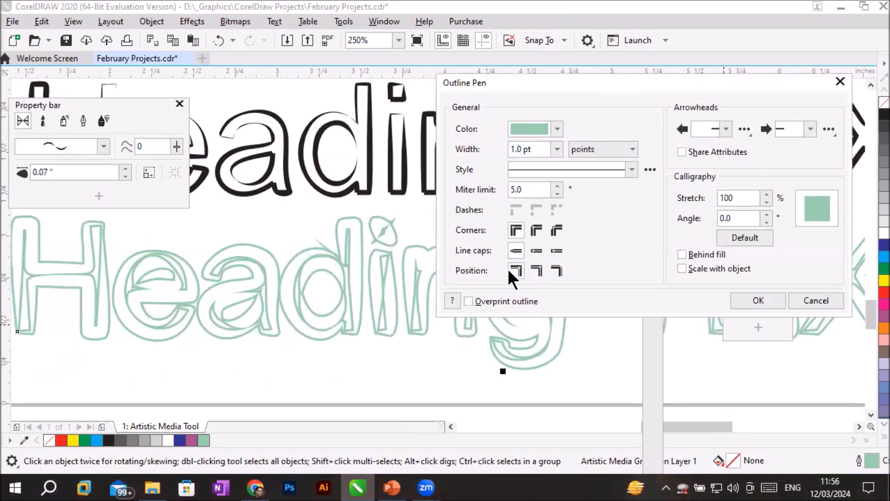
click(537, 269)
click(557, 271)
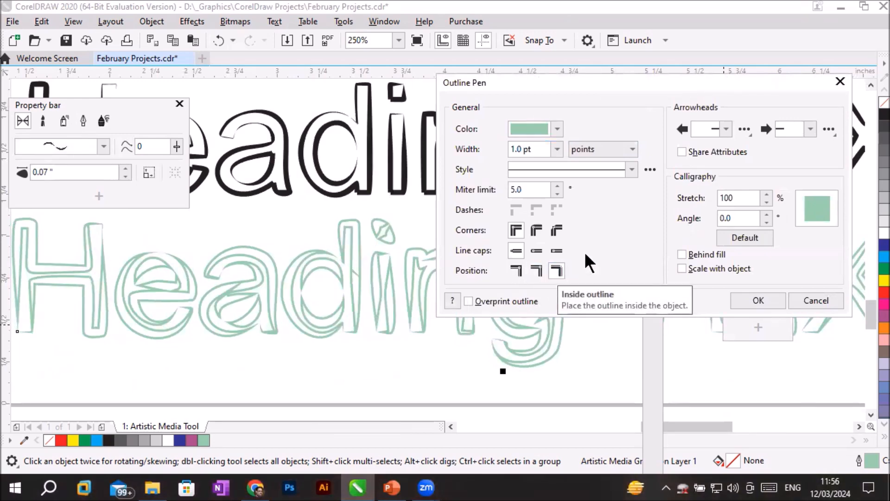
click(840, 82)
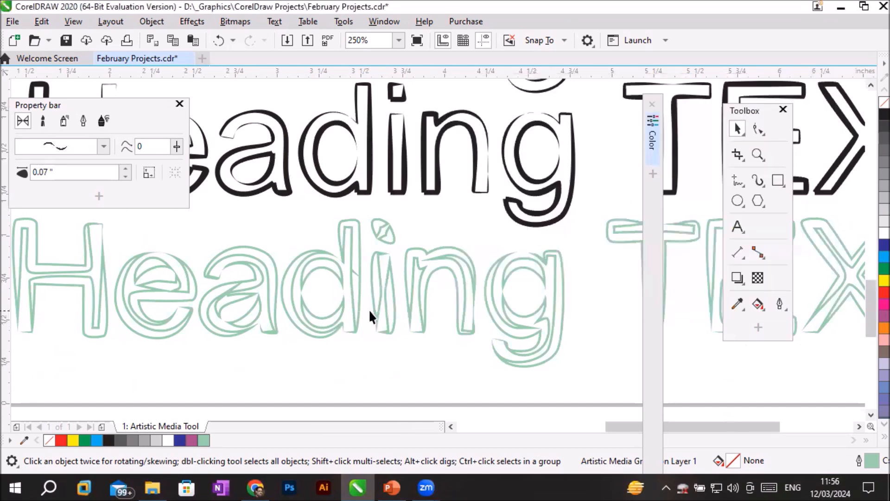
Step: Draw an ellipse about 7.98 by 3.75 inches around the three heading lines and move it slightly up to enclose them
scroll(369, 309, down, 2)
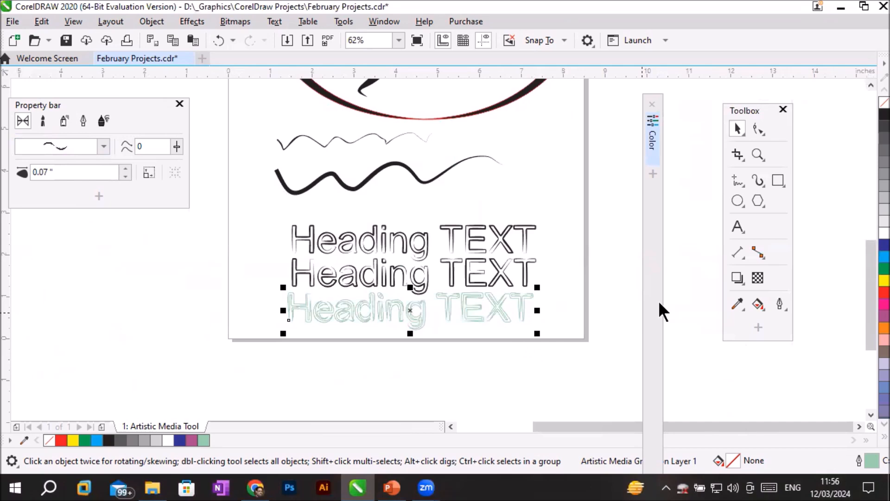
click(738, 197)
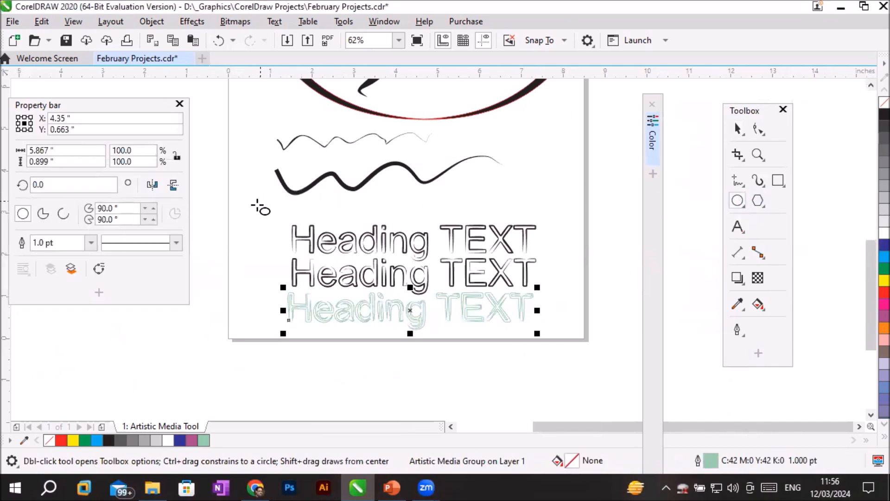
drag(252, 208, 583, 364)
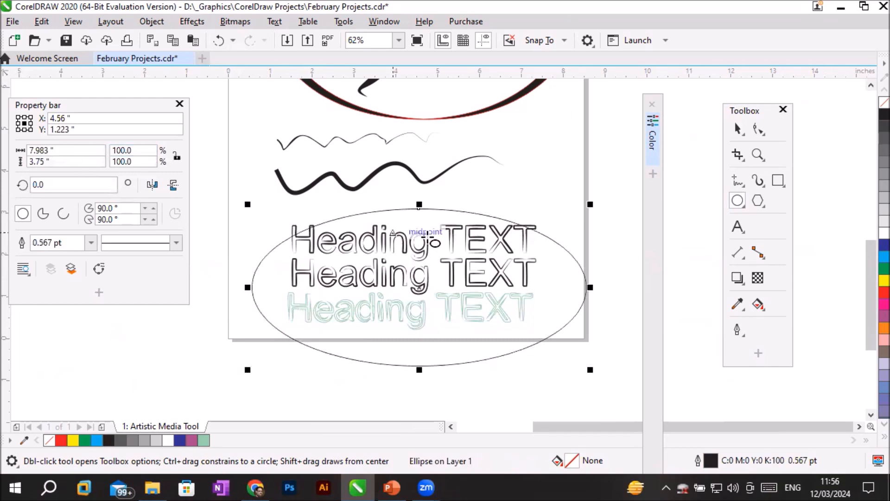
click(737, 129)
drag(410, 213, 406, 203)
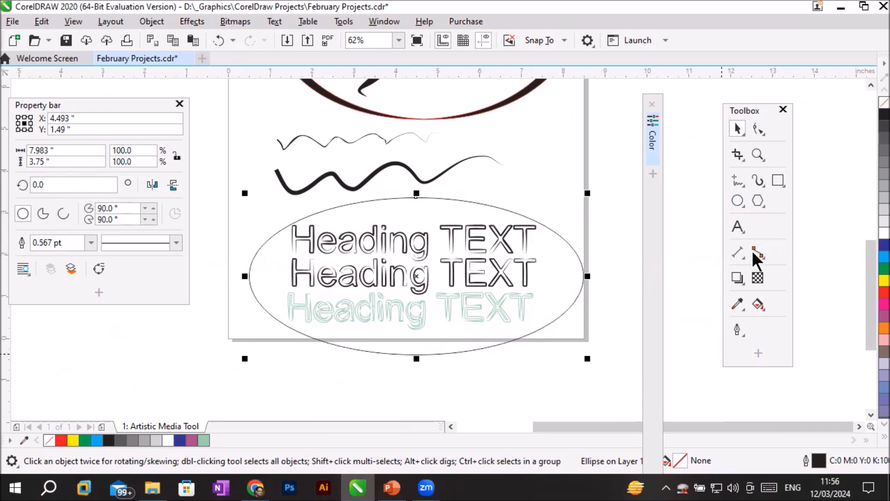
Step: Apply a tapered preset Artistic Media stroke, thick at the start and thin at the end, to the ellipse
click(758, 181)
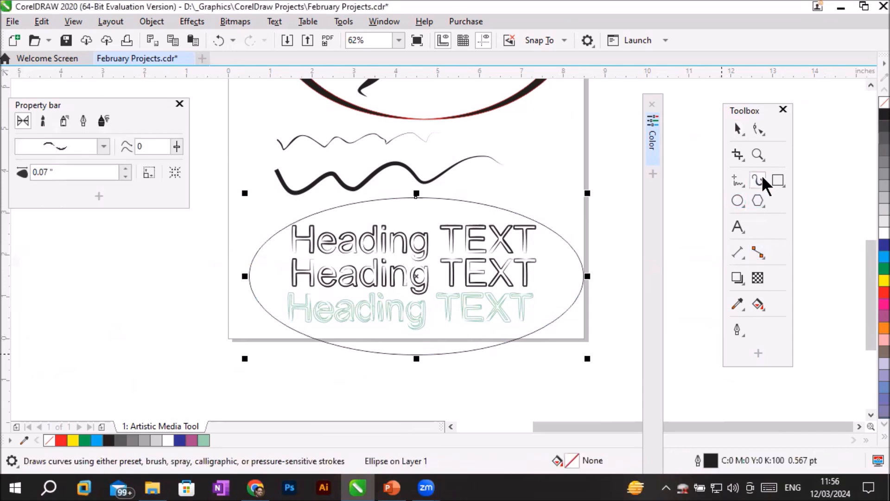
click(103, 146)
click(92, 137)
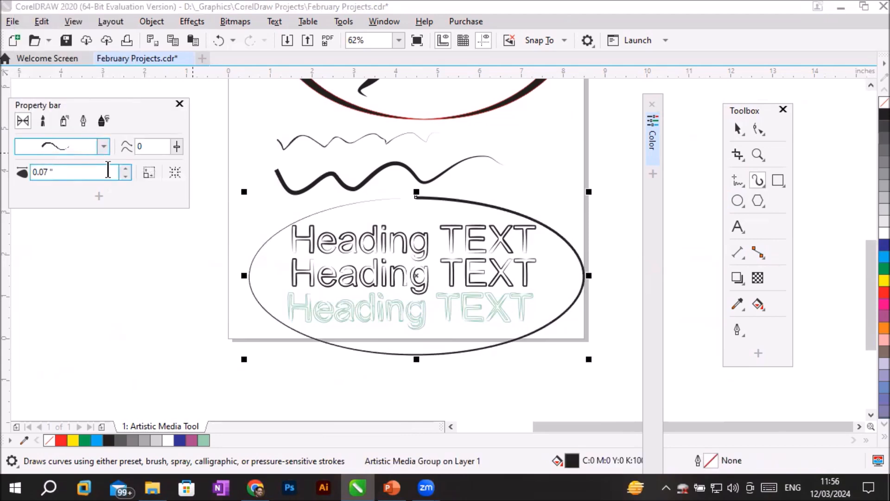
Step: Increase the width of the ellipse's artistic media stroke to 0.35 inches
click(125, 169)
click(125, 168)
click(124, 168)
click(124, 167)
click(124, 167)
click(124, 168)
click(124, 168)
click(125, 168)
click(125, 168)
click(124, 168)
click(124, 168)
click(124, 168)
click(125, 168)
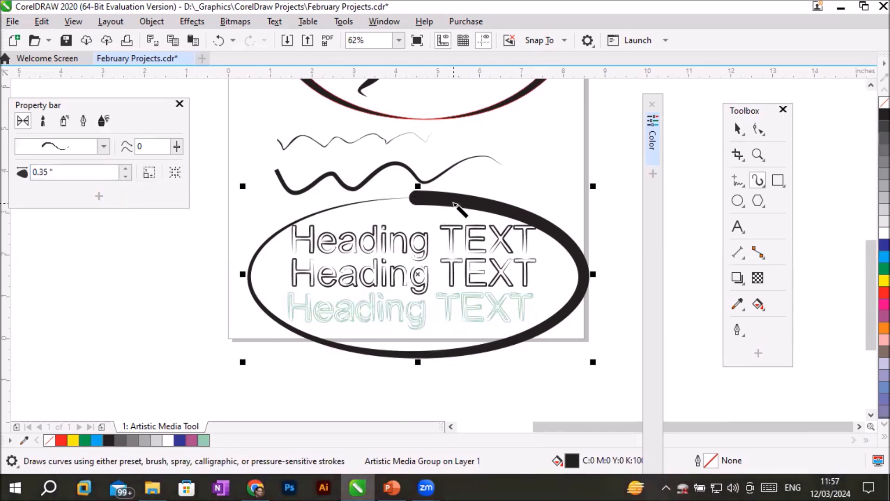
Step: Choose a widely spaced dotted line style in the Outline Pen settings for the ellipse stroke and apply it
click(736, 330)
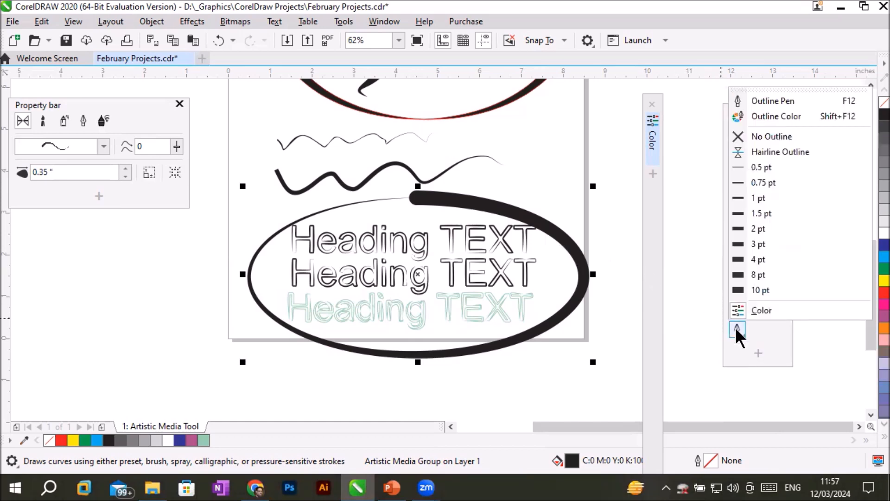
click(754, 101)
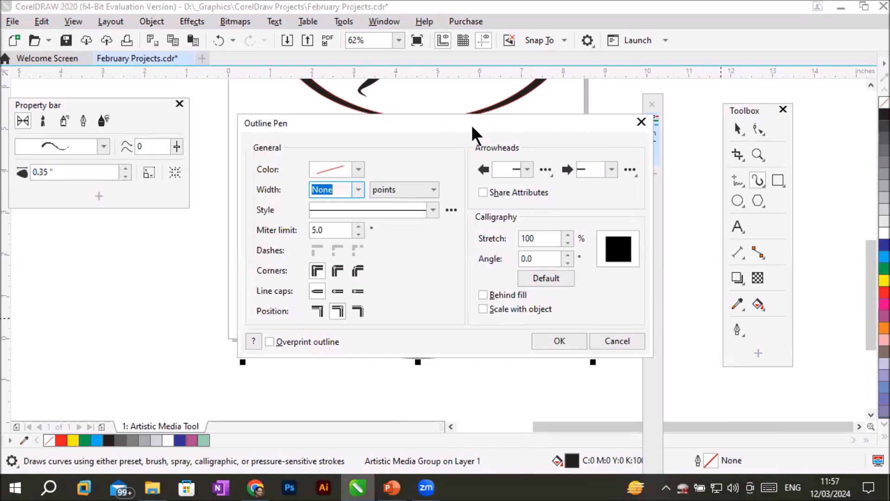
drag(472, 126, 723, 76)
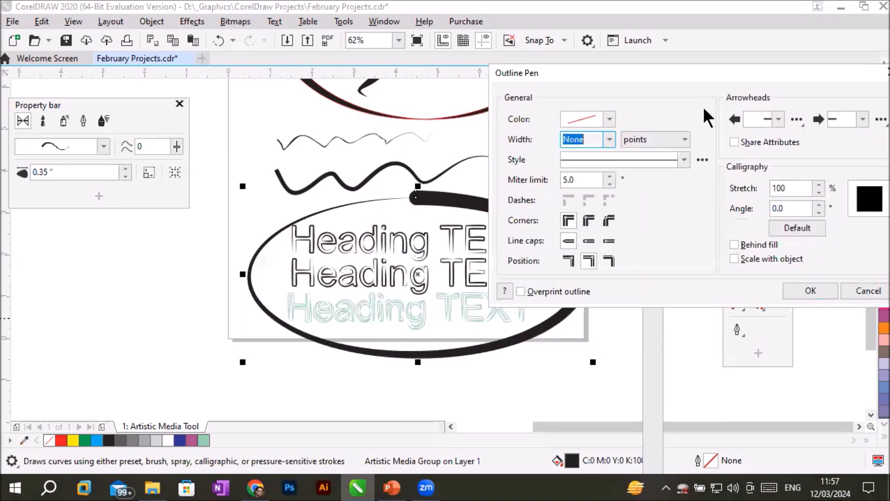
click(683, 159)
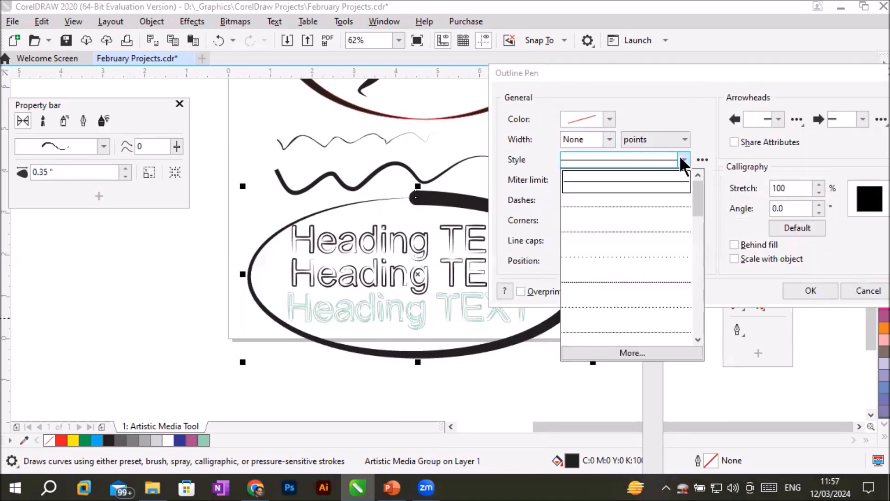
click(646, 205)
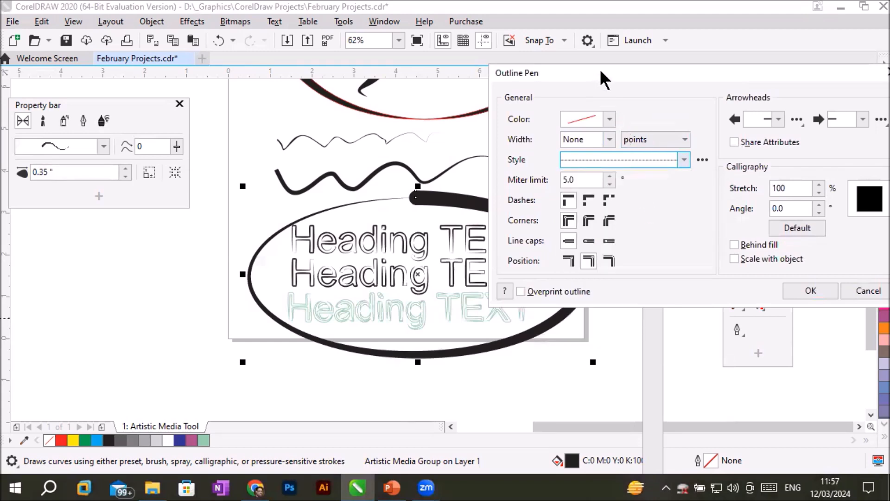
drag(600, 69, 625, 117)
click(633, 208)
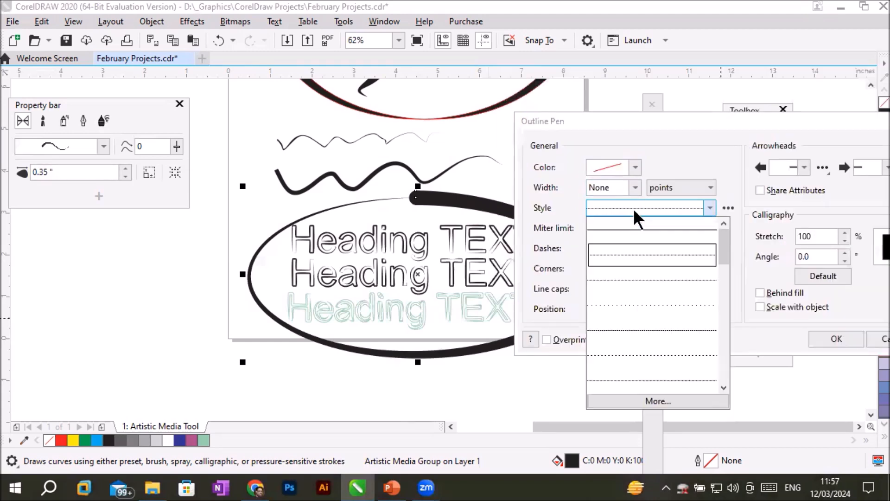
click(630, 303)
click(661, 208)
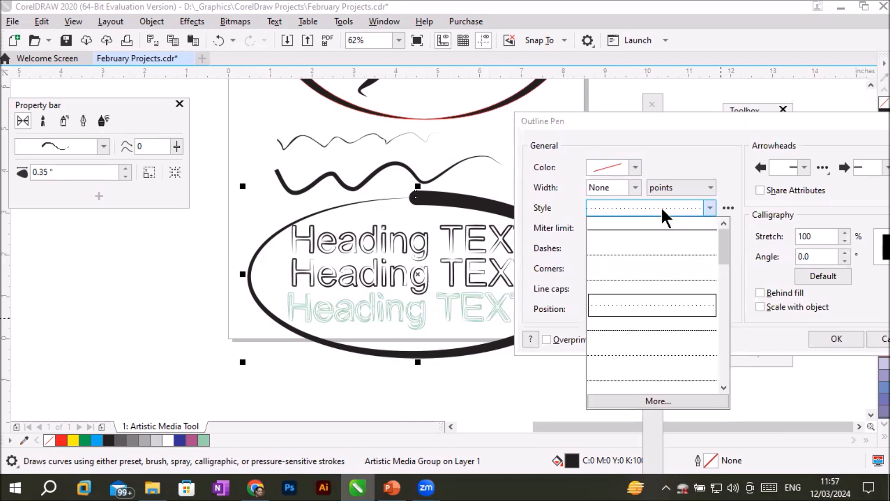
click(618, 188)
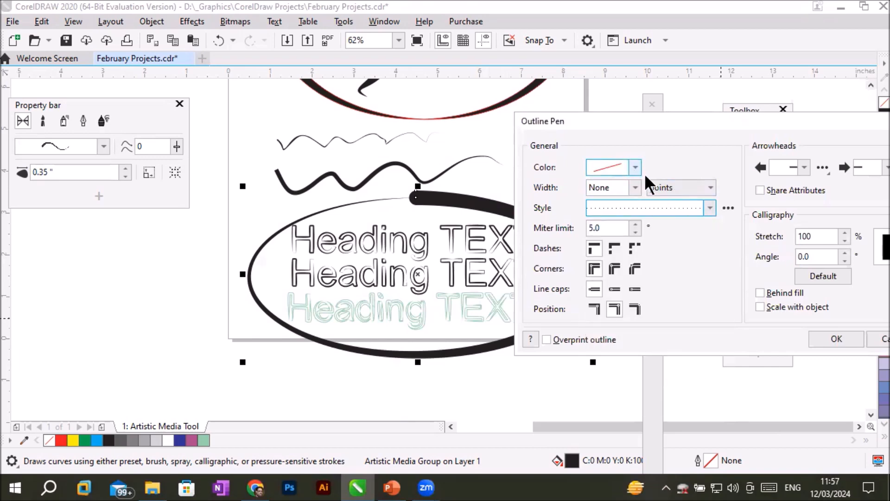
drag(745, 119, 535, 136)
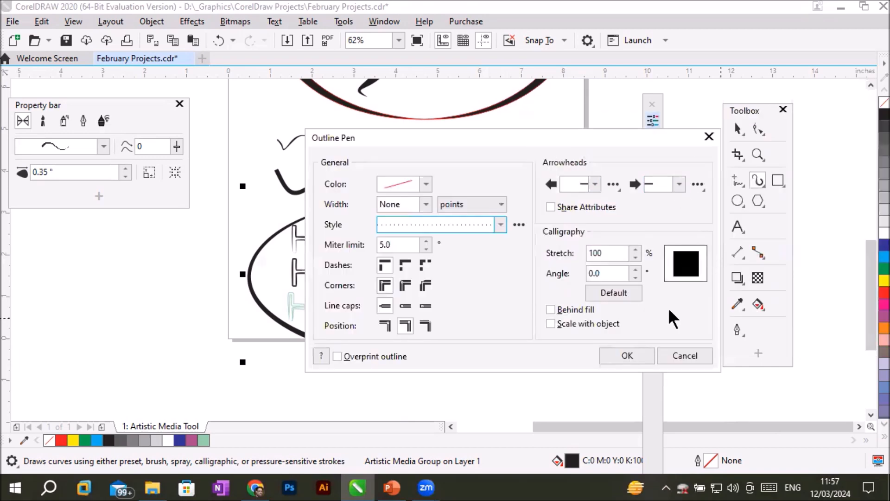
click(626, 355)
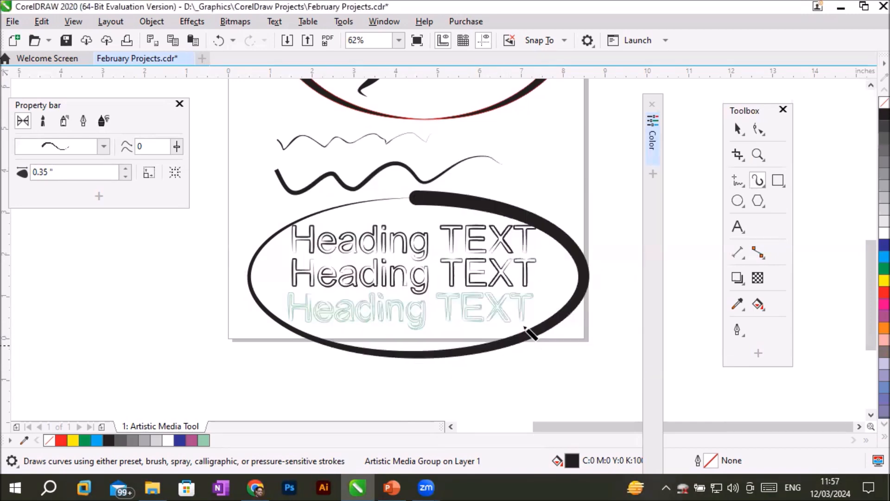
Step: Draw a rectangle about 8.8 by 6.93 inches around the Artistic Media list beside the page
scroll(445, 223, down, 2)
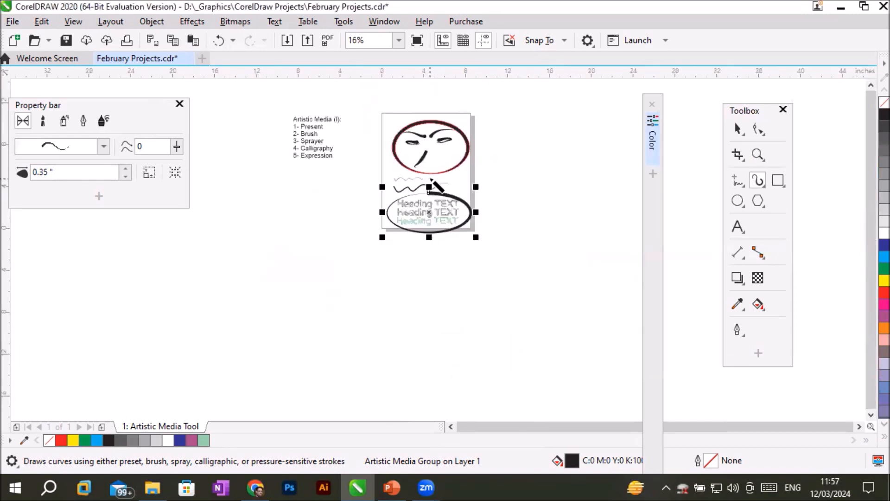
click(450, 426)
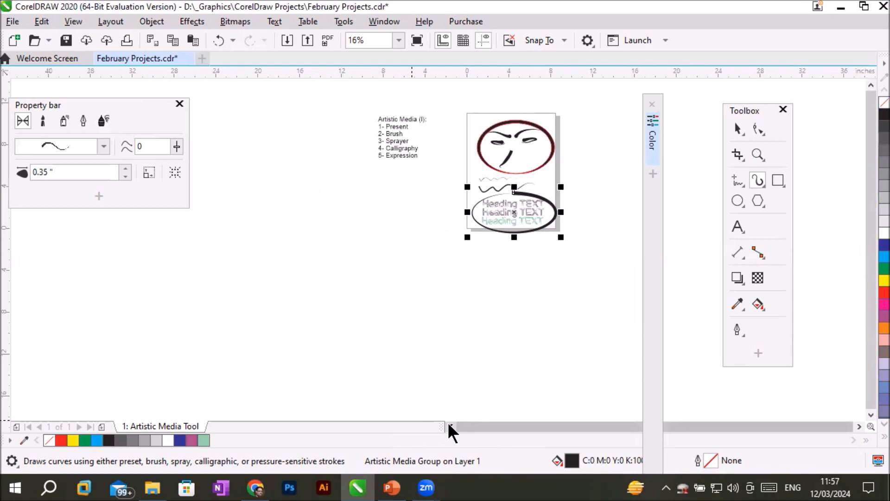
click(871, 85)
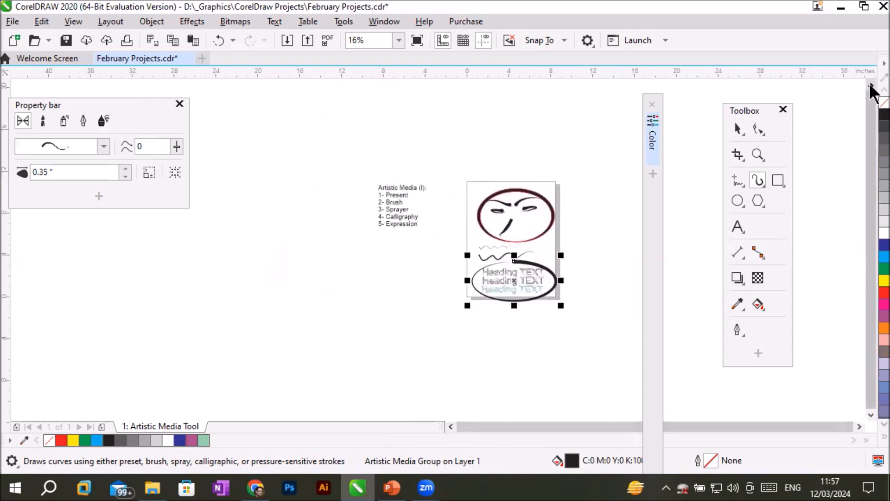
scroll(402, 188, up, 1)
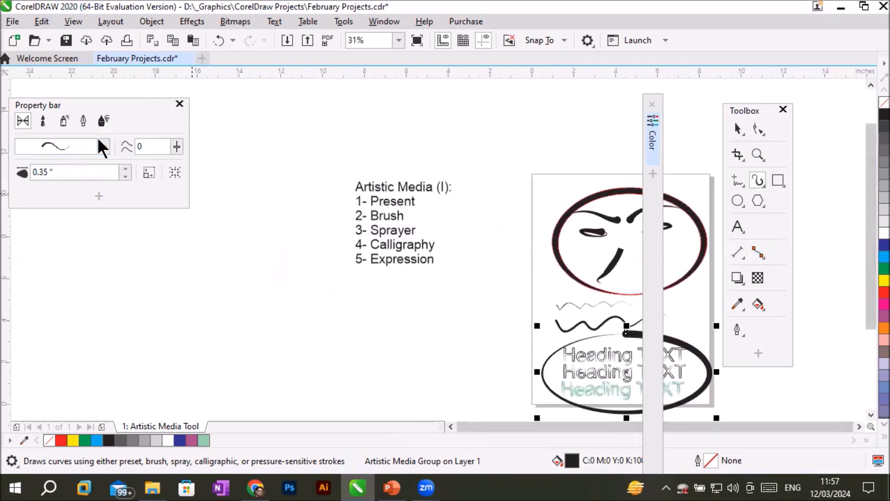
click(779, 182)
drag(309, 158, 494, 301)
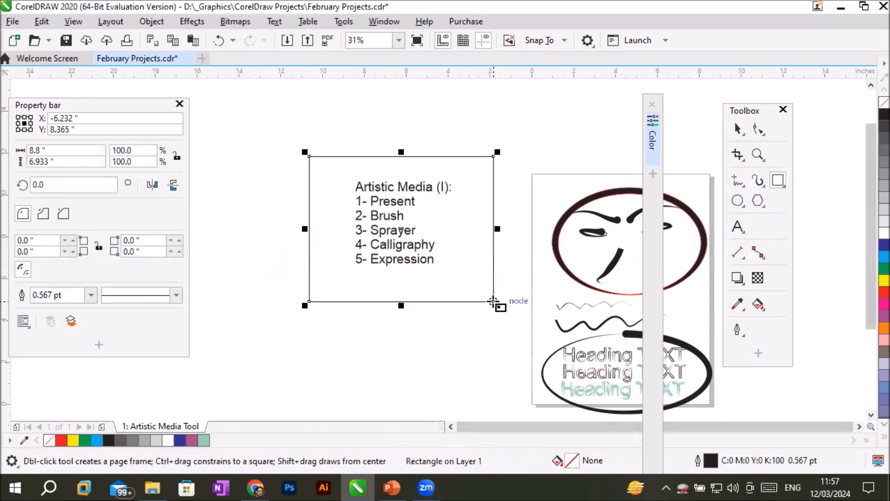
Step: Try a 4 pt outline on the rectangle around the list, and set its outline width to 10 pt
click(738, 329)
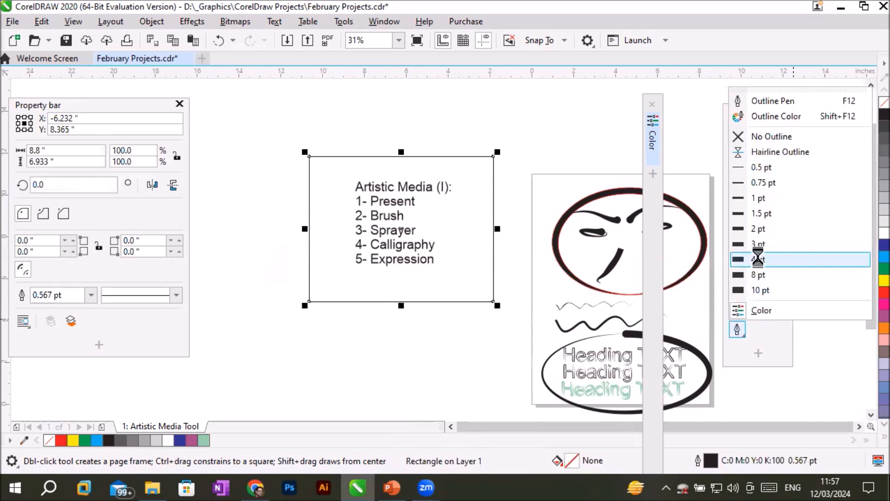
click(758, 259)
click(741, 329)
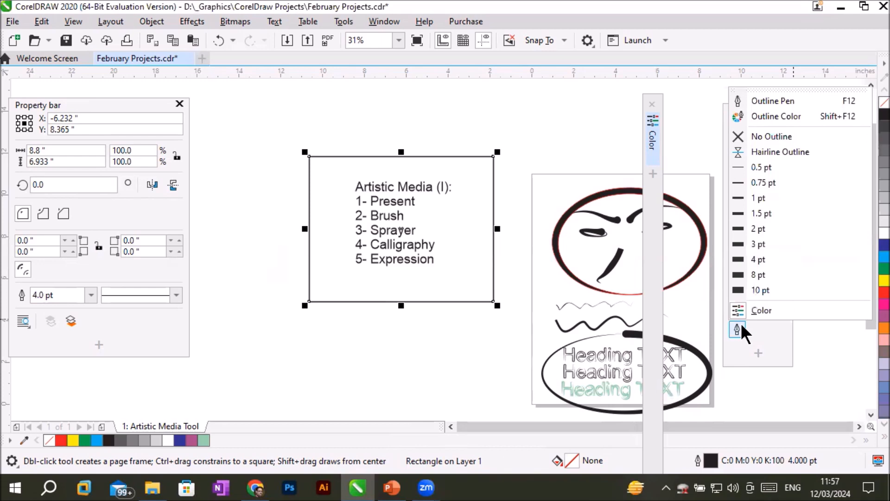
click(753, 287)
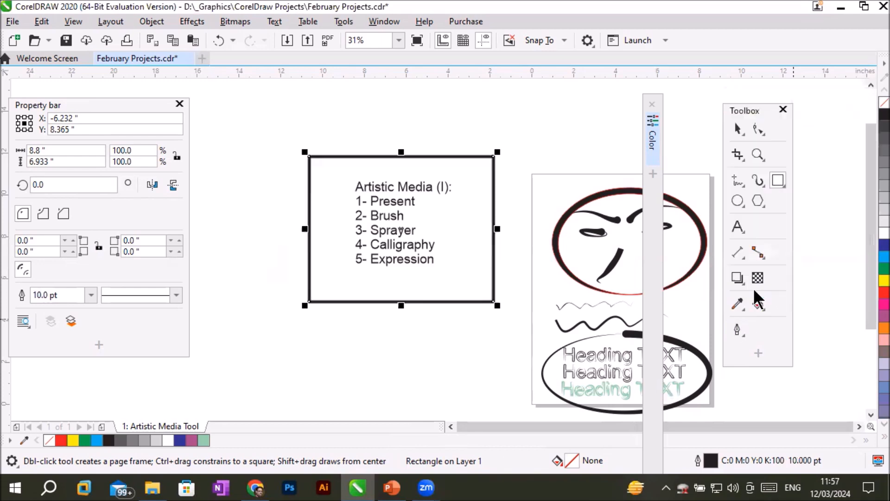
Step: Open the Outline Pen settings for the rectangle and choose the closely spaced square-dotted line style
click(738, 330)
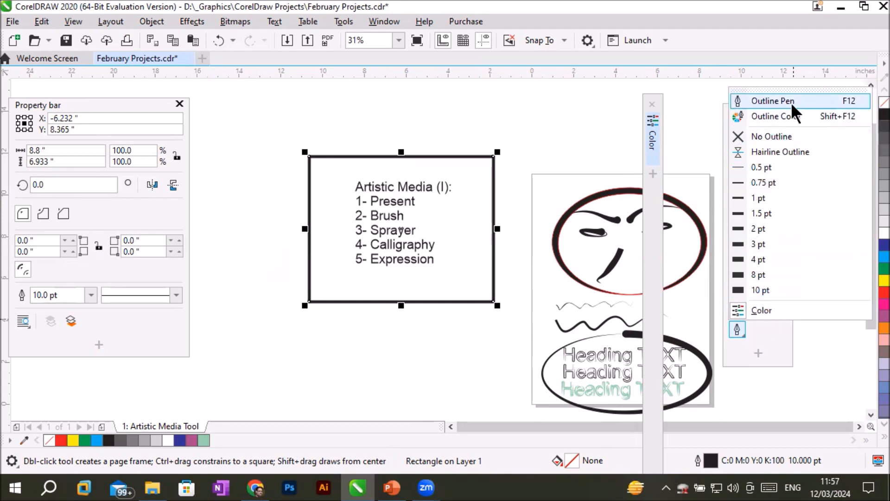
click(772, 101)
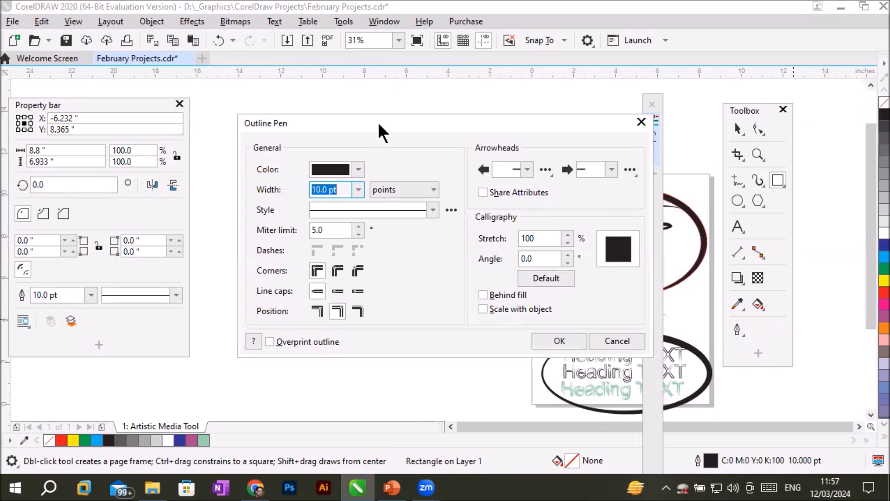
drag(379, 125, 643, 99)
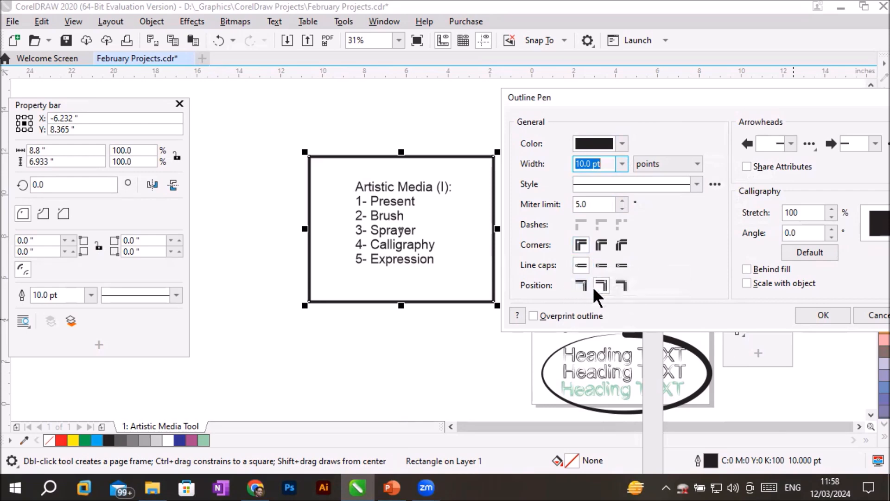
click(696, 184)
click(696, 184)
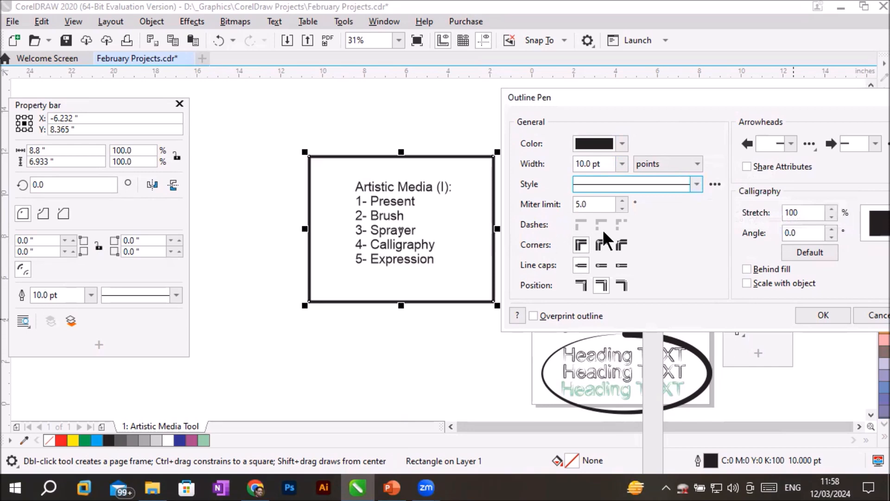
click(697, 182)
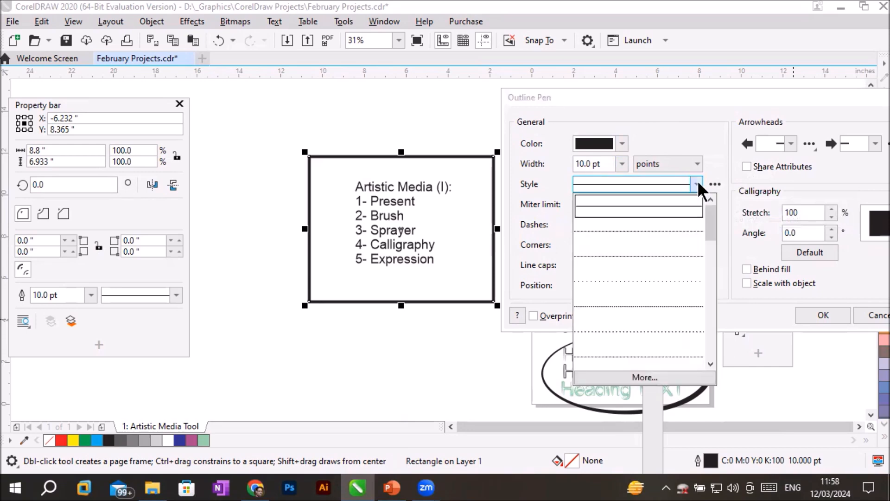
click(668, 203)
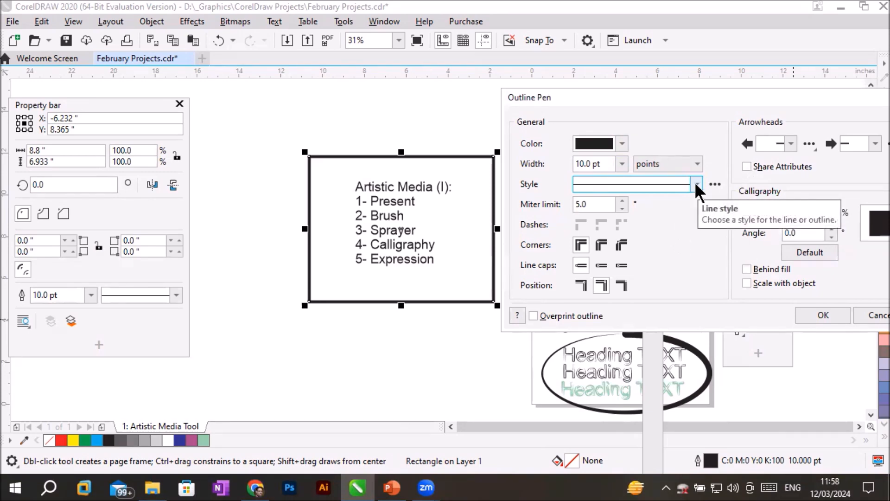
click(696, 183)
click(673, 232)
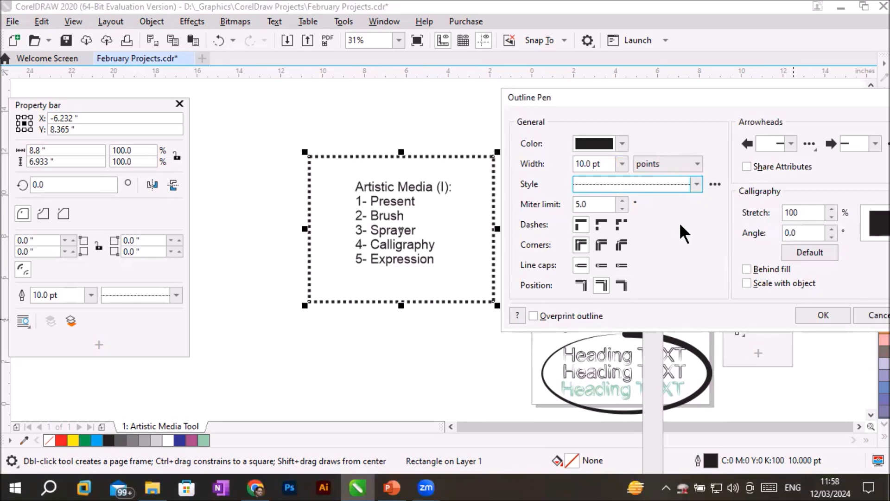
Step: Change the rectangle's outline to the long-dash line style with wide gaps
click(696, 183)
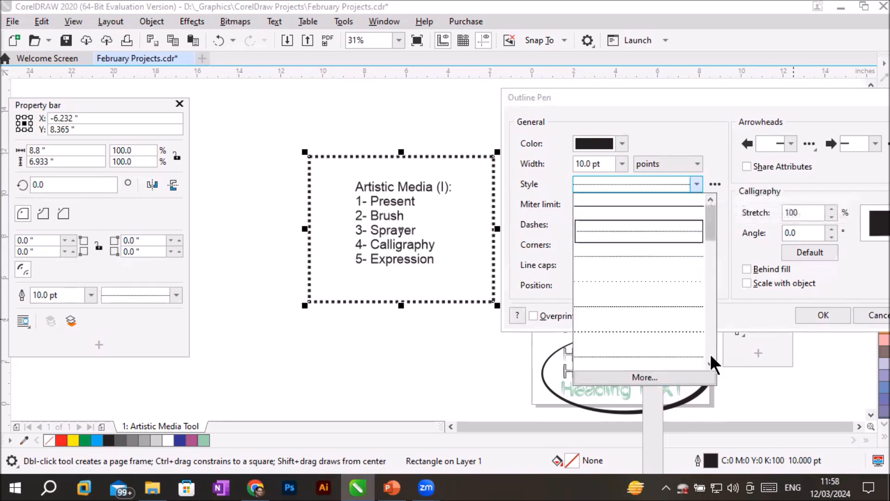
scroll(708, 361, down, 5)
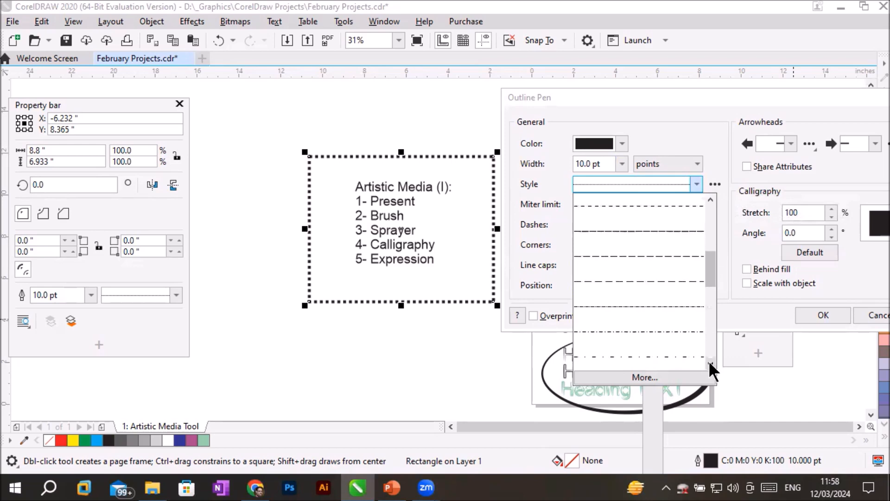
click(657, 278)
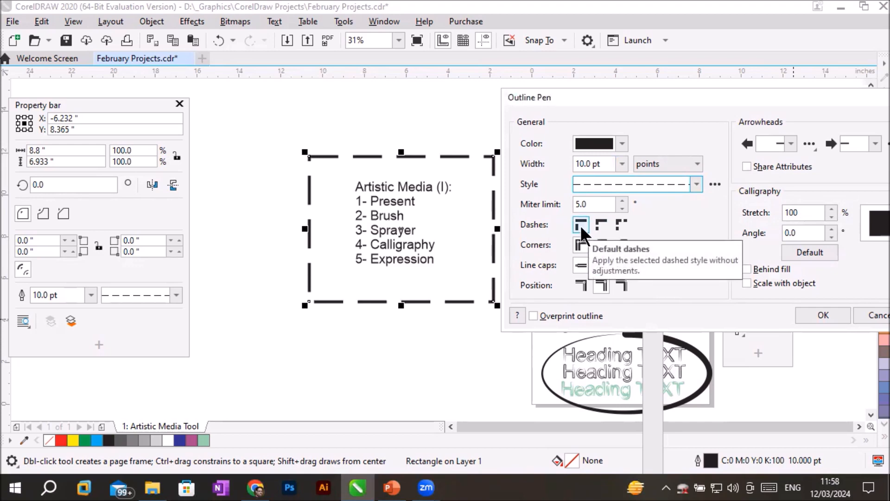
Step: Try the aligned and fixed dash options on the rectangle's corners, and return to default dashes
click(593, 226)
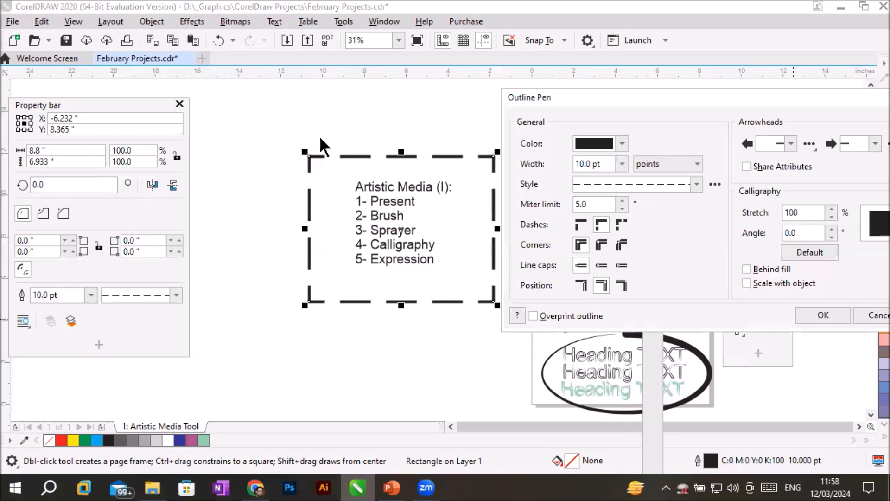
click(576, 224)
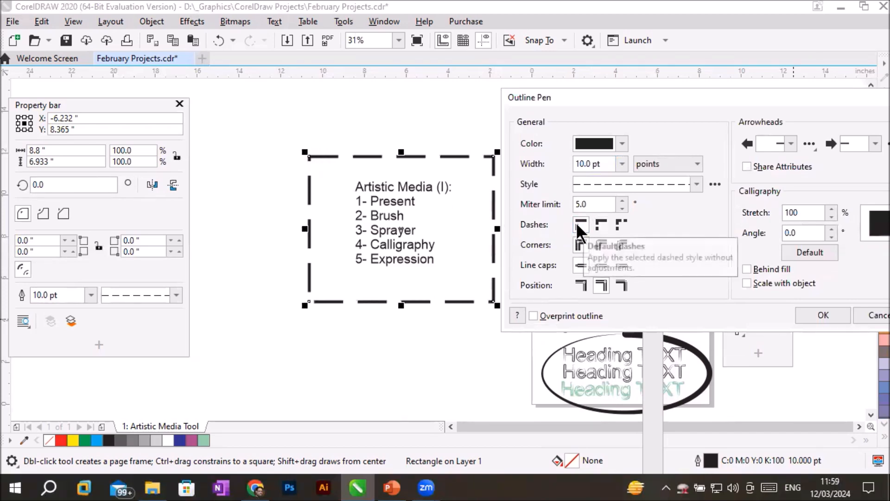
click(600, 222)
click(601, 221)
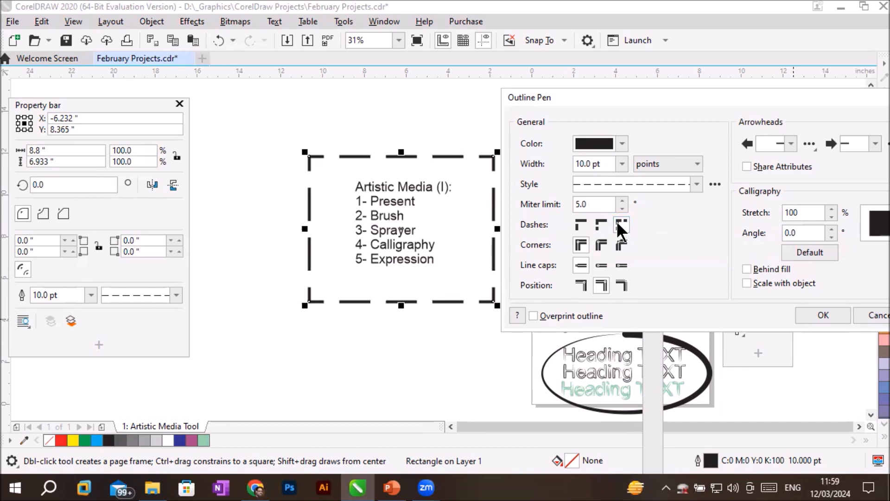
click(601, 224)
click(575, 221)
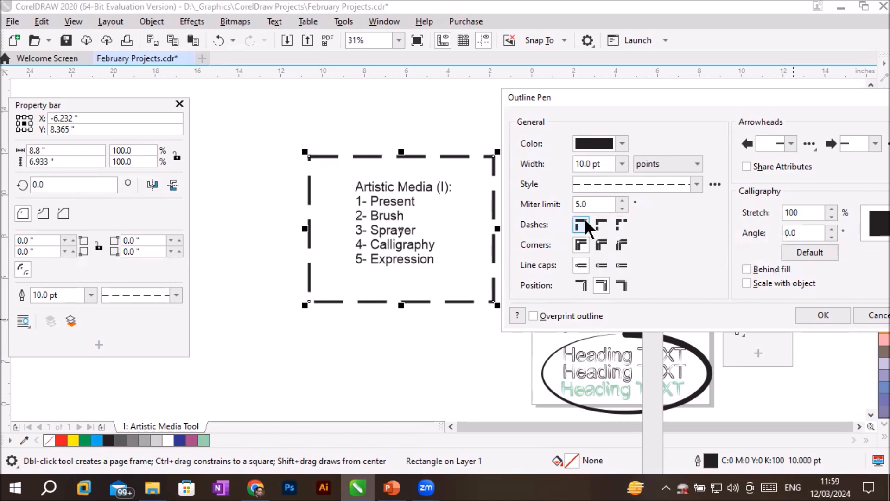
Step: Try a shorter dash style on the rectangle's outline, and replace it with a dash-dot line style
click(696, 183)
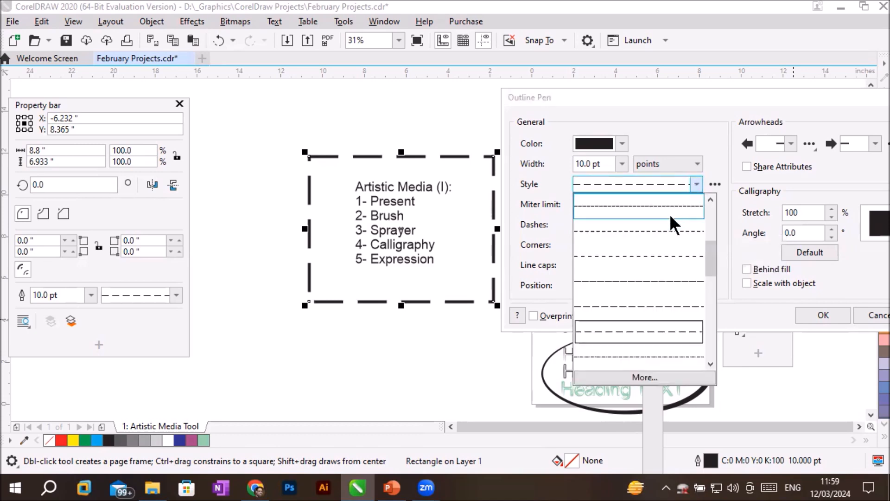
click(656, 224)
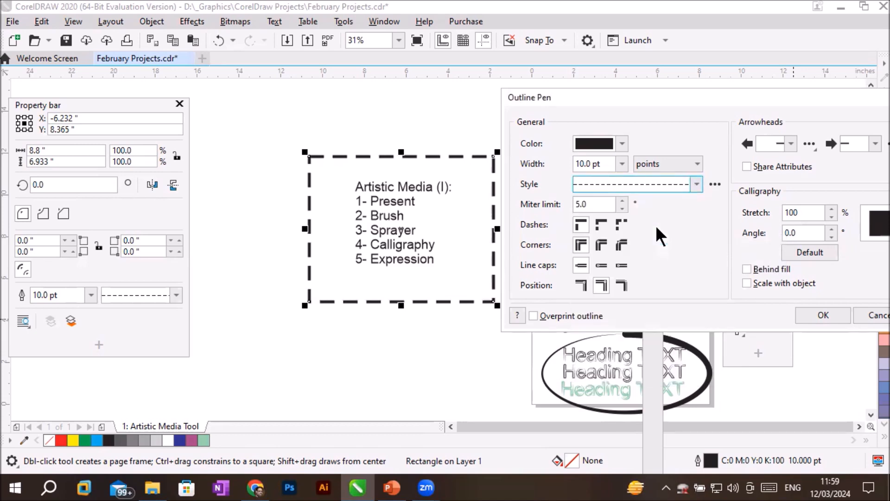
click(697, 184)
drag(710, 205, 703, 344)
click(651, 309)
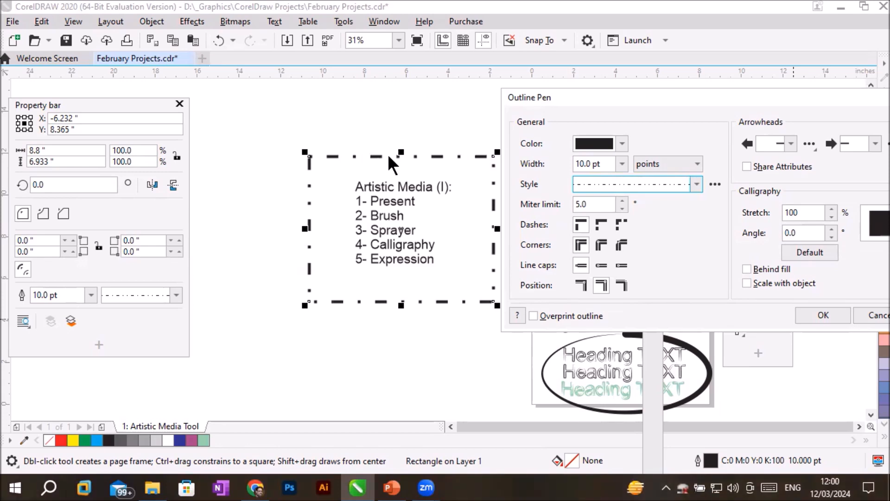
Step: Open the line style editor and turn on the gap squares between the pattern's first dot and first dash
click(715, 184)
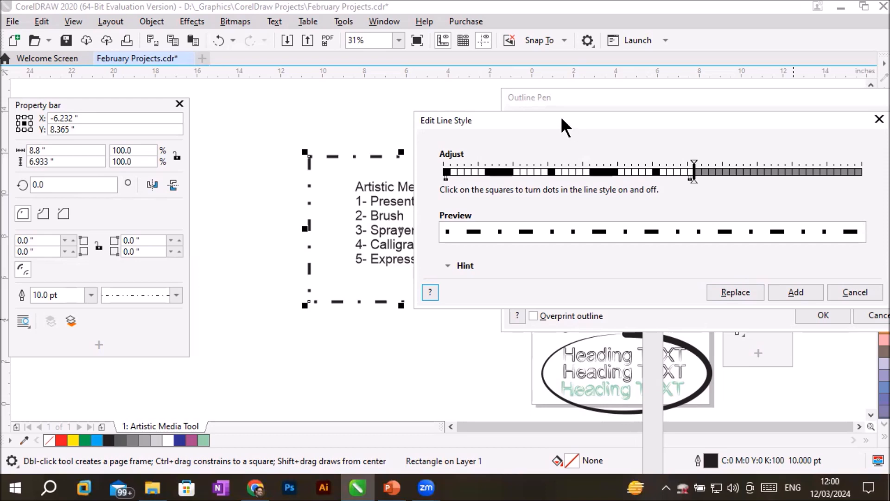
drag(561, 115, 540, 114)
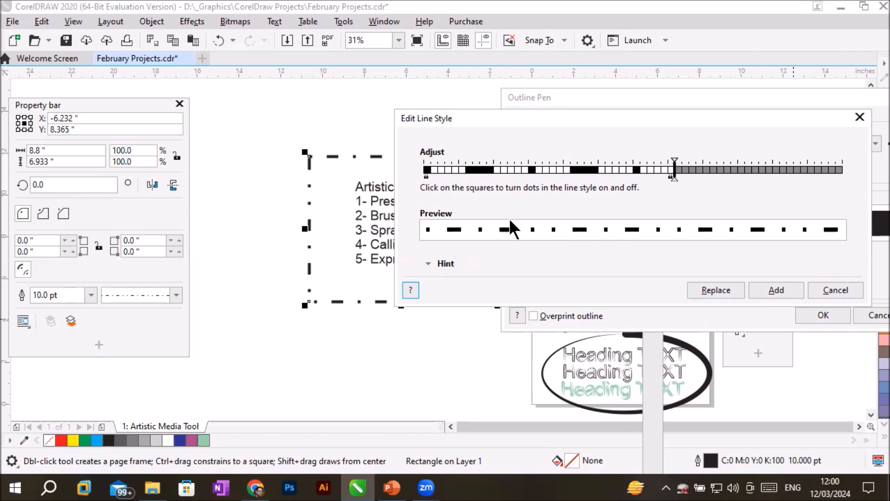
click(434, 169)
click(441, 170)
click(447, 169)
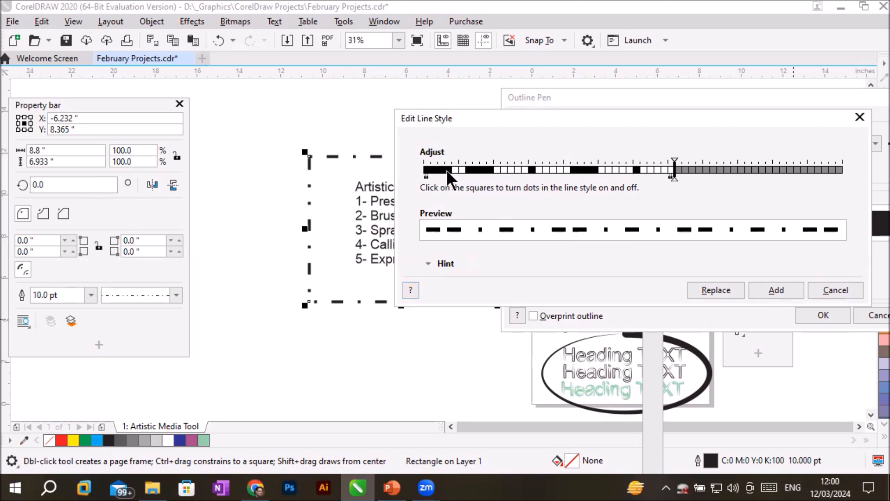
click(455, 170)
click(461, 170)
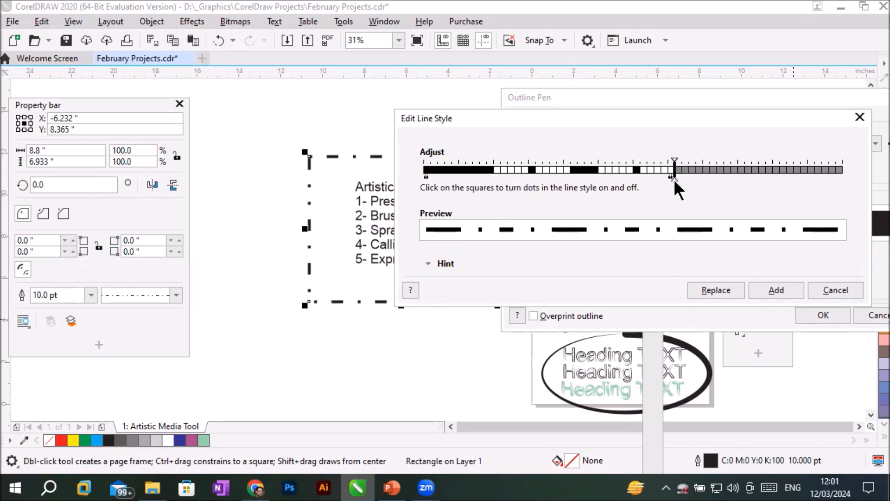
Step: Try a 12-square repeat length for the line pattern and turn off the last four squares of its dash
drag(672, 179, 428, 171)
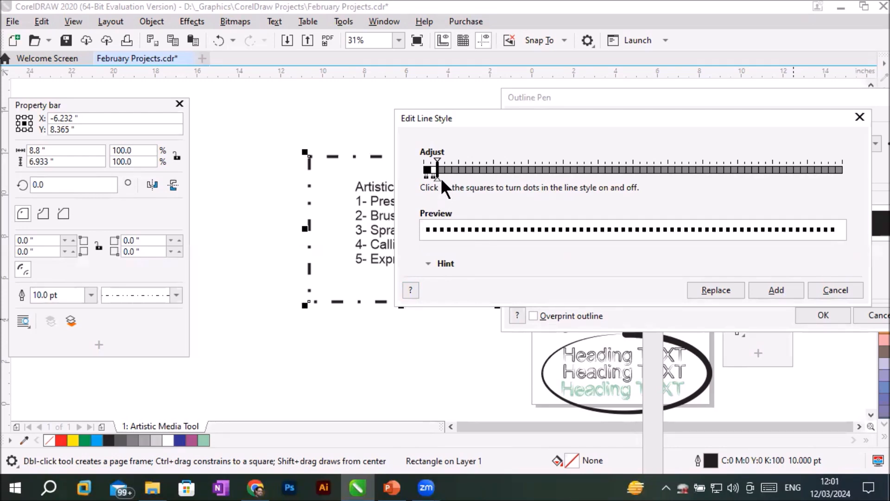
drag(437, 176, 507, 179)
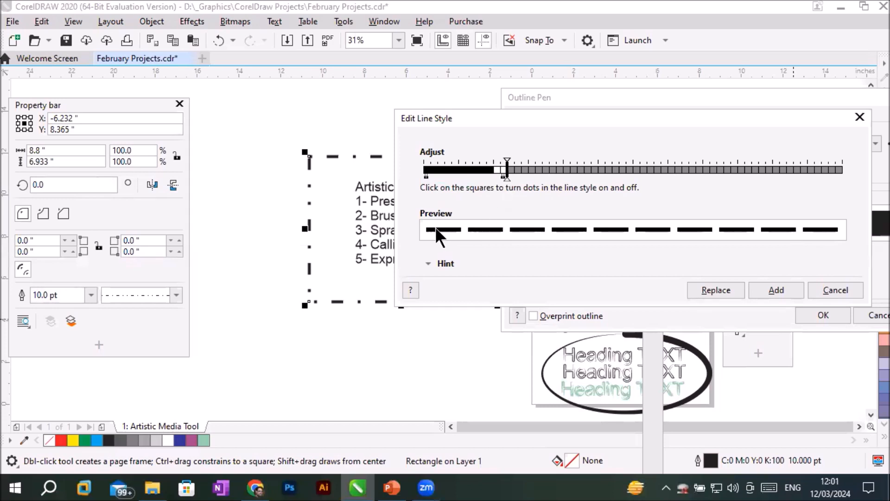
click(491, 168)
click(482, 168)
click(474, 169)
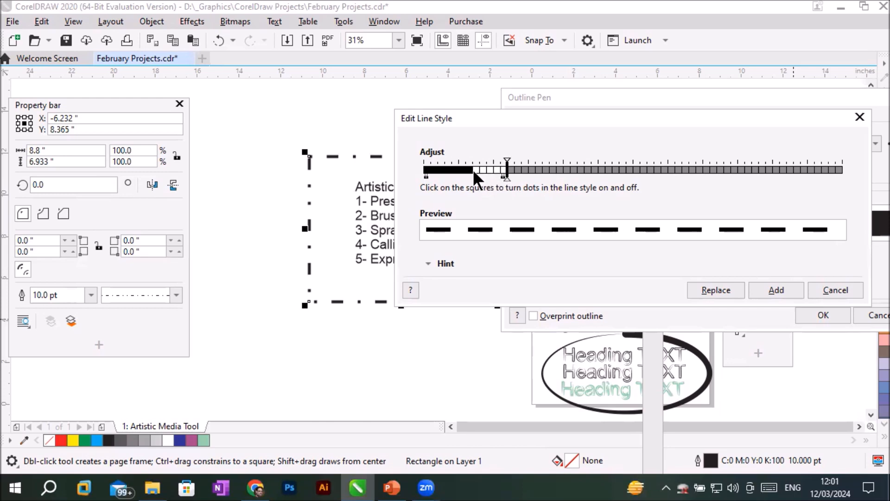
click(469, 169)
Step: Shorten the pattern to one dot and one gap, and add it as a new line style
drag(508, 176, 427, 182)
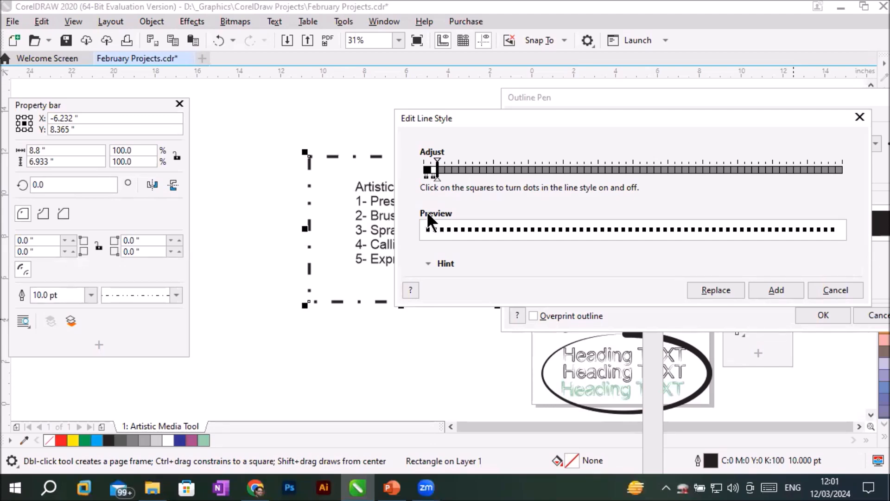
click(774, 289)
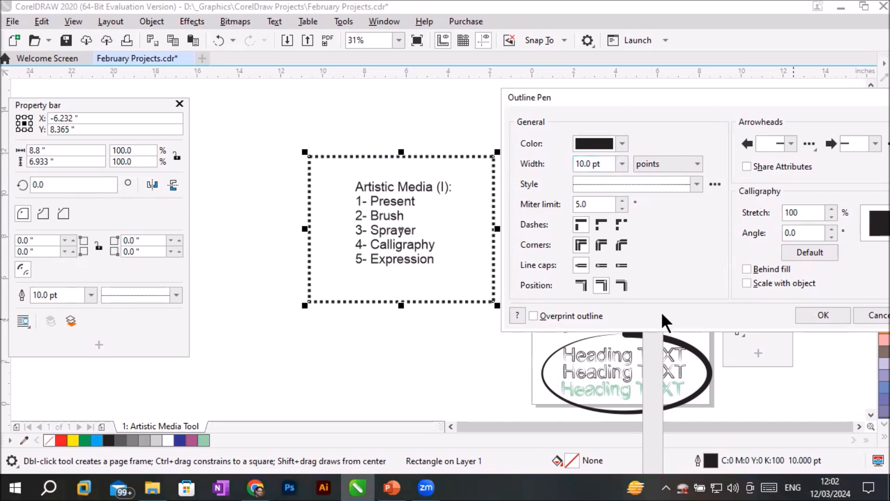
Step: Position the rectangle's outline inside, try a 24 pt width, and set the width to 36 pt
click(621, 283)
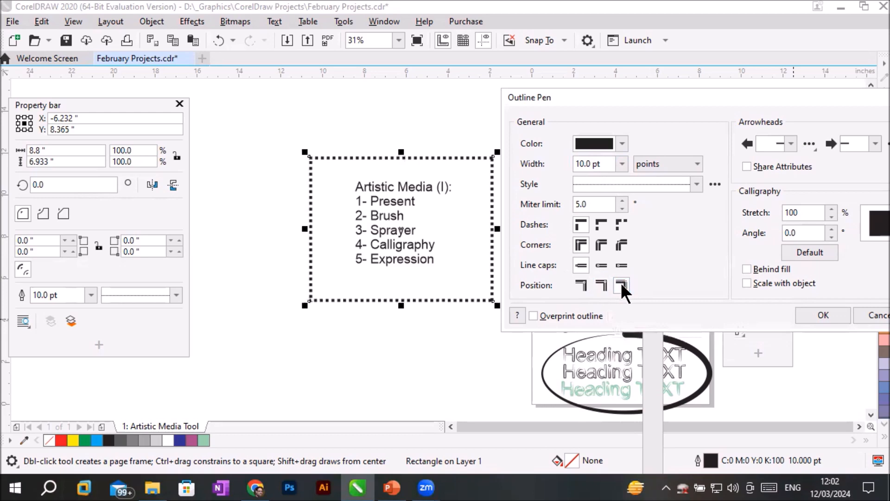
click(621, 164)
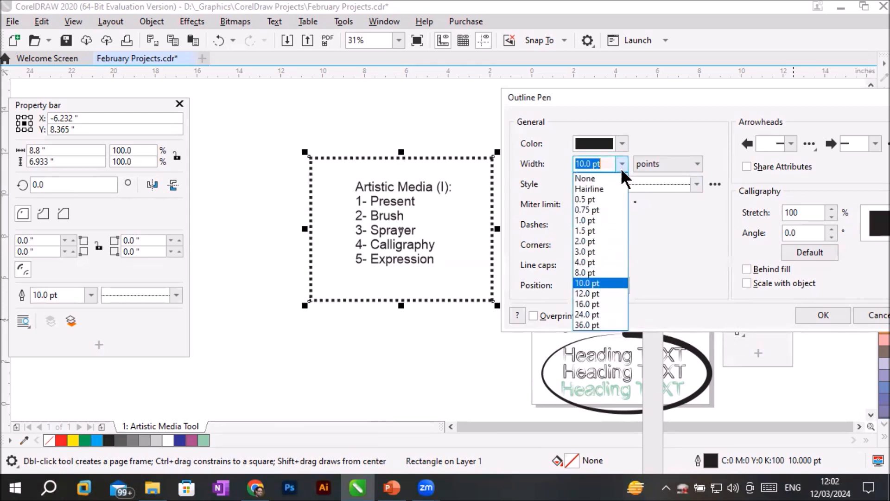
click(600, 309)
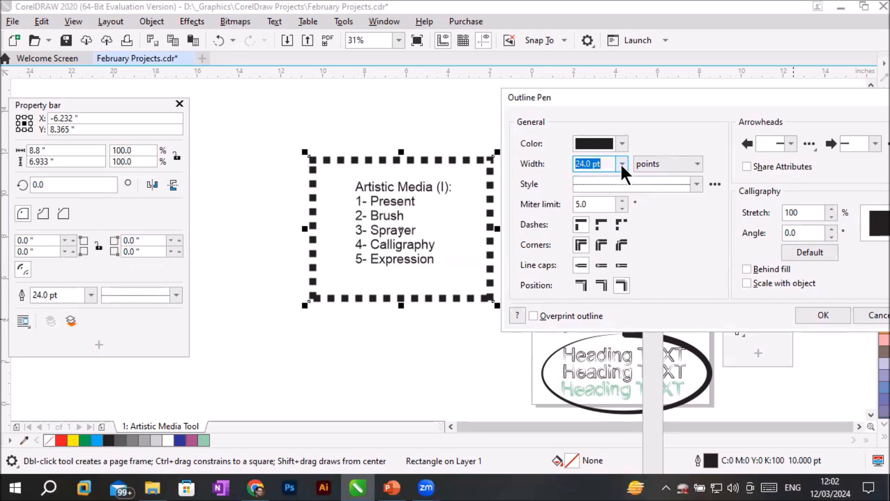
click(621, 163)
click(602, 319)
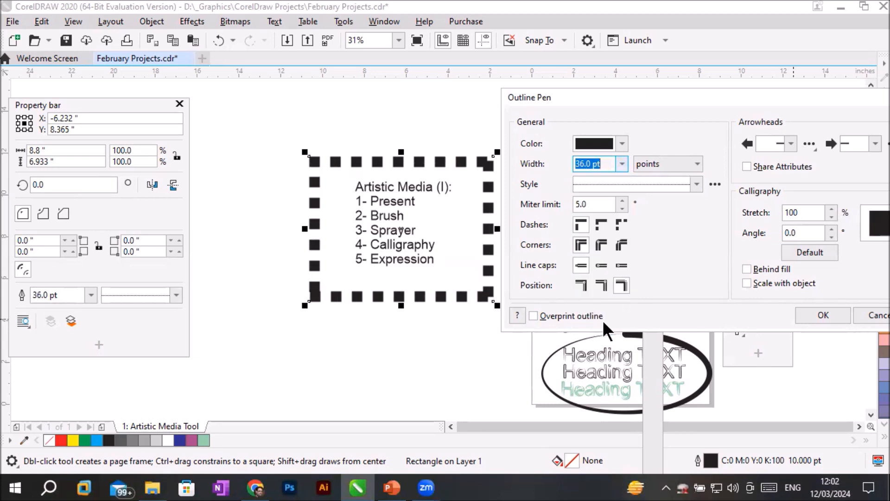
Step: Try the outside and inside outline positions on the rectangle, and set the outline to centered
click(577, 281)
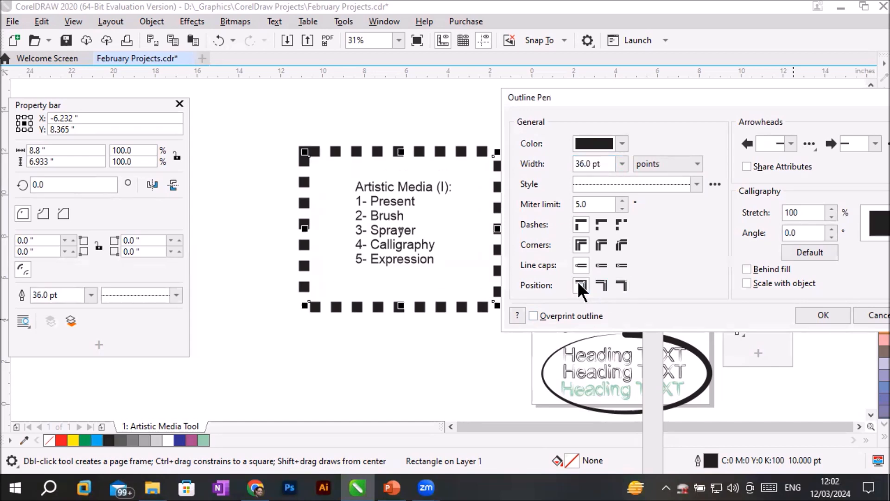
click(623, 282)
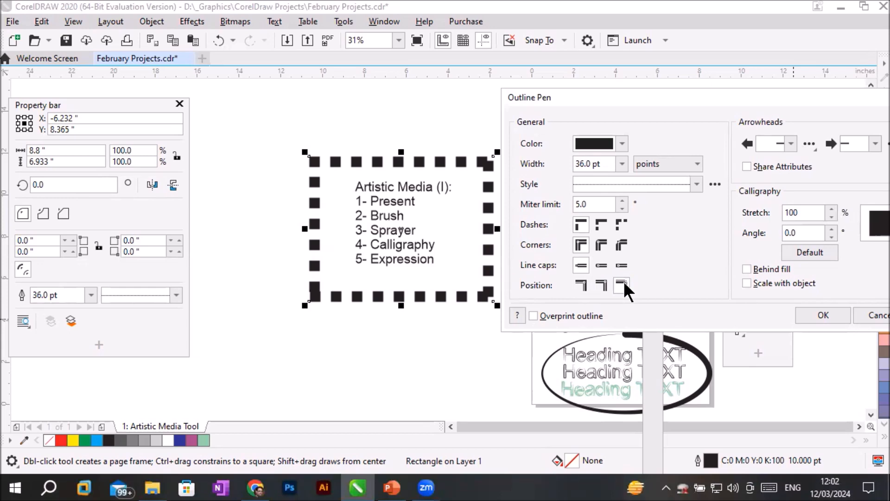
click(598, 284)
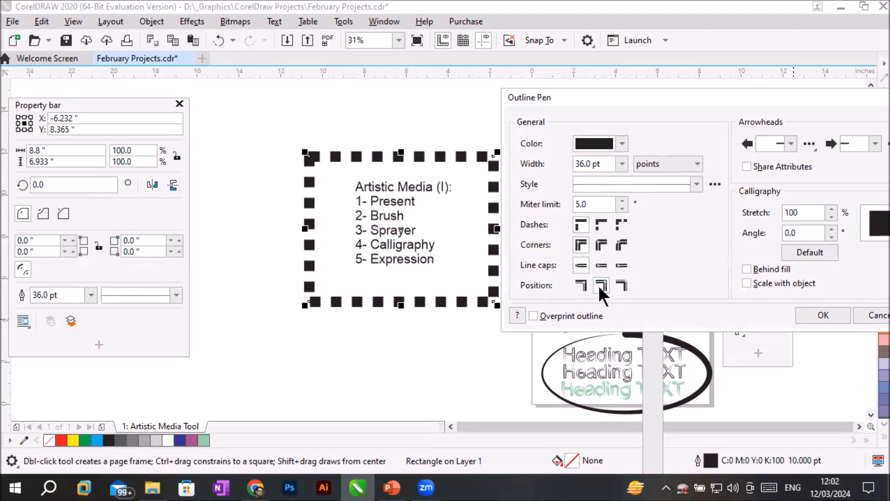
Step: Try a 12 pt width on the rectangle's outline, and set the width to 36 pt again
click(611, 162)
click(613, 160)
drag(612, 160, 558, 166)
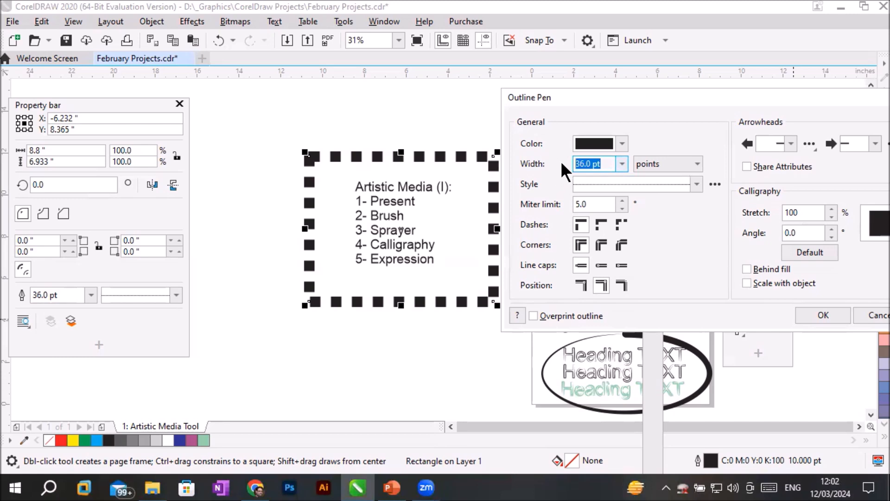
click(607, 166)
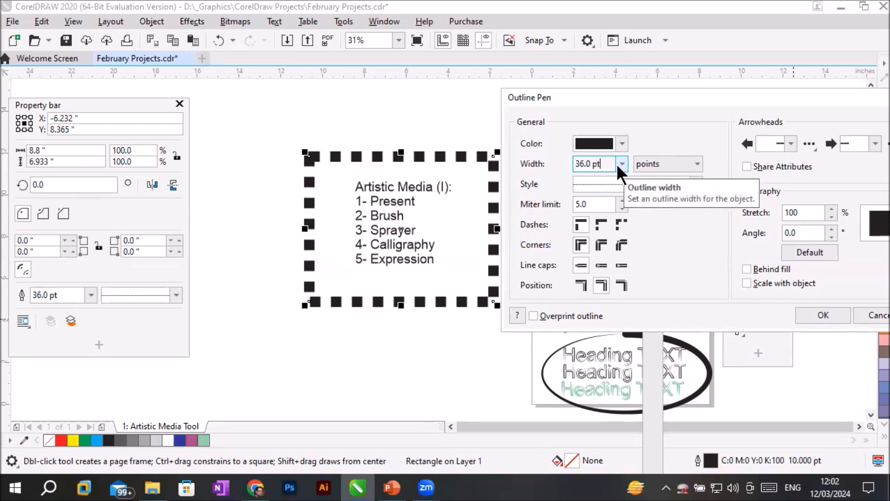
click(622, 164)
key(Up)
key(Up)
key(Up)
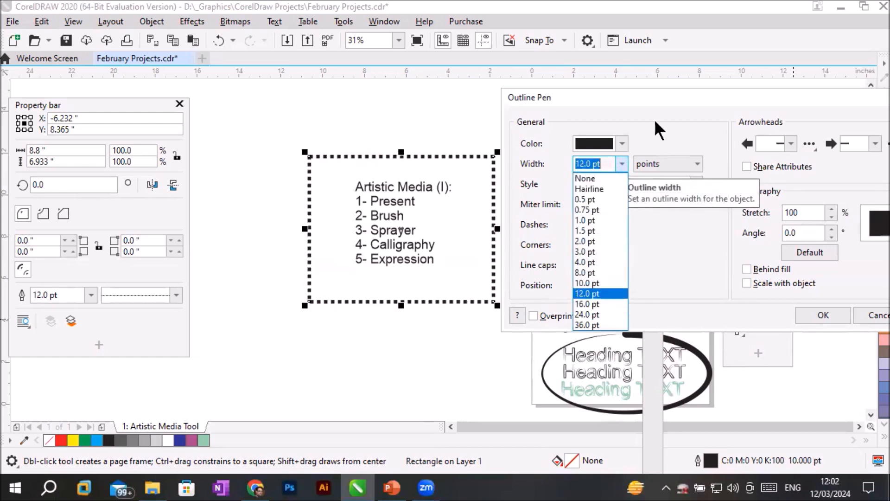
click(608, 164)
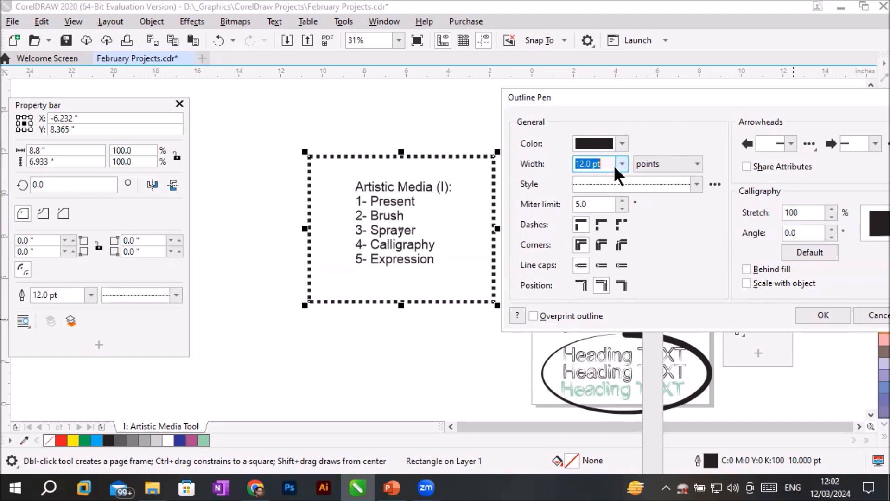
click(618, 163)
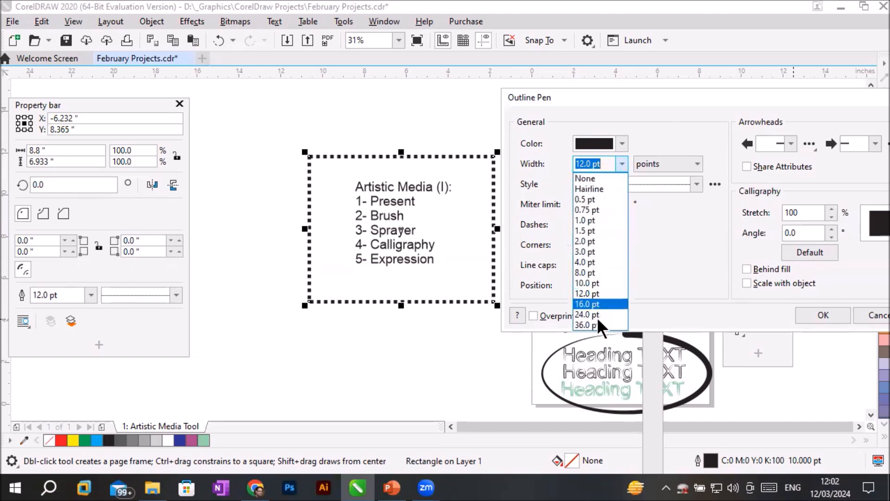
click(596, 324)
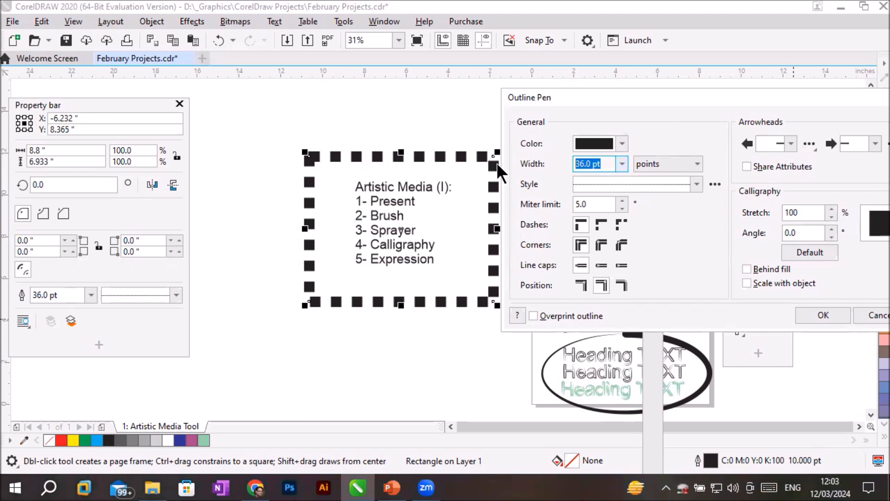
Step: Try outline widths of 88 pt and 188 pt on the rectangle, and position the 188 pt outline outside
text(88)
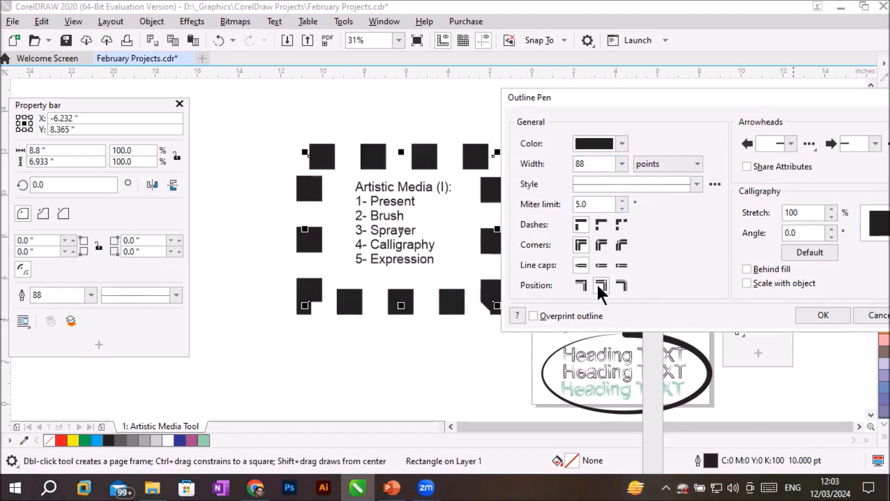
double_click(591, 165)
text(188)
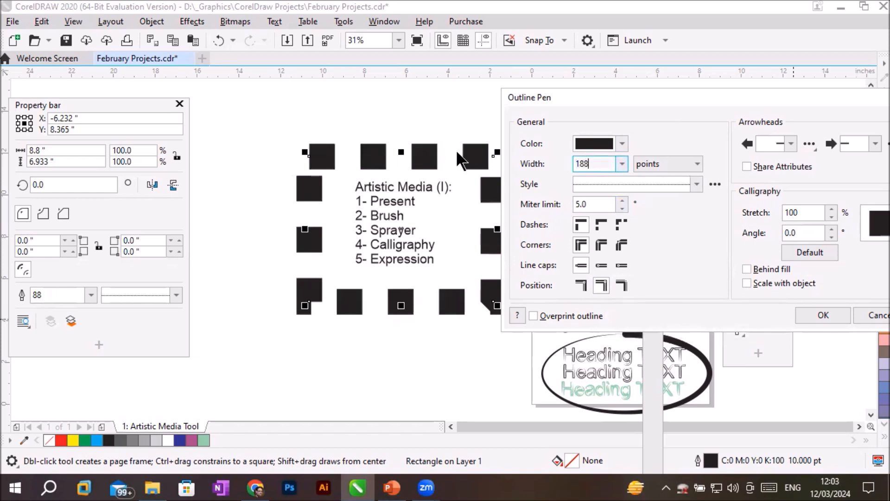
click(605, 285)
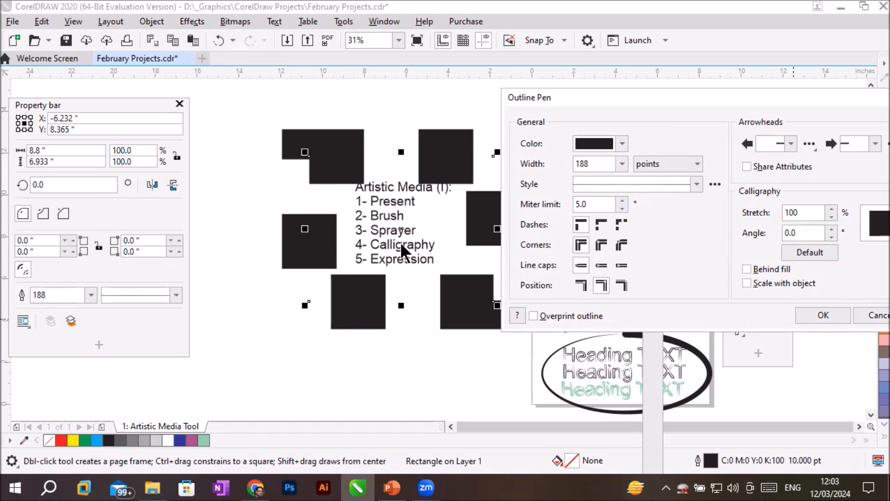
click(581, 285)
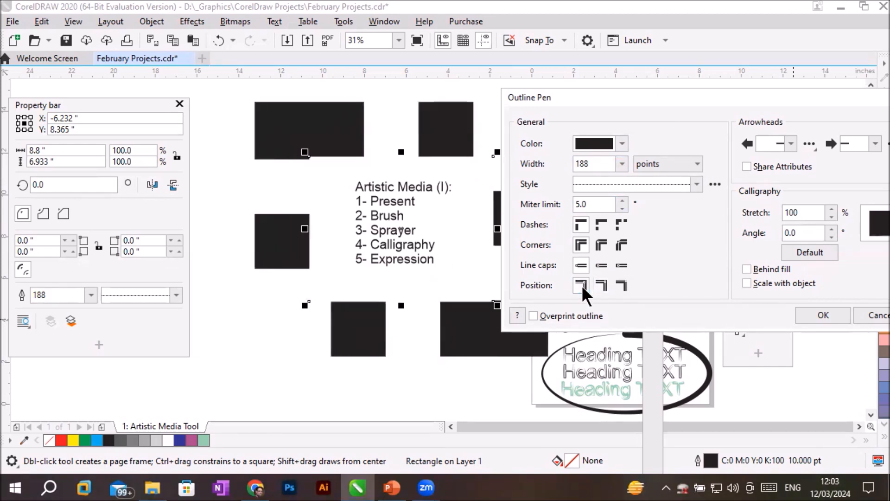
Step: Set the rectangle's outline width to 50 pt, try the centered and inside positions, and set the outline to outside
double_click(602, 163)
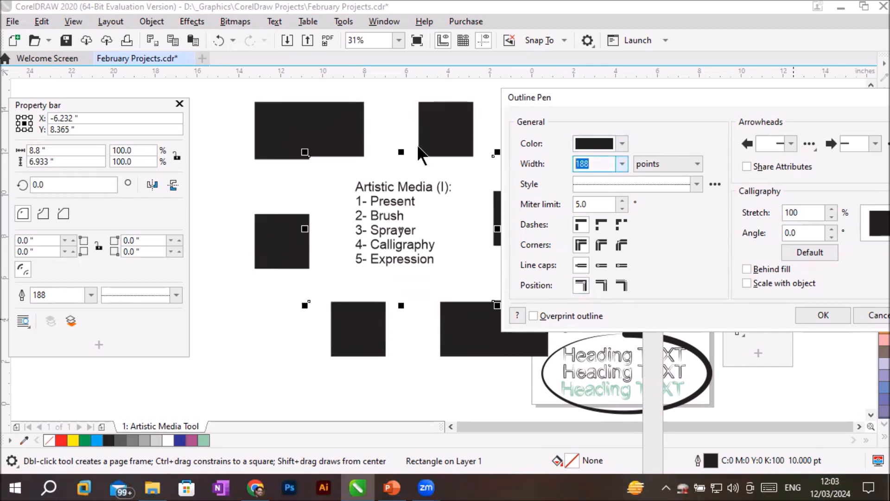
text(50)
click(579, 286)
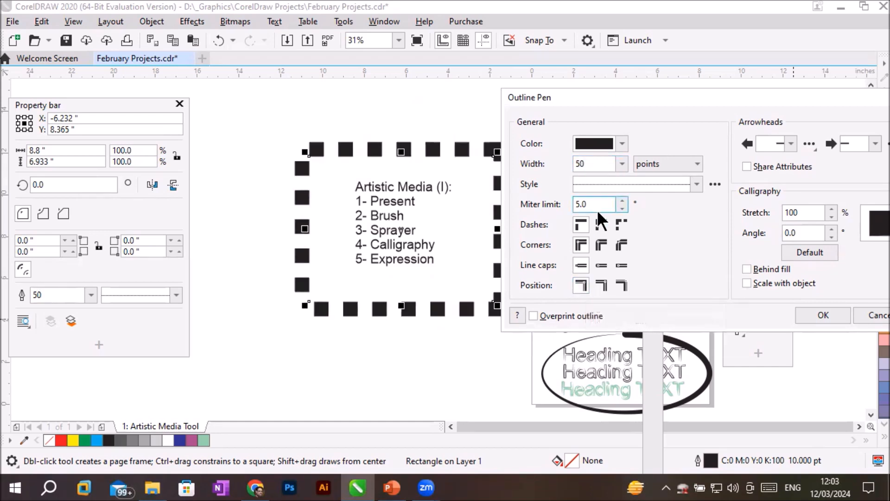
click(602, 285)
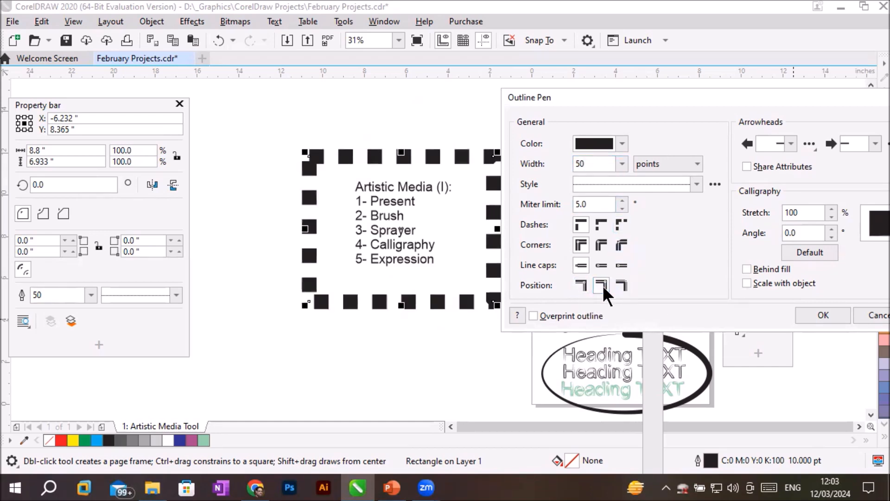
click(622, 284)
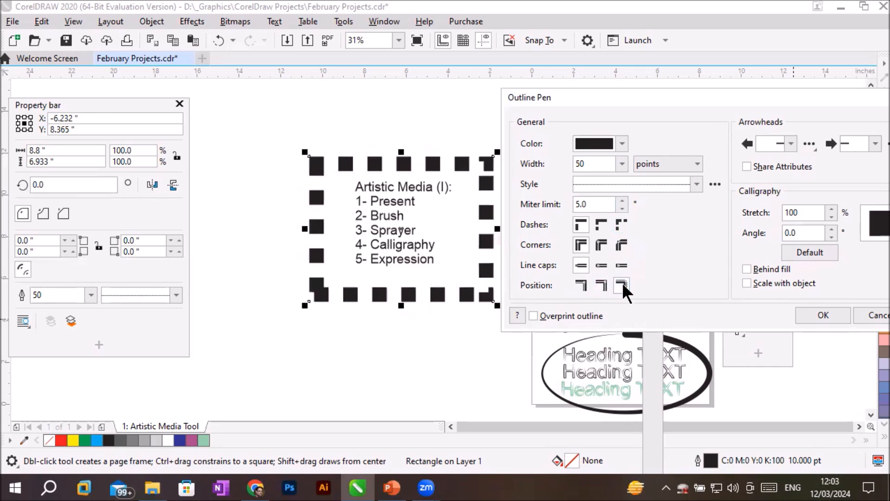
click(584, 286)
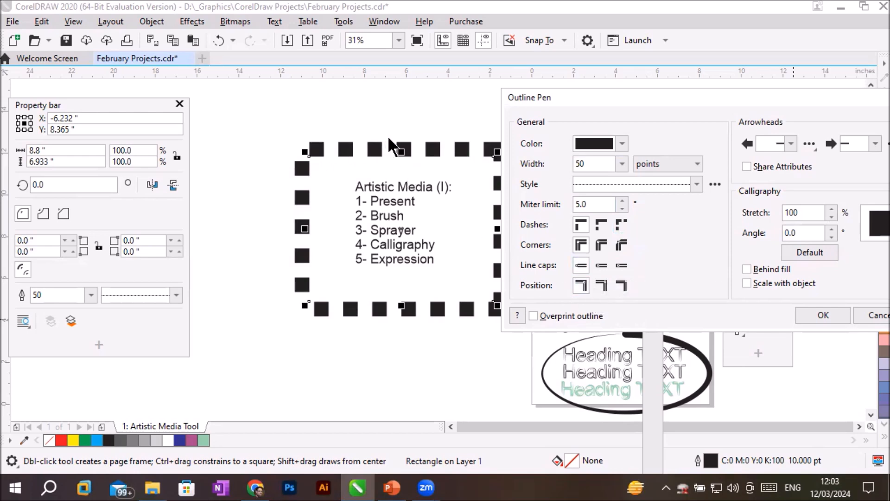
Step: Try round and extended square line caps, and add a new line style of three dots followed by six gaps
click(600, 263)
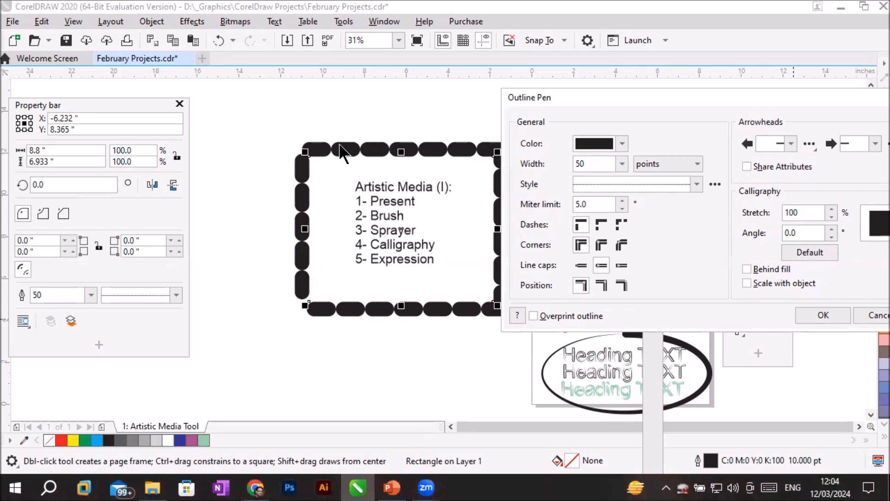
click(621, 262)
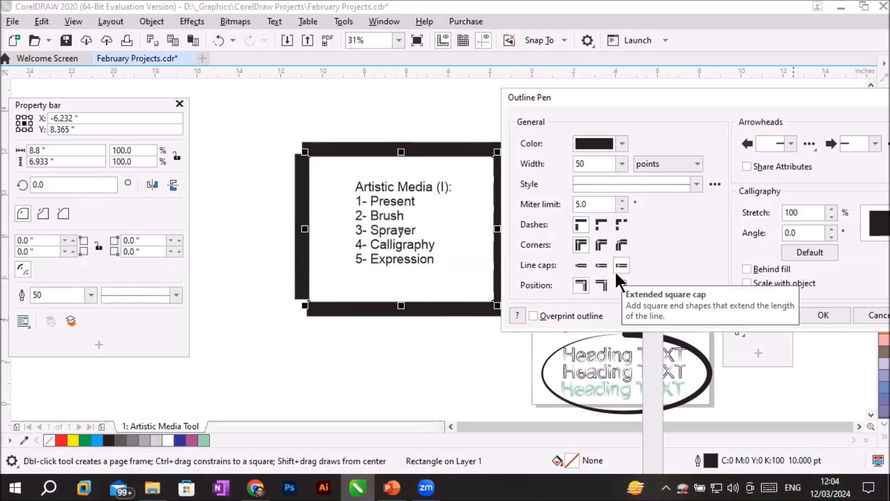
click(714, 184)
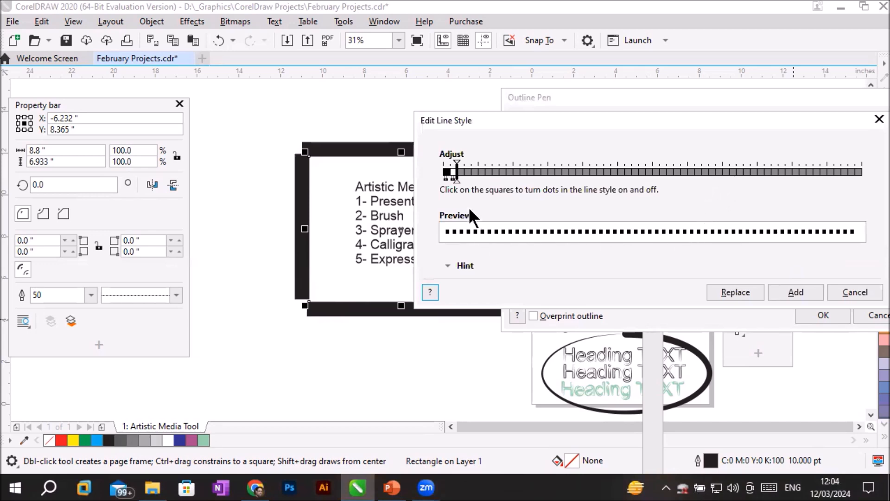
mouse_move(457, 177)
mouse_down()
mouse_move(501, 180)
mouse_move(461, 175)
mouse_up()
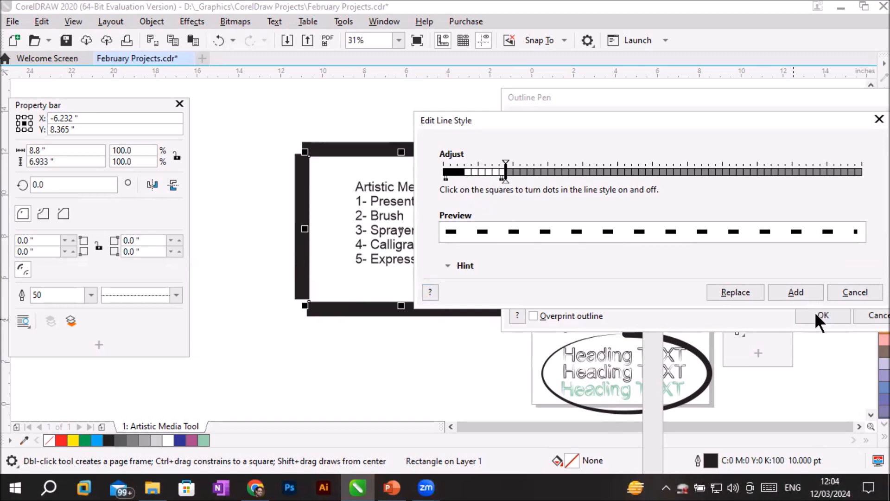
click(800, 291)
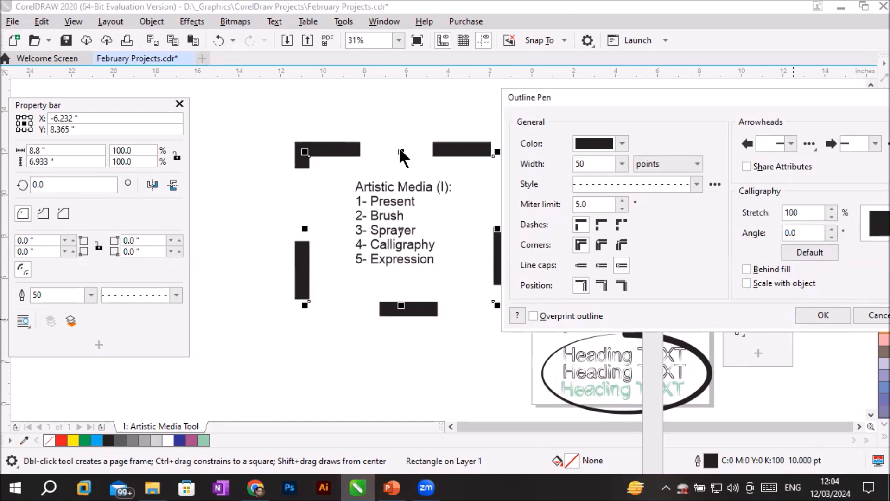
Step: Compare the round, extended square and square line caps on the rectangle's dashed outline, and apply round caps
click(602, 265)
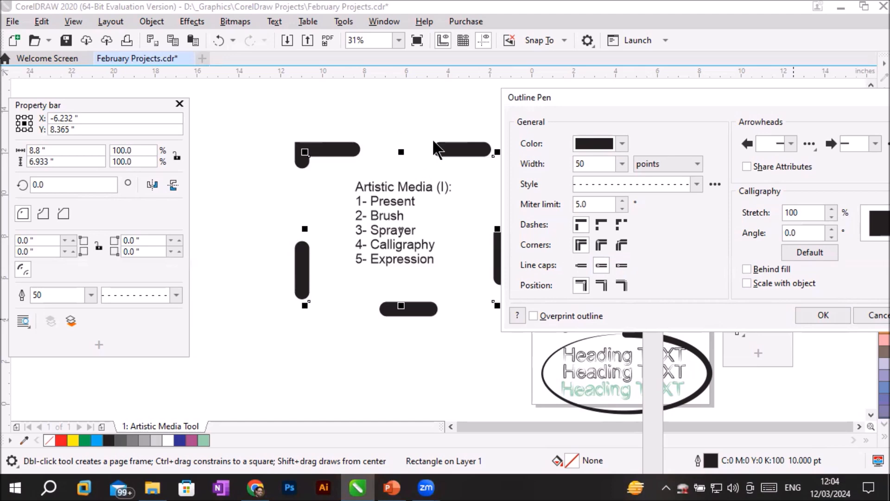
click(625, 265)
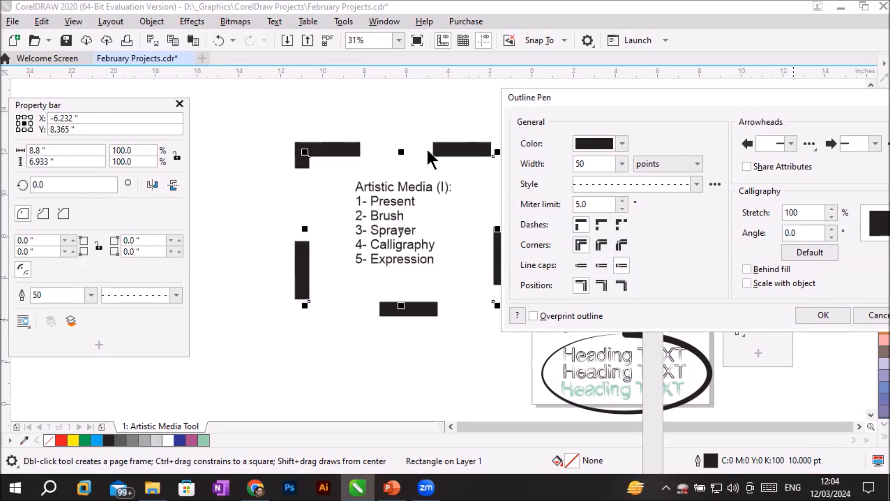
click(598, 264)
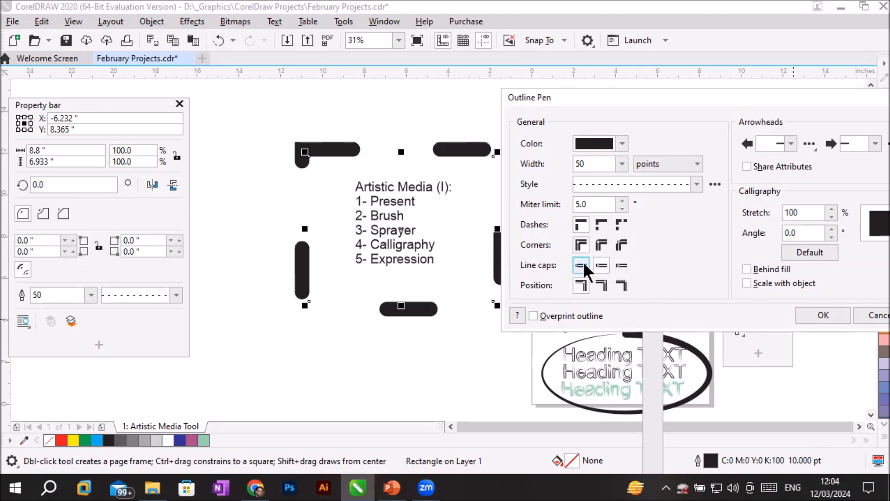
click(583, 263)
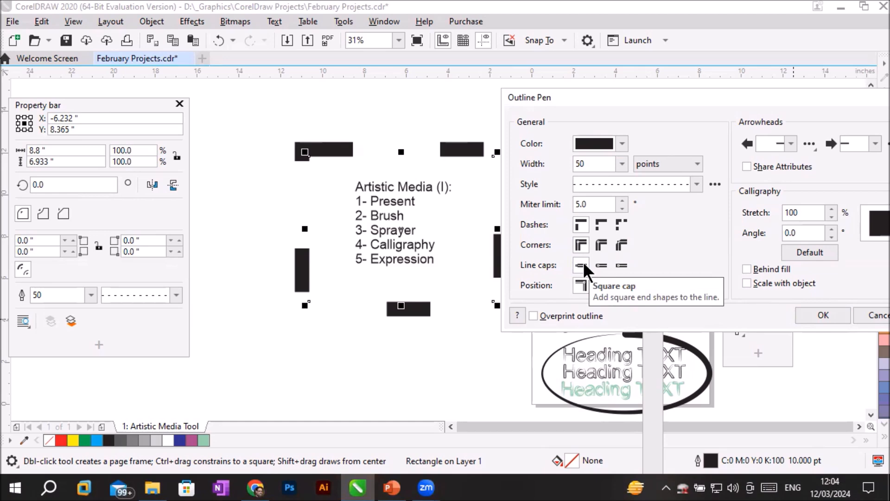
click(619, 265)
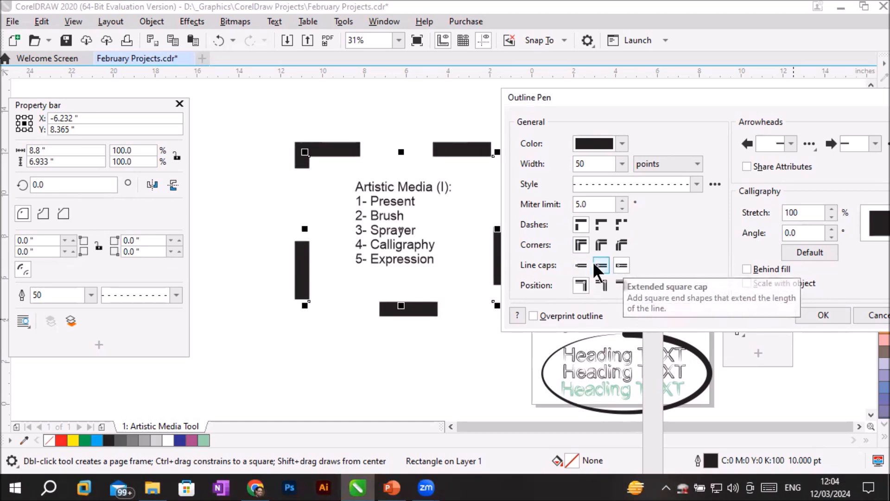
click(580, 263)
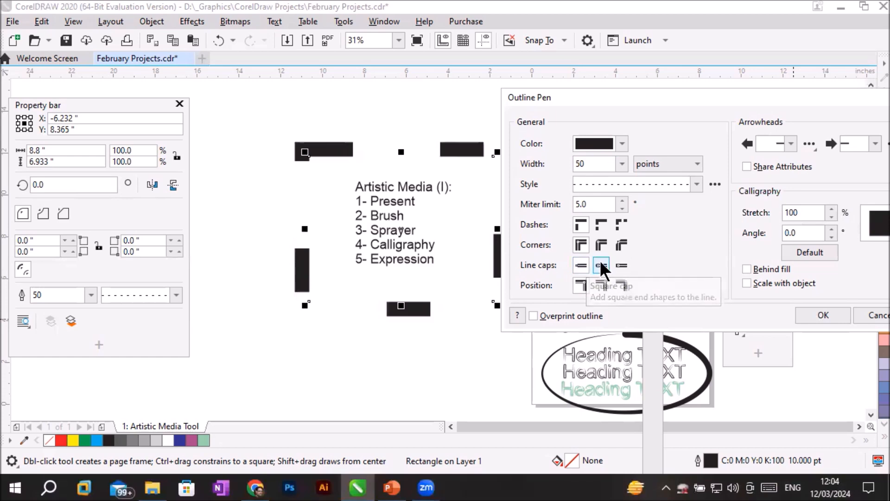
click(601, 259)
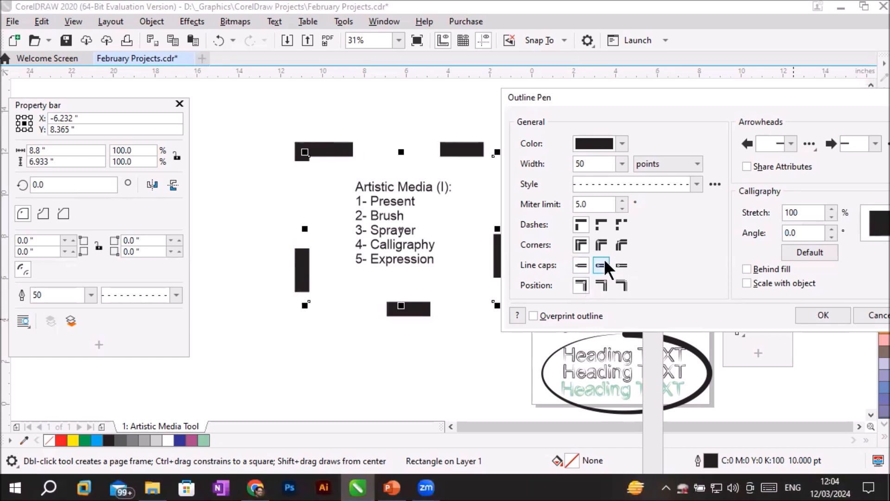
click(604, 259)
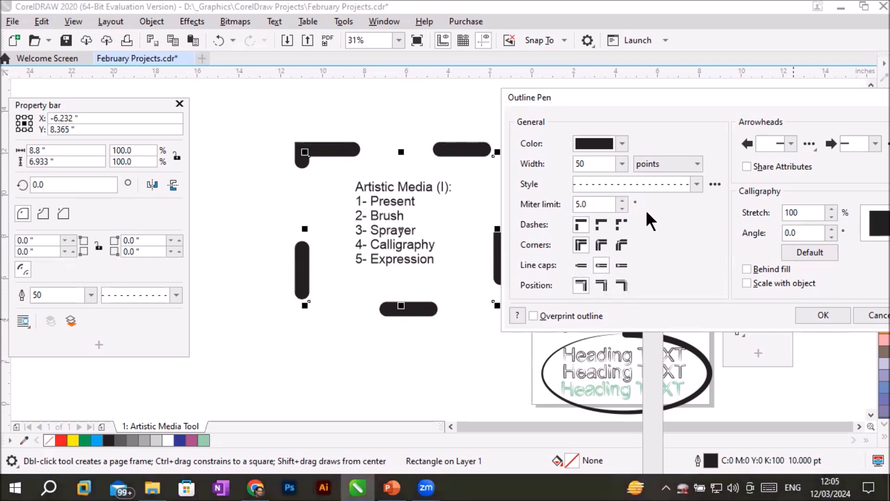
Step: Compare the default, aligned and fixed dash options on the rectangle's outline, and apply Align dashes
click(594, 222)
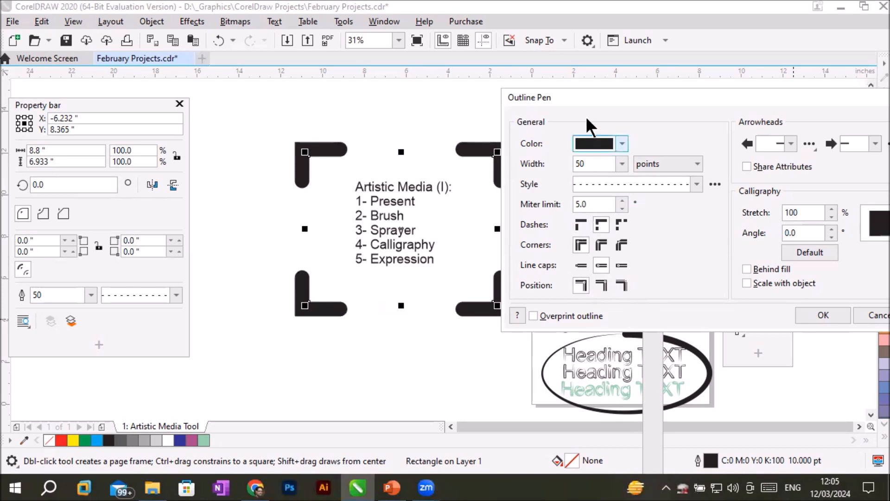
drag(600, 97, 679, 95)
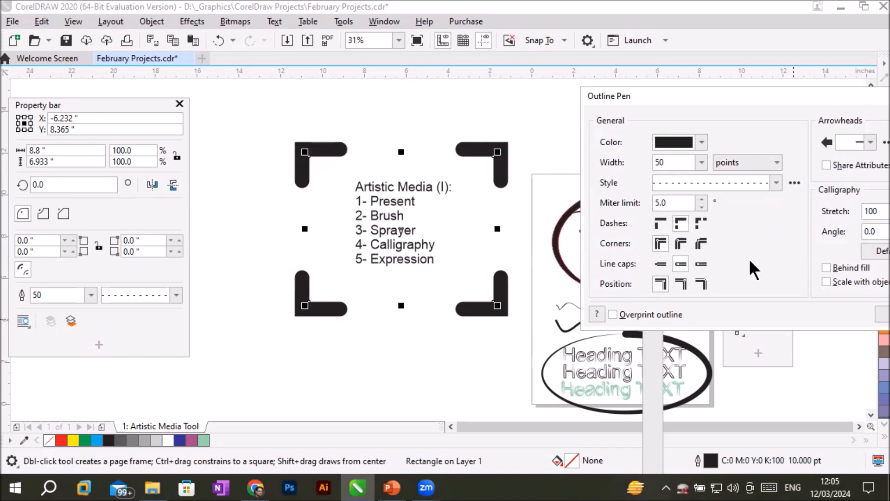
click(655, 223)
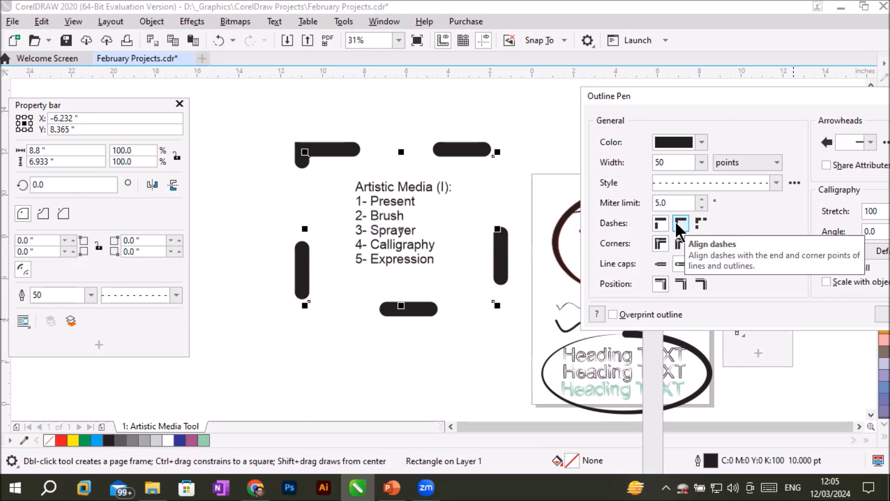
click(677, 222)
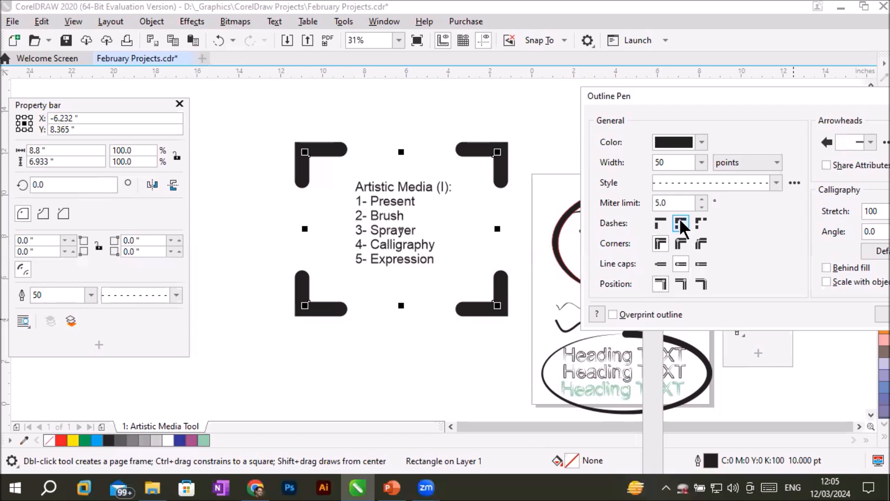
click(702, 222)
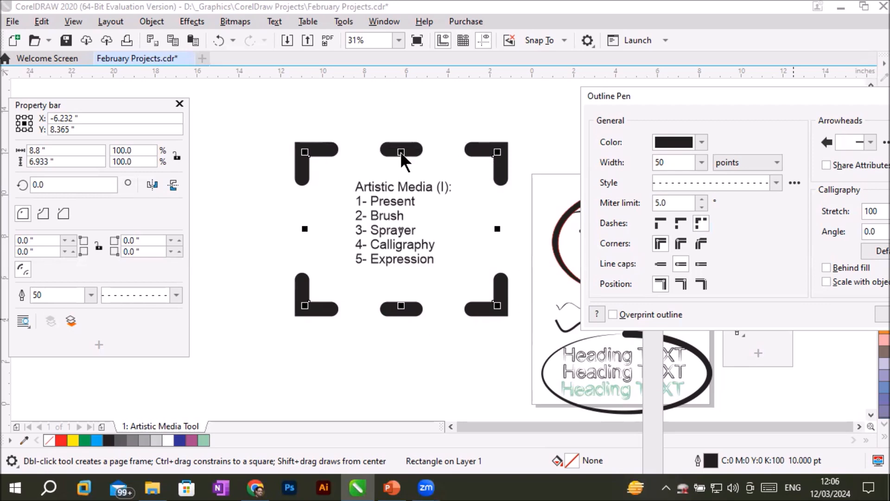
click(656, 224)
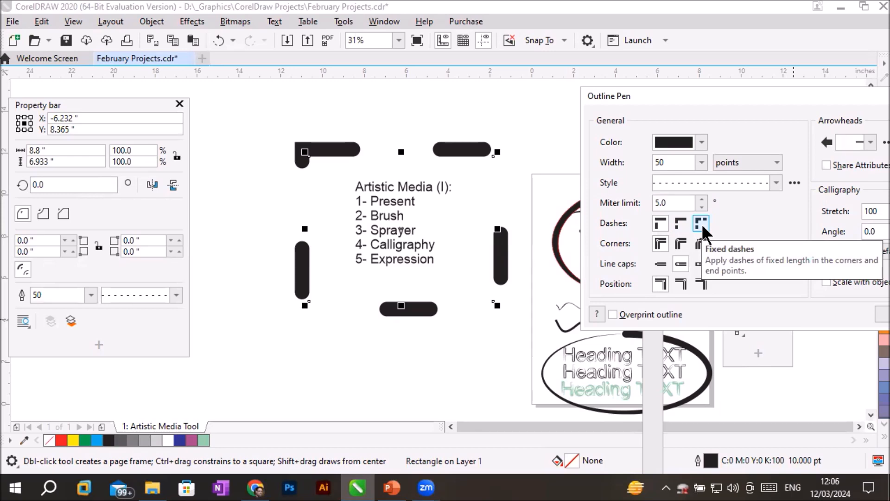
click(677, 215)
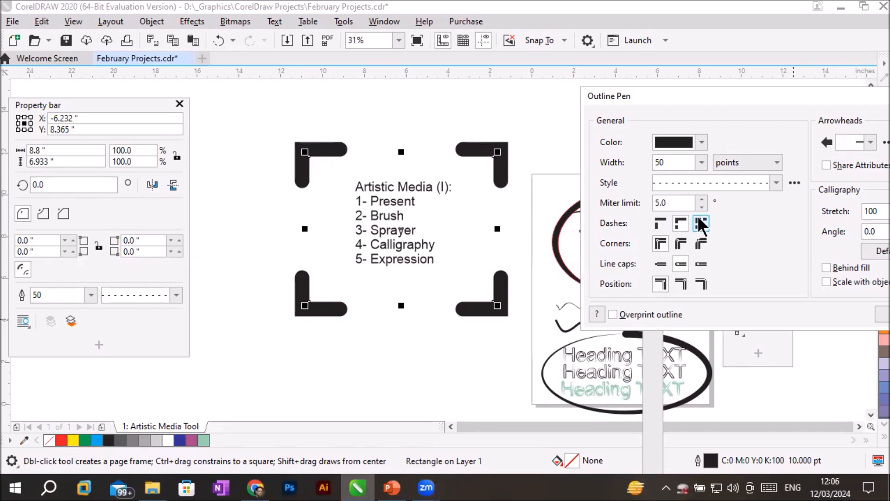
Step: Set the rectangle's outline to fixed dashes, try round corners, and apply beveled corners
click(700, 223)
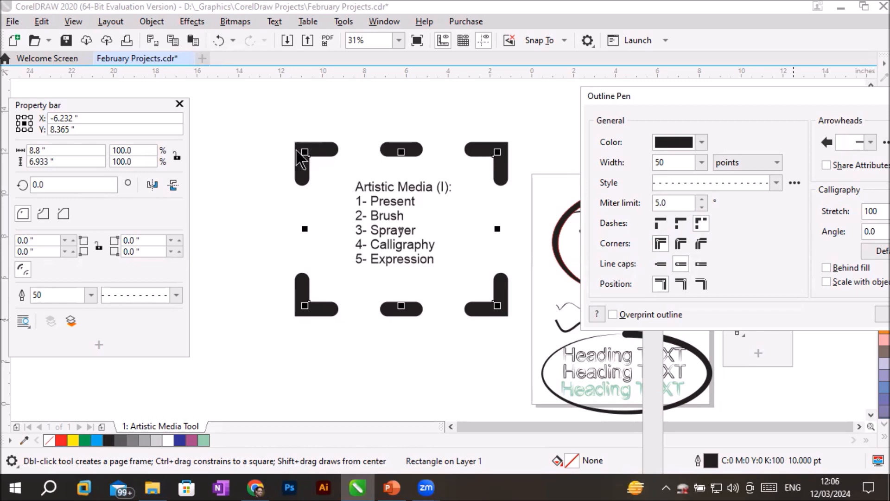
click(677, 243)
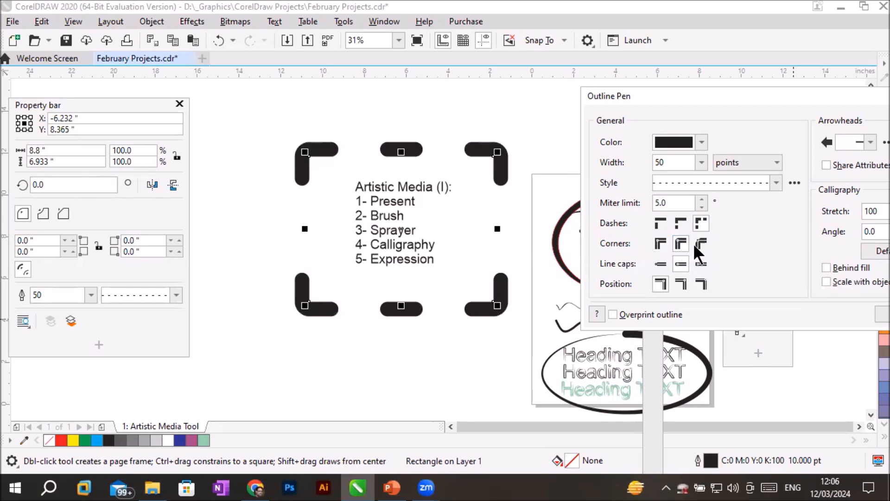
click(697, 243)
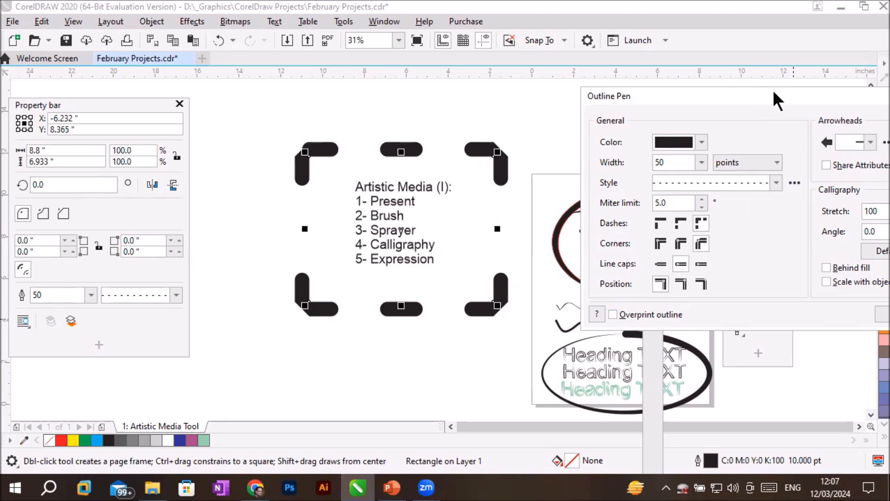
Step: Give the rectangle's outline an open end arrowhead and a tail-style start arrowhead, and apply the outline settings
drag(773, 91, 570, 105)
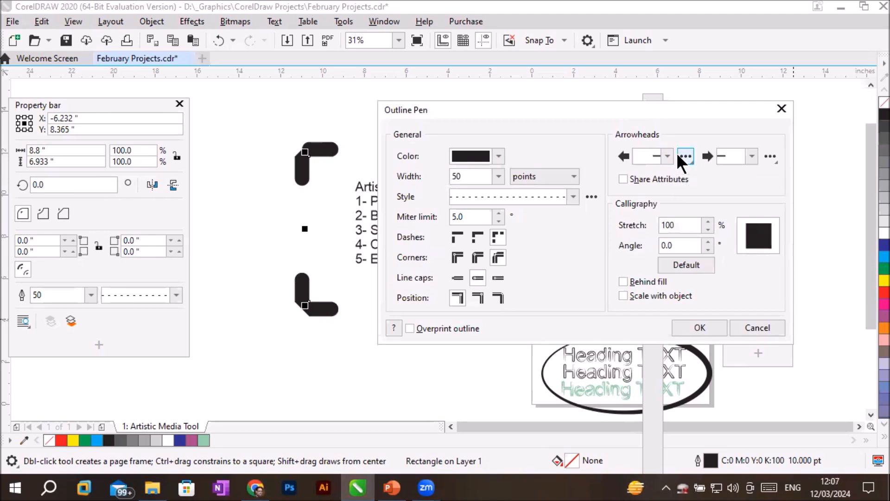
drag(584, 110, 611, 134)
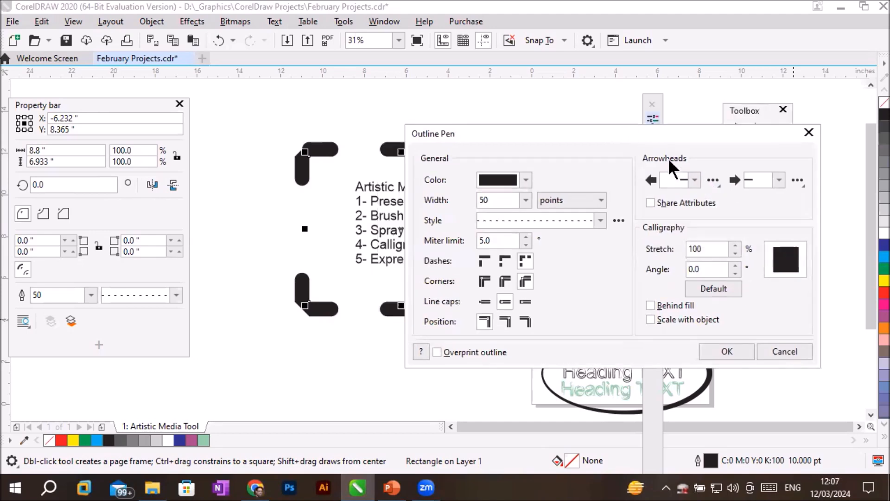
click(778, 179)
click(787, 202)
click(694, 180)
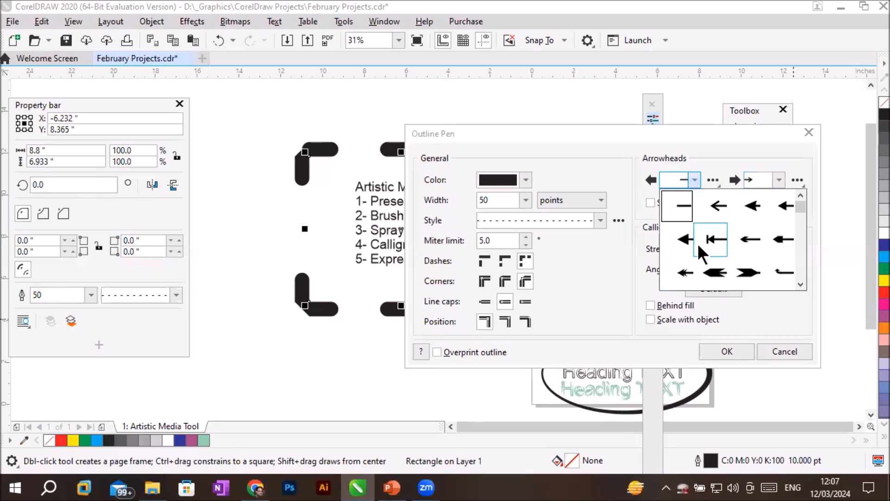
scroll(802, 262, down, 3)
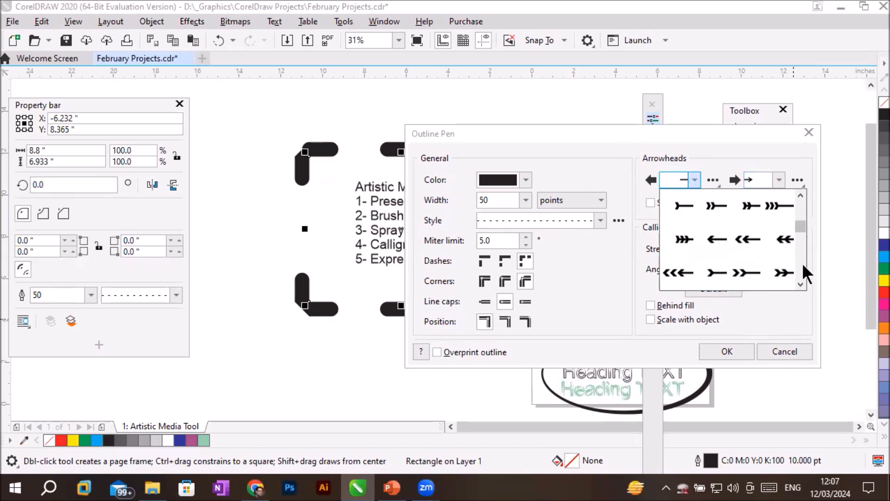
click(679, 236)
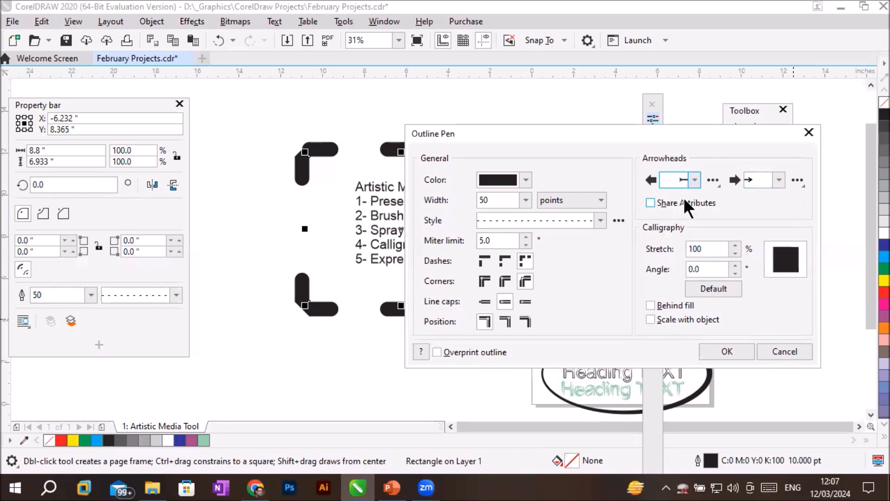
click(723, 352)
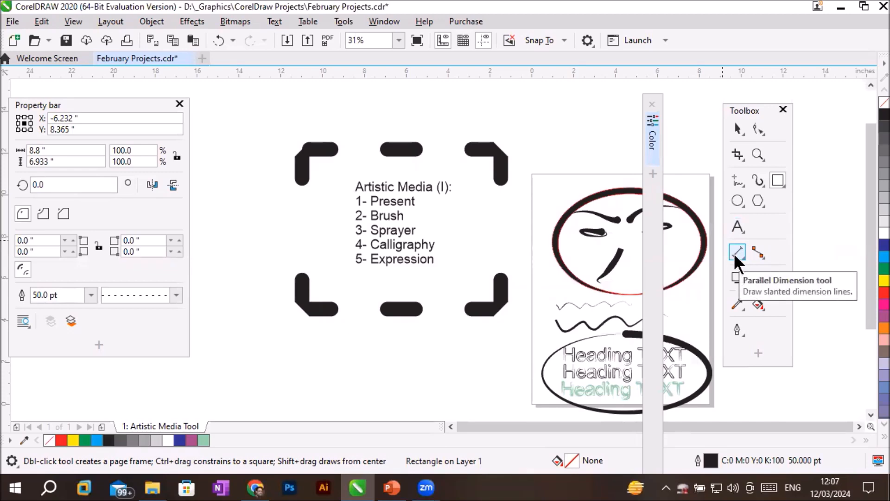
Step: Draw a nearly circular ellipse about 12.8 by 12.7 inches in the empty area above the dashed rectangle
click(757, 132)
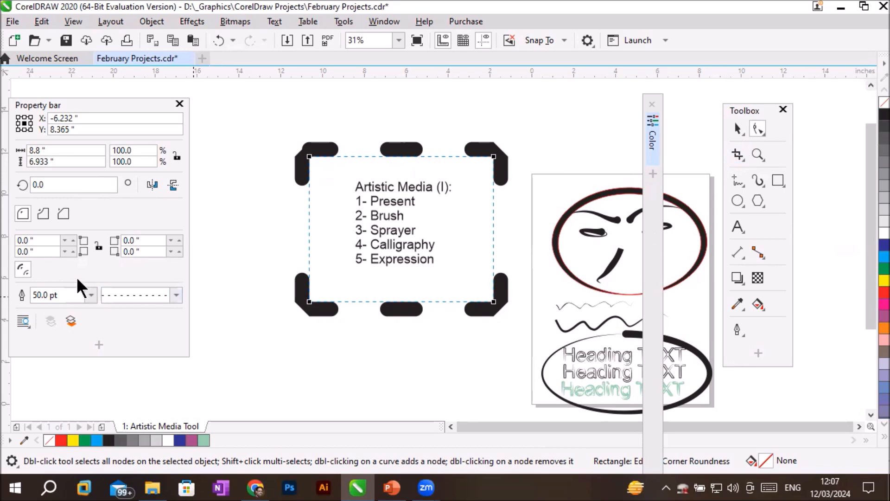
scroll(444, 361, down, 2)
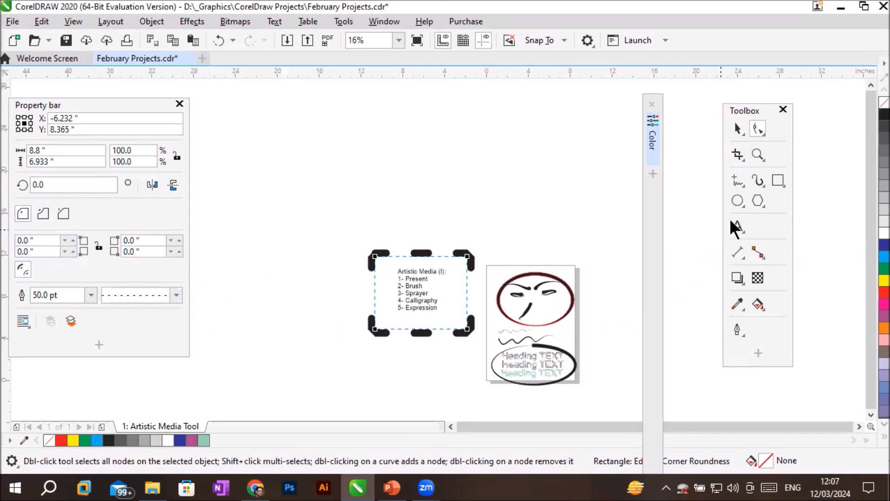
click(738, 201)
mouse_move(359, 96)
mouse_down()
mouse_move(495, 247)
mouse_move(491, 230)
mouse_up()
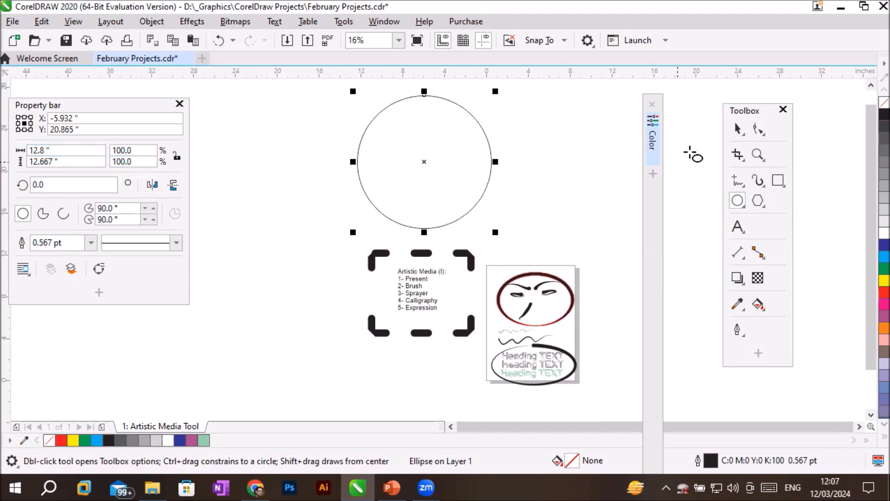
Step: Convert the new ellipse above the rectangle to curves
click(737, 129)
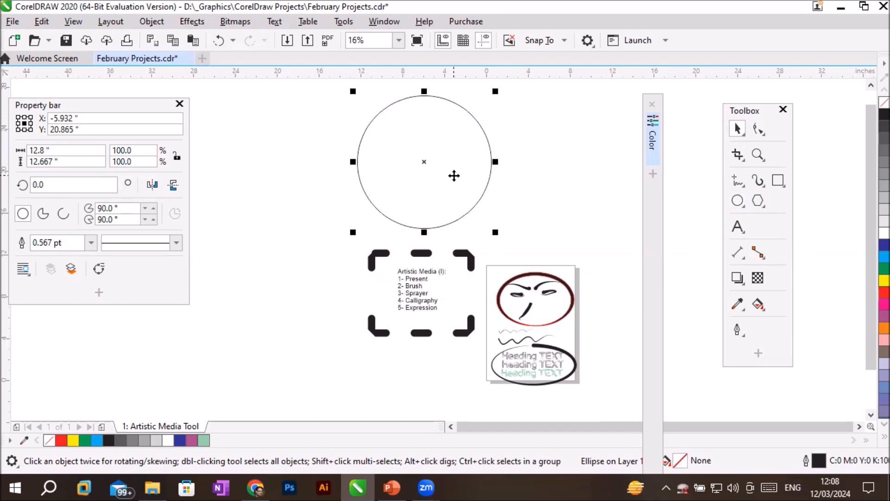
right_click(454, 175)
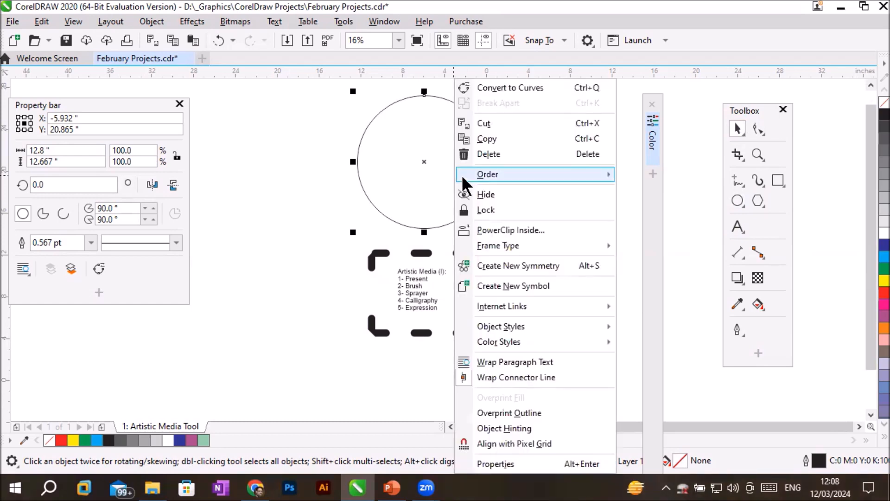
mouse_move(460, 174)
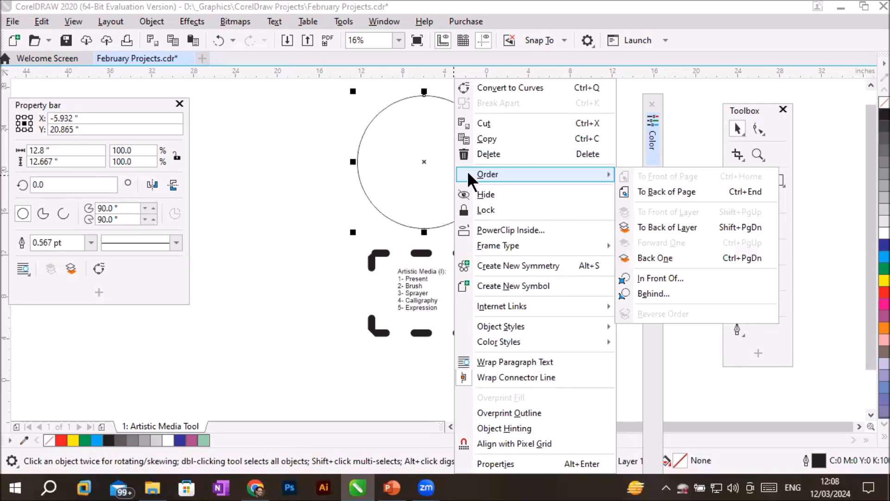
click(495, 88)
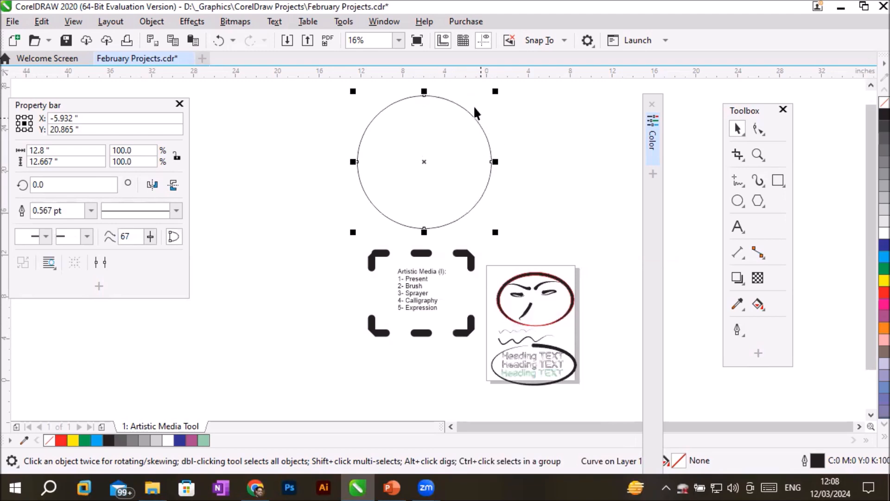
Step: Break the circle's curve apart at a point on its upper-right arc and at one on its lower-right arc
click(871, 85)
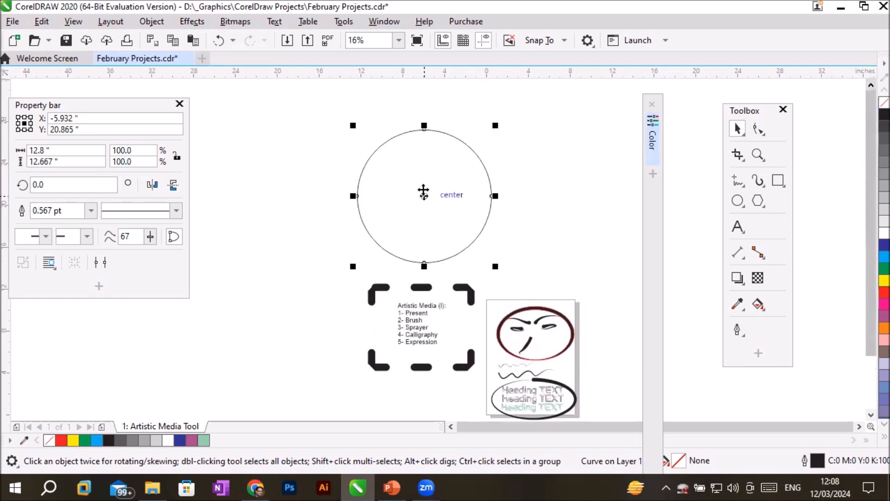
scroll(443, 176, up, 3)
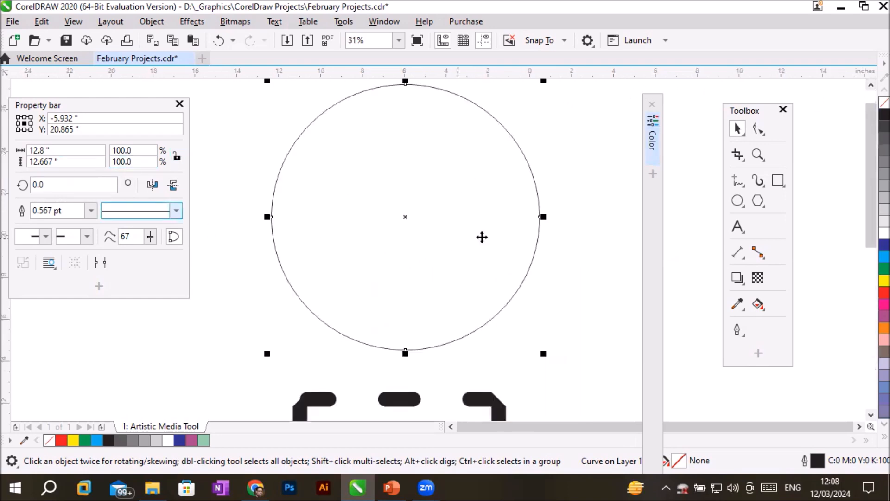
click(756, 130)
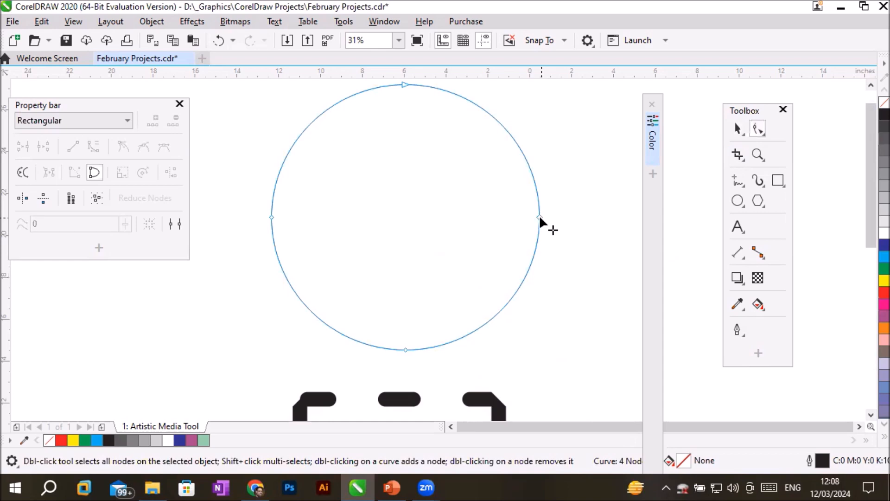
right_click(504, 128)
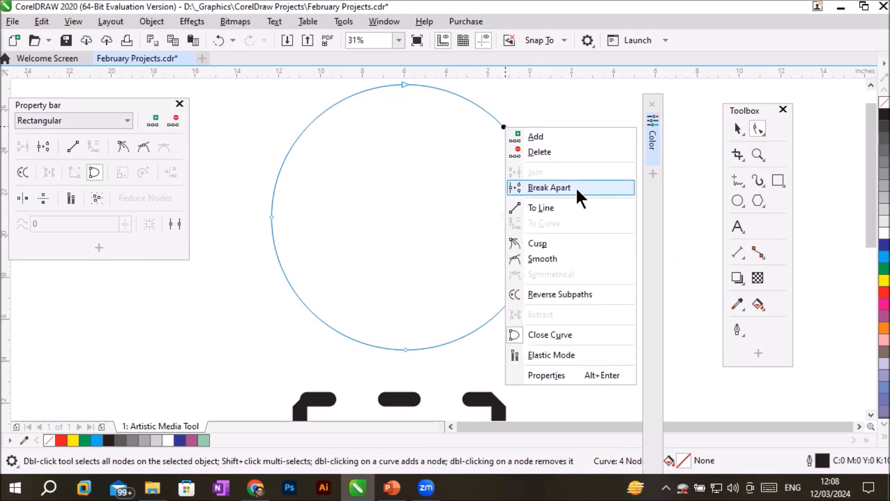
click(570, 187)
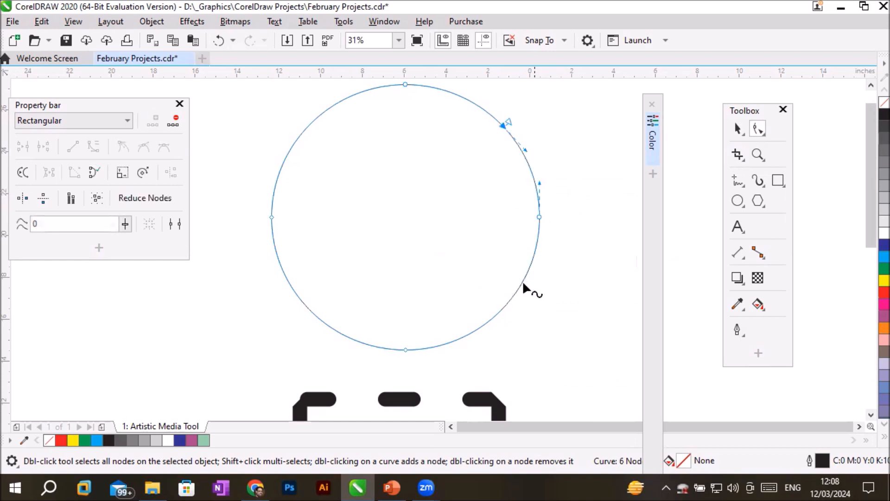
click(500, 314)
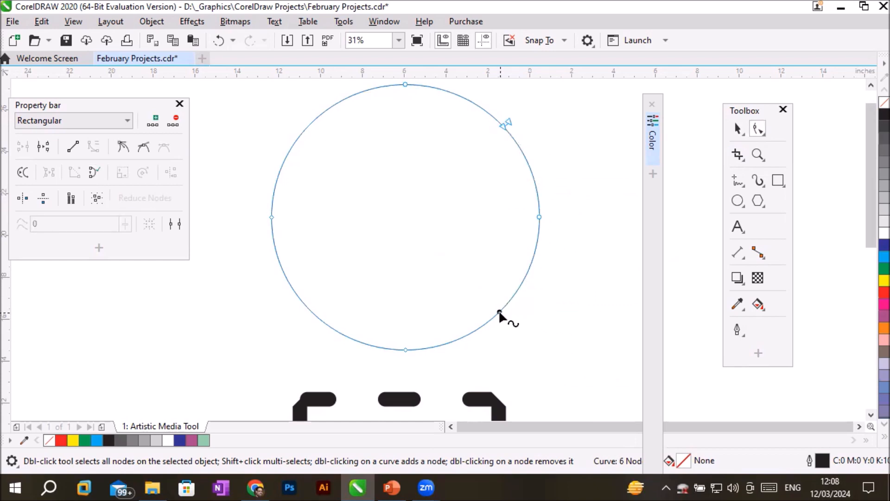
right_click(500, 313)
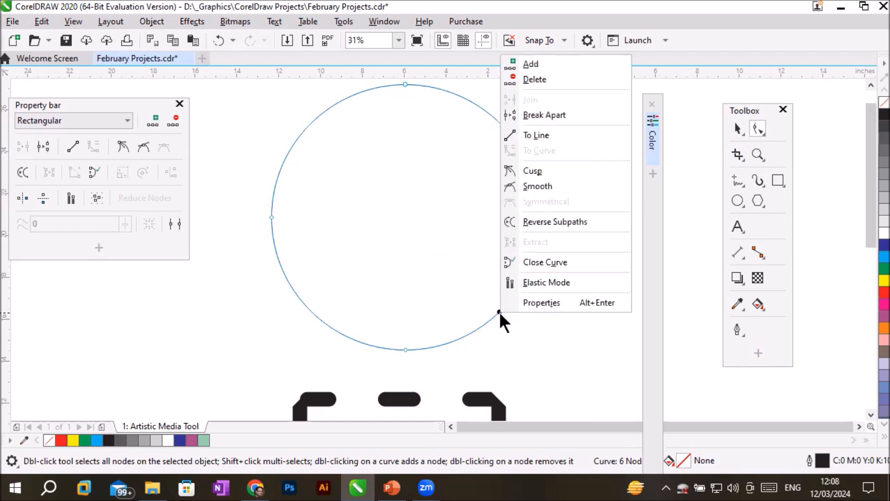
click(537, 115)
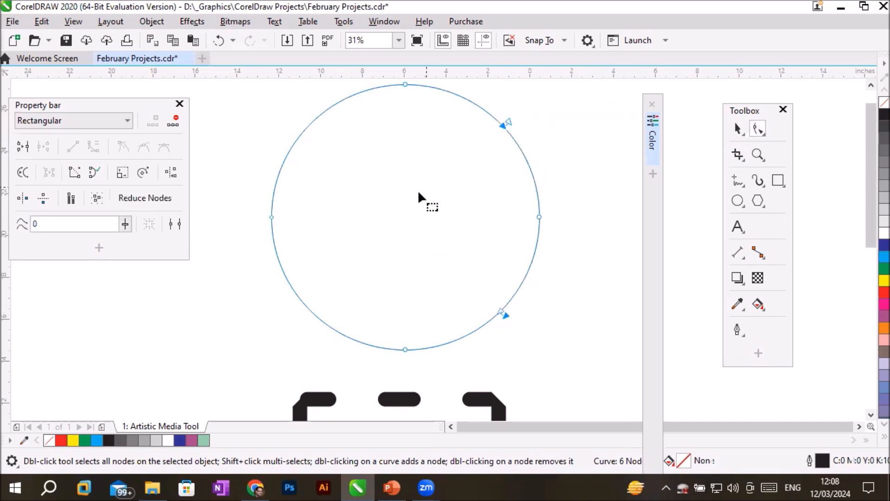
Step: Break the circle's curve apart at a point on its lower-left arc and at one on its upper-left arc
click(301, 301)
right_click(302, 303)
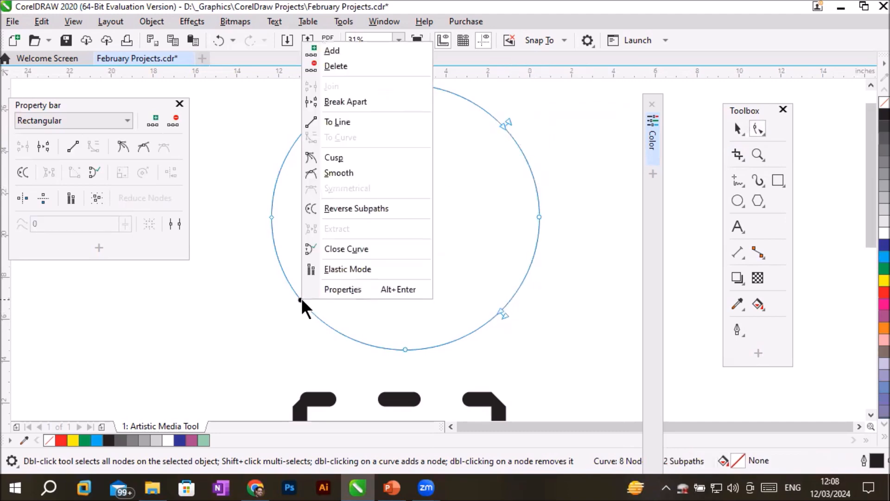
click(359, 102)
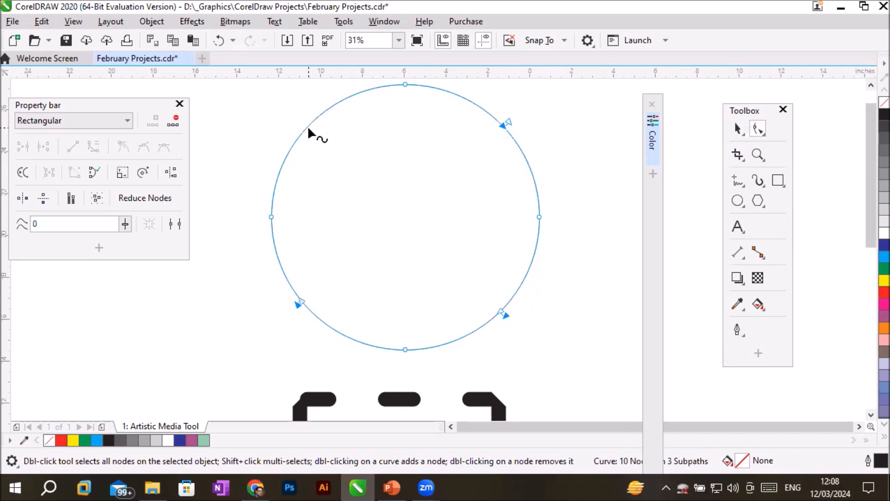
click(310, 123)
right_click(311, 123)
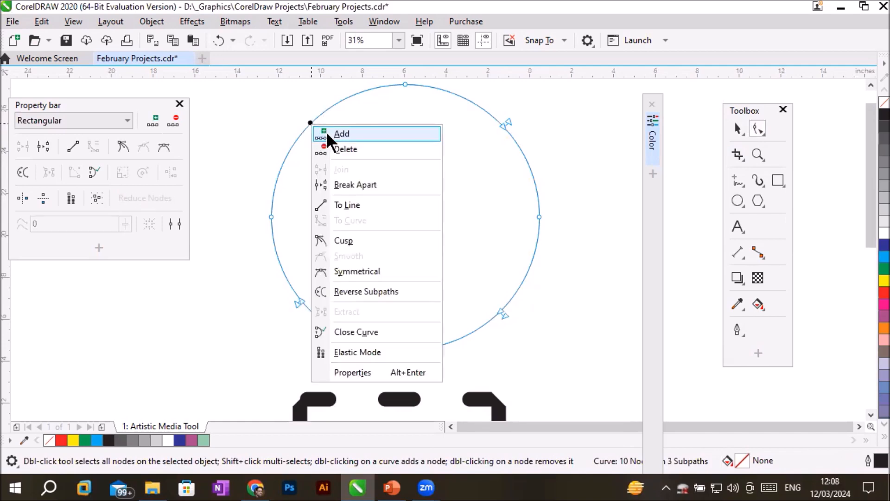
click(359, 185)
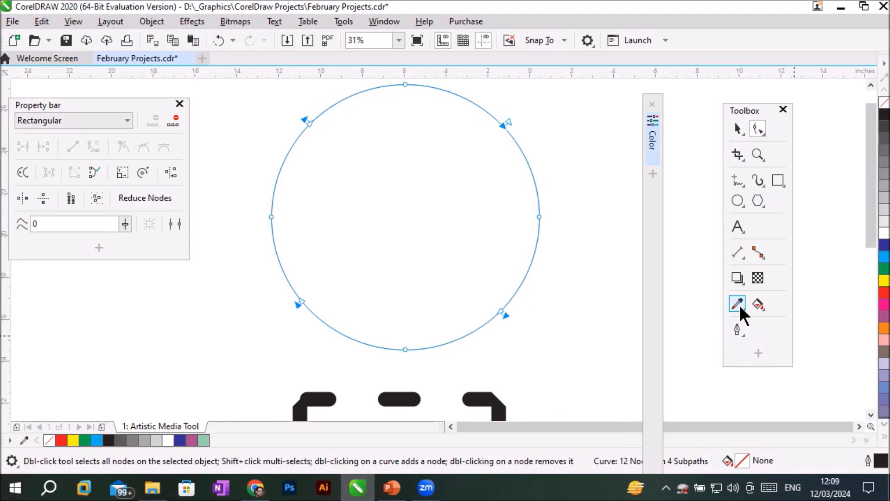
Step: Set the broken circle's outline width to 10 pt in the Outline Pen settings, keeping the solid line style
click(737, 330)
click(772, 102)
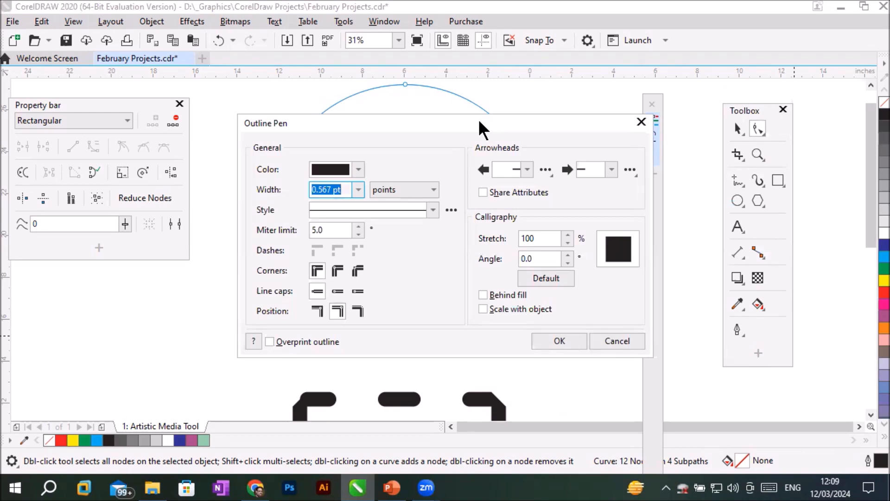
drag(479, 129, 666, 188)
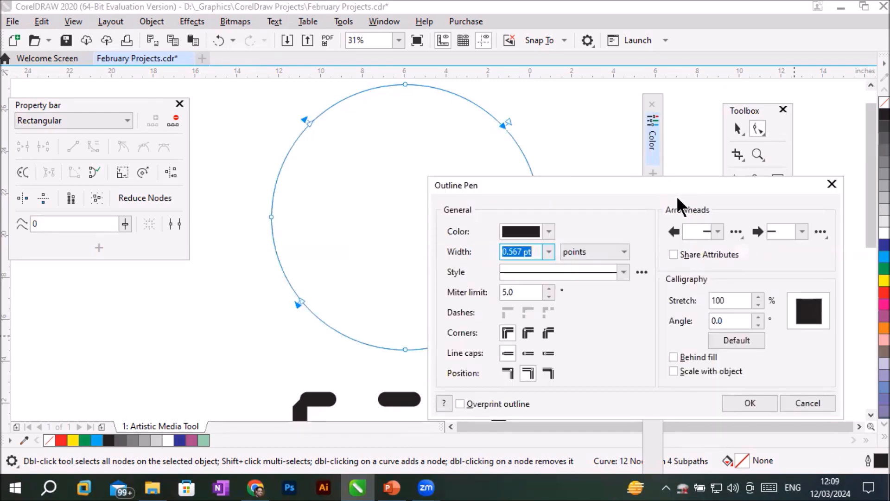
click(623, 274)
click(608, 272)
click(549, 252)
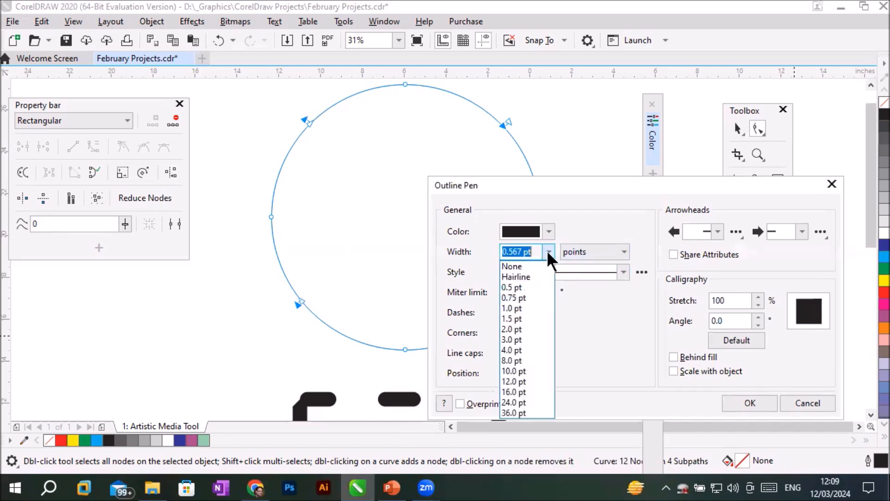
click(521, 371)
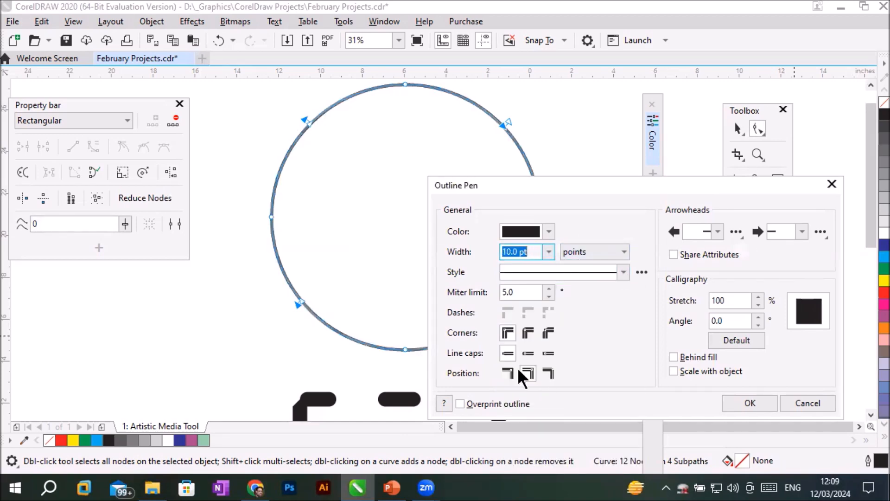
Step: Set the broken circle's end arrowhead to the small single barbed arrow in the Outline Pen settings
click(802, 231)
scroll(869, 323, down, 5)
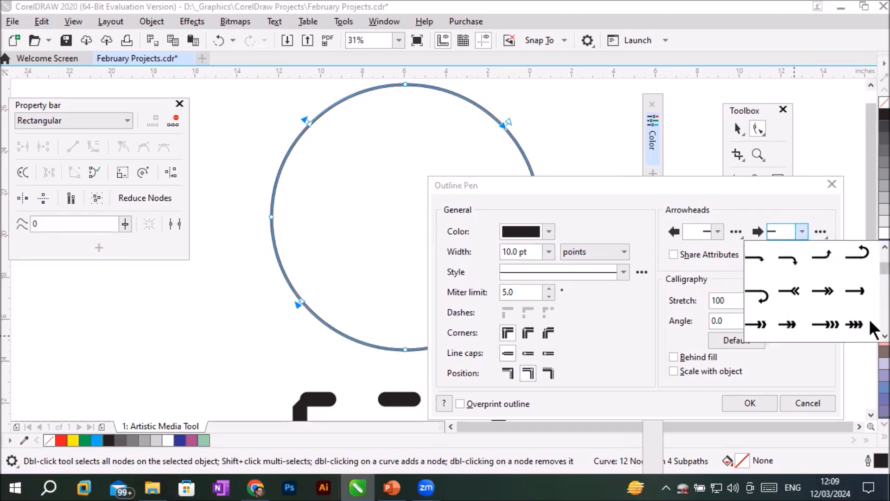
scroll(873, 329, down, 2)
scroll(872, 329, down, 4)
scroll(874, 279, up, 5)
click(855, 292)
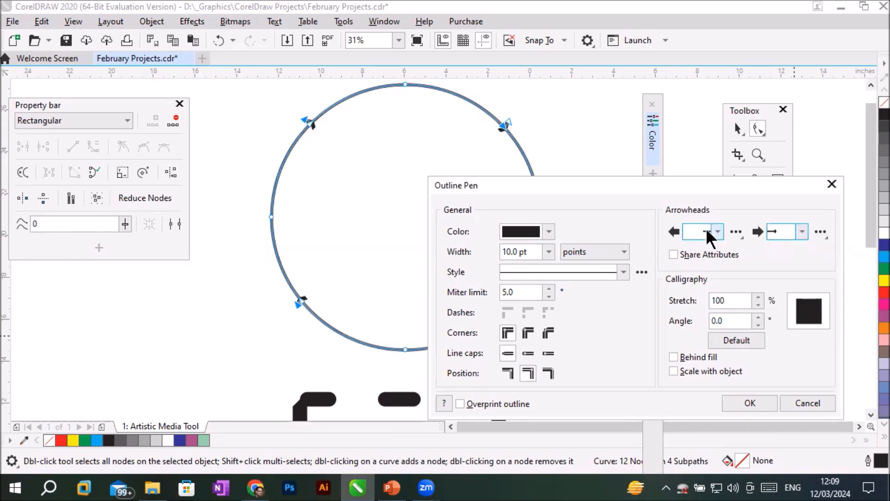
Step: Set the start arrowhead to the medium hollow circle and apply the outline settings to the broken circle
click(717, 231)
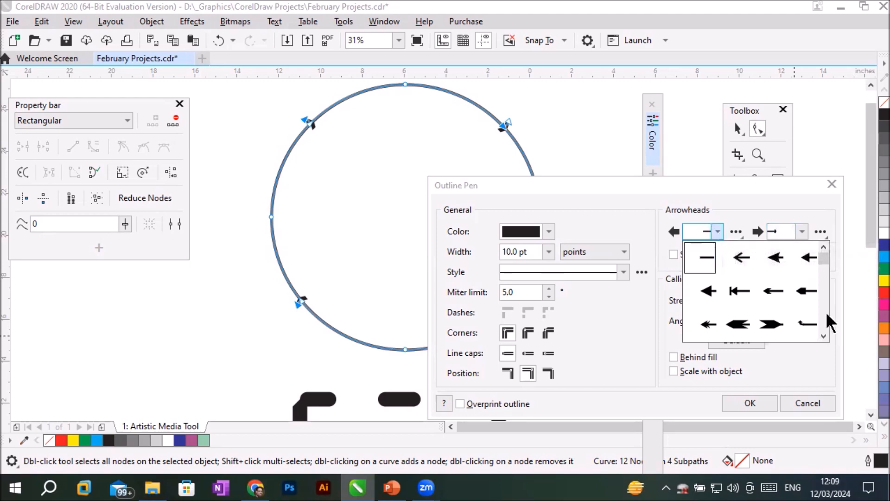
scroll(826, 324, down, 5)
scroll(826, 327, down, 2)
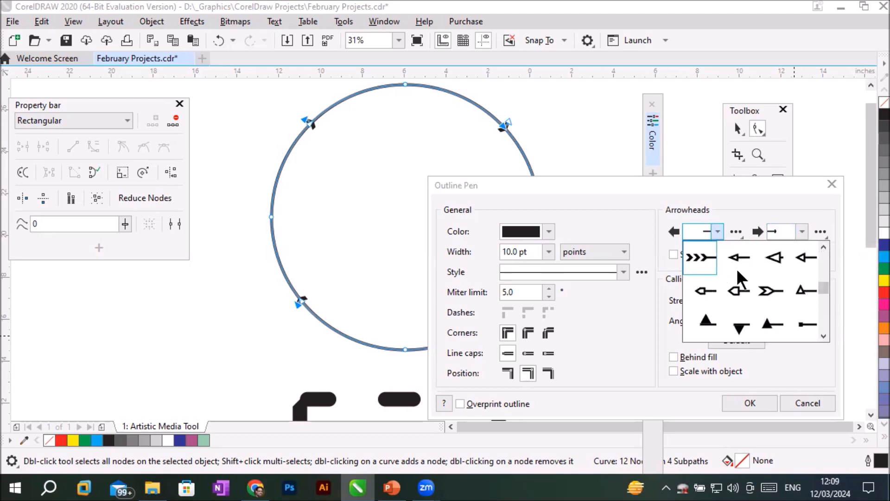
click(822, 311)
click(823, 310)
drag(823, 311, 824, 306)
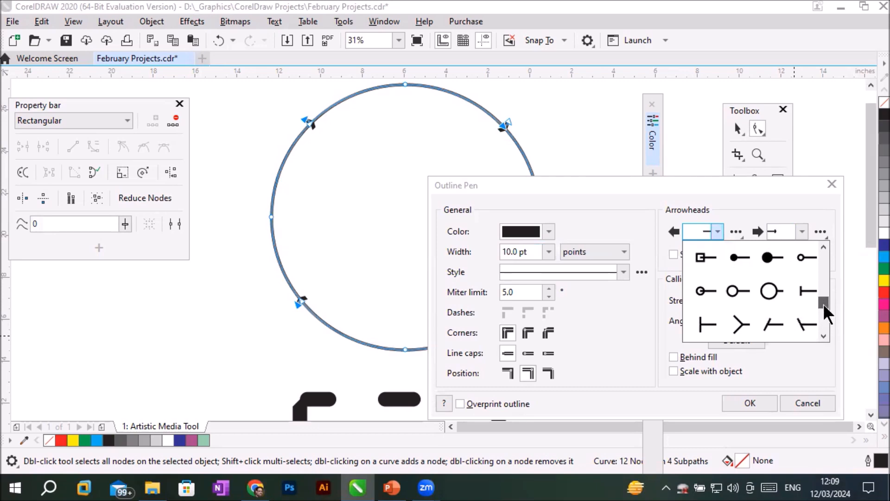
click(741, 295)
click(747, 406)
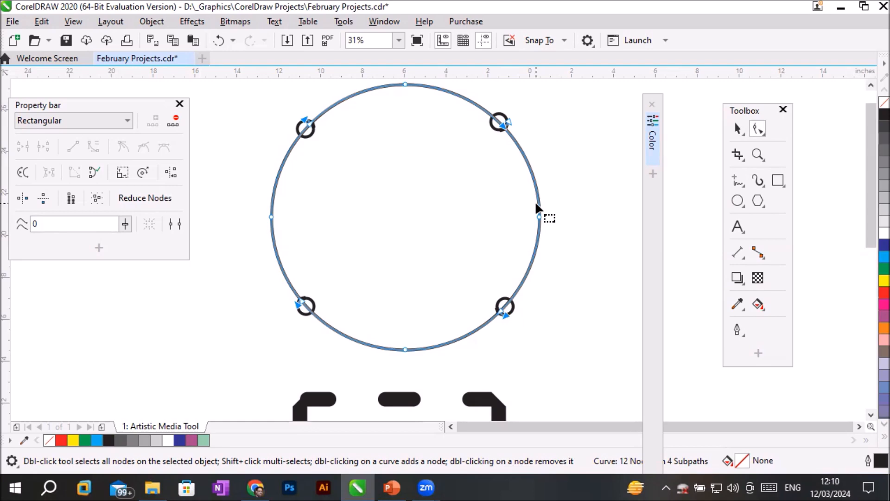
Step: Set the broken circle's outline width to 0.5 pt and inspect the arrowheads at its upper-left break
click(739, 181)
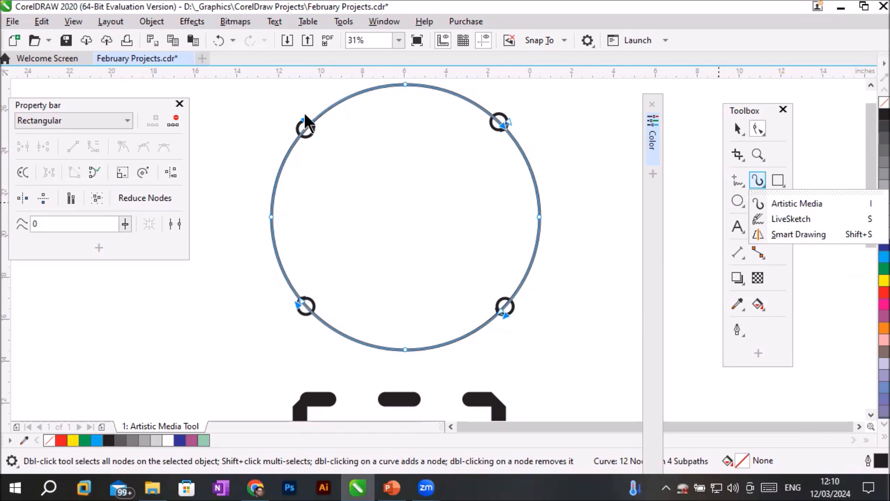
scroll(304, 123, up, 2)
scroll(320, 125, up, 4)
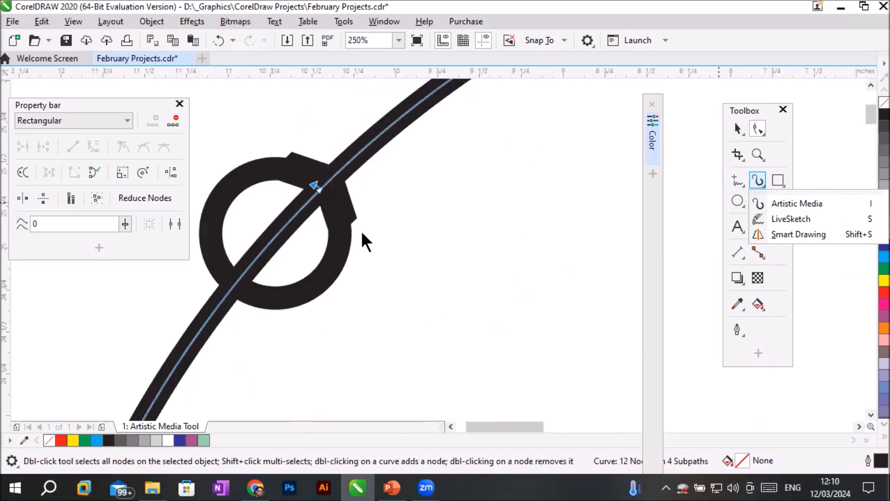
scroll(318, 238, down, 2)
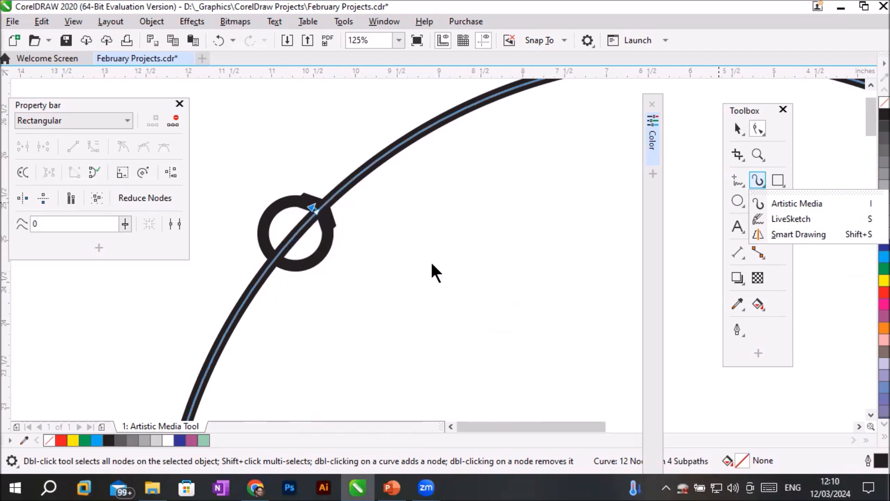
click(733, 325)
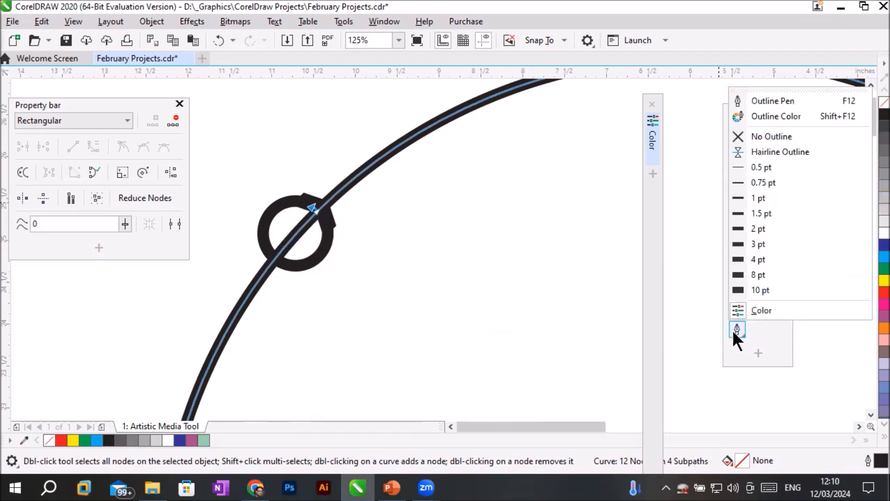
click(734, 333)
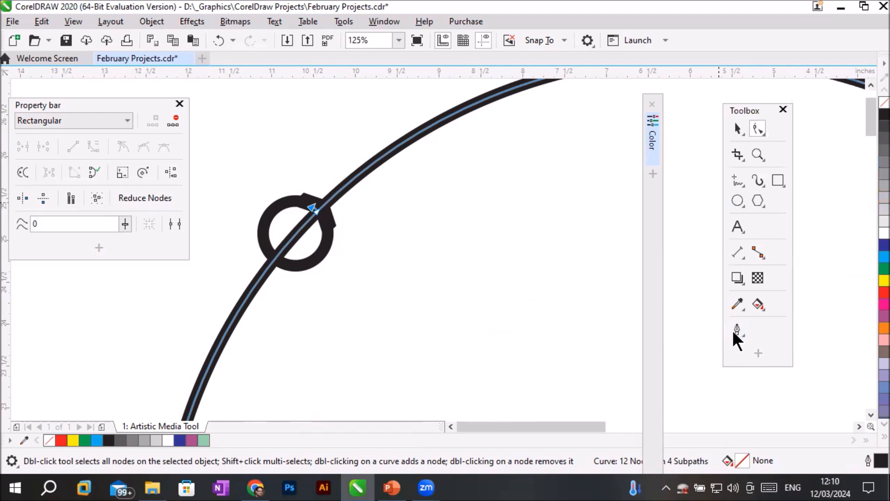
click(736, 329)
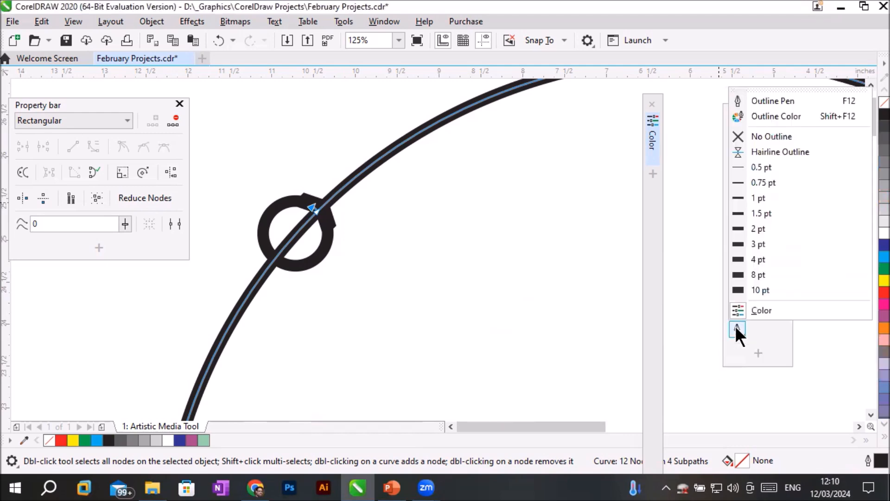
click(746, 167)
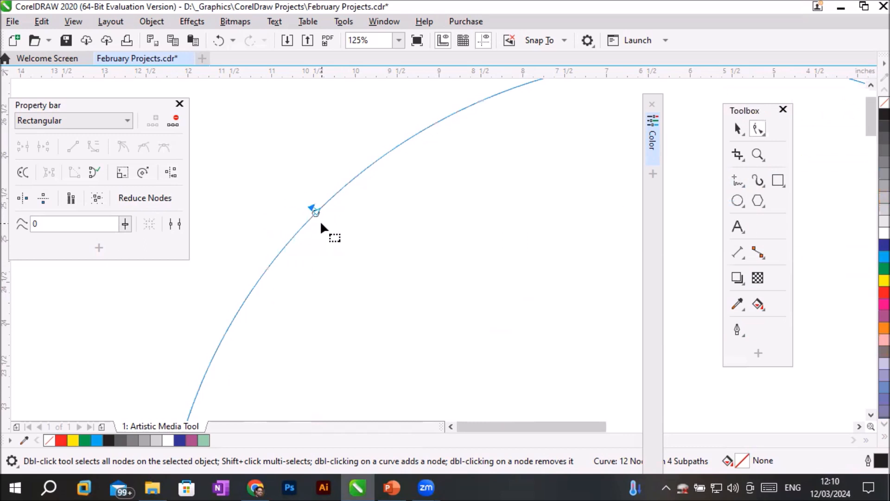
scroll(332, 196, up, 5)
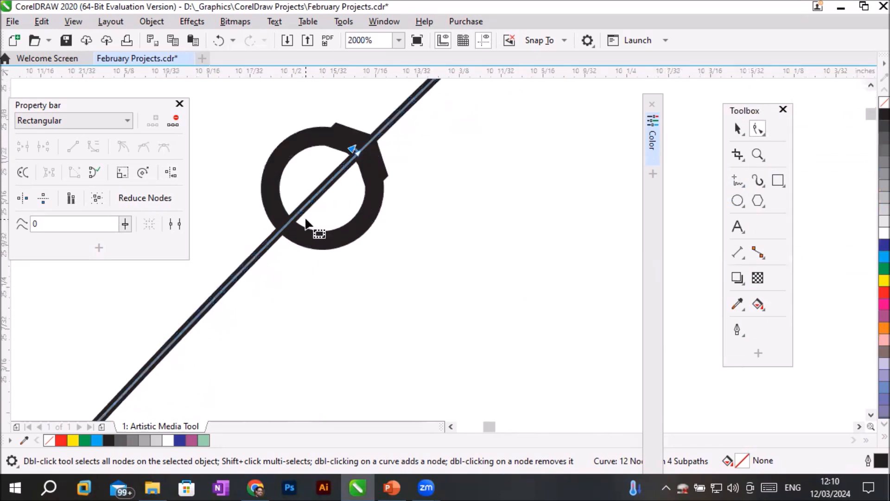
scroll(323, 195, down, 1)
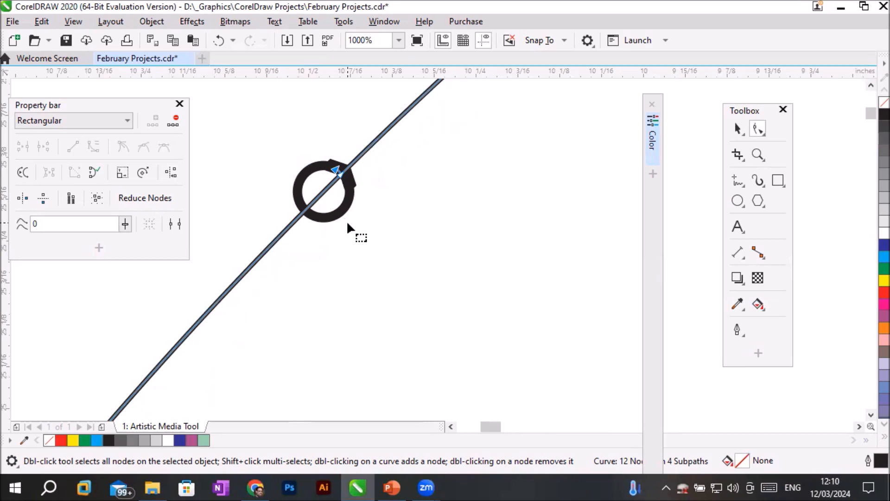
scroll(347, 227, down, 1)
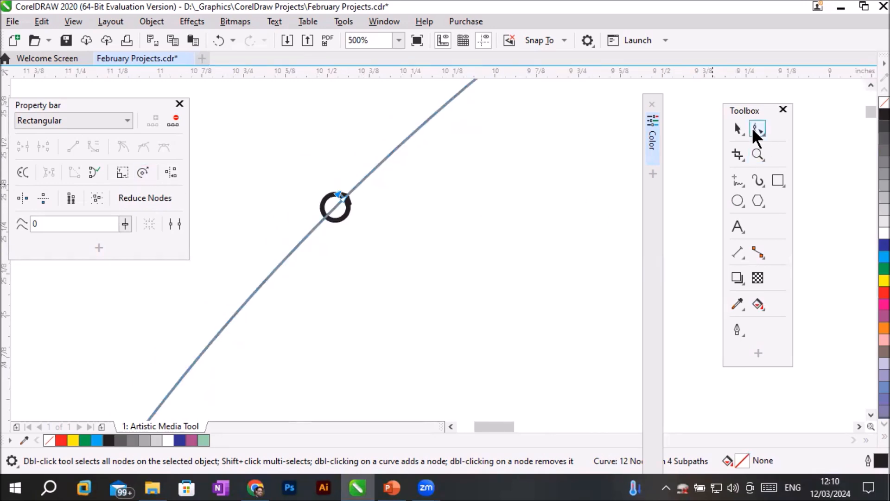
Step: Pull the curve's end node at the circle's upper-left break away from its neighbour to open a small gap
drag(343, 200, 371, 191)
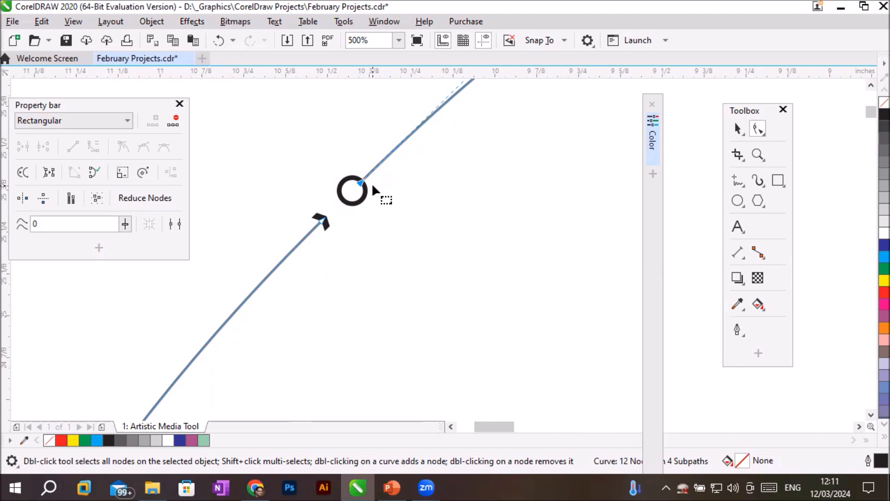
scroll(422, 311, down, 4)
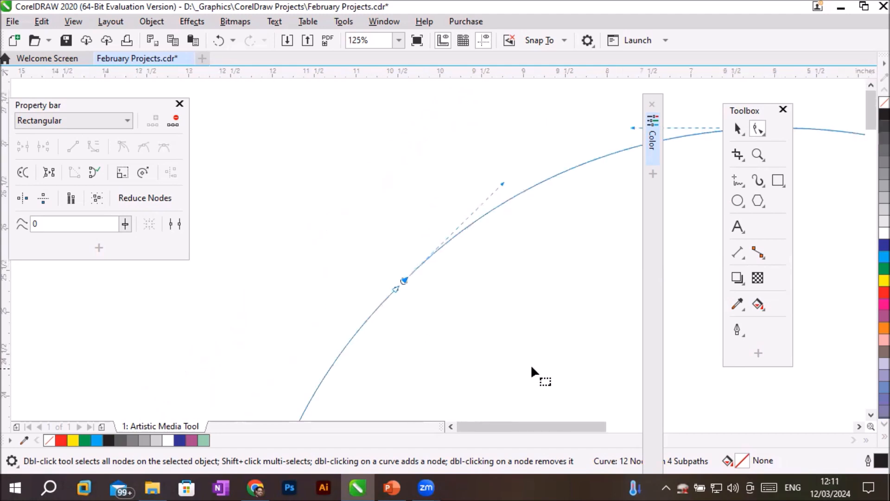
click(856, 419)
click(857, 427)
scroll(464, 311, down, 4)
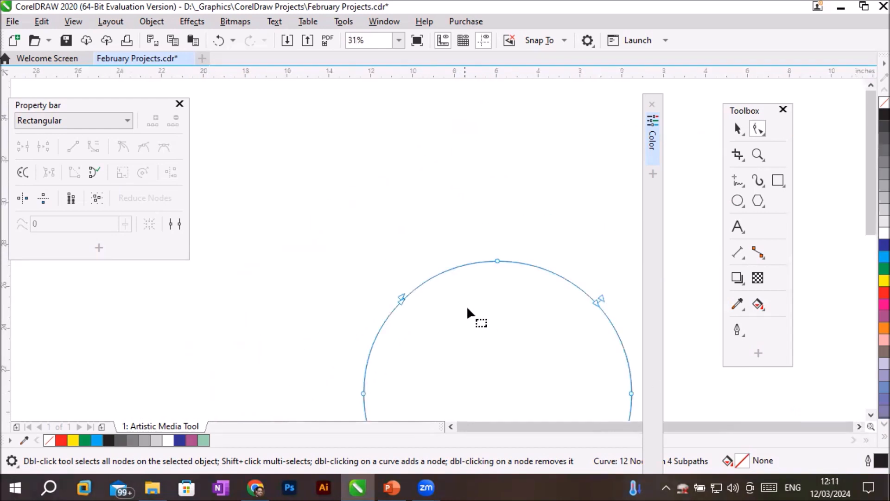
click(870, 414)
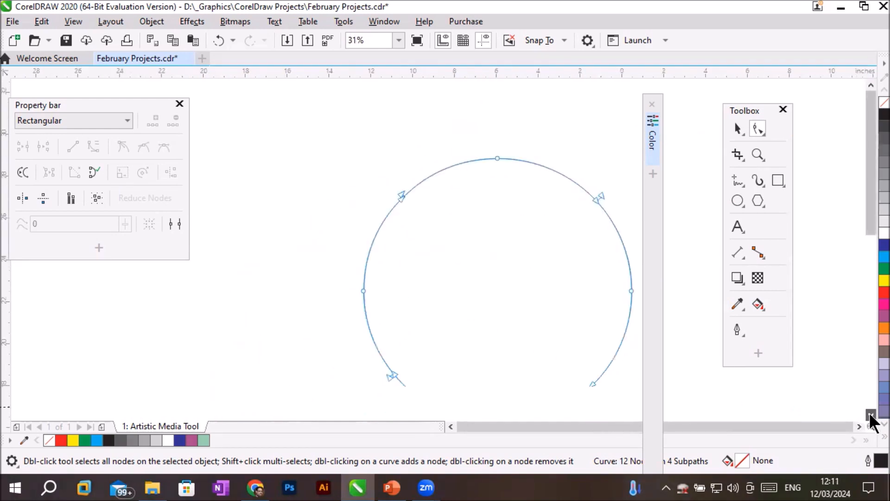
click(870, 414)
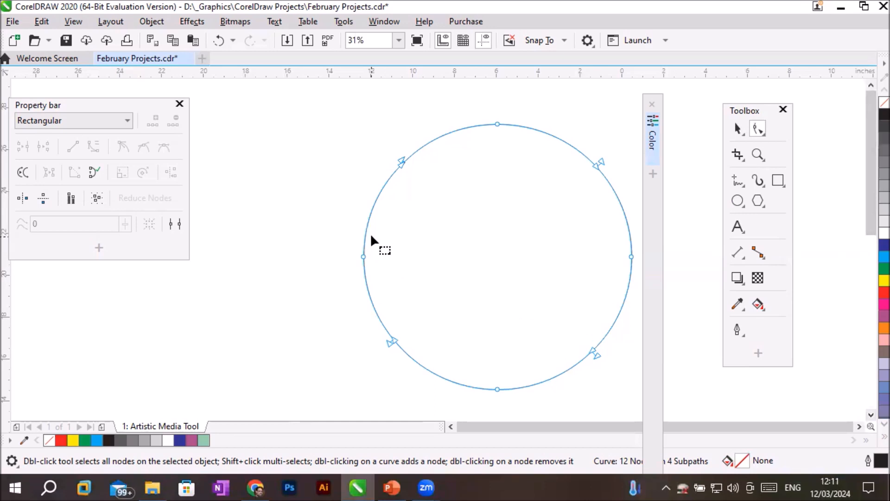
Step: Select the whole broken circle and set its start arrowhead to the open V-shaped fork in the Outline Pen settings
click(449, 133)
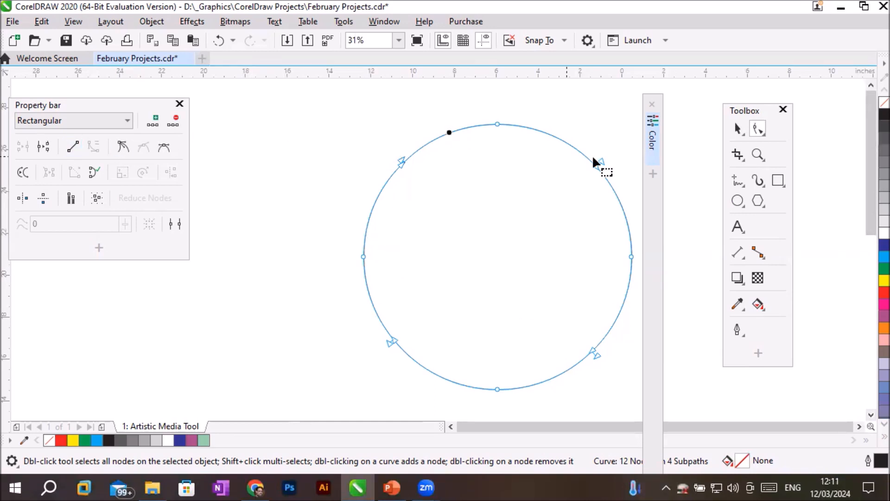
click(743, 130)
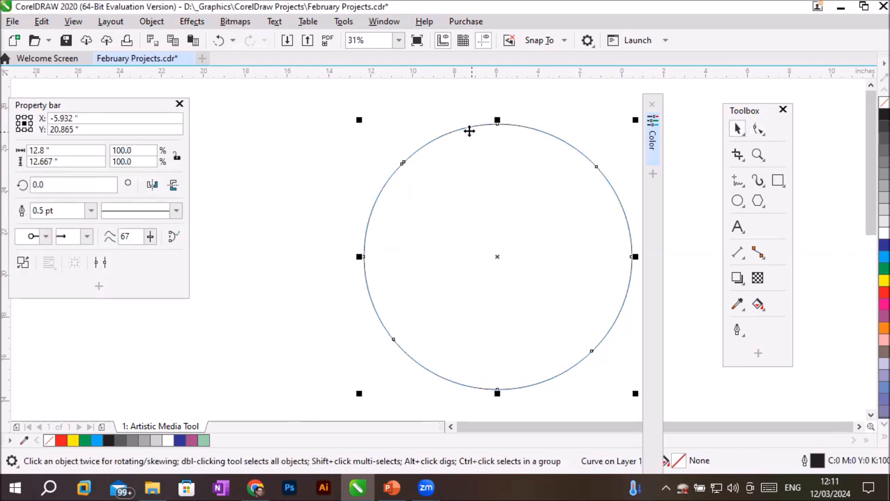
click(438, 137)
click(437, 138)
click(438, 136)
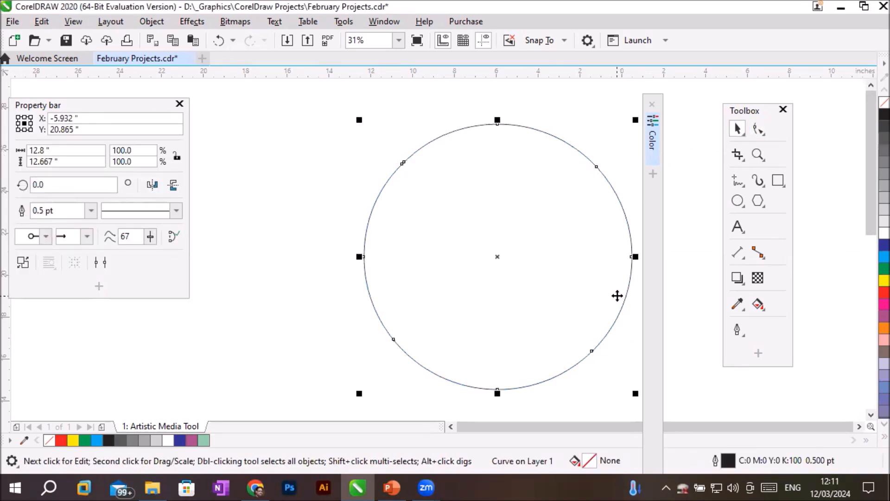
click(859, 424)
click(860, 424)
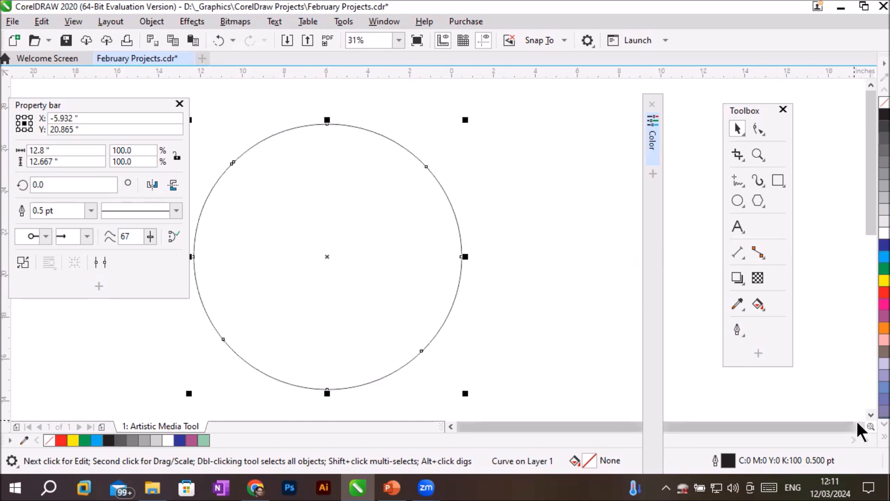
click(741, 325)
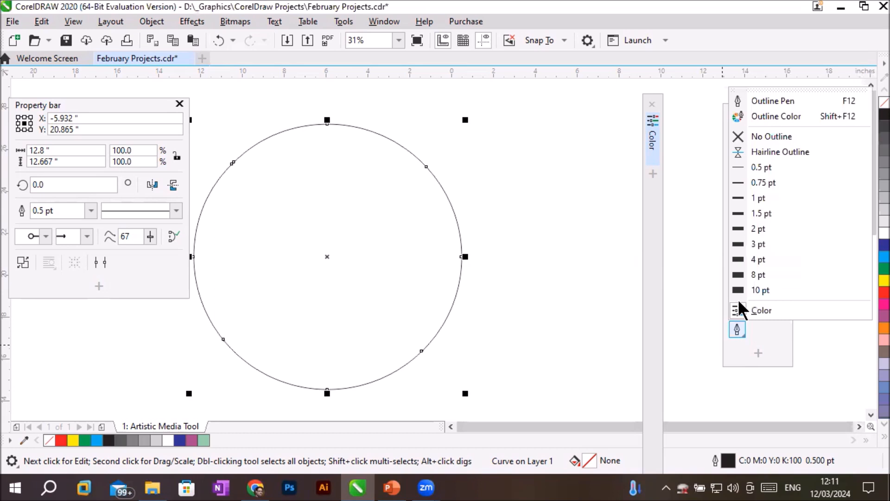
click(739, 100)
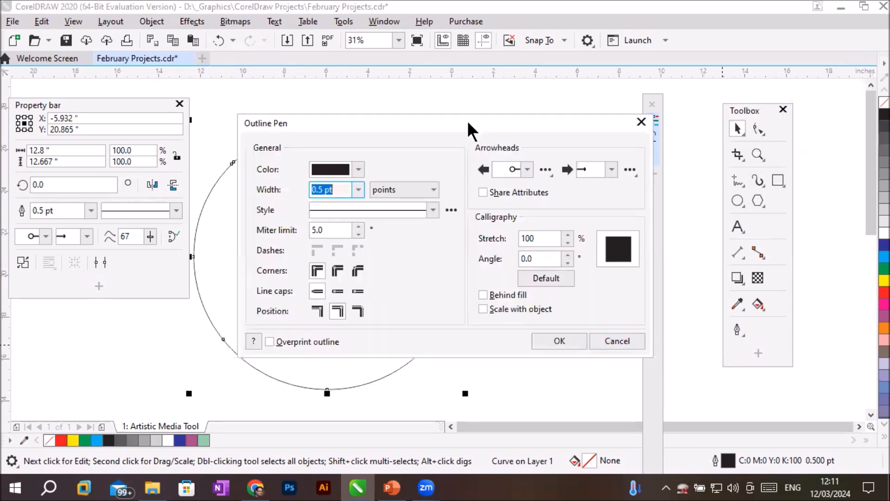
drag(471, 121, 686, 96)
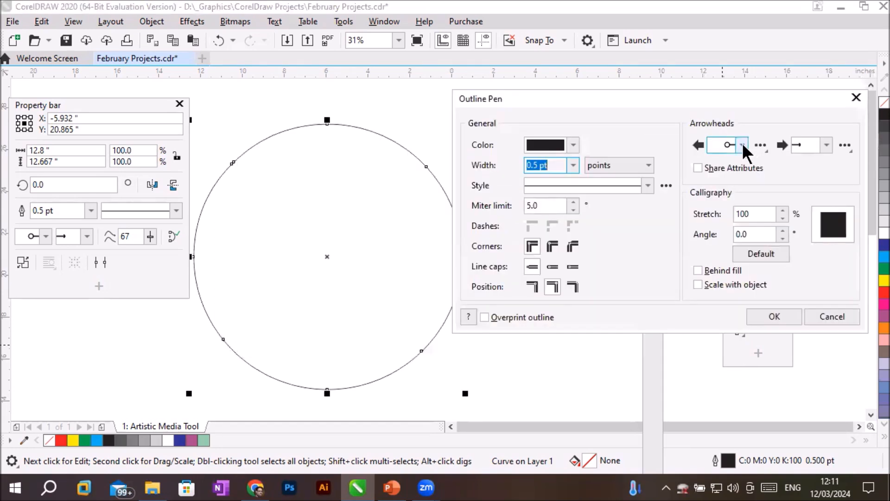
click(742, 144)
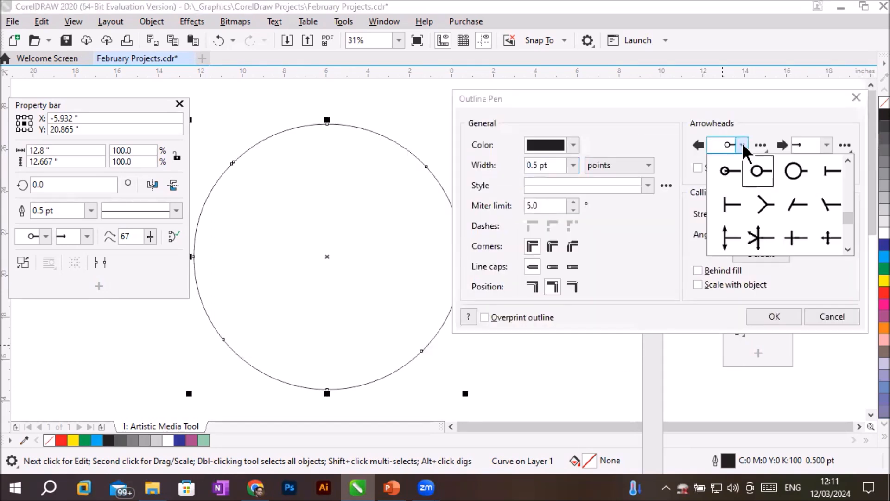
click(764, 211)
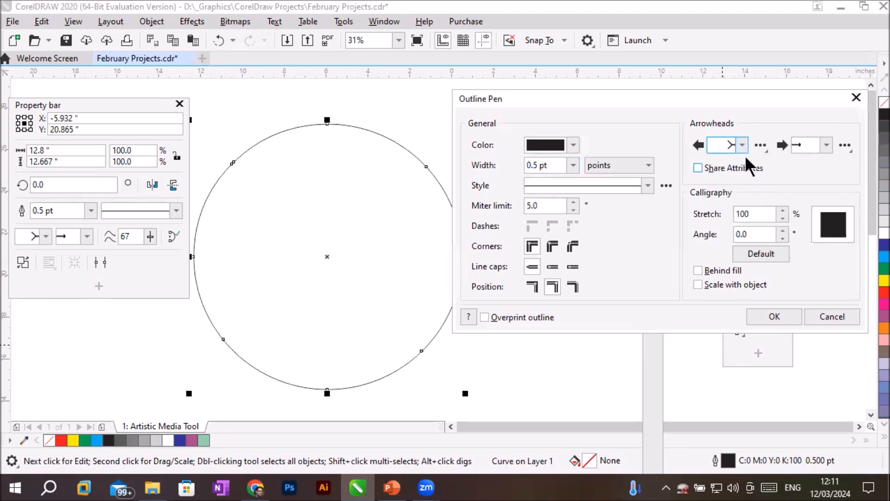
Step: Set the end arrowhead to the large solid triangle and apply the outline settings to the broken circle
click(826, 145)
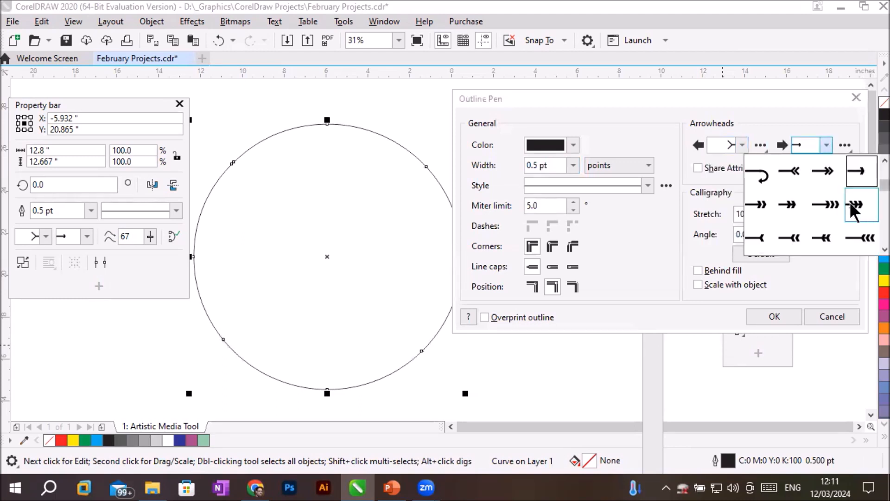
scroll(870, 195, up, 3)
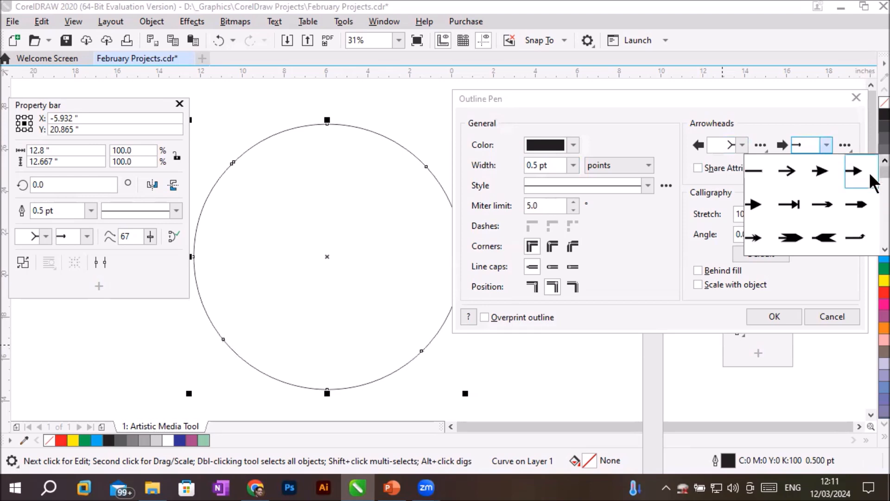
click(758, 204)
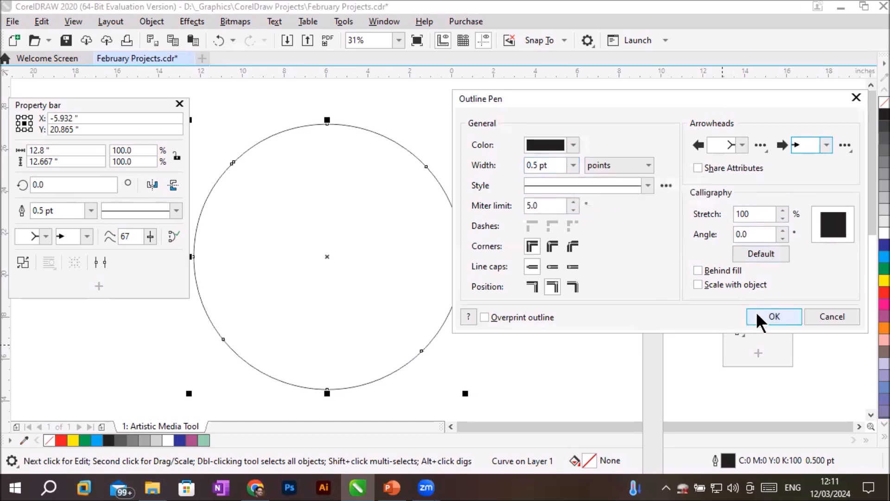
click(774, 316)
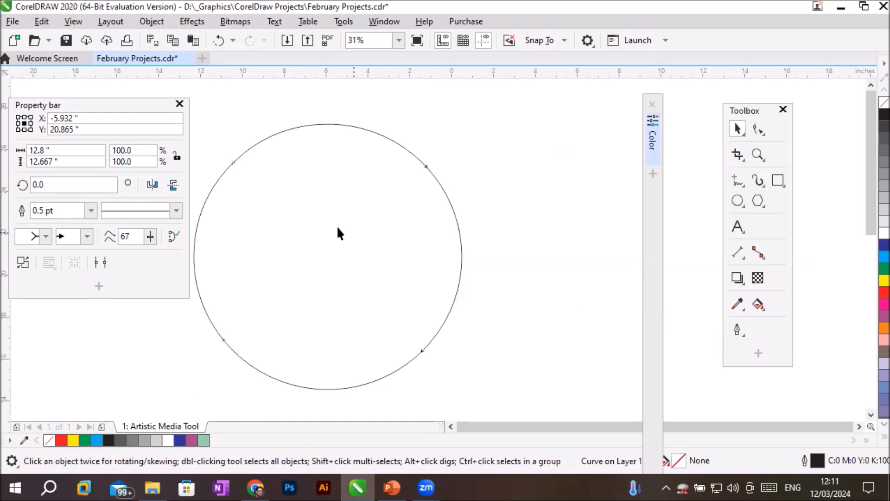
Step: Move the Property bar clear of the circle's upper-left break and examine the arrowheads there
scroll(234, 159, up, 4)
drag(135, 103, 508, 230)
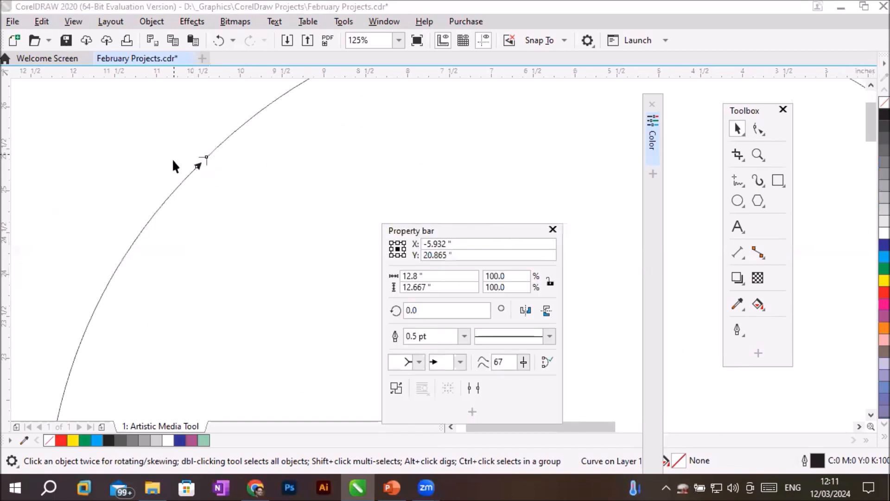
Step: Try a 2 pt outline on the broken circle, and settle on an outline width of 1 pt
scroll(179, 148, up, 3)
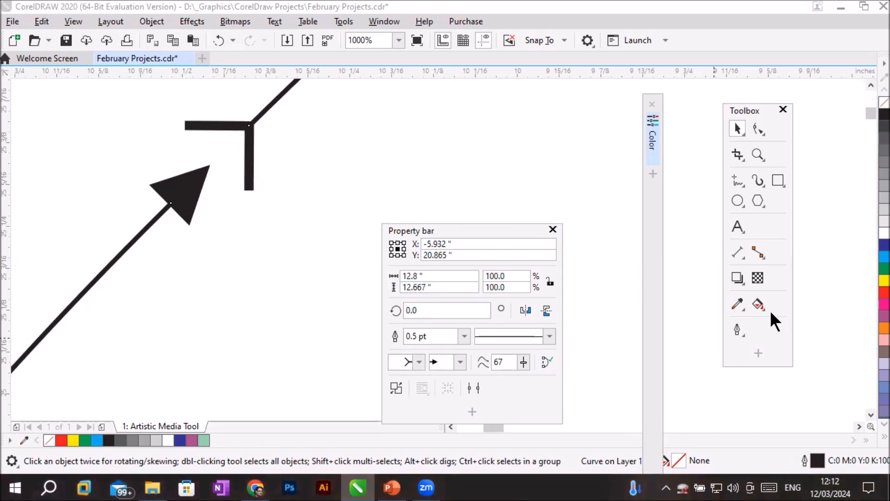
click(738, 329)
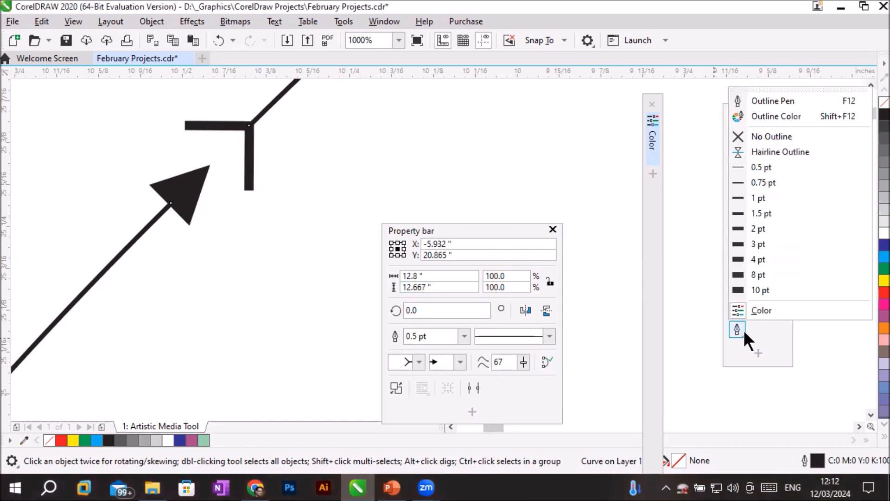
click(760, 227)
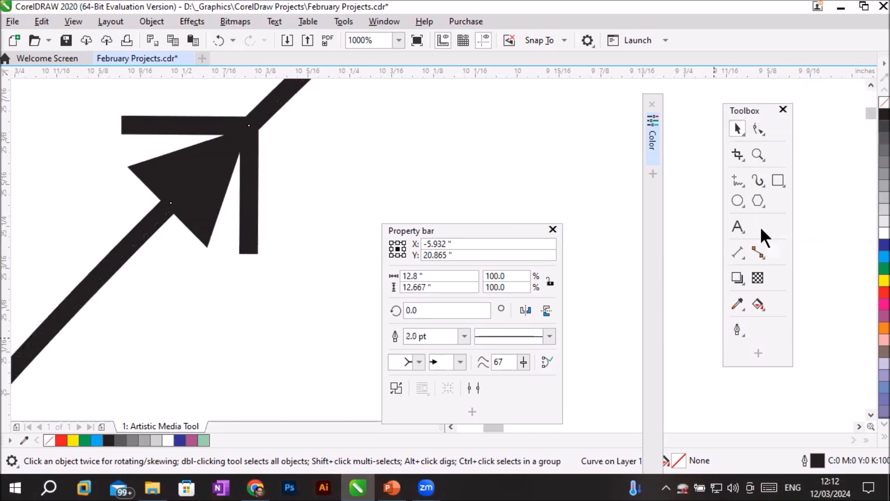
click(742, 326)
click(767, 195)
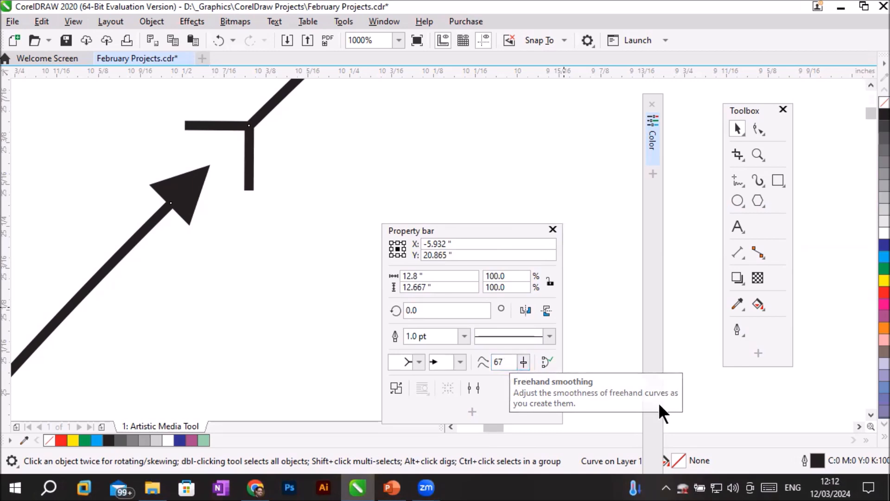
Step: Move the Outline Pen dialog clear of the circle's break and swap the start and end arrowheads
click(737, 329)
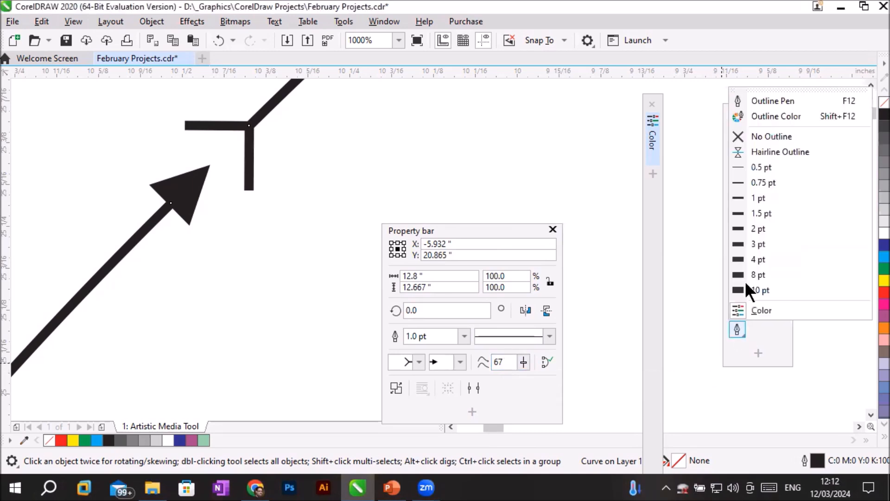
click(782, 96)
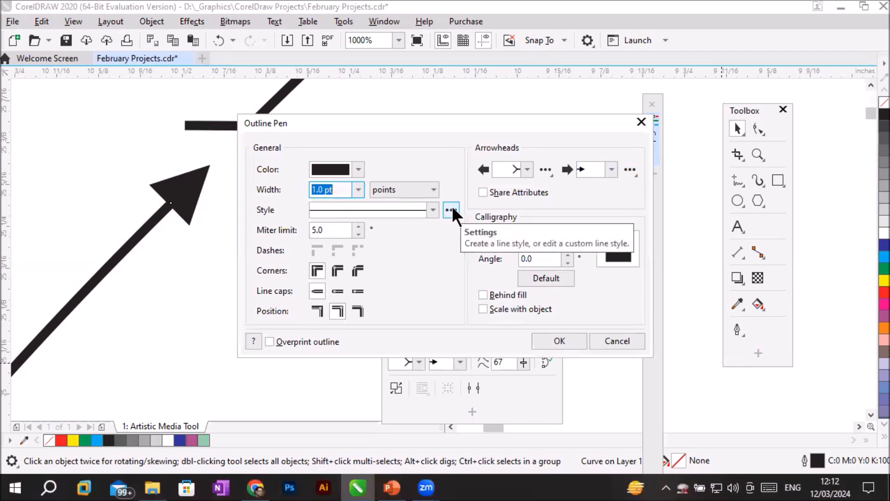
click(629, 169)
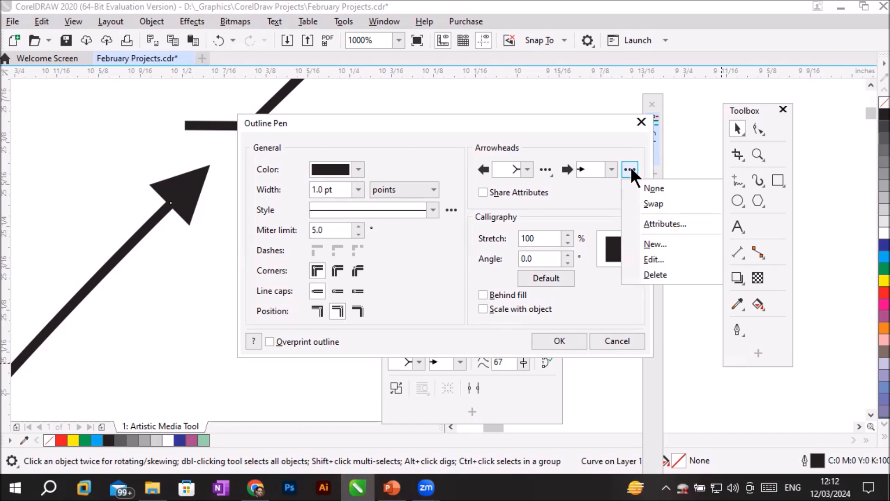
click(585, 171)
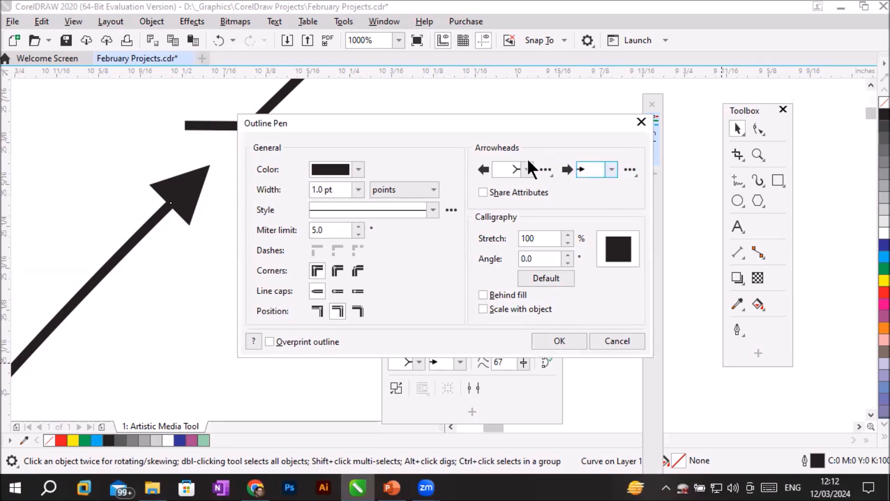
click(629, 170)
click(629, 169)
drag(509, 118, 559, 112)
click(681, 163)
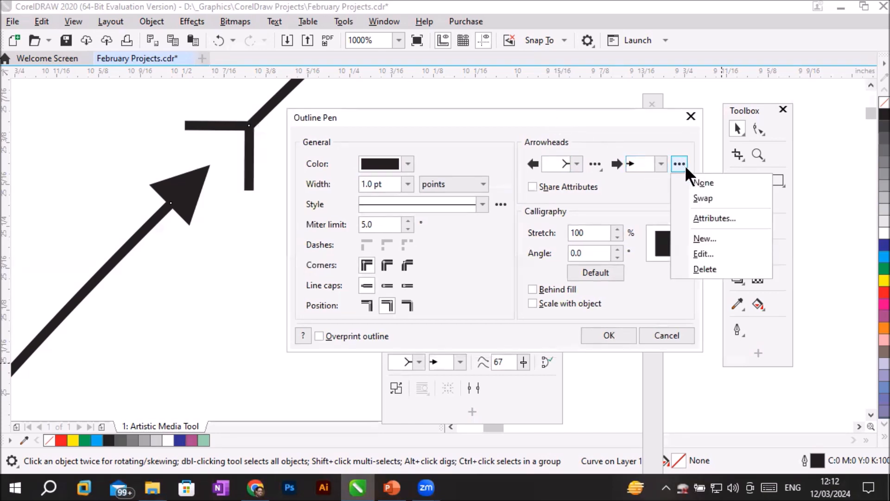
click(702, 198)
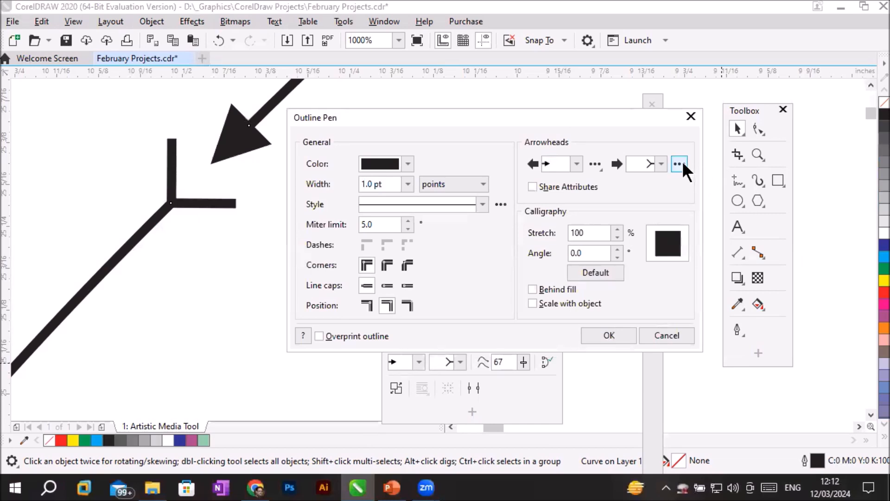
Step: Swap the start and end arrowheads of the selected line
click(680, 163)
click(704, 197)
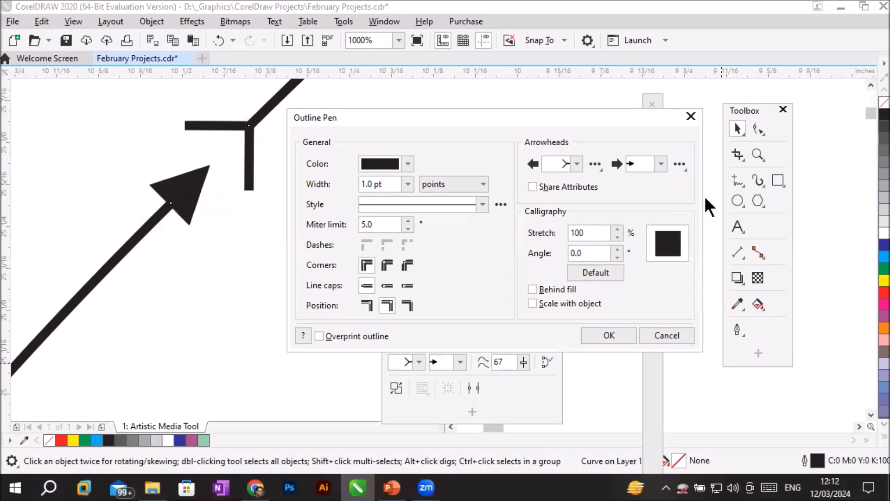
Step: Review the end arrowhead's size, offset, rotation and mirror attributes, leaving them without changes
click(679, 165)
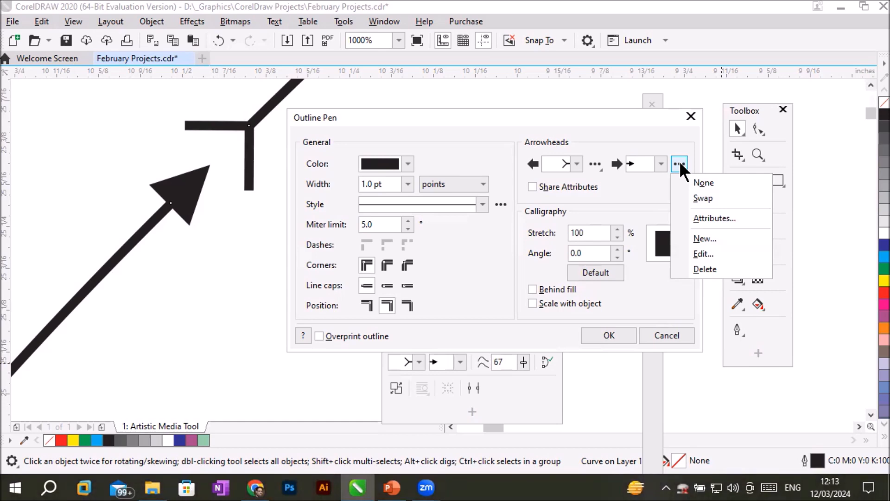
click(723, 221)
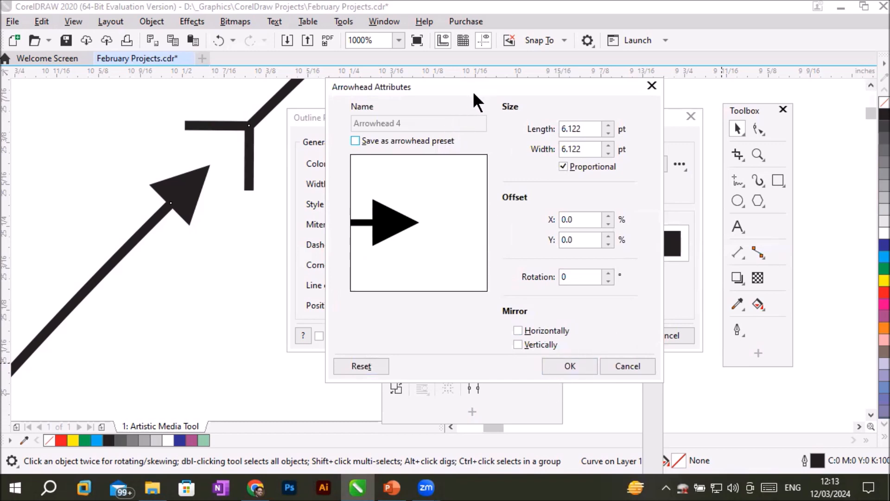
drag(472, 91, 505, 120)
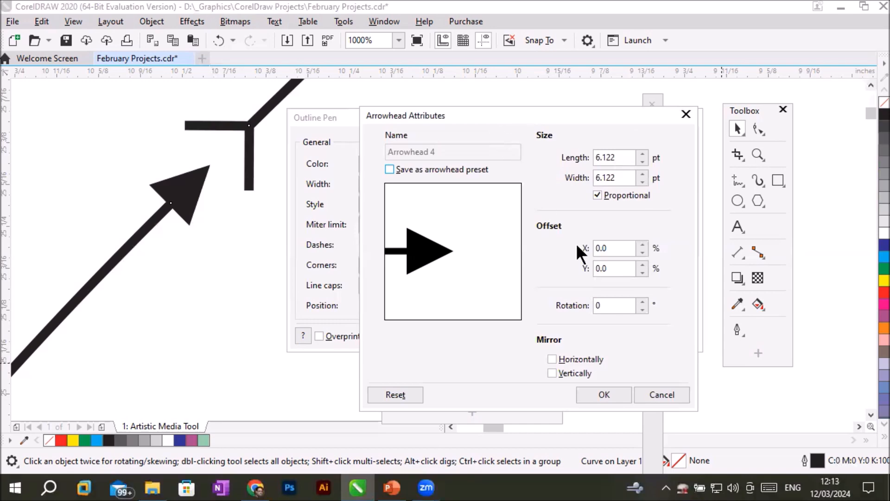
click(663, 392)
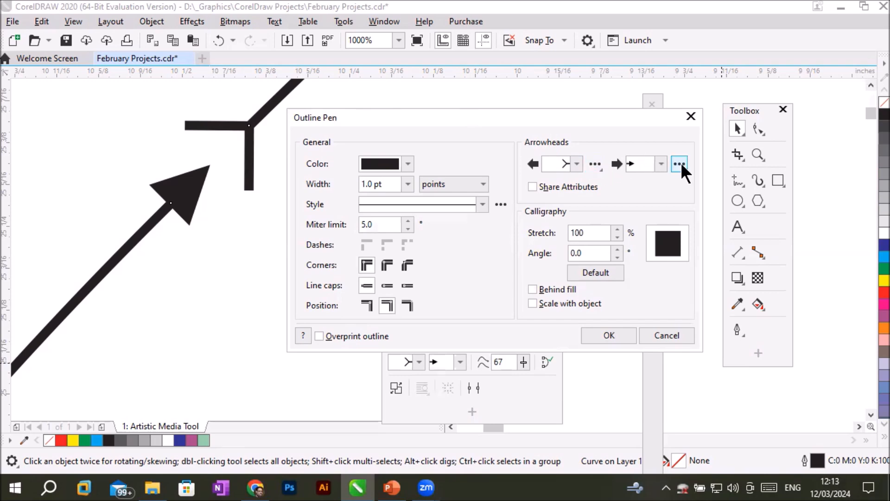
Step: Enlarge the open Y-shaped start arrowhead proportionally to a length of 8.662 pt and a width of 17.341 pt
click(593, 163)
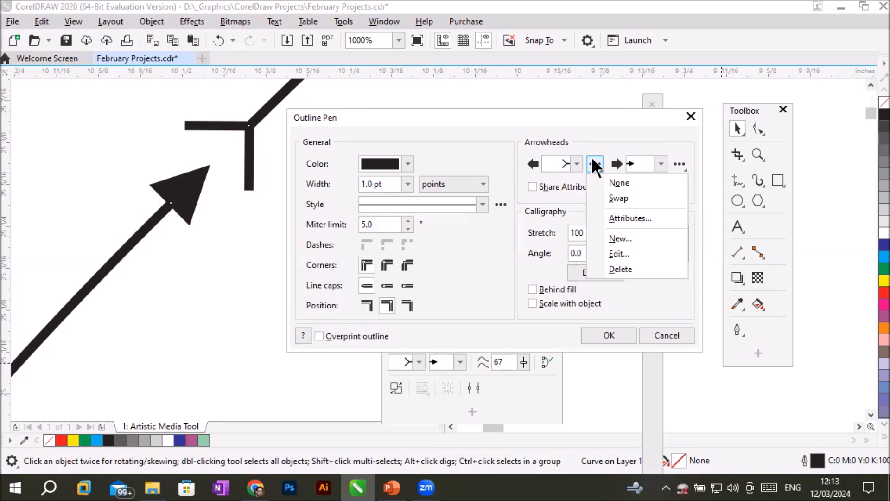
click(626, 218)
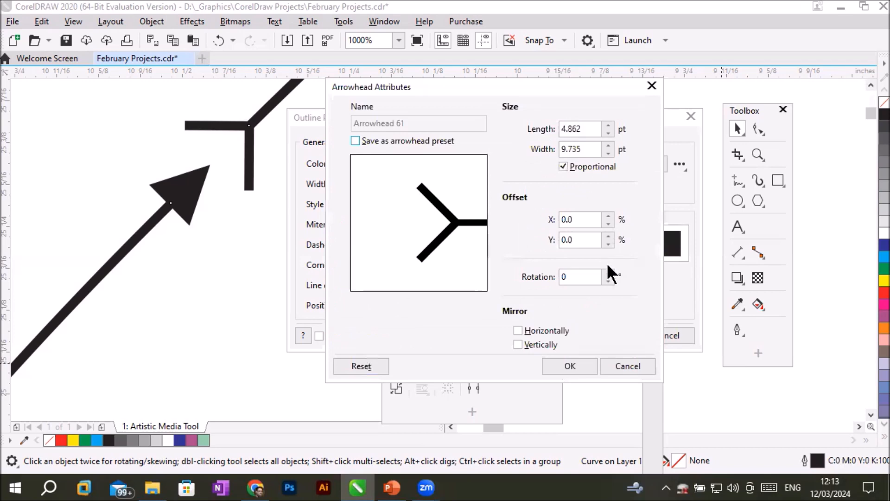
drag(405, 91, 440, 120)
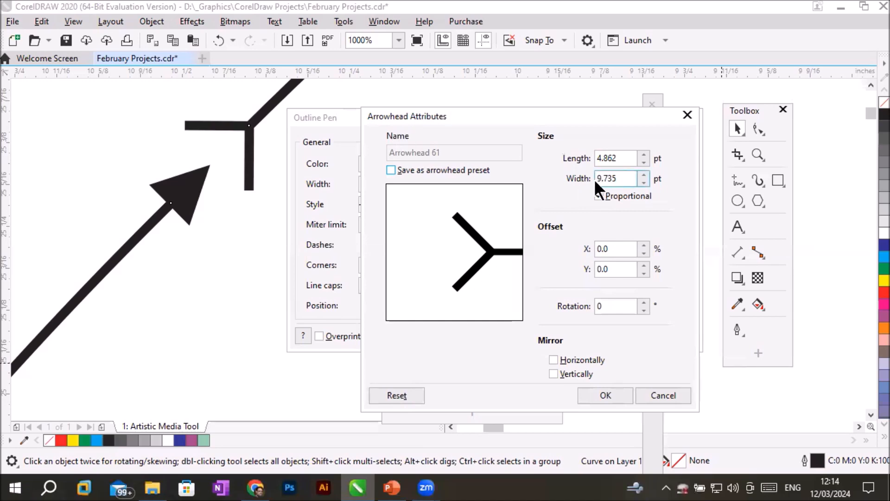
drag(643, 156, 644, 156)
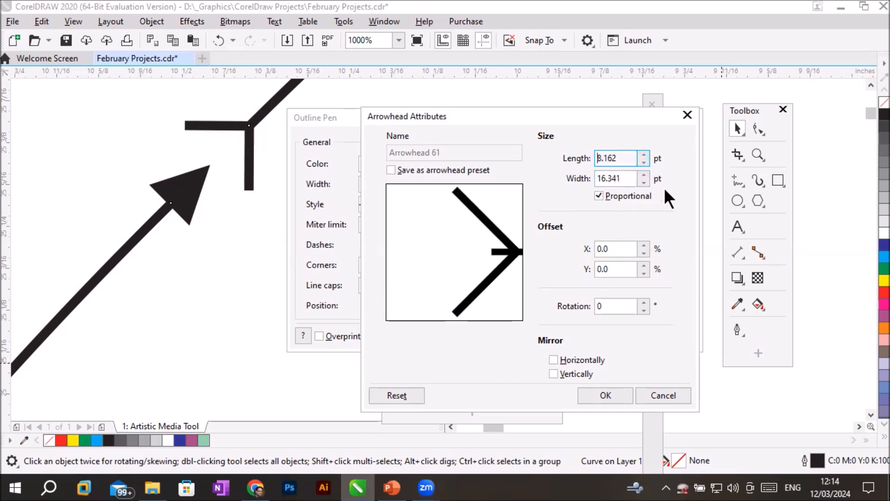
click(644, 174)
click(644, 174)
click(644, 174)
click(644, 174)
click(645, 175)
click(644, 174)
click(644, 174)
click(644, 174)
click(644, 174)
click(644, 174)
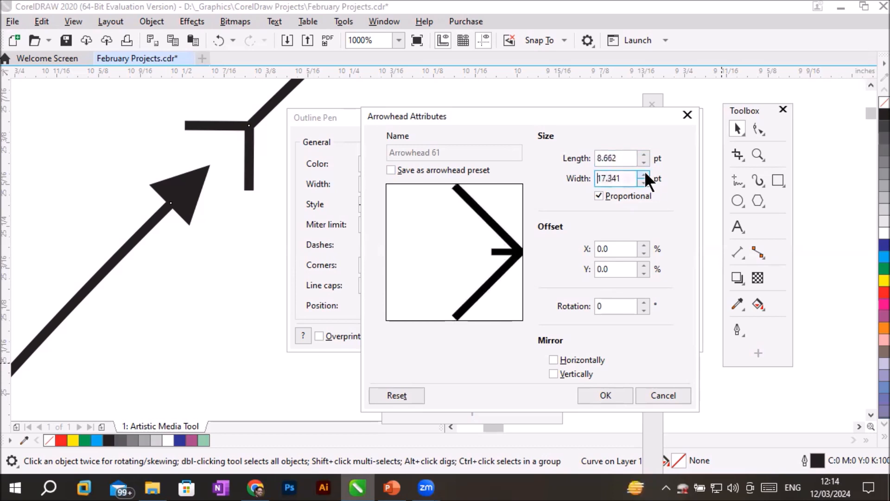
click(599, 390)
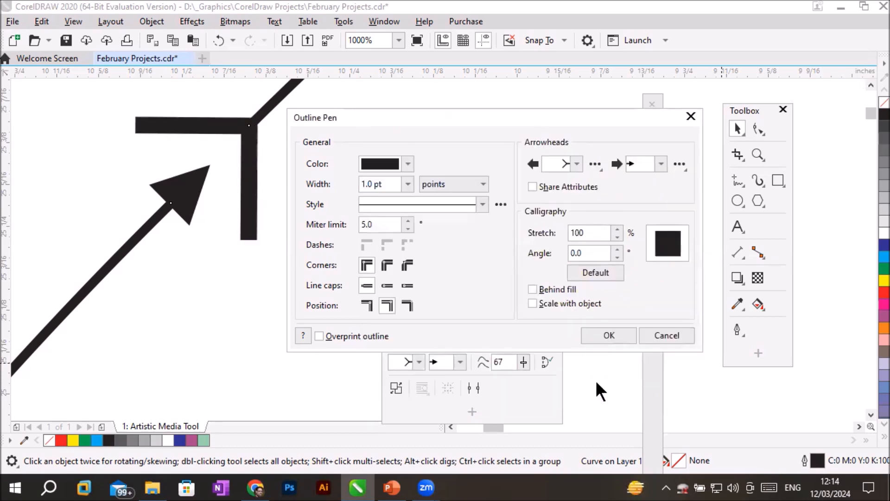
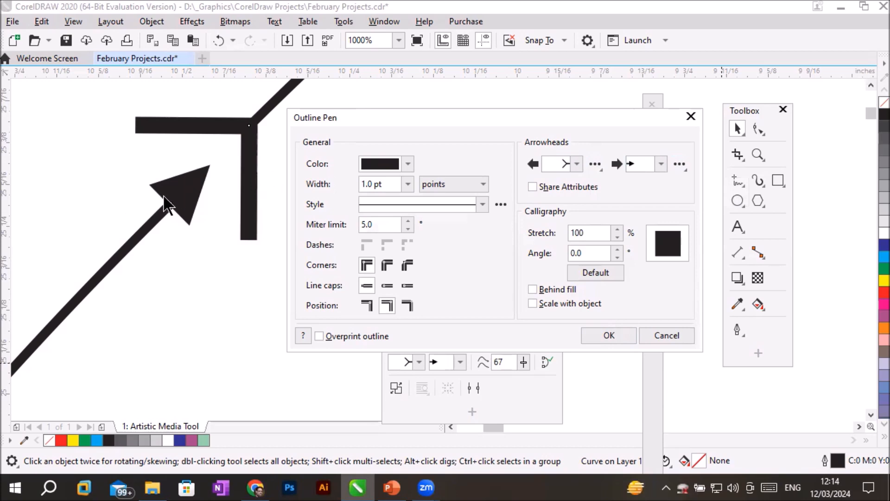
Step: Enlarge the solid end arrowhead proportionally to a length and width of 7.522 pt in its attributes
click(679, 163)
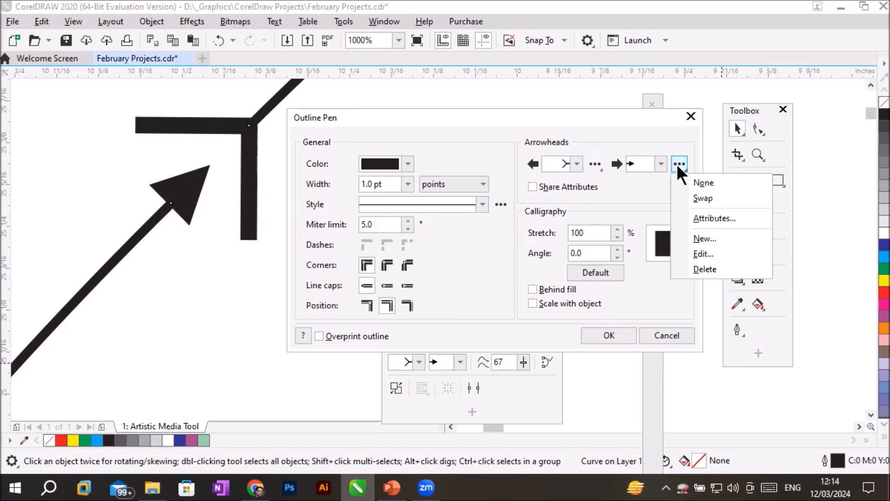
click(706, 217)
click(607, 125)
click(608, 125)
click(608, 125)
click(607, 126)
click(608, 126)
click(607, 125)
click(608, 126)
click(608, 125)
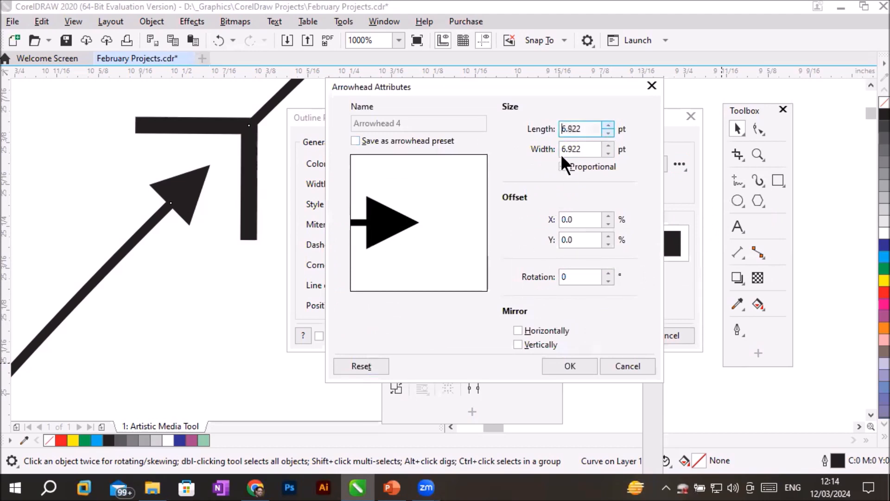
click(608, 145)
click(608, 145)
click(608, 146)
click(608, 145)
click(610, 146)
click(610, 146)
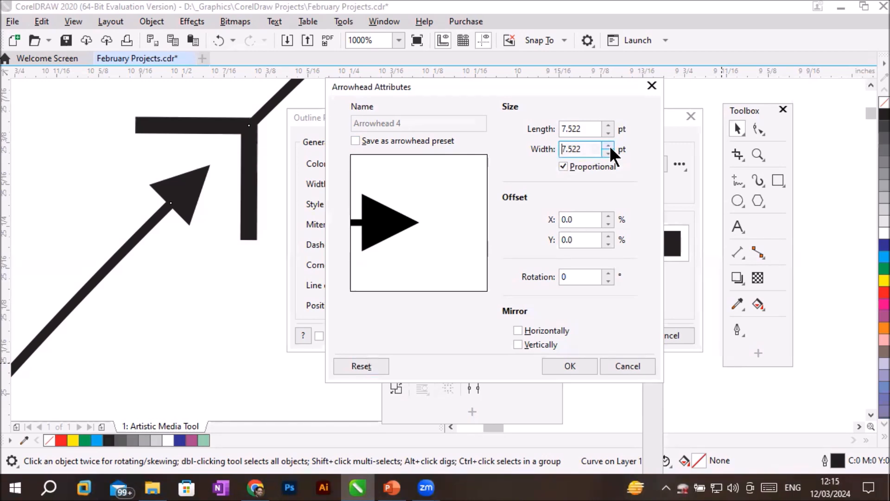
Step: Raise the solid end arrowhead's X offset to 140% and apply it to the line
click(609, 214)
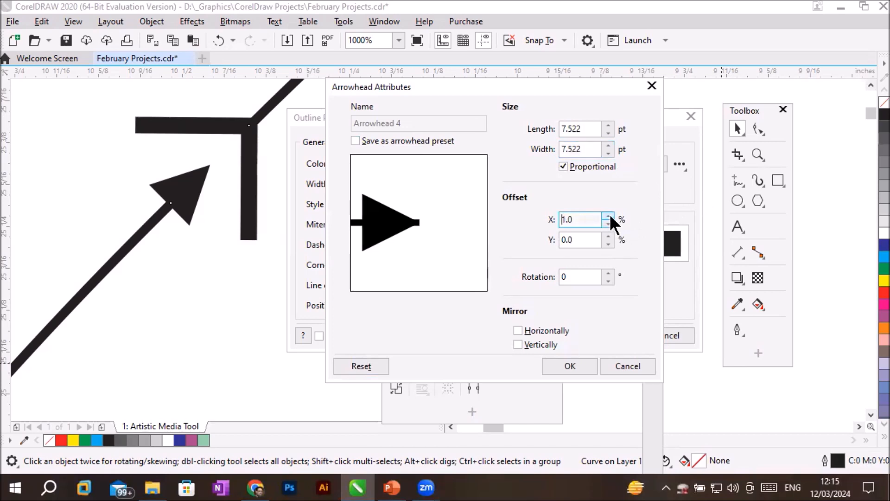
click(609, 215)
click(609, 214)
click(609, 214)
click(610, 214)
click(610, 214)
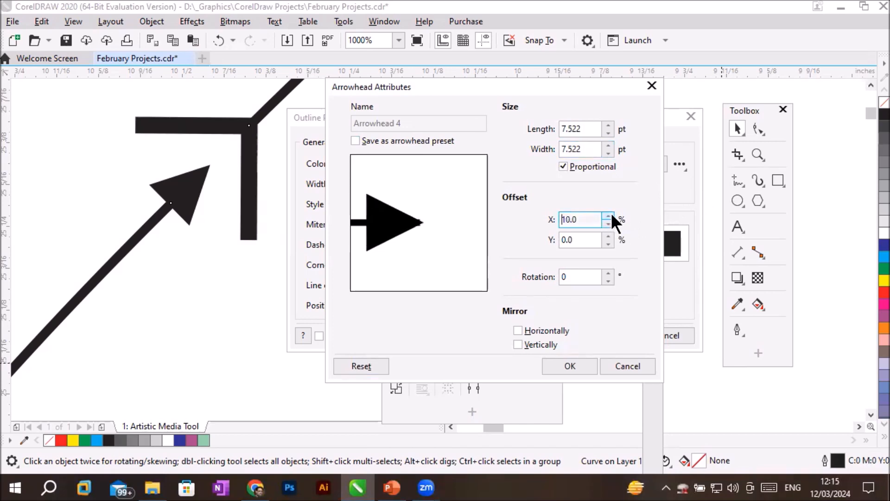
click(610, 214)
click(610, 214)
click(610, 214)
click(610, 214)
click(610, 215)
click(610, 214)
click(610, 214)
click(608, 214)
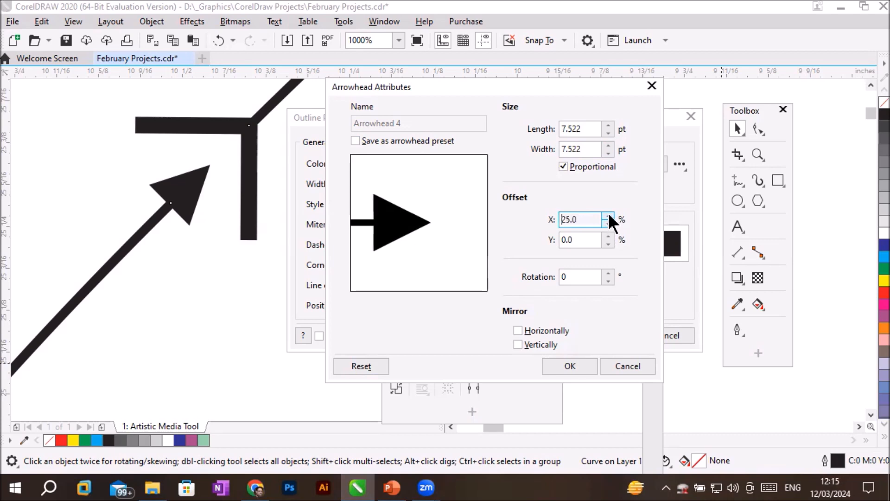
click(607, 214)
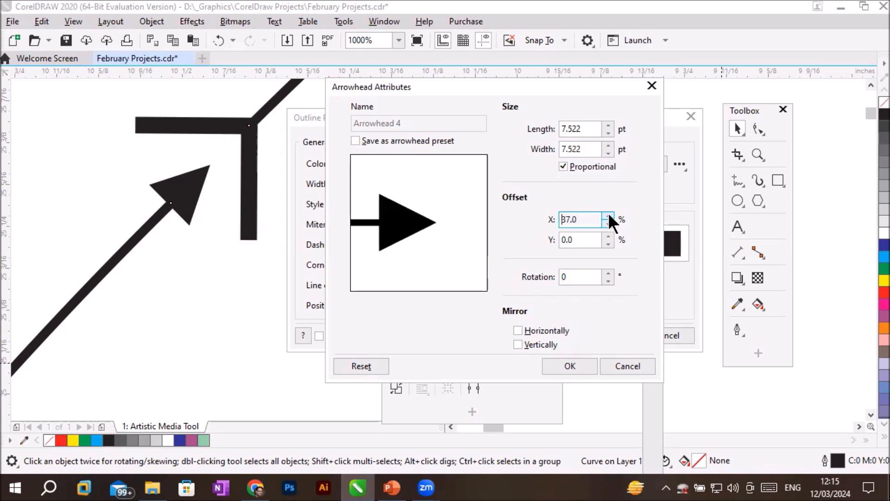
click(608, 214)
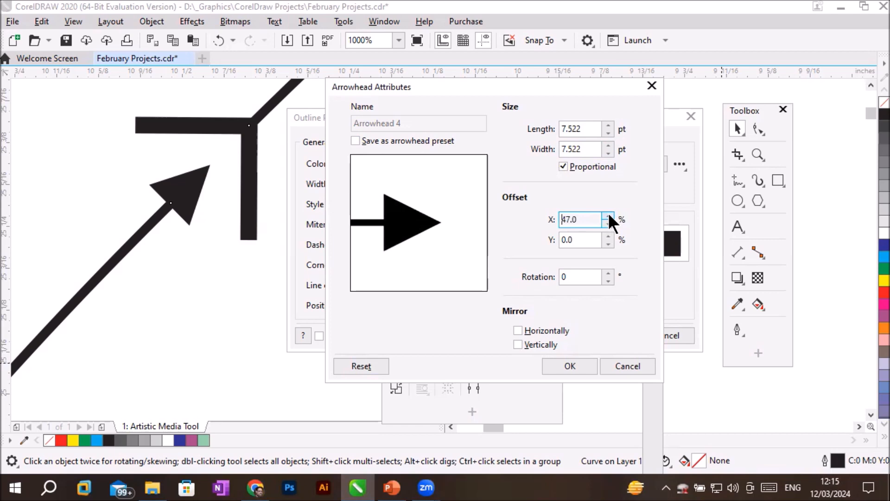
click(607, 214)
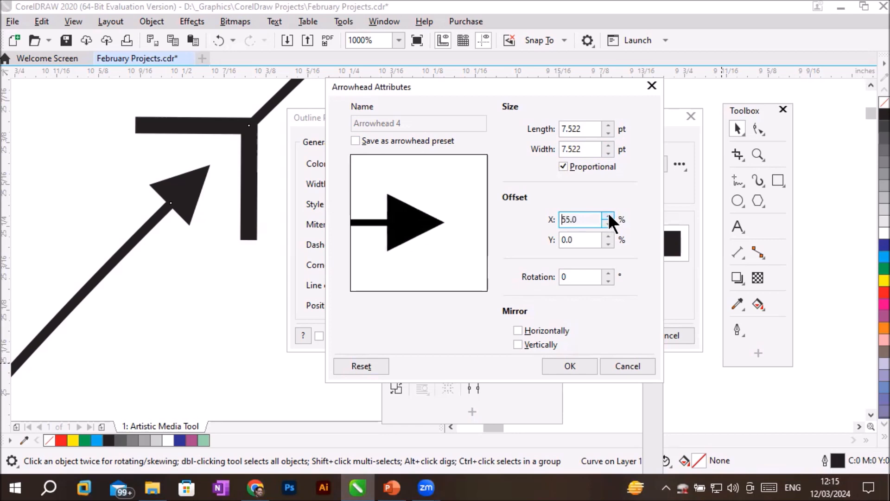
click(607, 214)
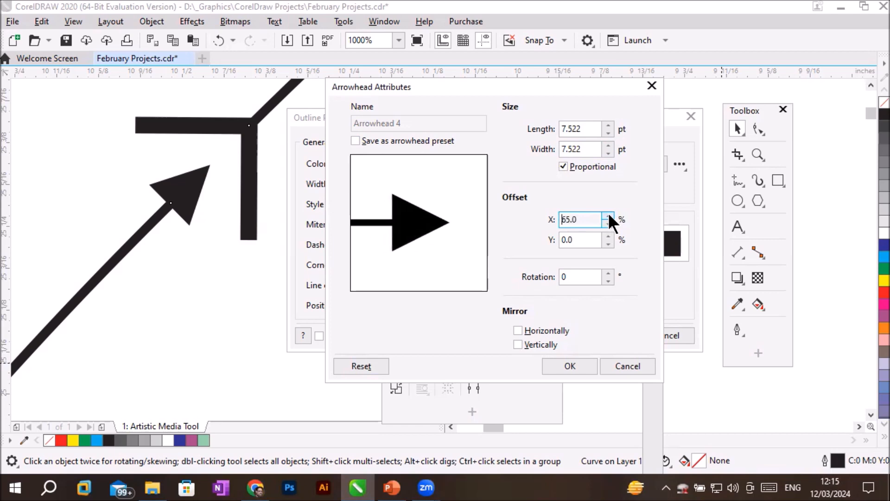
click(608, 214)
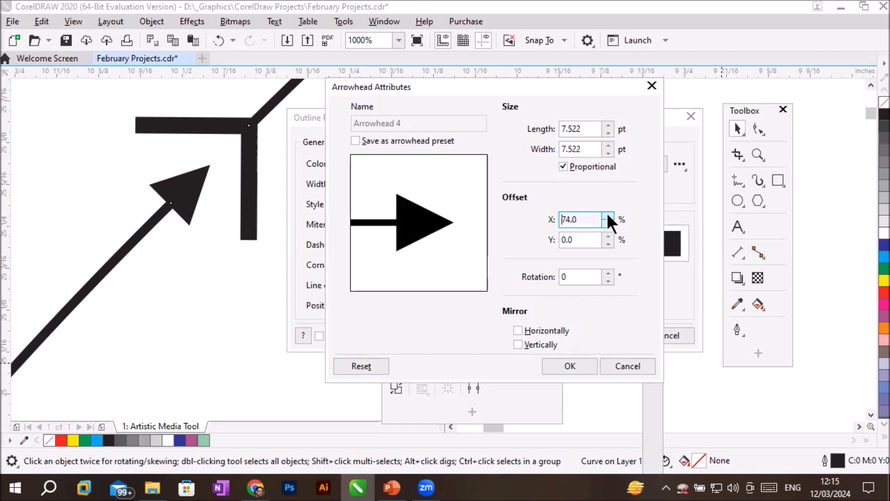
click(604, 215)
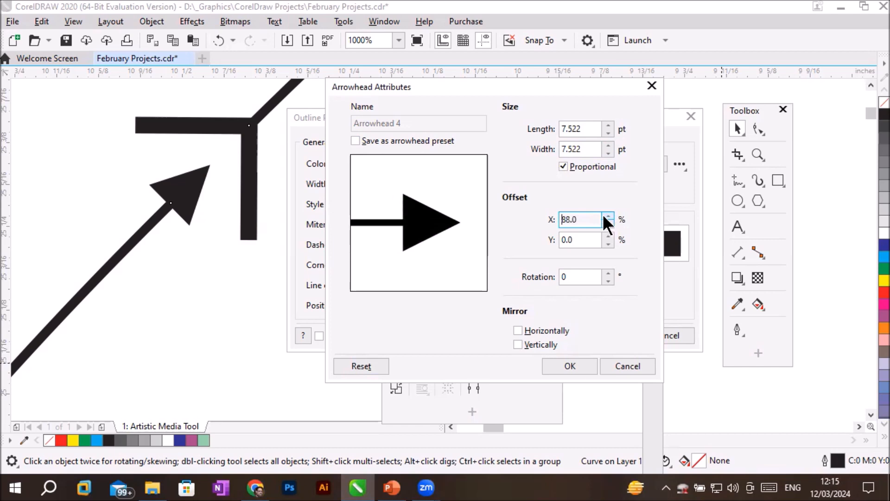
click(604, 215)
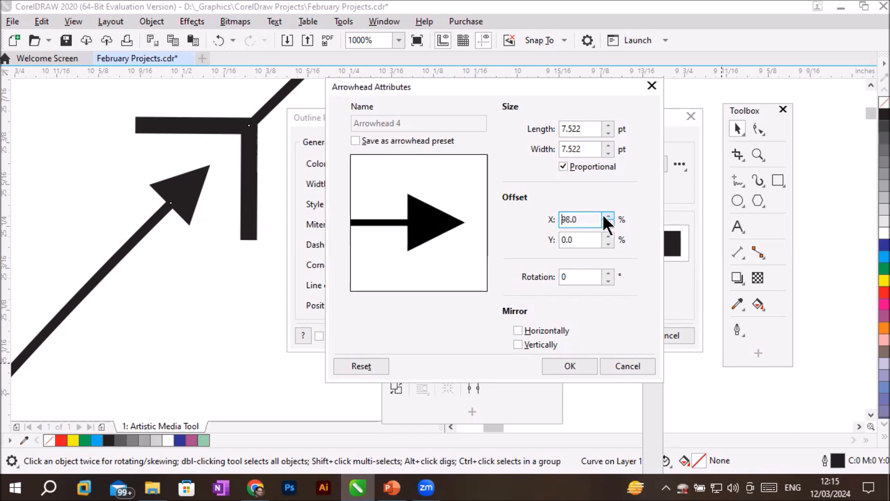
click(605, 216)
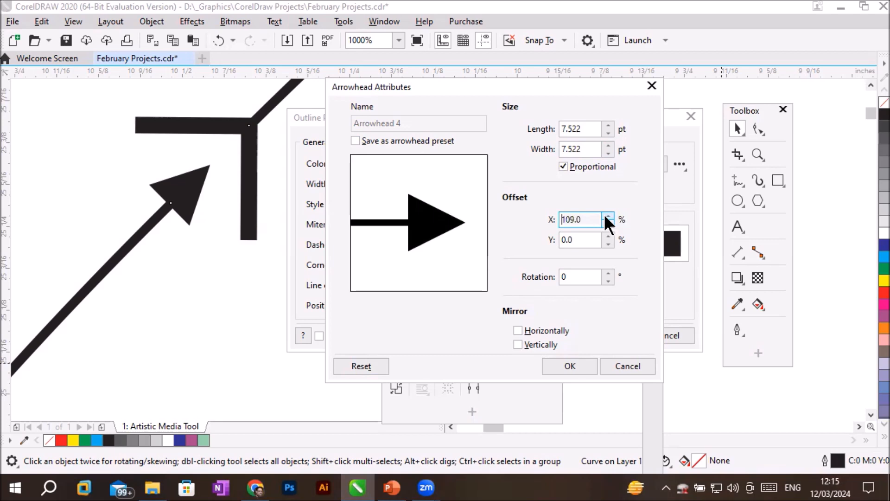
click(607, 216)
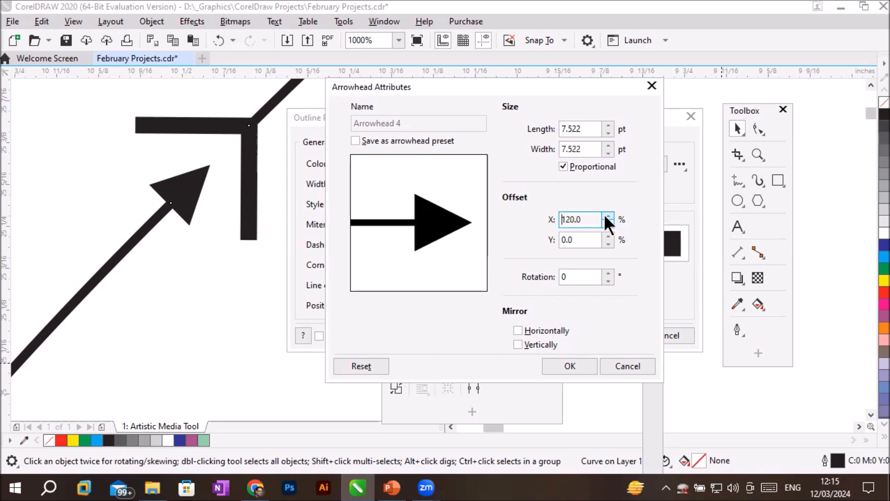
click(607, 216)
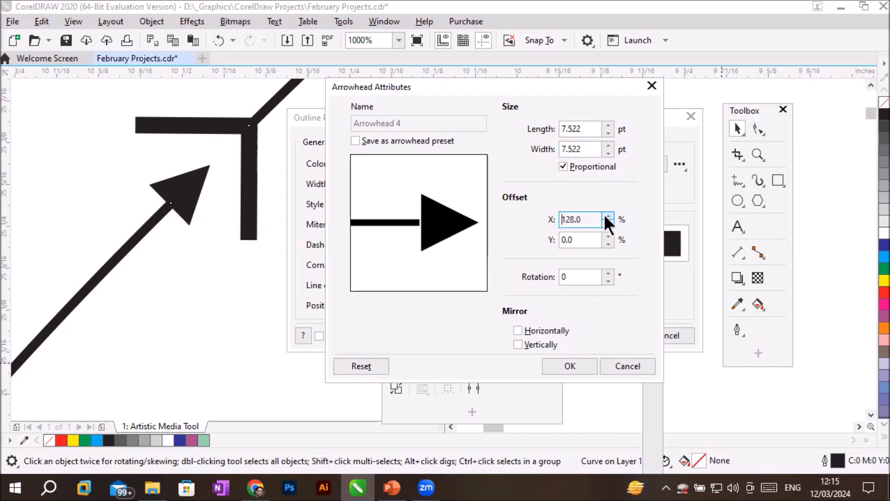
click(607, 216)
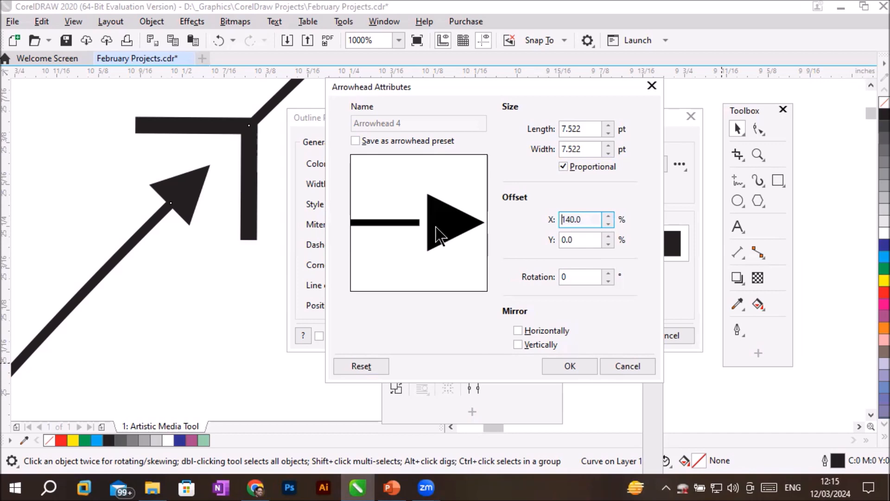
click(552, 363)
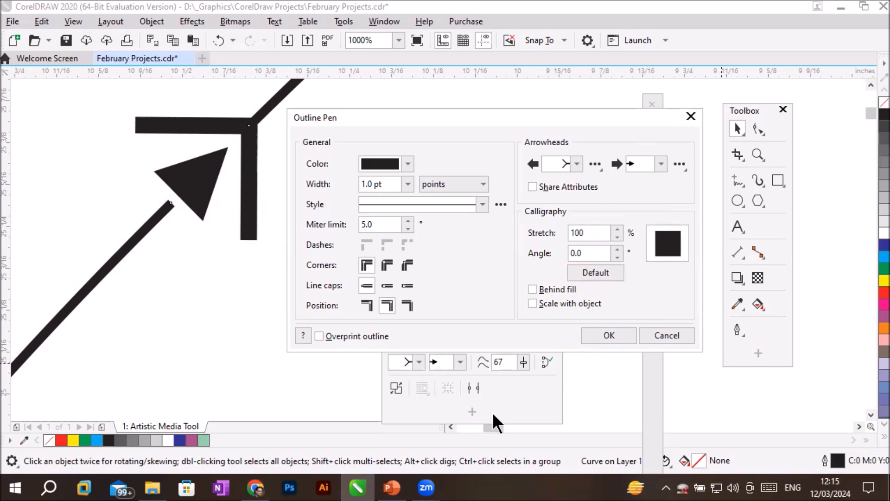
Step: Set the solid end arrowhead's X offset to 0% and apply it to the line
click(679, 164)
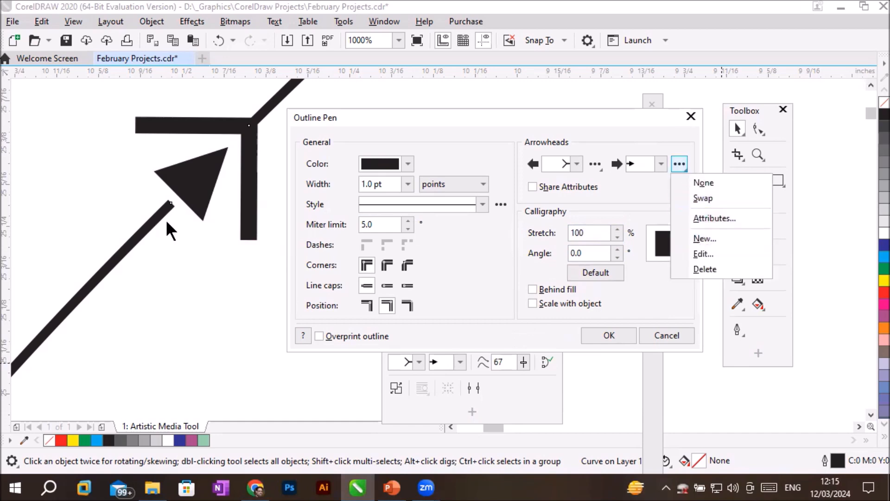
click(719, 221)
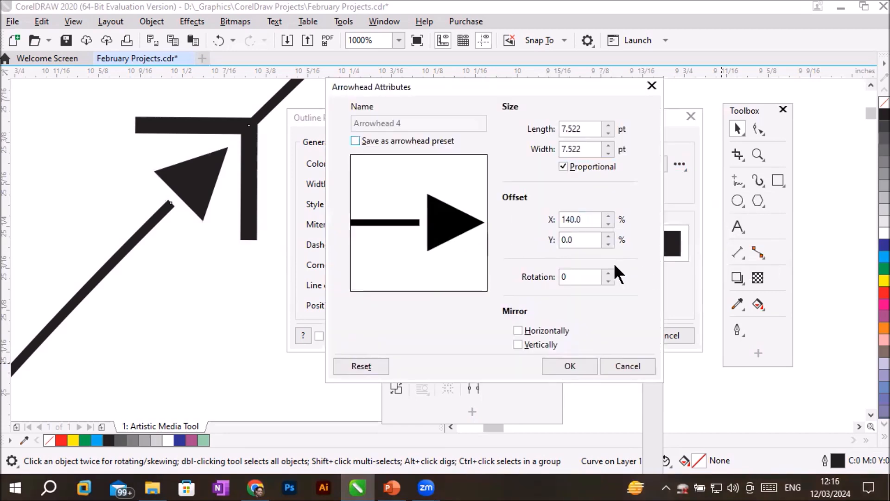
double_click(593, 219)
text(0)
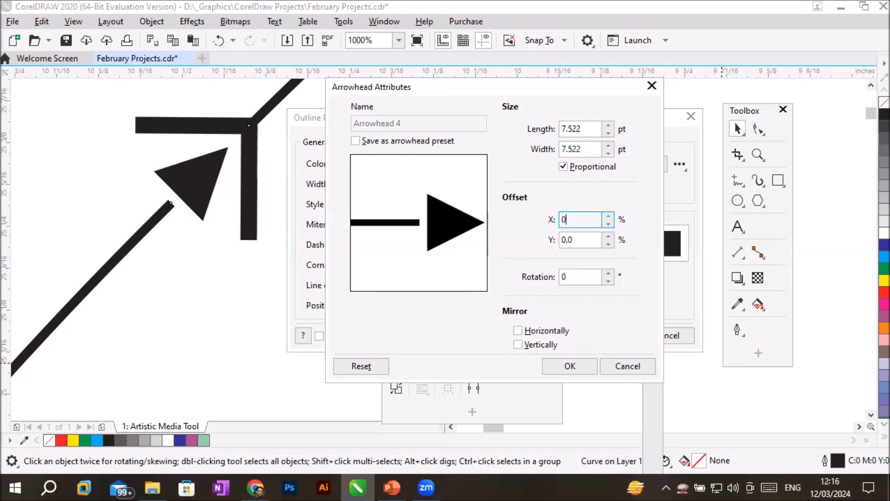
click(594, 240)
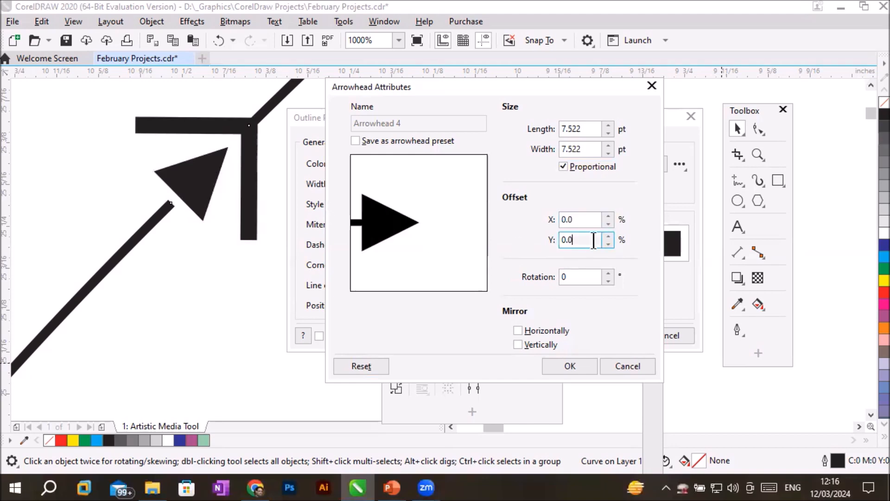
click(562, 363)
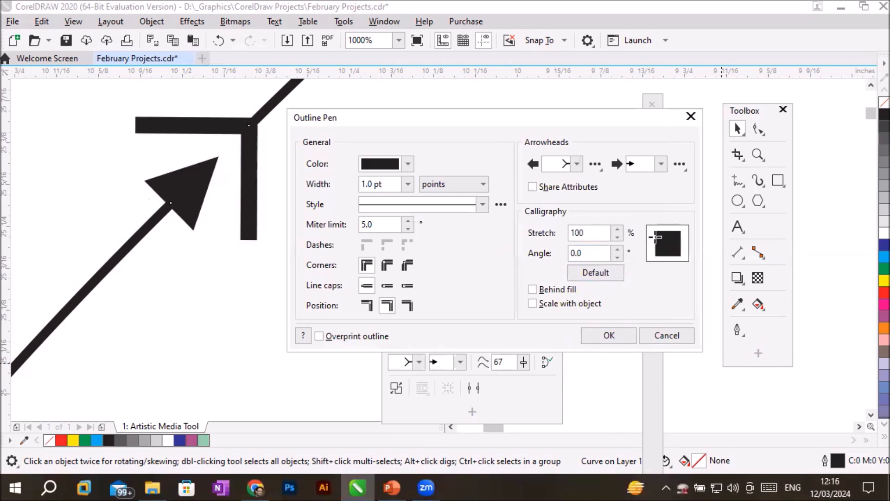
Step: Raise the solid end arrowhead's Y offset to 55% in its attributes and apply it to the line
click(678, 164)
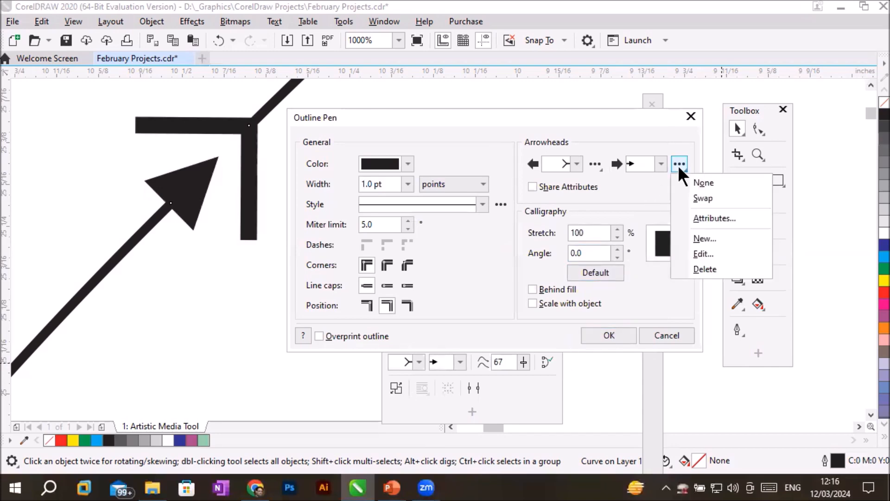
click(705, 216)
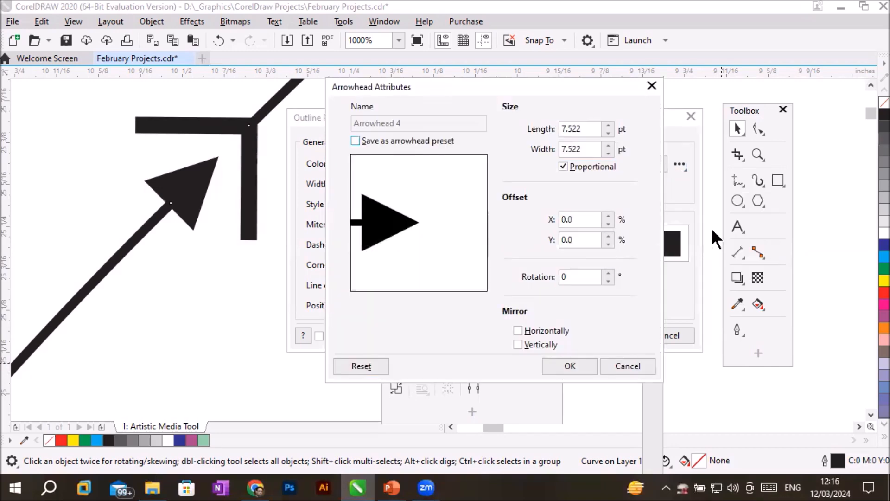
click(608, 235)
click(608, 235)
click(608, 235)
click(608, 235)
click(608, 235)
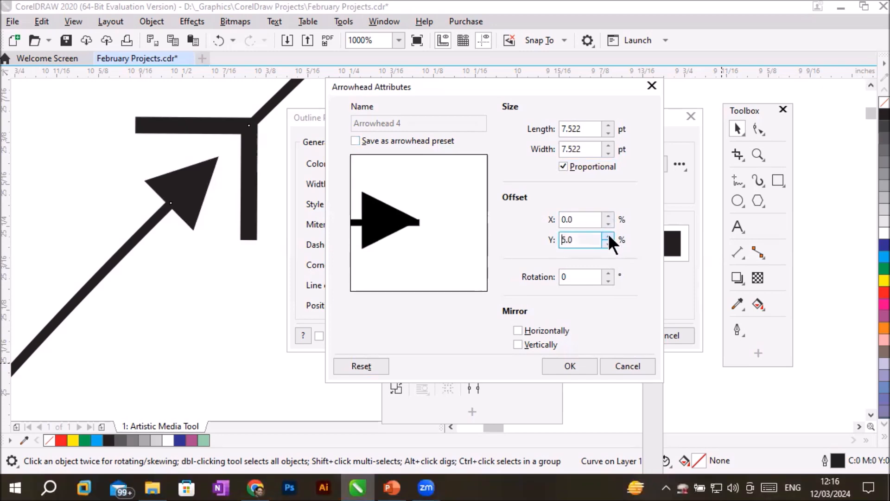
click(609, 235)
click(608, 235)
click(607, 235)
click(608, 235)
click(608, 235)
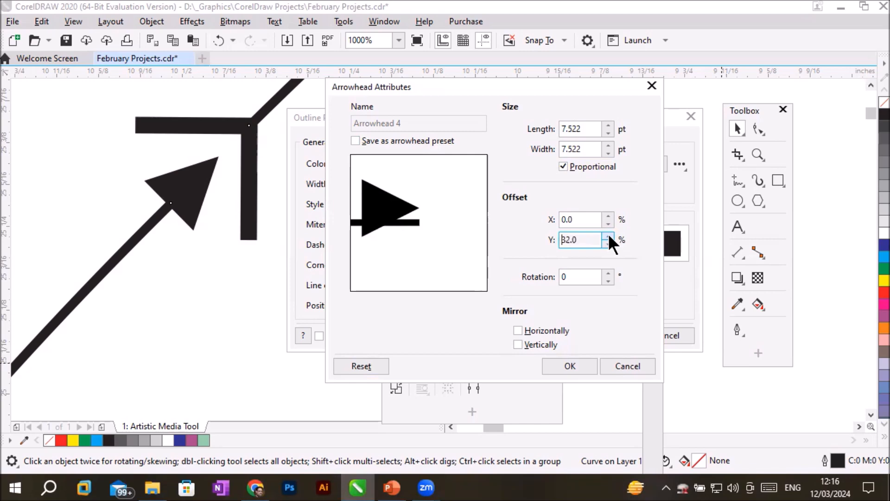
click(607, 235)
click(608, 235)
click(608, 235)
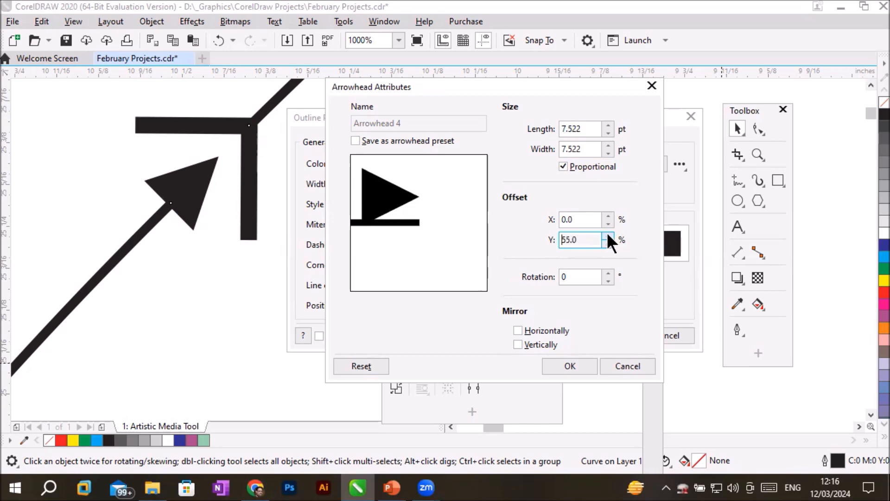
click(577, 366)
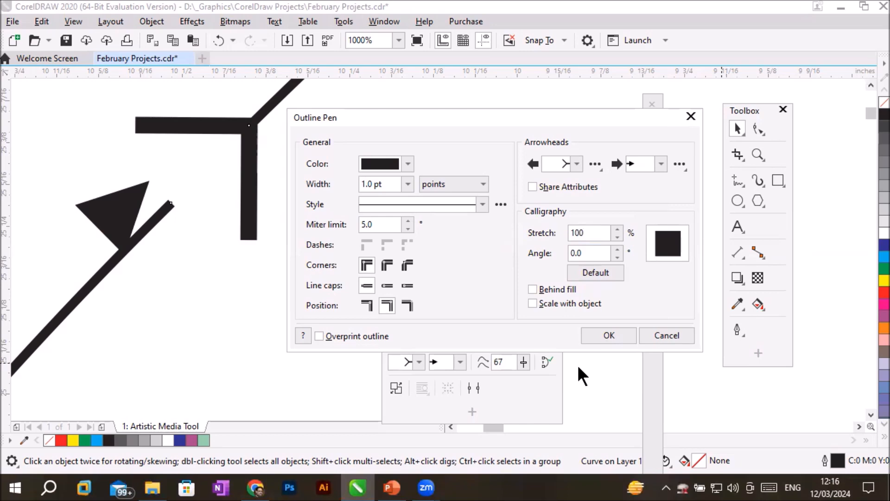
Step: Try mirroring the solid end arrowhead horizontally in its attributes, leaving the mirror option switched off
click(678, 164)
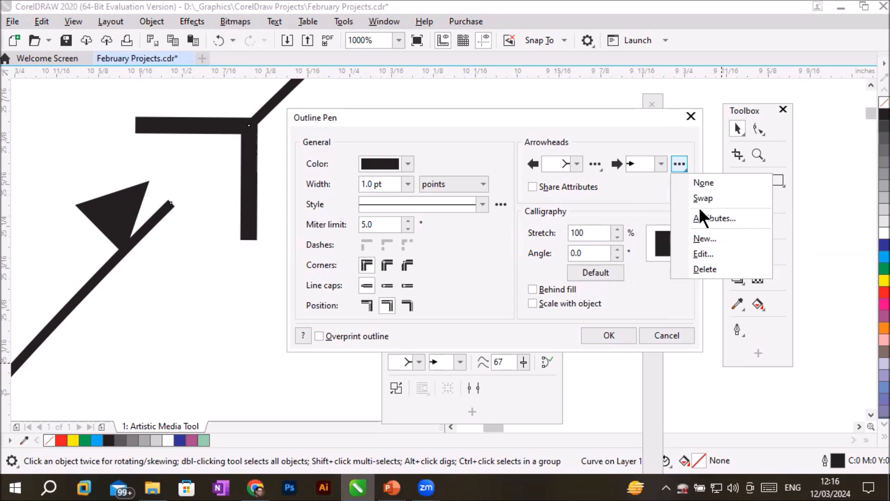
click(698, 217)
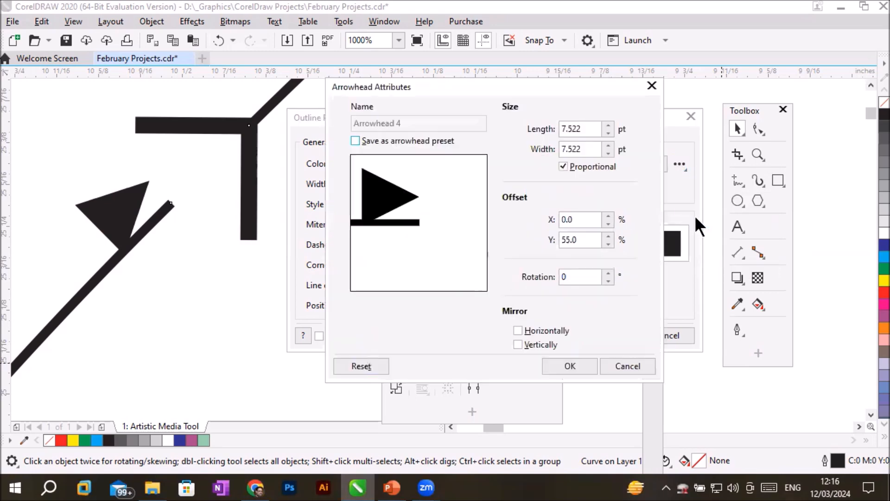
click(535, 329)
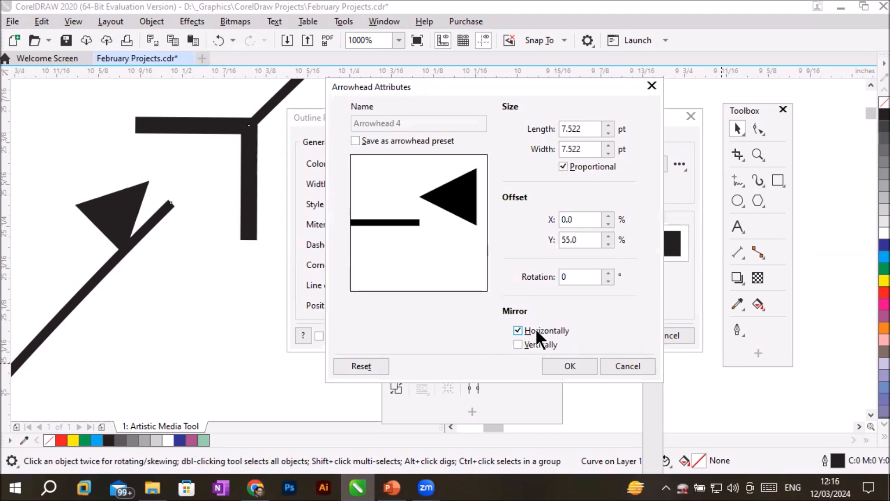
click(535, 329)
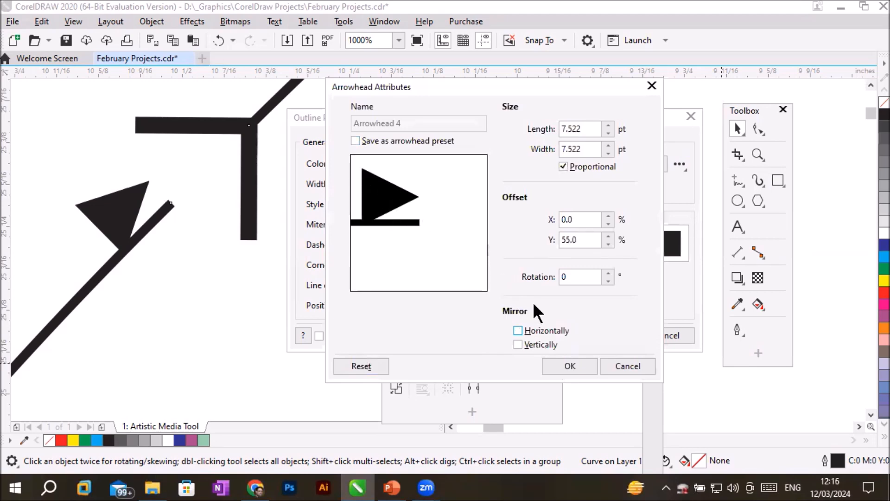
click(551, 330)
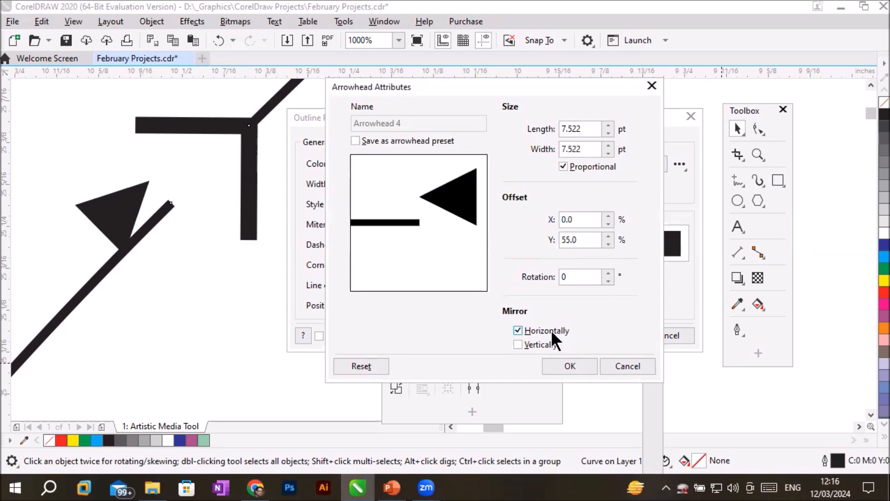
click(549, 330)
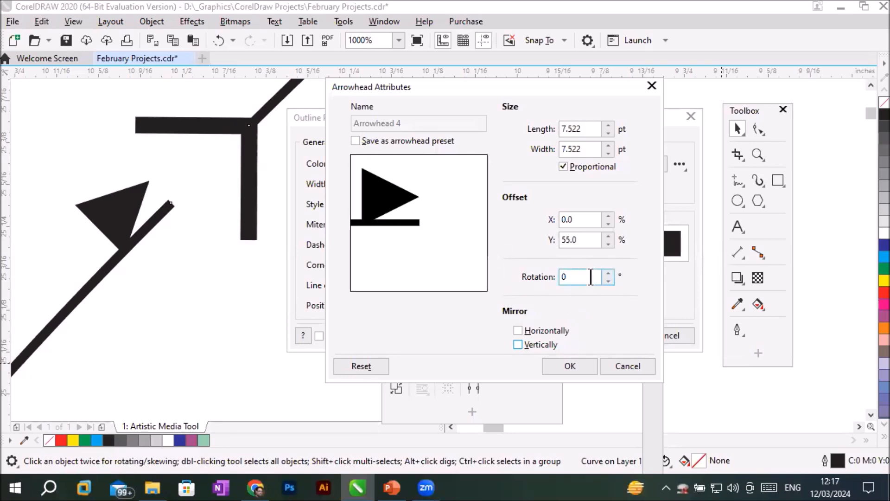
Step: Increase the solid end arrowhead's rotation to 24°
click(608, 271)
click(607, 270)
click(608, 270)
click(607, 271)
click(608, 270)
click(608, 271)
click(607, 272)
click(607, 271)
click(608, 271)
click(607, 272)
click(607, 272)
click(607, 271)
click(607, 272)
click(607, 272)
click(607, 272)
click(608, 271)
click(608, 272)
click(607, 272)
Step: Set the solid end arrowhead's Y offset to 0% and its rotation to 7°, and apply them to the line
key(shift+Tab)
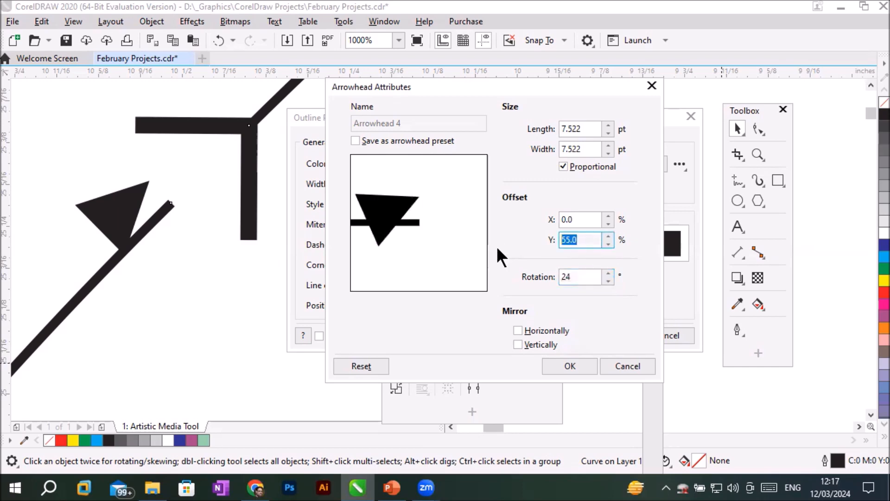
text(0)
click(592, 278)
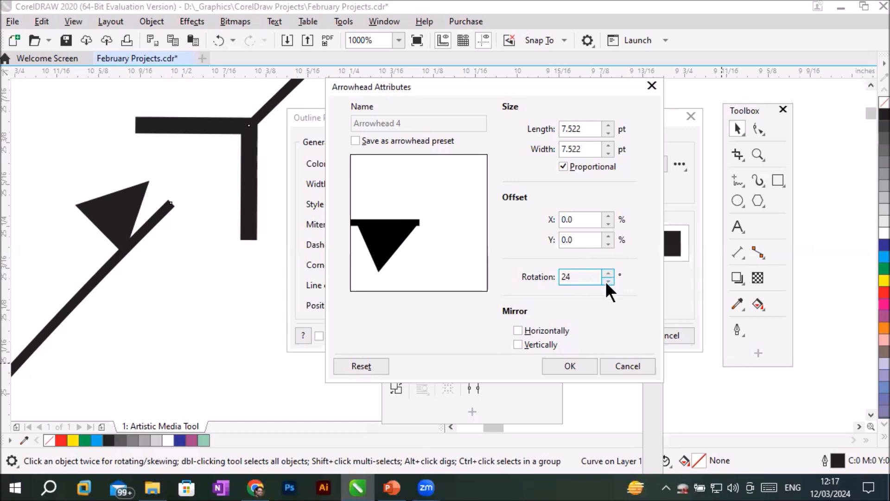
click(607, 280)
click(607, 280)
click(608, 280)
click(608, 280)
click(608, 280)
click(608, 280)
click(608, 280)
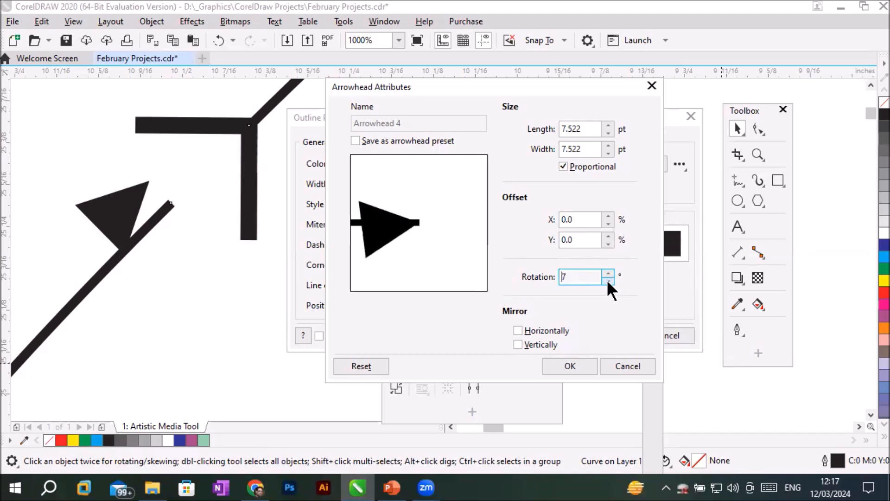
click(543, 343)
click(543, 342)
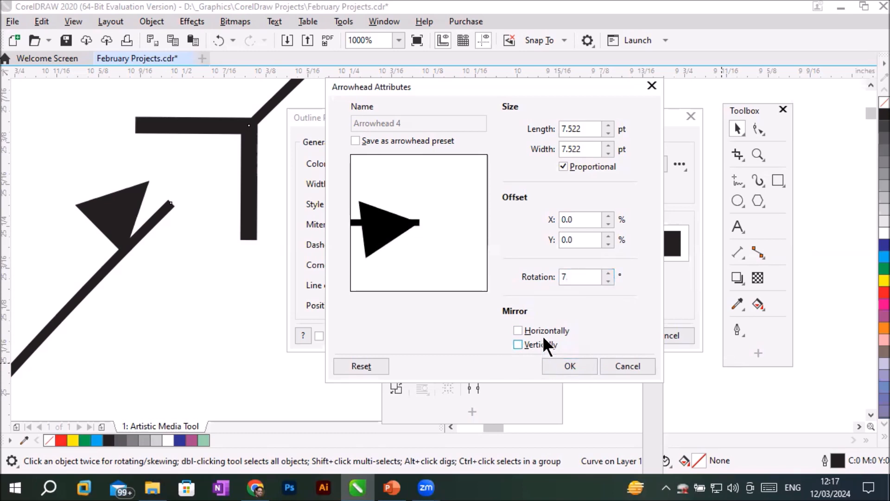
click(570, 364)
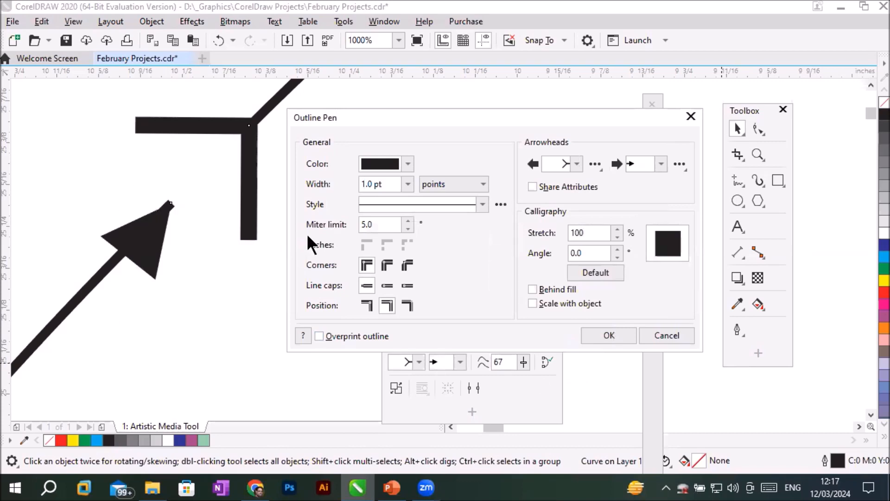
Step: Start a new arrowhead from the solid end arrowhead and set its length and width proportionally to 7 pt
click(679, 163)
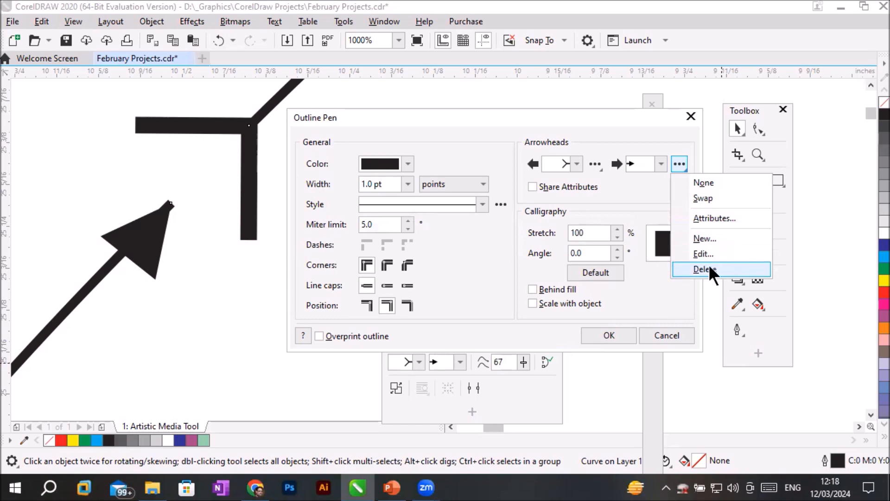
click(714, 238)
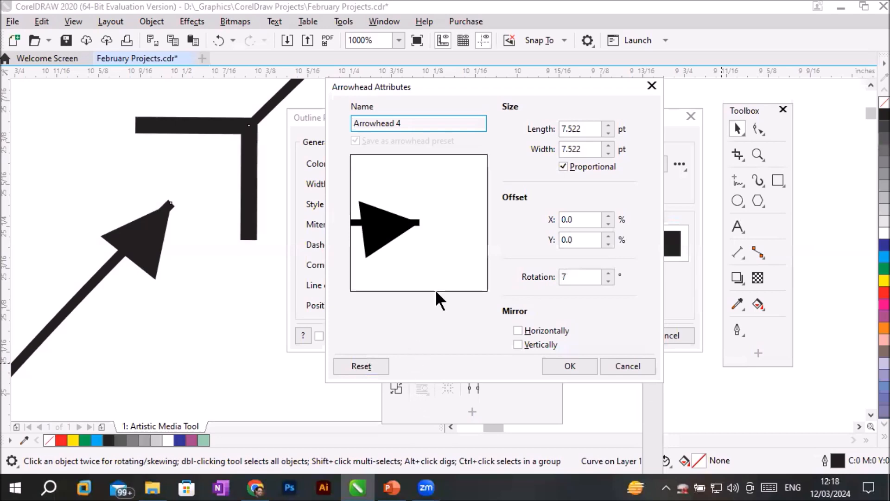
double_click(585, 128)
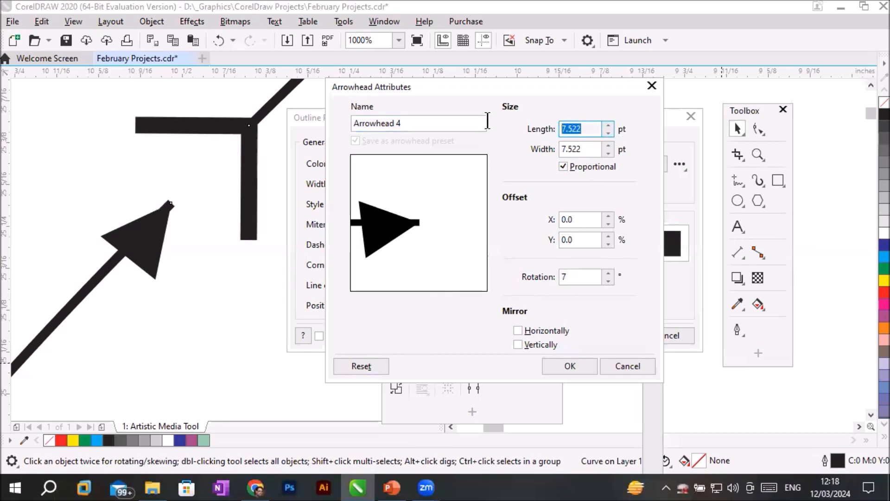
text(2)
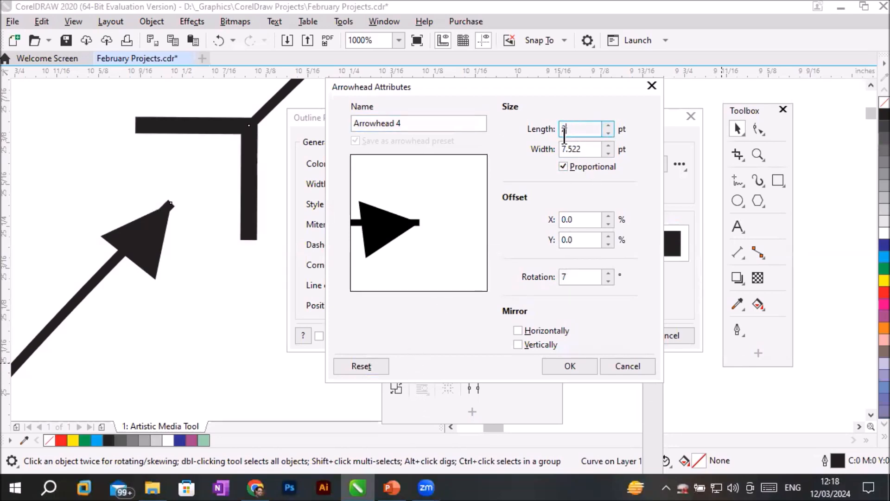
click(586, 149)
double_click(585, 149)
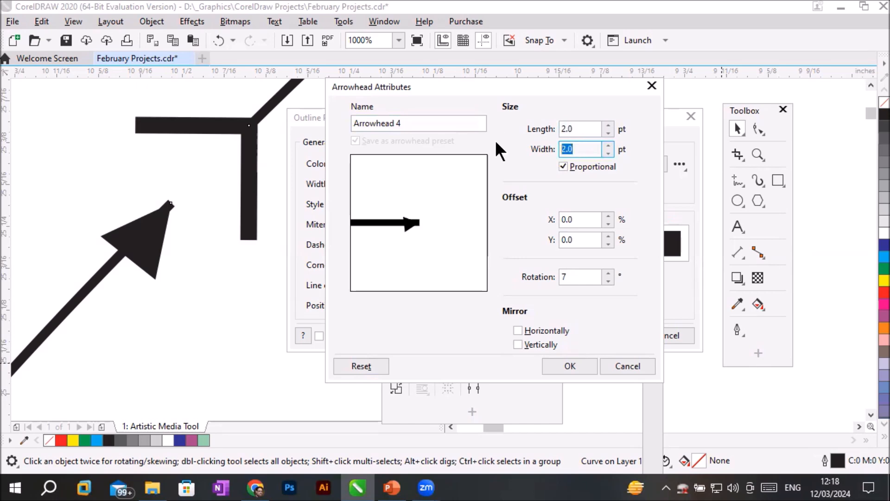
text(7)
click(582, 128)
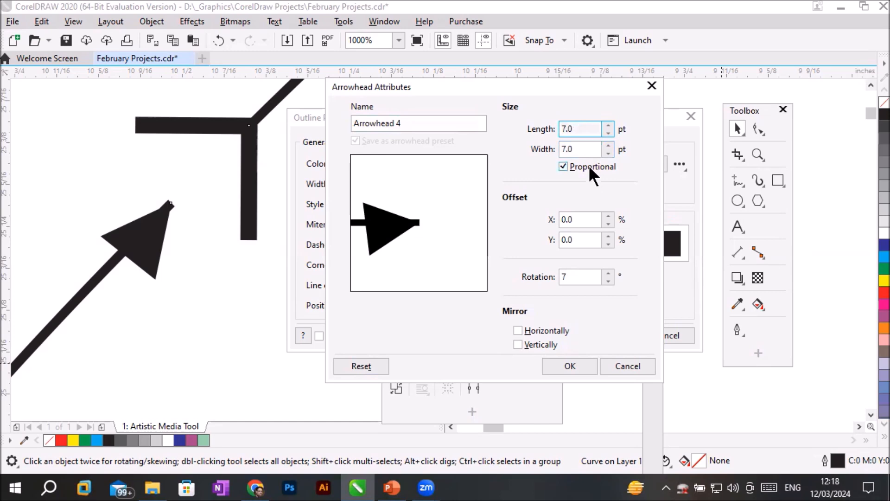
Step: Turn off proportional sizing for the new arrowhead and set its width to 3 pt
click(563, 166)
click(581, 149)
drag(581, 149, 480, 141)
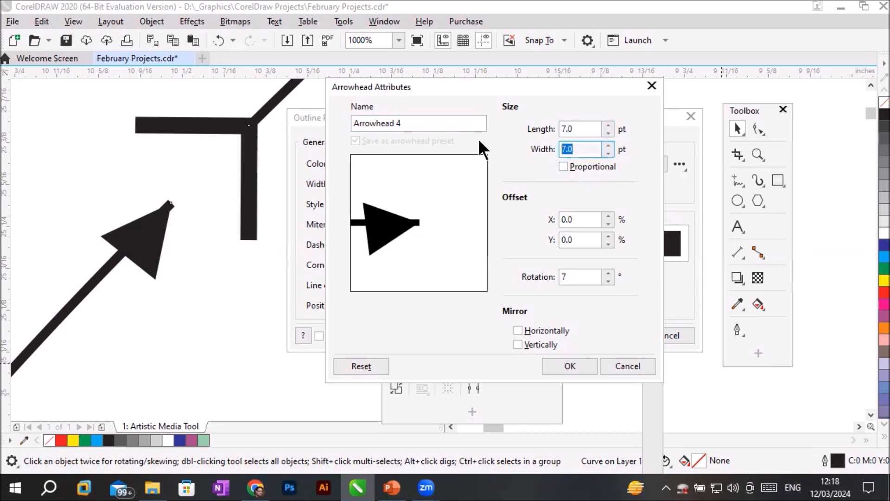
text(3)
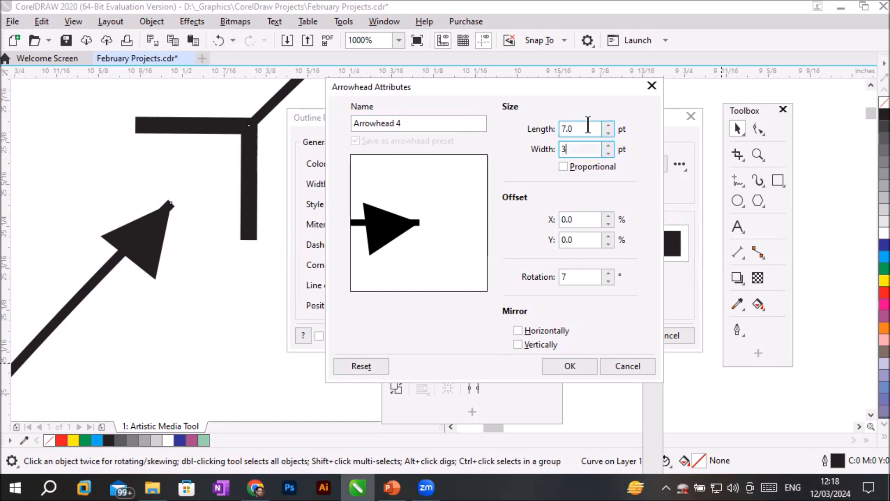
click(588, 127)
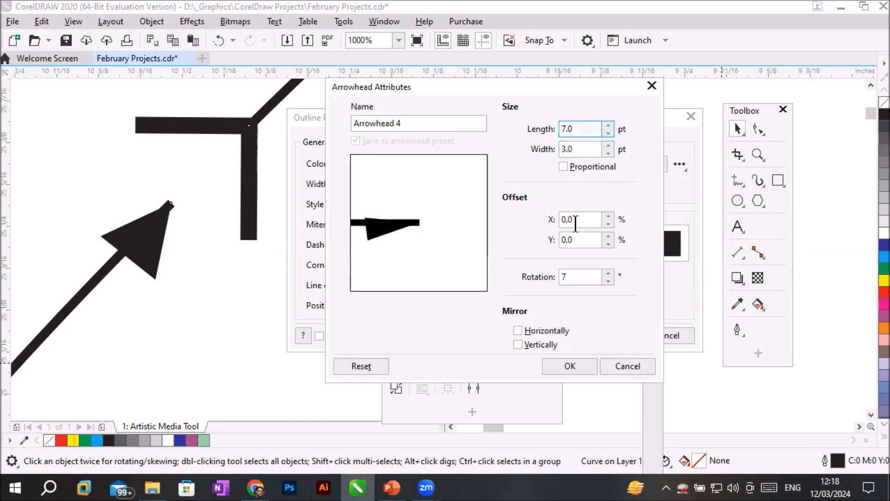
Step: Straighten the new arrowhead by setting its rotation to 0°
click(599, 278)
drag(589, 276, 430, 269)
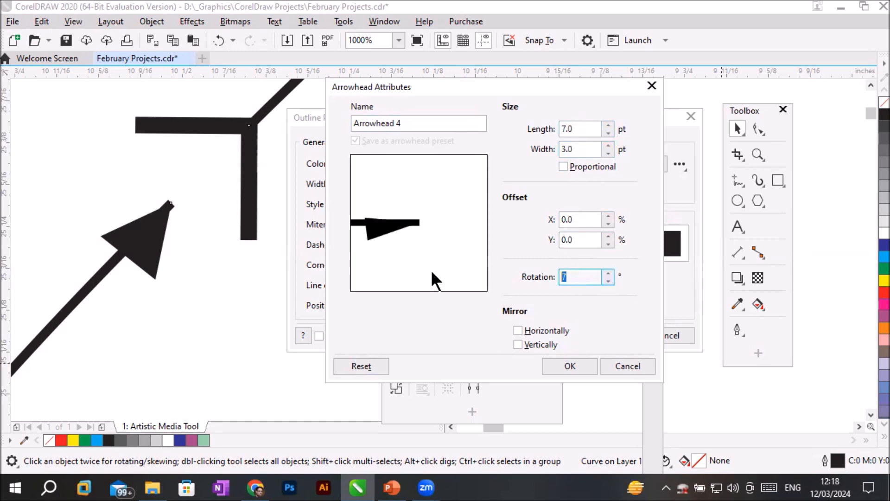
text(0)
click(585, 239)
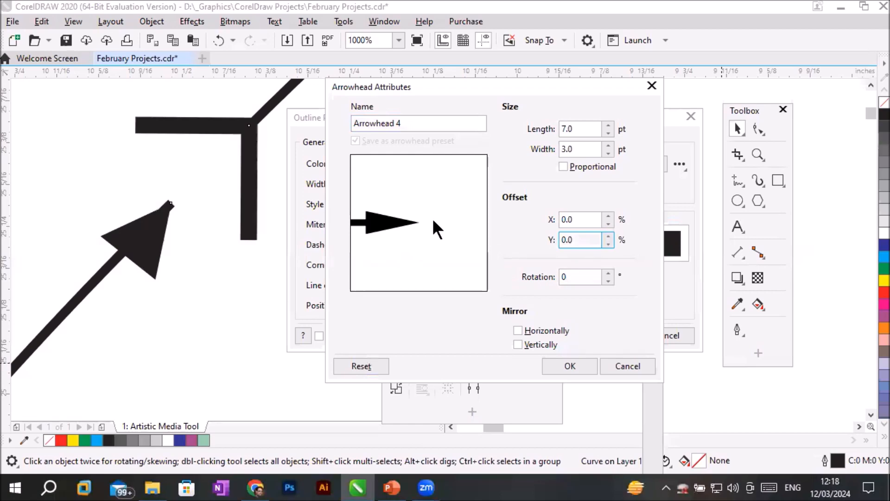
Step: Narrow the new arrowhead to a width of 2 pt, and reset all its attributes
click(608, 150)
text(2)
click(573, 129)
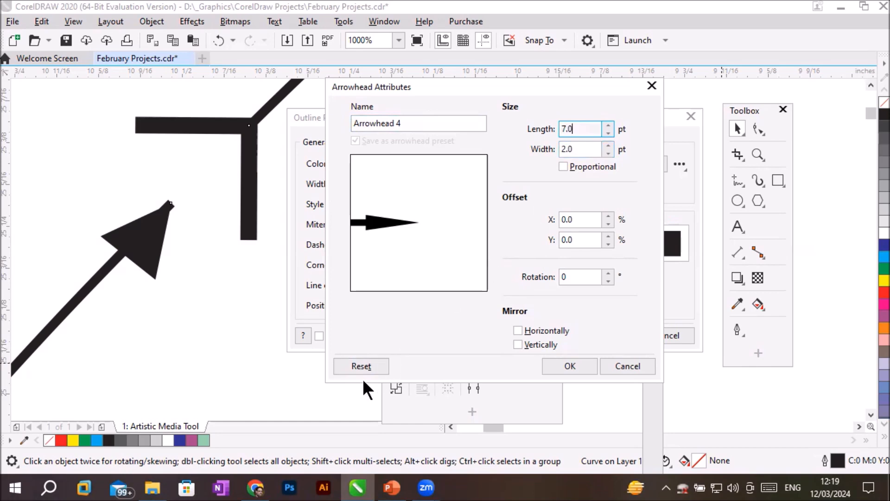
click(369, 367)
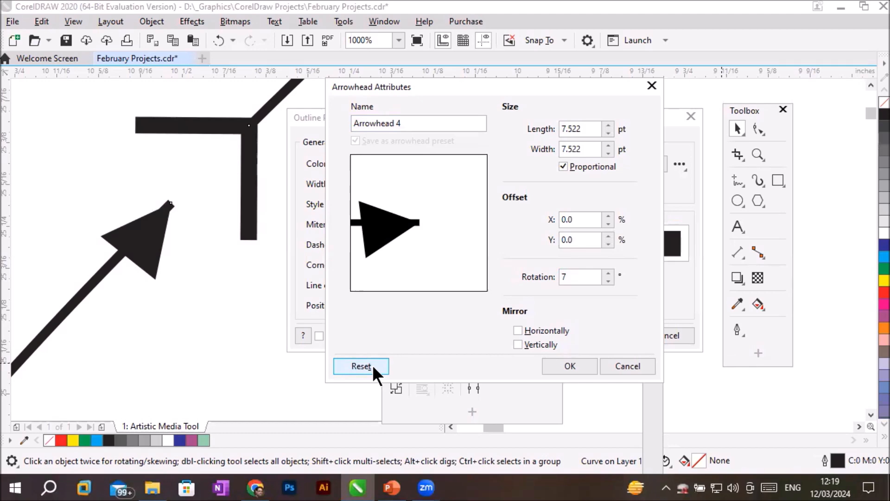
Step: Turn off proportional sizing for the new arrowhead and shorten its length to 2 pt
click(565, 166)
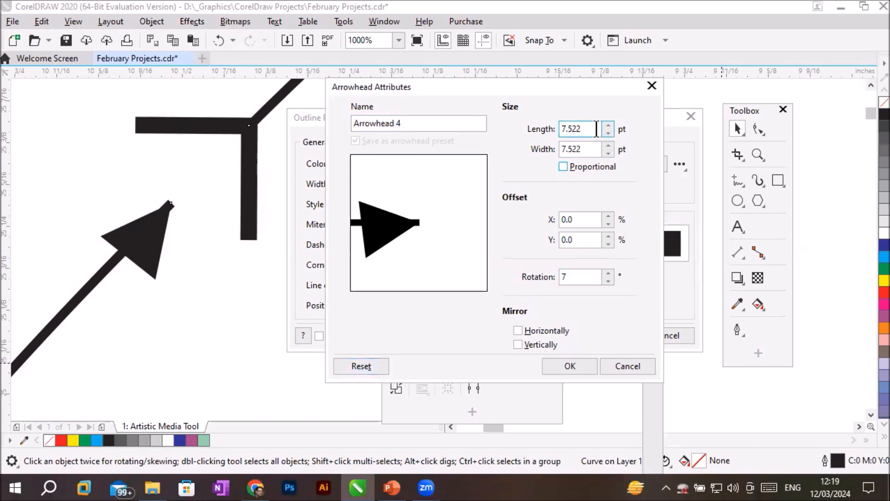
double_click(579, 128)
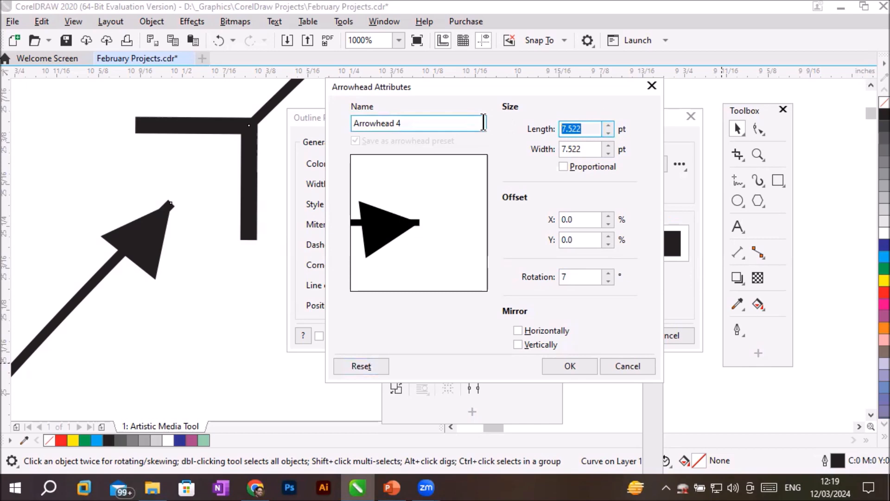
text(2)
click(591, 148)
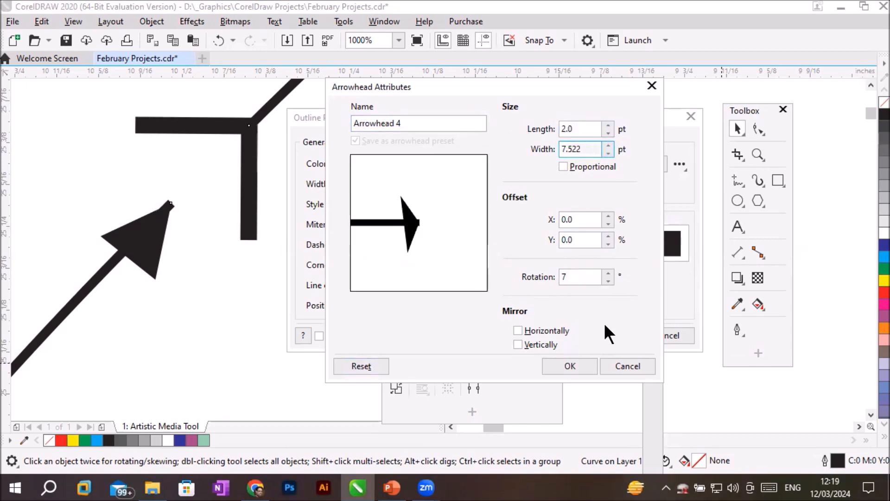
Step: Set the shortened new arrowhead's rotation to 0°
click(590, 276)
text(0)
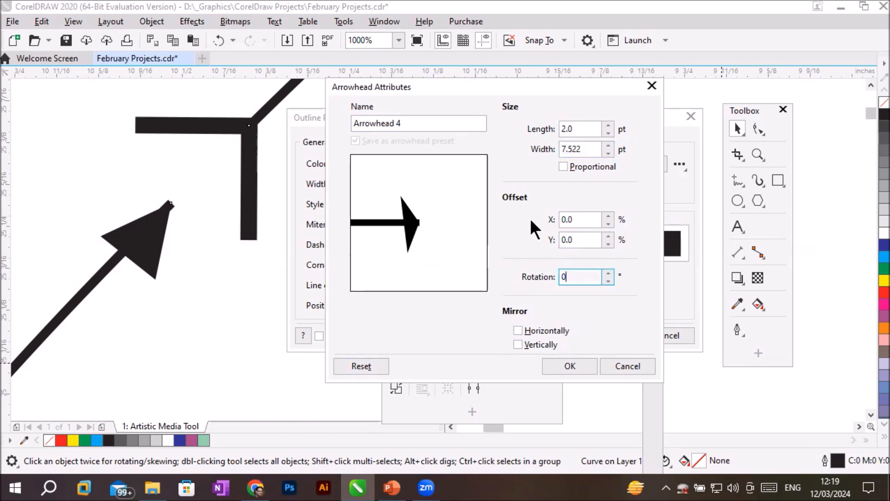
click(572, 239)
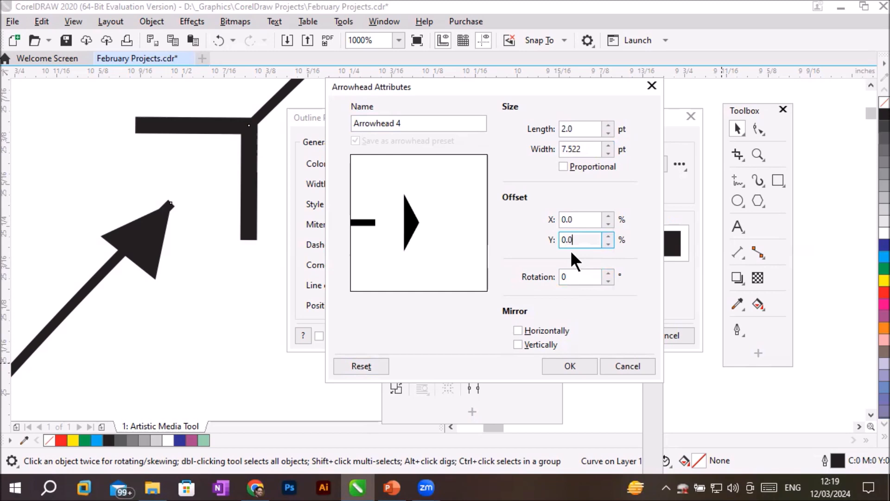
Step: Set the new arrowhead's vertical offset to -7% and apply the attributes
click(591, 220)
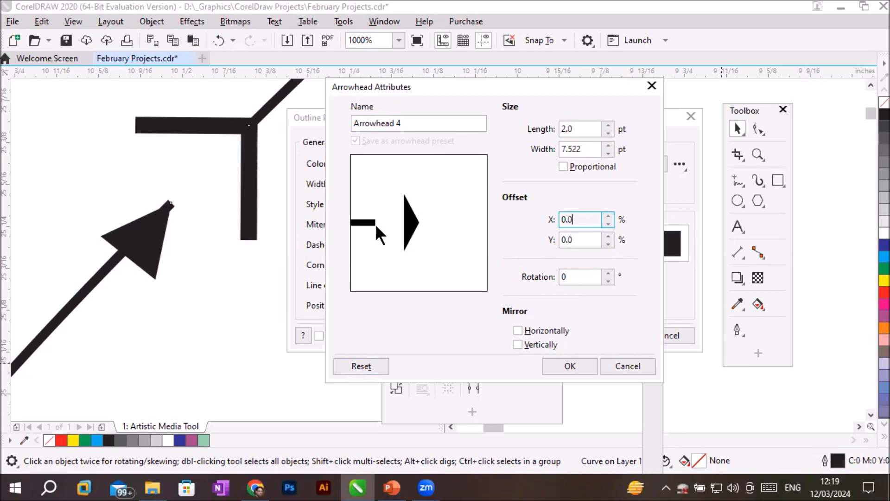
click(607, 244)
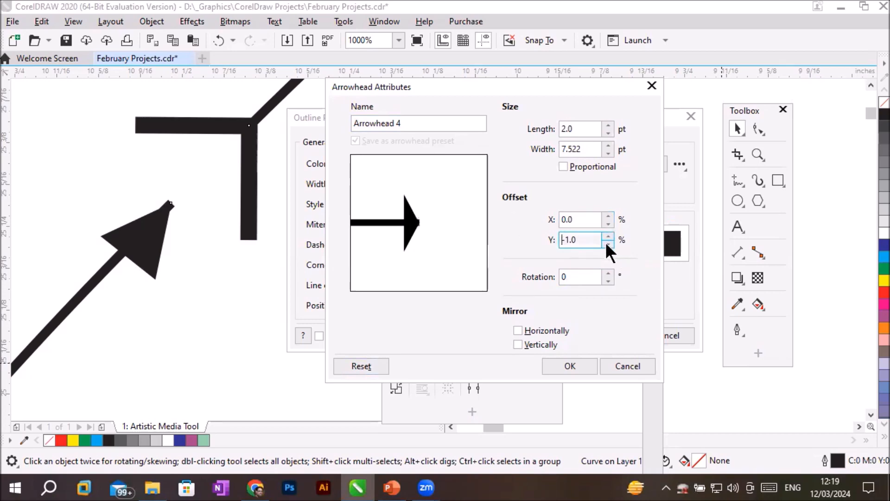
click(606, 235)
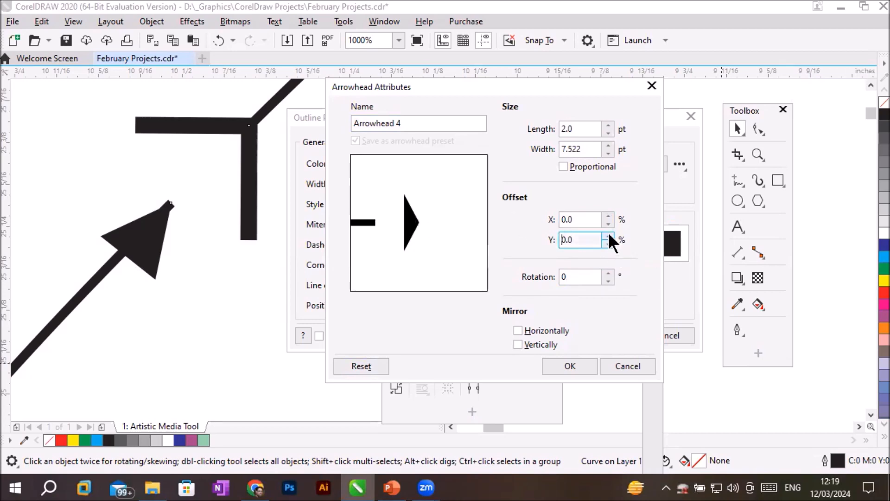
click(606, 242)
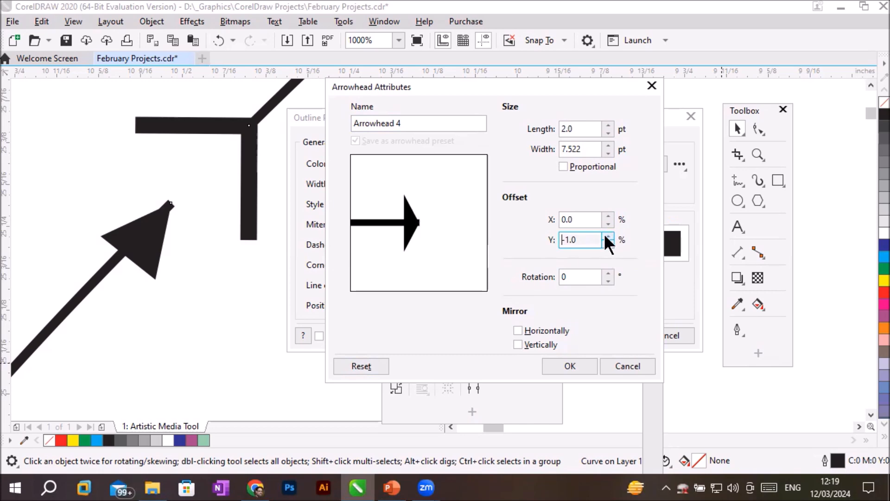
click(608, 236)
click(608, 242)
click(607, 243)
click(608, 243)
click(608, 243)
click(609, 243)
click(610, 243)
click(611, 243)
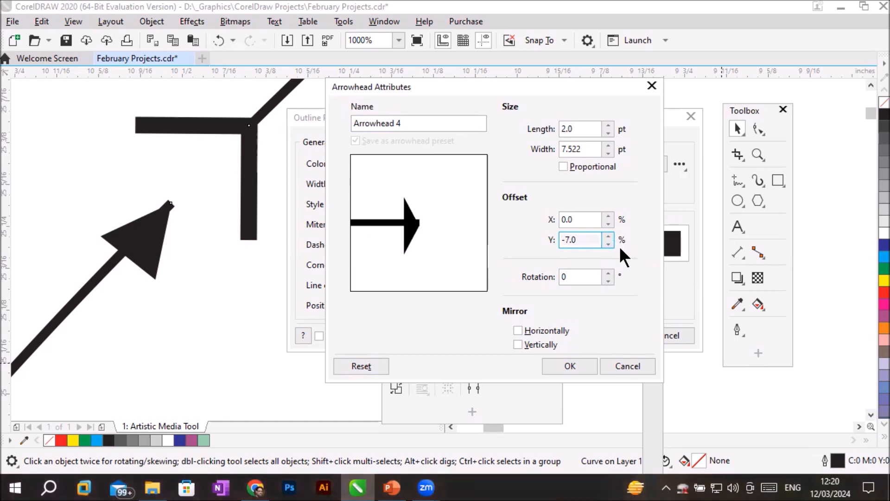
click(431, 125)
drag(430, 125, 472, 127)
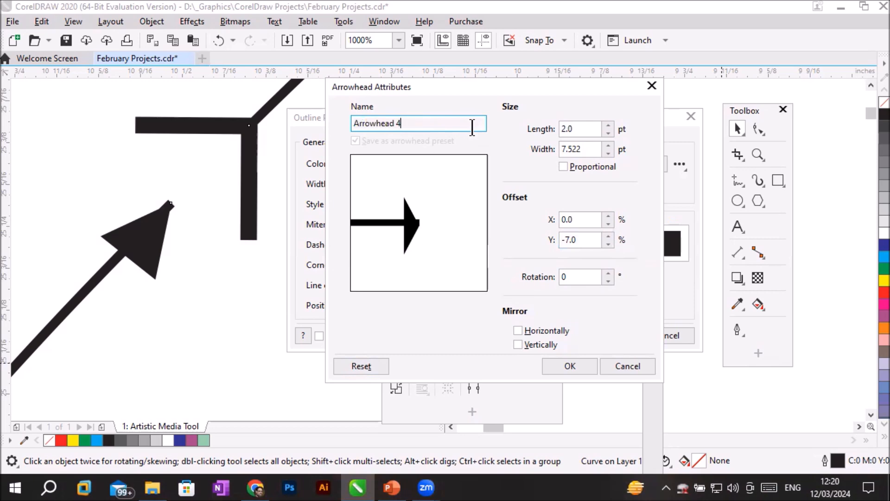
click(565, 366)
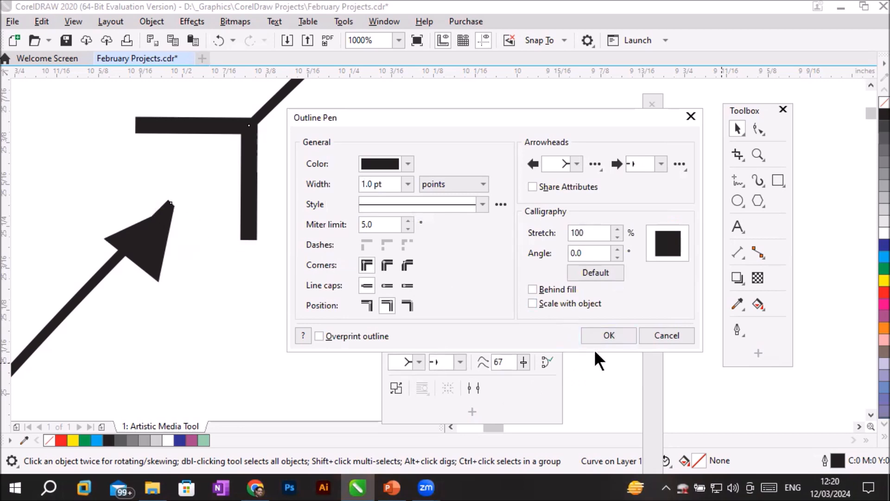
Step: Edit the end arrowhead so that it is mirrored horizontally
click(679, 164)
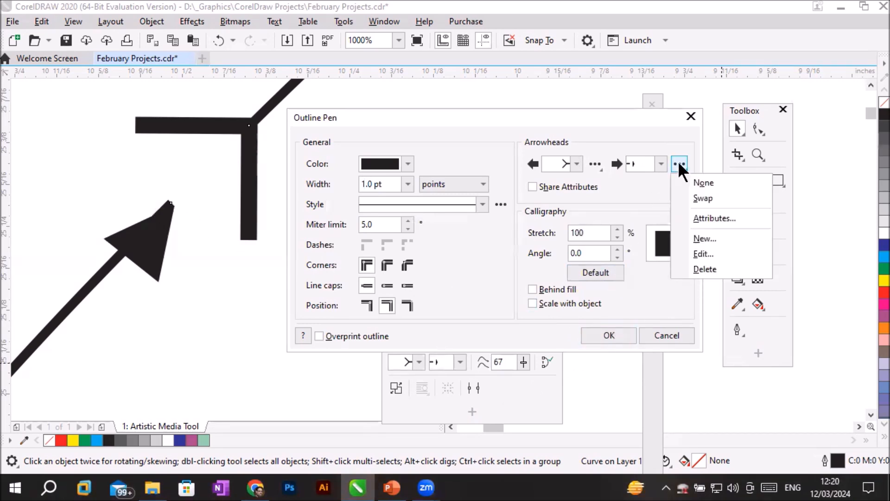
click(703, 253)
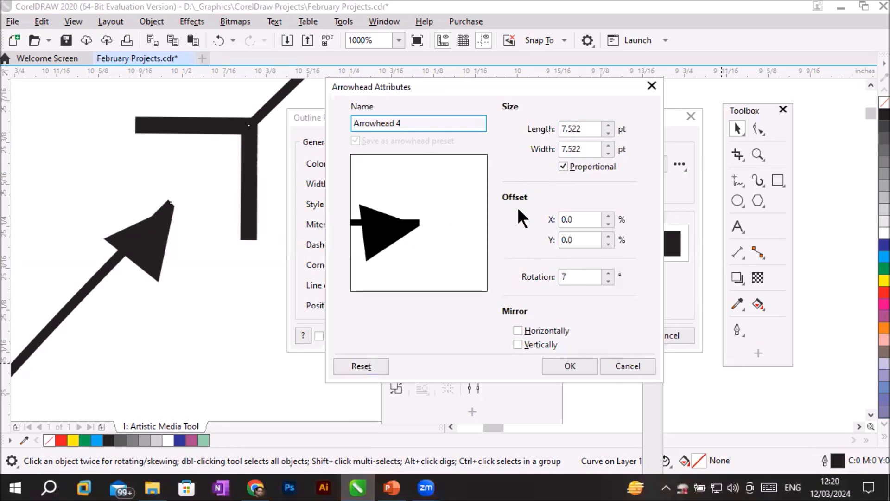
click(545, 328)
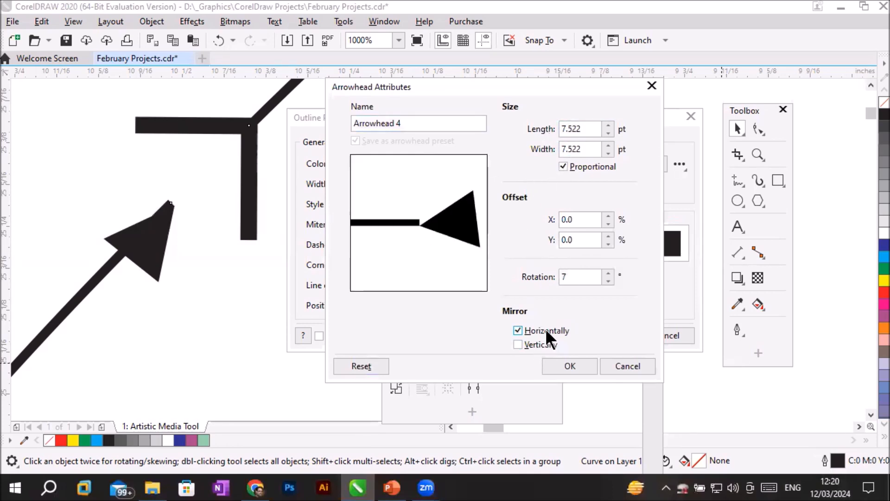
click(563, 369)
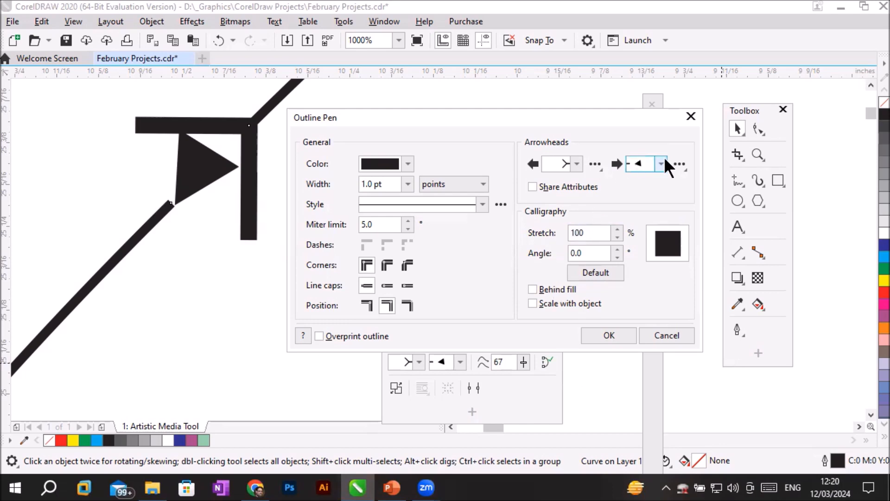
Step: Remove the arrowhead from the end of the line by setting it to None
click(679, 163)
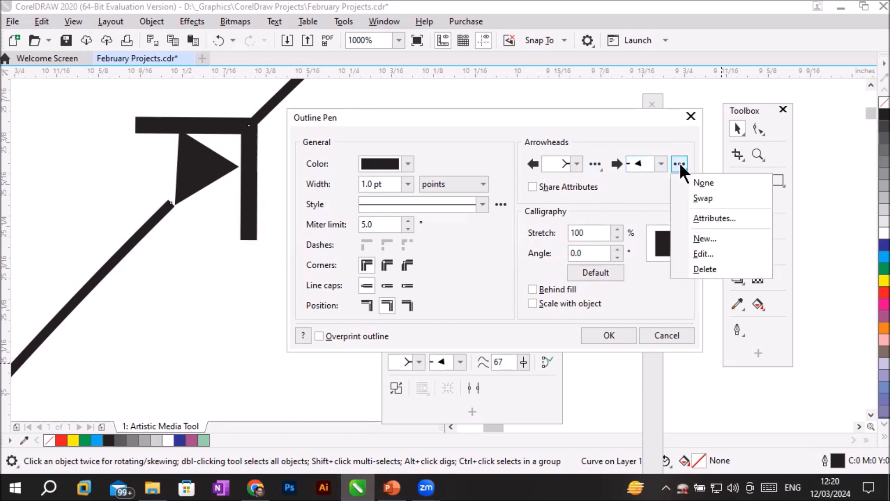
click(702, 182)
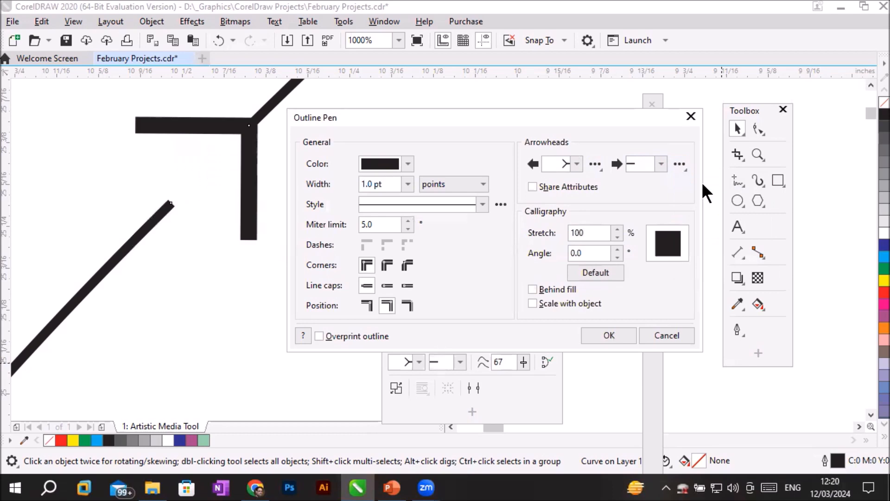
click(680, 164)
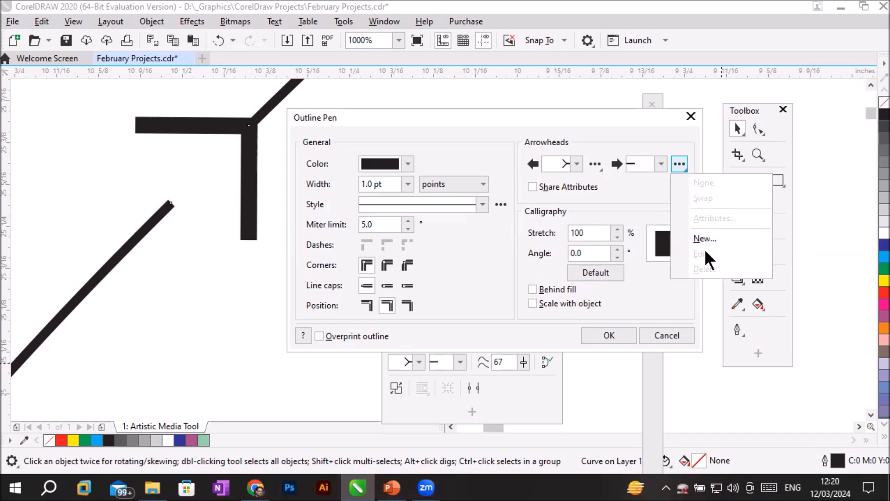
Step: Give the line's end the custom mirrored triangle arrowhead again from the last row of the arrowhead presets
click(658, 165)
click(672, 164)
click(672, 163)
click(678, 163)
click(678, 163)
click(678, 163)
click(678, 163)
click(660, 164)
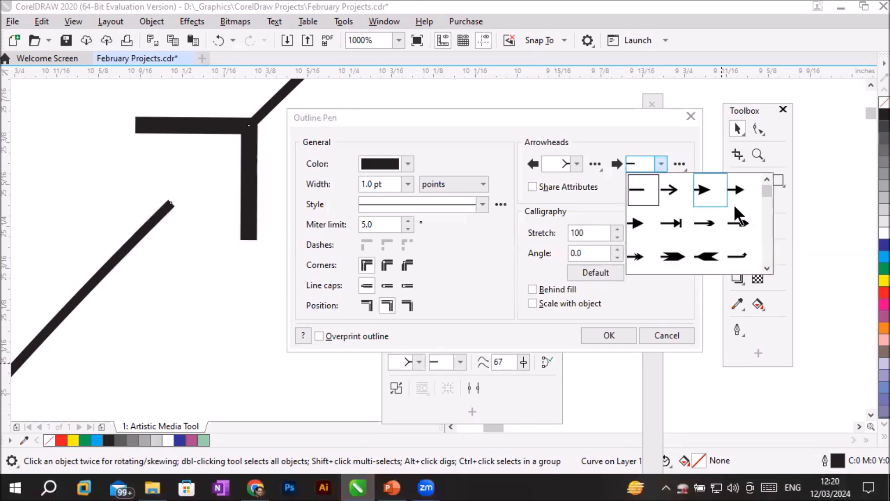
drag(765, 190, 778, 265)
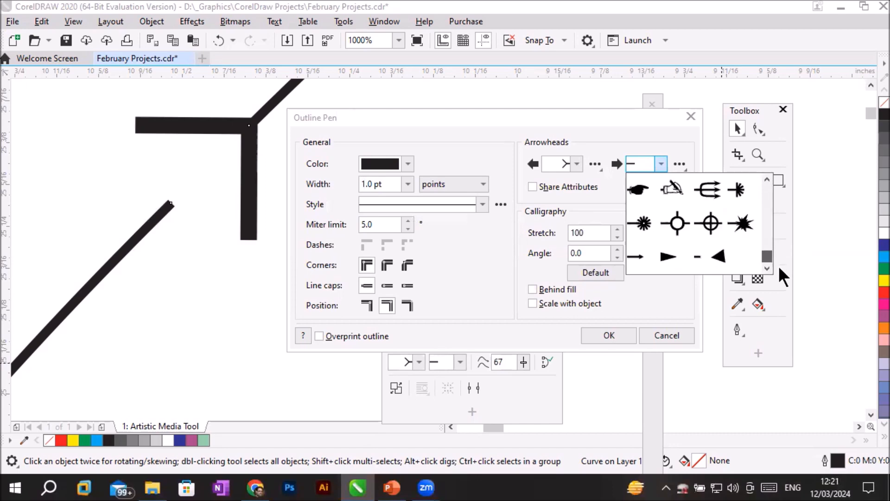
click(711, 258)
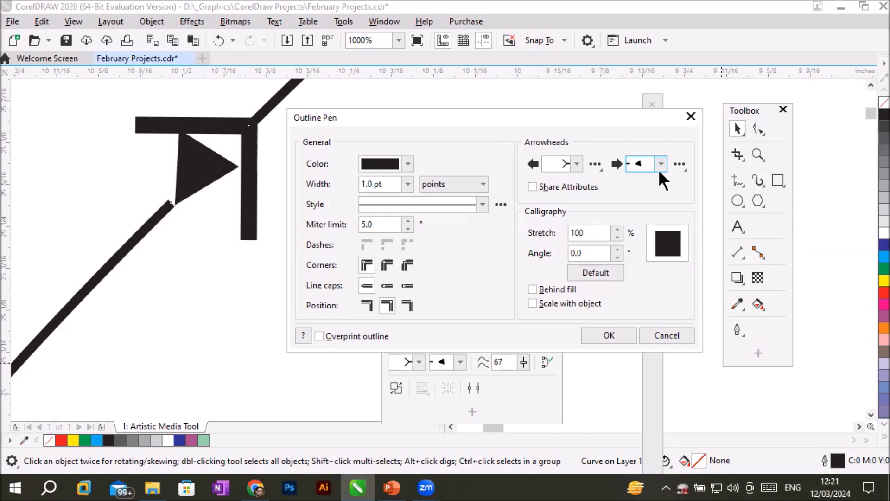
Step: Delete the custom mirrored triangle arrowhead from the presets and confirm the deletion
click(678, 163)
click(679, 163)
click(678, 163)
click(704, 269)
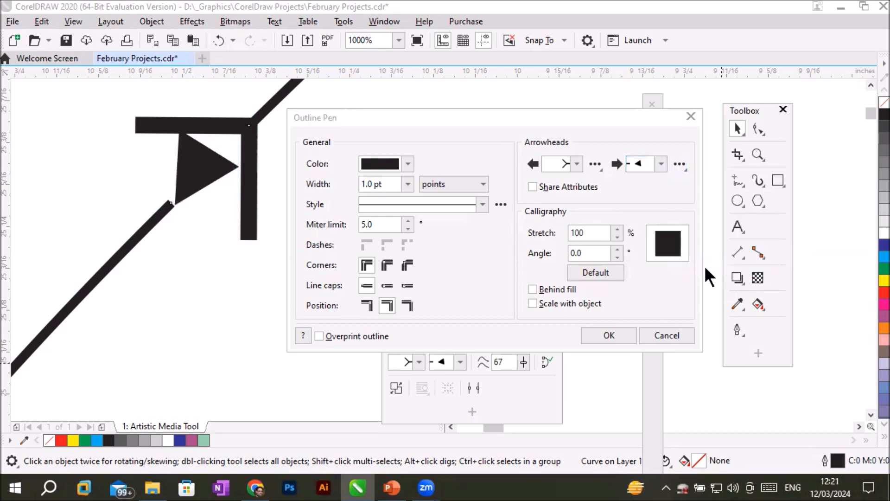
click(472, 272)
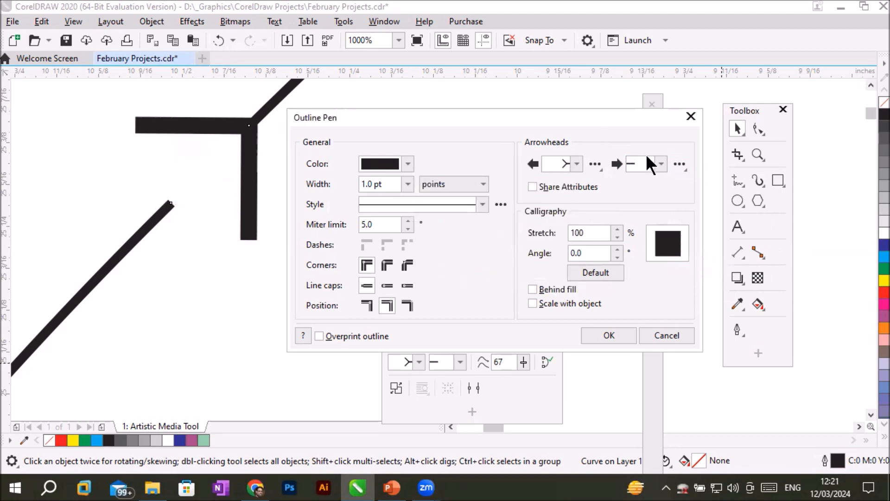
Step: Apply the preset arrowhead with a triangle and end bar to the line's end, and look over its editable attributes
click(660, 164)
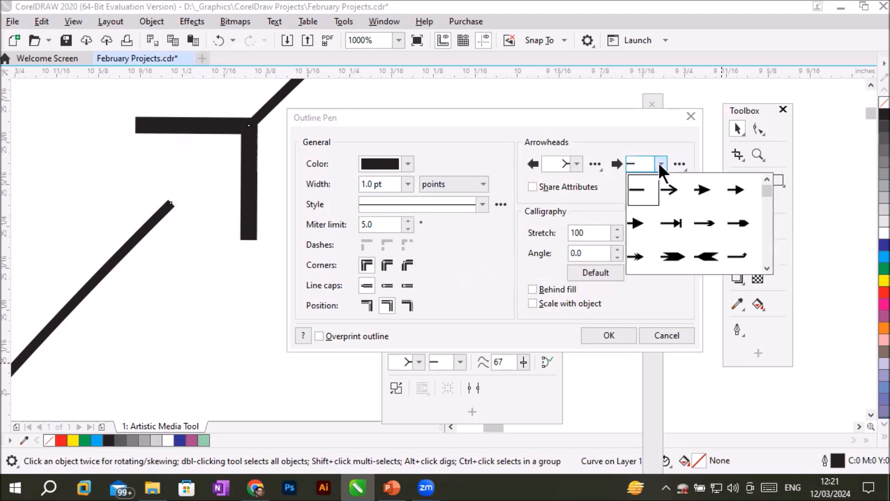
click(672, 227)
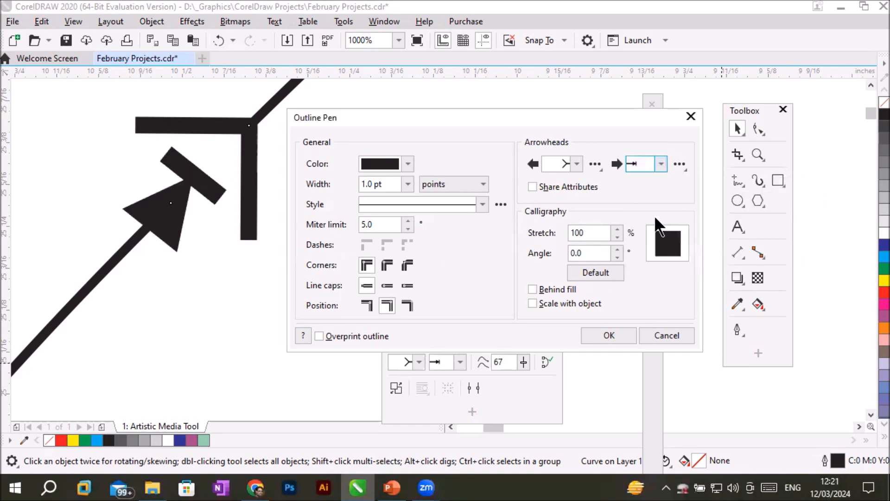
click(679, 165)
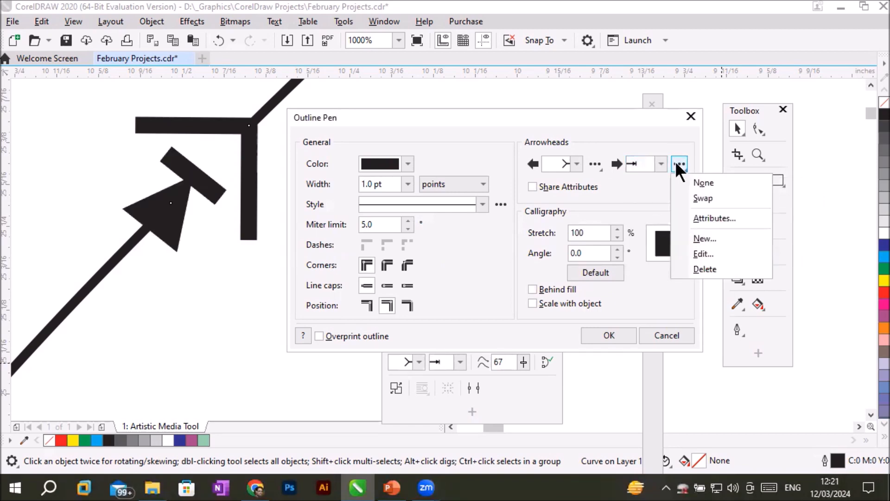
click(705, 252)
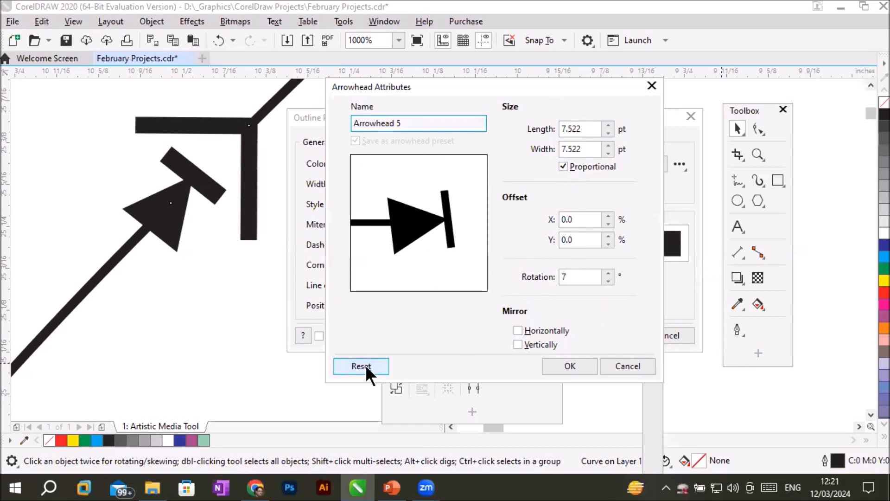
click(619, 366)
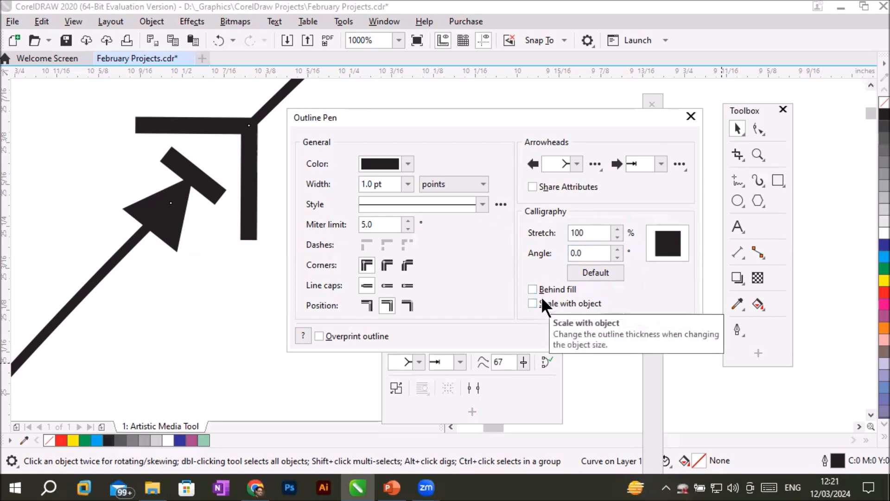
click(603, 331)
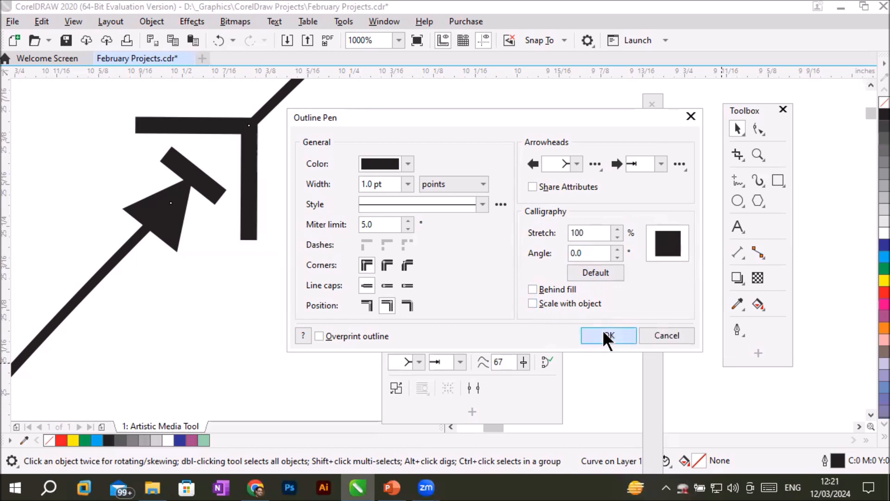
Step: Bring the whole circle into view and move the floating property bar clear of it
scroll(309, 294, down, 3)
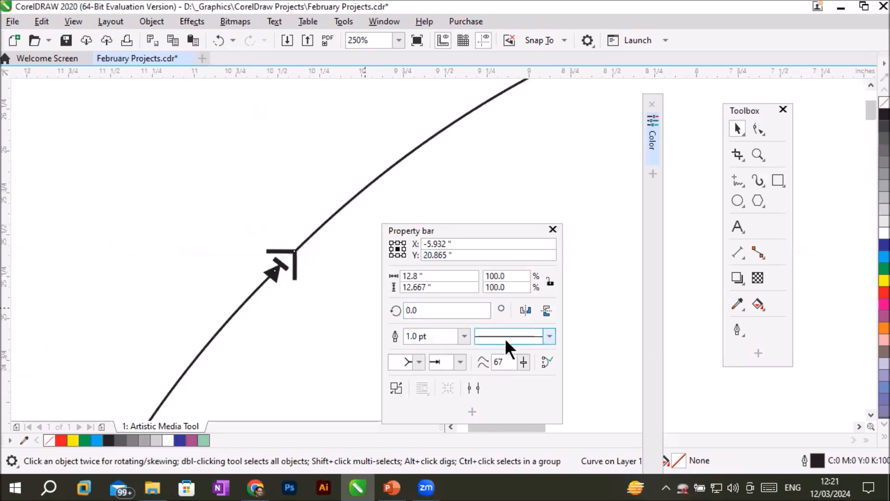
scroll(599, 349, down, 2)
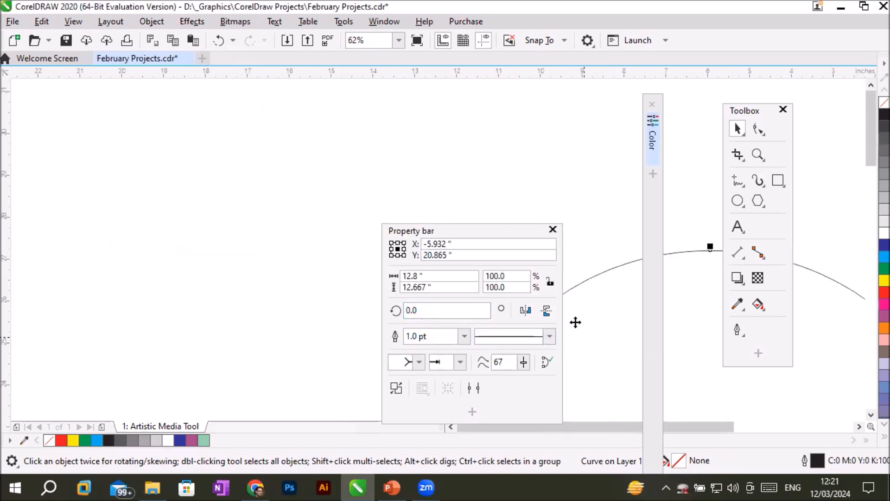
click(475, 233)
drag(473, 226, 166, 166)
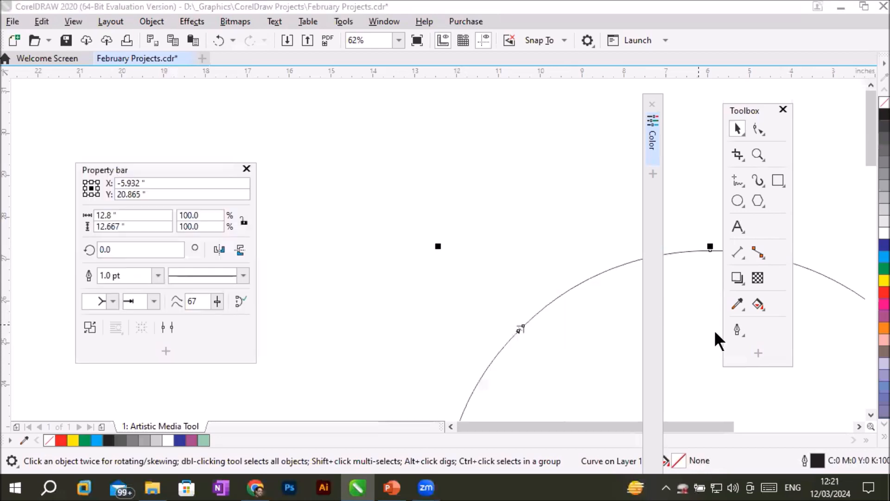
scroll(602, 349, down, 1)
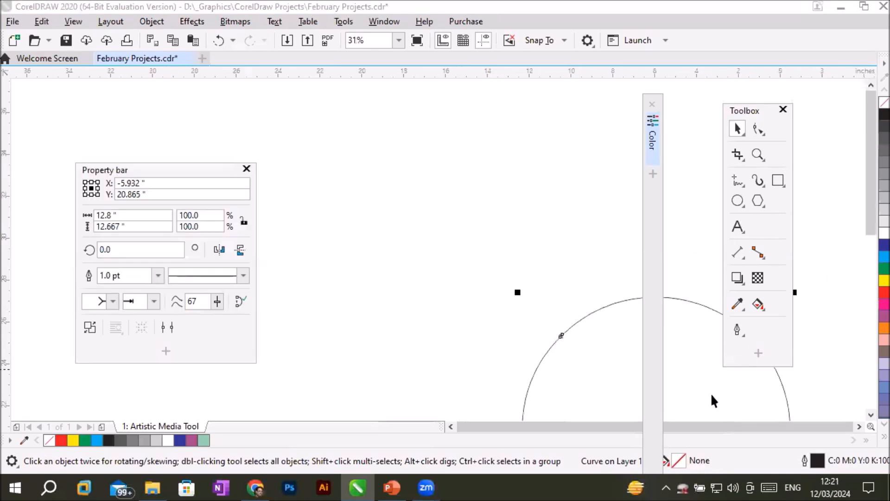
click(859, 426)
click(870, 414)
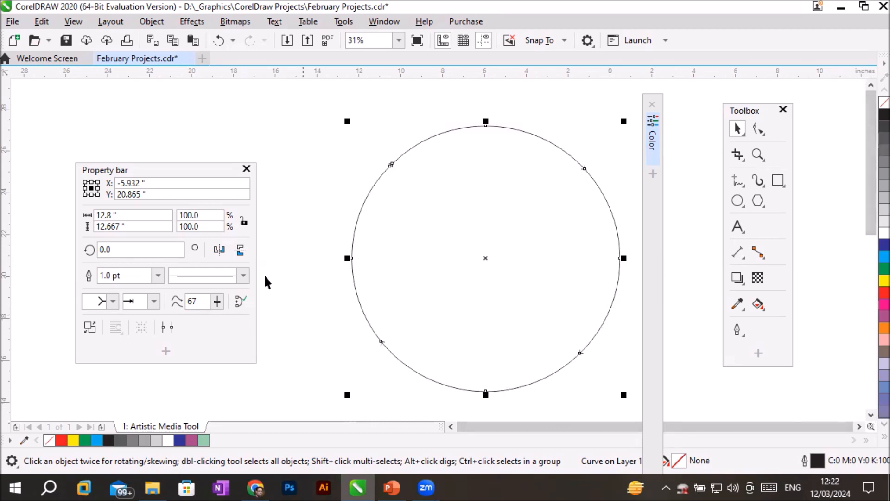
click(151, 170)
drag(151, 170, 118, 144)
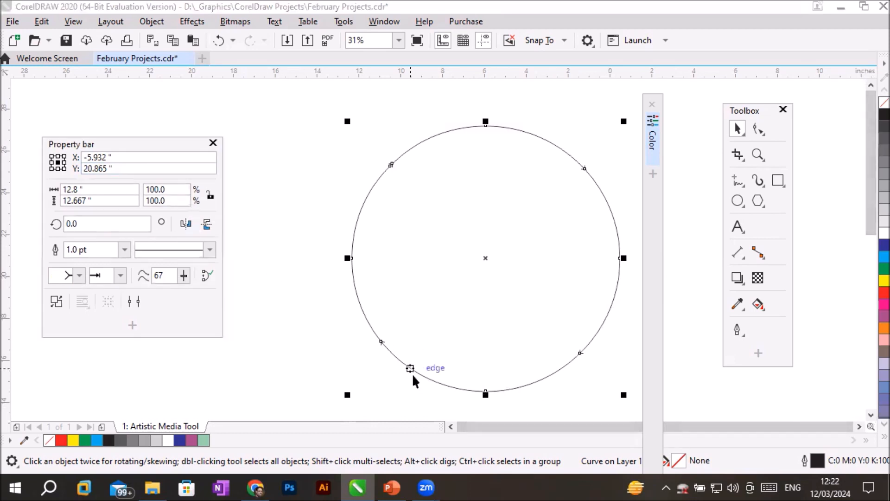
Step: Draw a five-sided polygon about 8.8 by 8.4 inches in the empty area beside the arrow circle
click(452, 426)
click(454, 426)
click(452, 426)
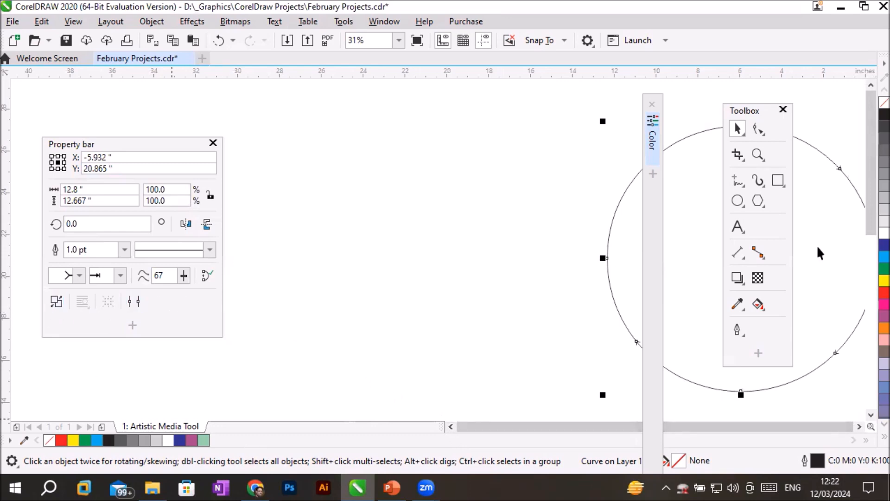
click(758, 201)
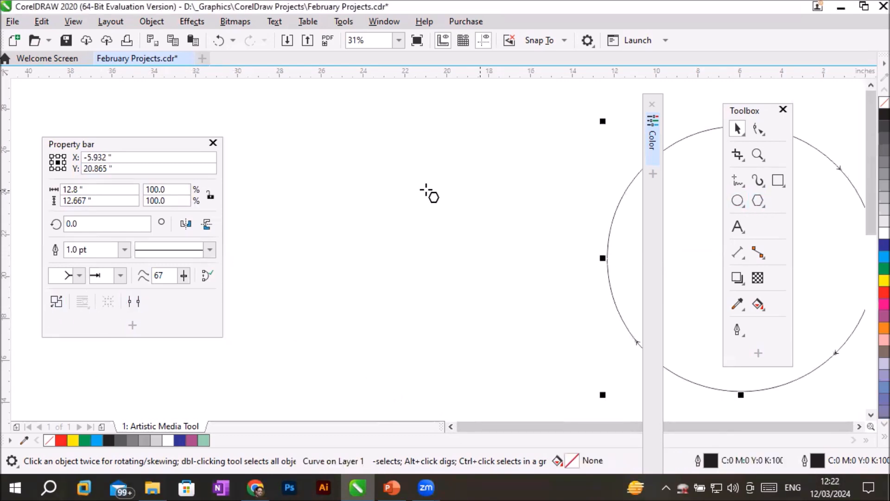
drag(317, 171, 510, 366)
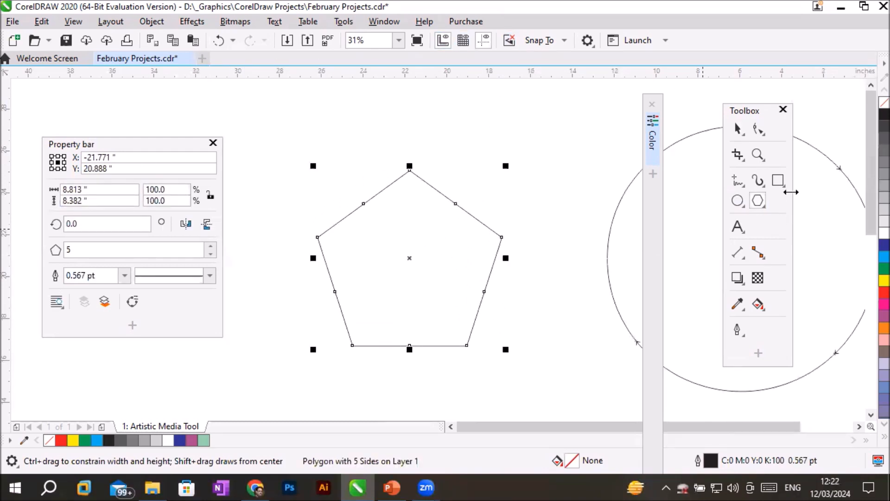
click(737, 129)
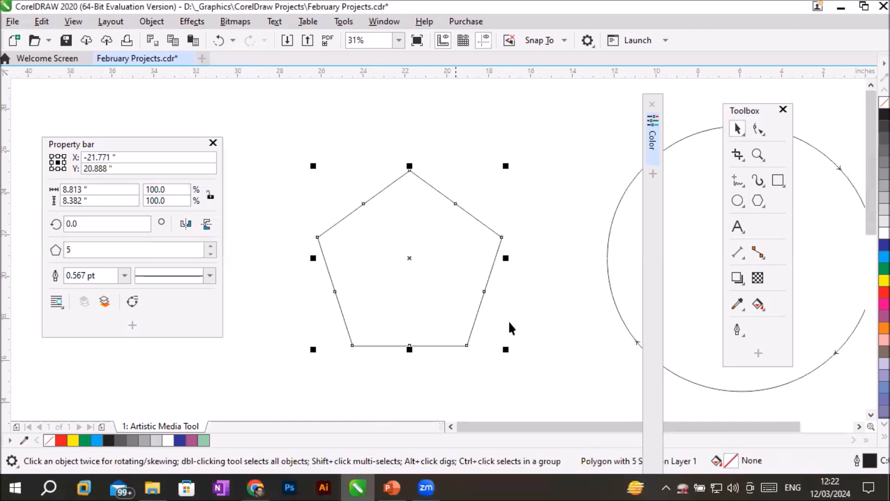
Step: Change the pentagon to six sides and give it a 10 pt outline
click(758, 202)
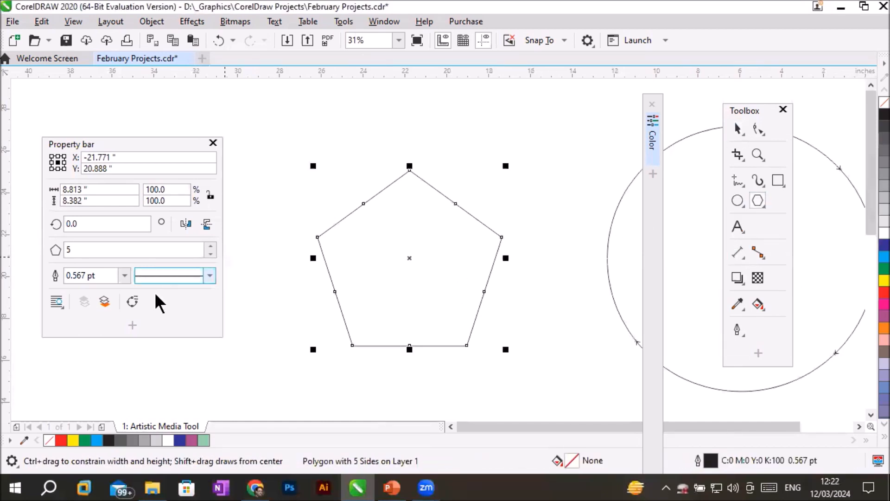
click(211, 246)
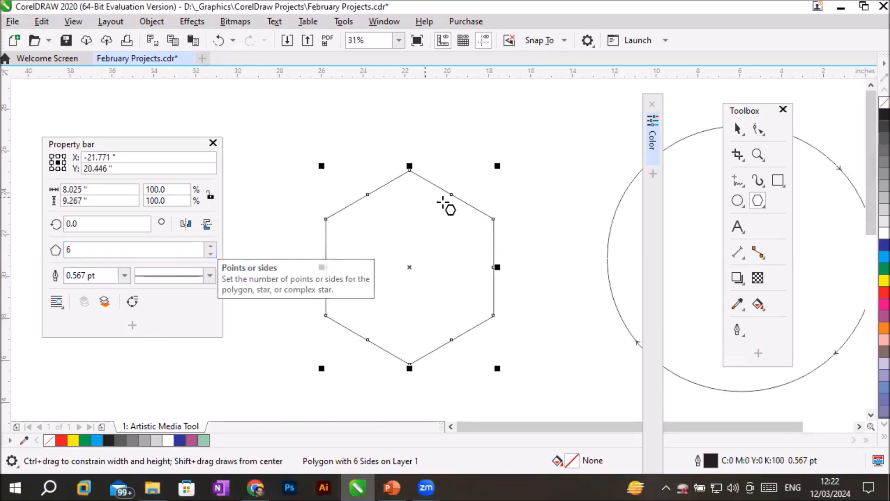
click(737, 329)
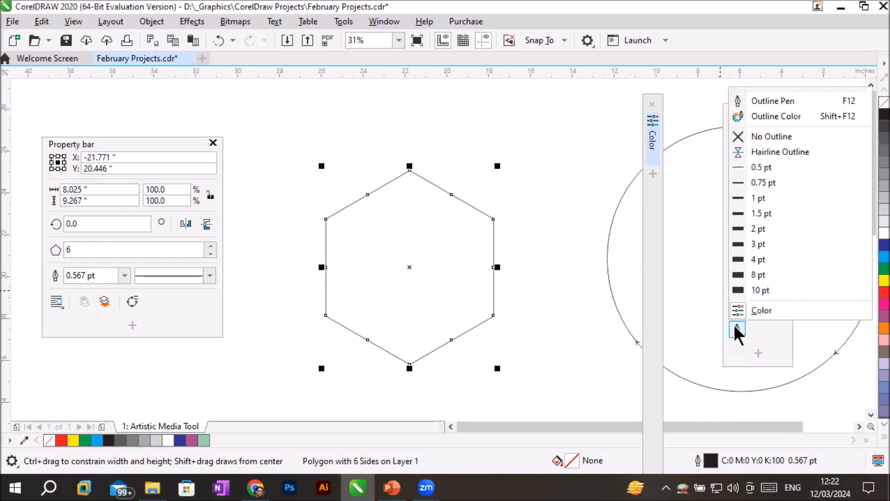
click(755, 274)
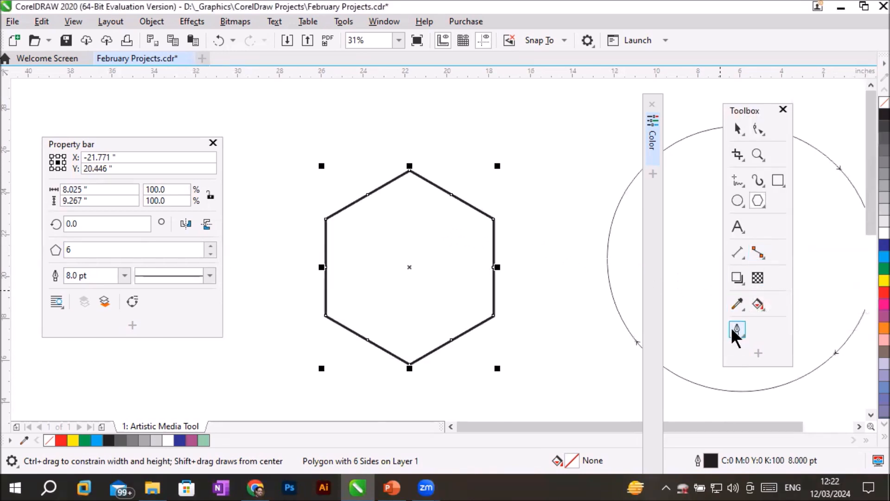
click(737, 330)
click(760, 291)
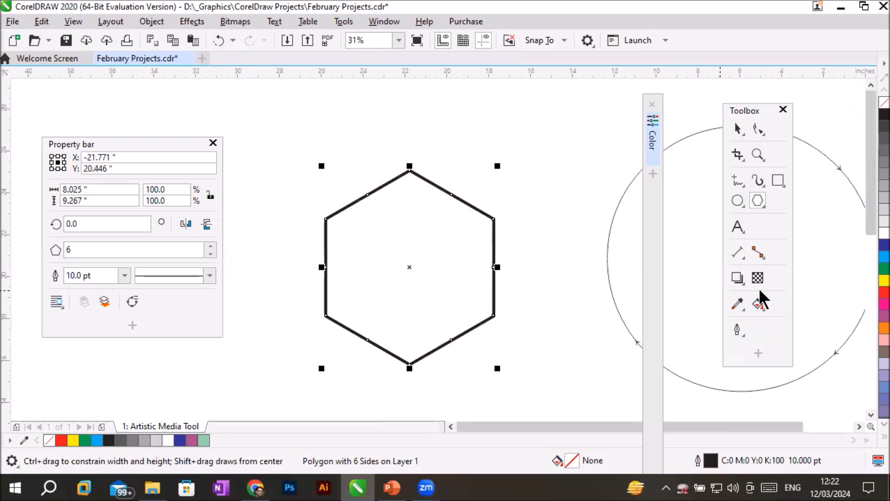
scroll(477, 223, up, 1)
scroll(477, 224, down, 1)
Step: Open the Outline Pen settings for the hexagon and move the dialog aside so the shape can be seen
click(737, 330)
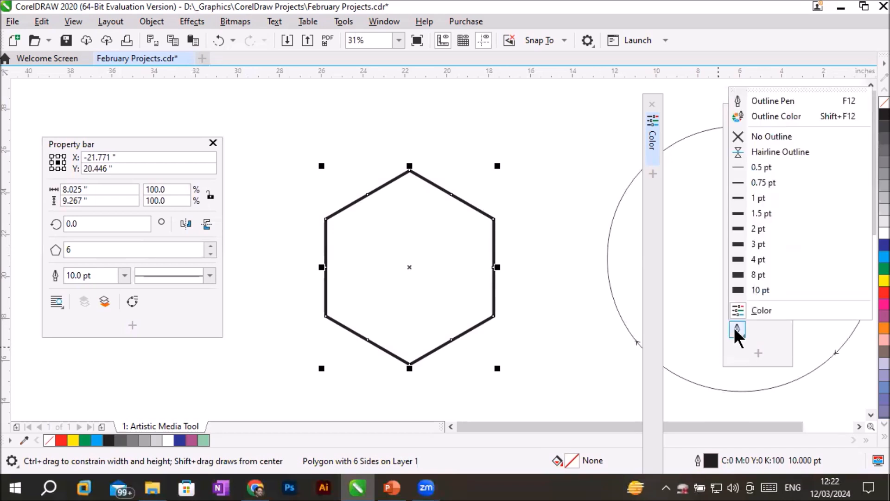
click(775, 101)
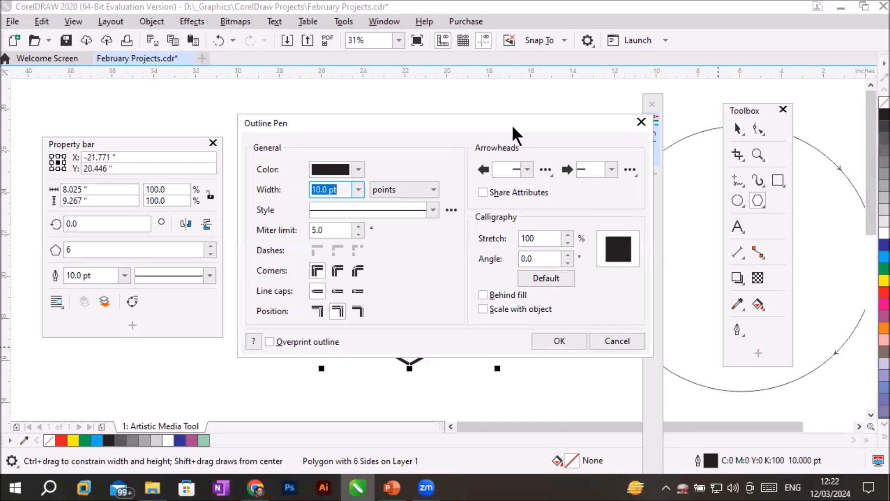
drag(513, 127, 729, 135)
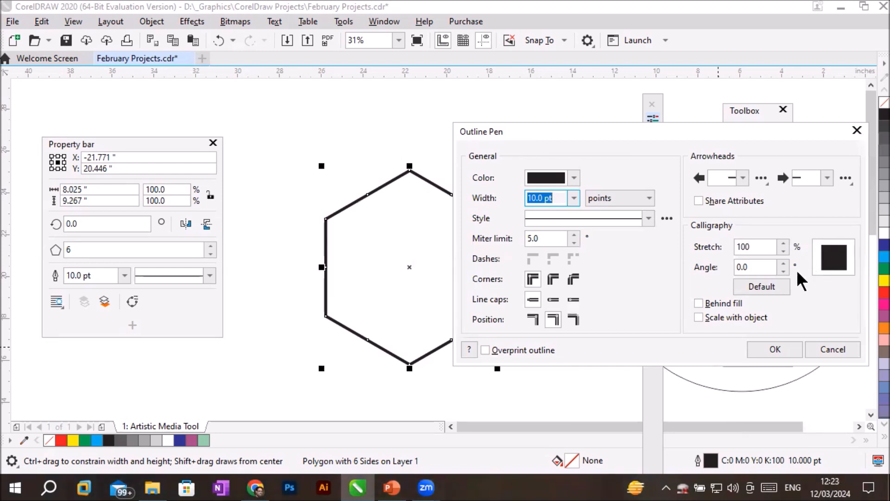
Step: Reduce the calligraphy stretch of the hexagon's outline to 18% and check the effect on the whole shape
click(781, 252)
click(781, 252)
click(781, 252)
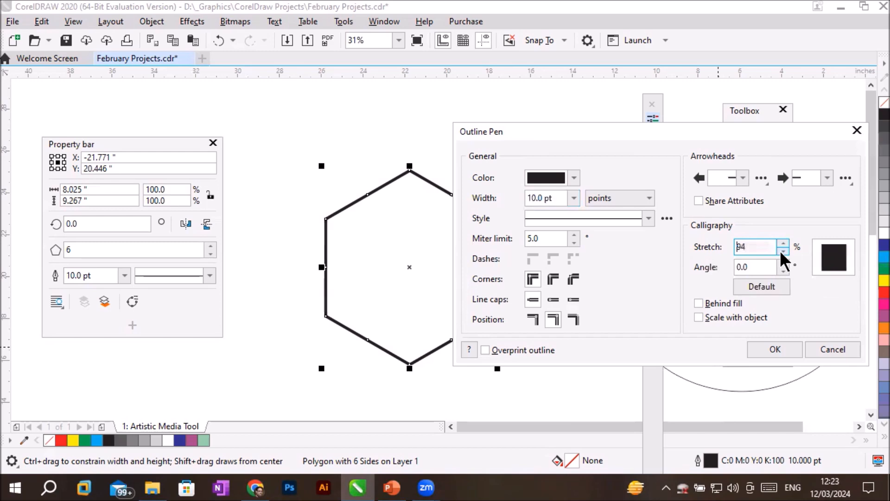
click(782, 242)
click(782, 242)
click(782, 241)
click(783, 250)
click(783, 251)
click(783, 251)
click(783, 250)
click(783, 251)
click(784, 251)
click(783, 251)
click(784, 251)
click(783, 251)
click(783, 250)
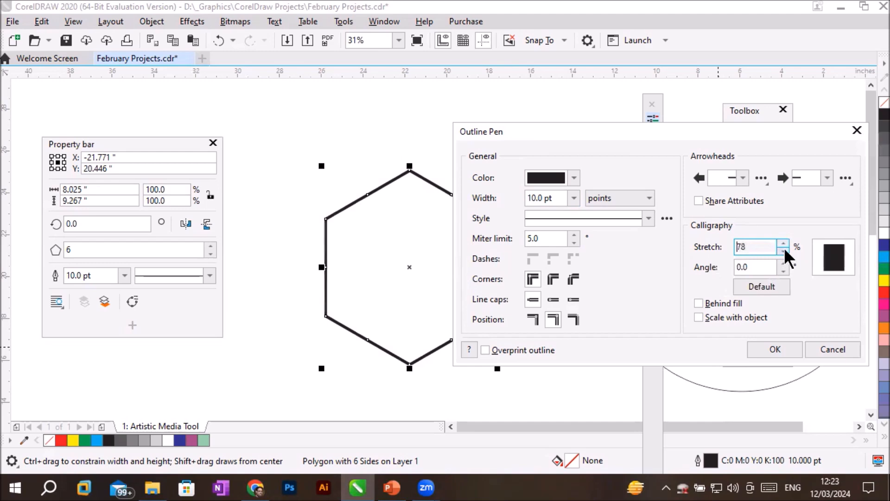
click(783, 250)
click(783, 251)
click(783, 251)
click(784, 250)
click(784, 250)
click(783, 251)
click(783, 251)
click(783, 250)
click(783, 251)
click(783, 250)
click(783, 251)
click(784, 251)
click(784, 251)
click(783, 251)
click(783, 251)
click(783, 250)
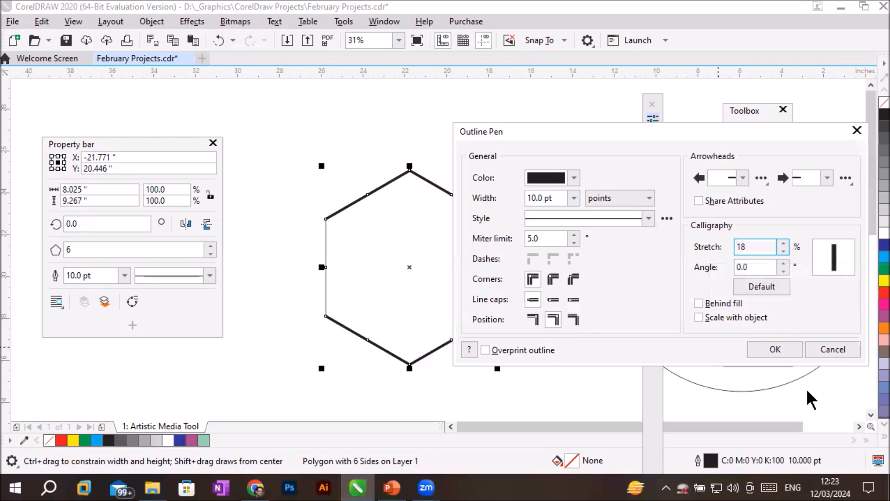
drag(596, 137, 700, 194)
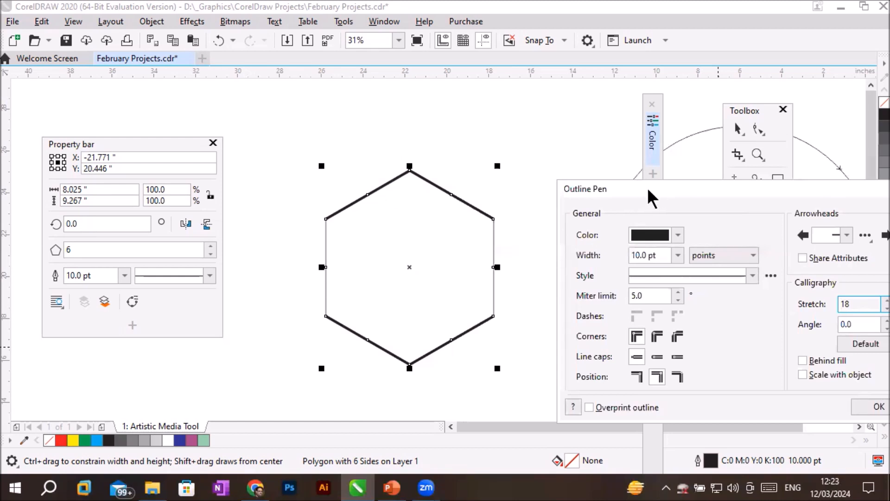
drag(647, 187, 555, 129)
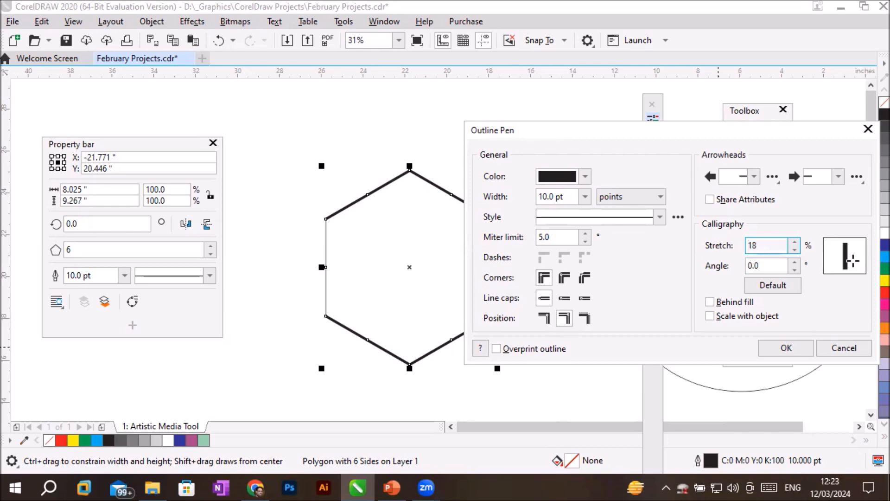
Step: Set the calligraphy angle of the hexagon's outline to 54 degrees and check the effect on all six sides
click(792, 260)
click(791, 260)
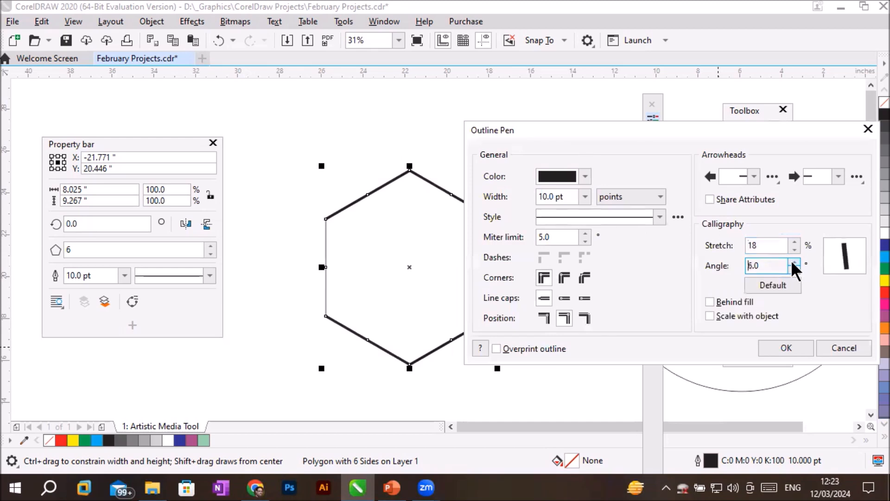
click(791, 260)
click(791, 260)
click(791, 260)
click(791, 260)
click(791, 260)
click(790, 260)
click(791, 260)
click(791, 260)
click(791, 260)
click(791, 260)
click(791, 260)
click(791, 260)
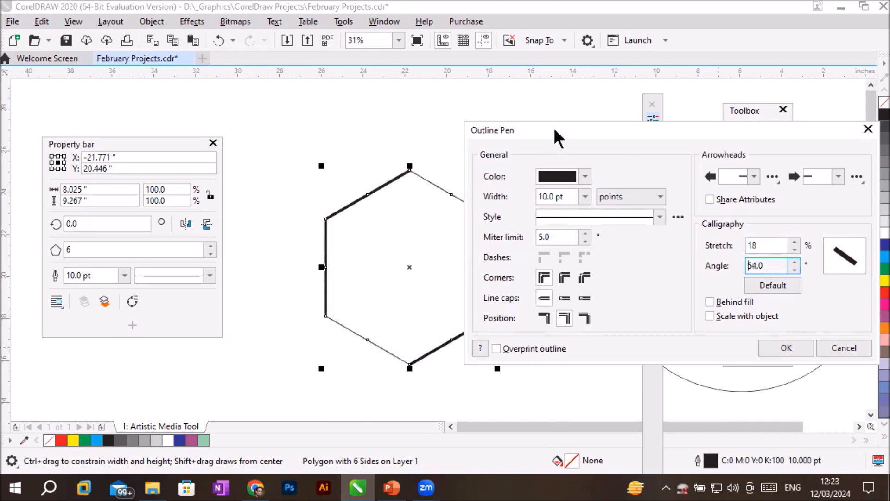
drag(556, 130, 646, 113)
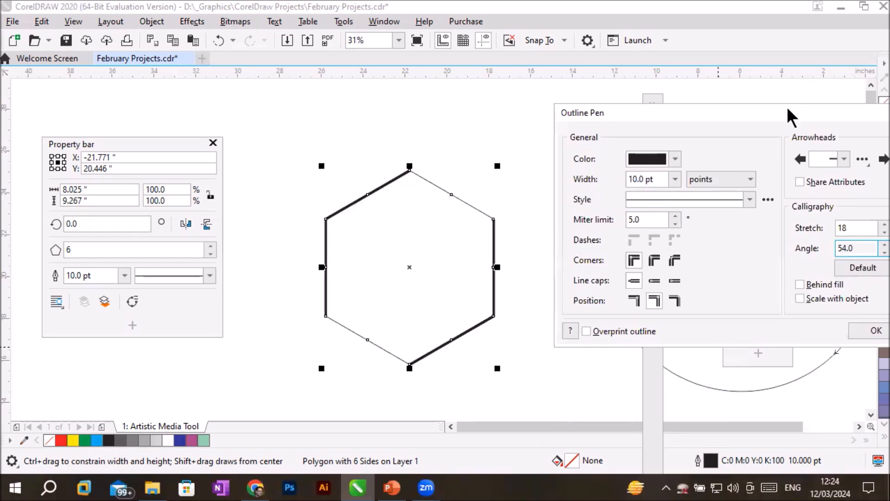
drag(780, 108, 695, 95)
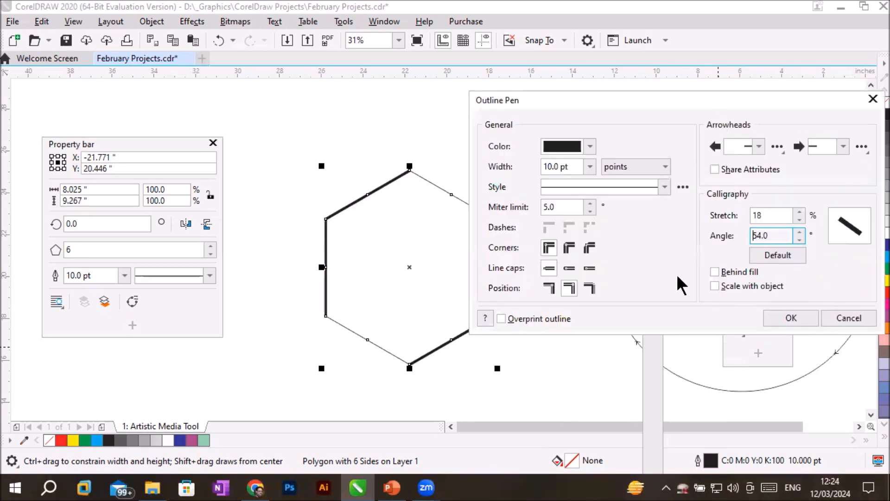
Step: Reshape the hexagon's calligraphic nib freehand to 88% stretch at 47.7 degrees and to 19% at 168.7 degrees
drag(839, 219, 864, 241)
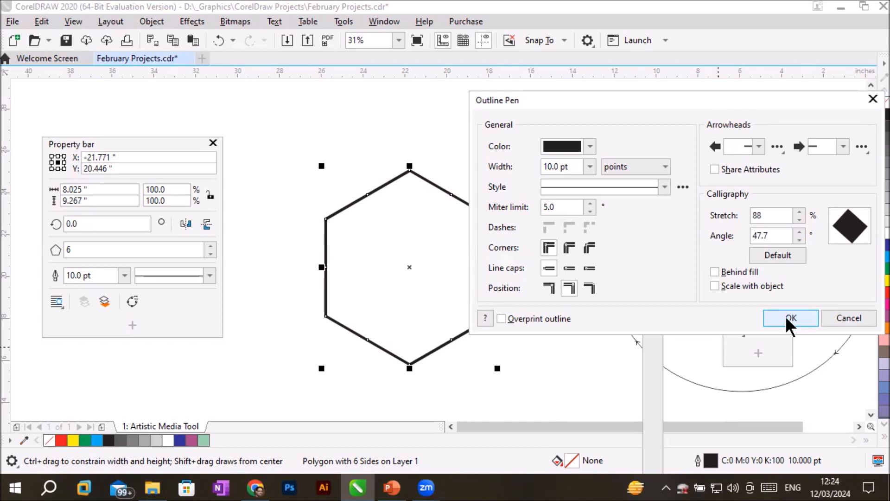
drag(830, 228, 852, 218)
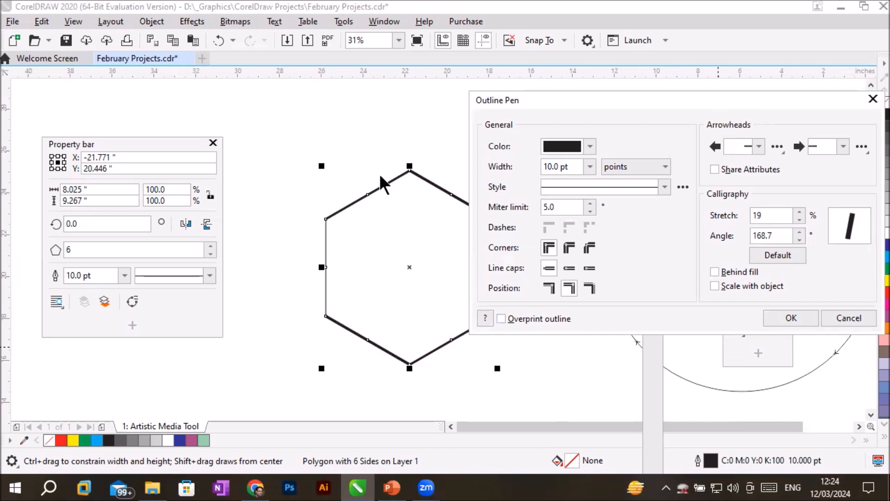
Step: Restore the default calligraphy settings, reshape the nib freehand into a flat, slightly tilted bar, and apply it to the hexagon's outline
click(779, 254)
drag(784, 216, 702, 212)
drag(769, 240, 734, 232)
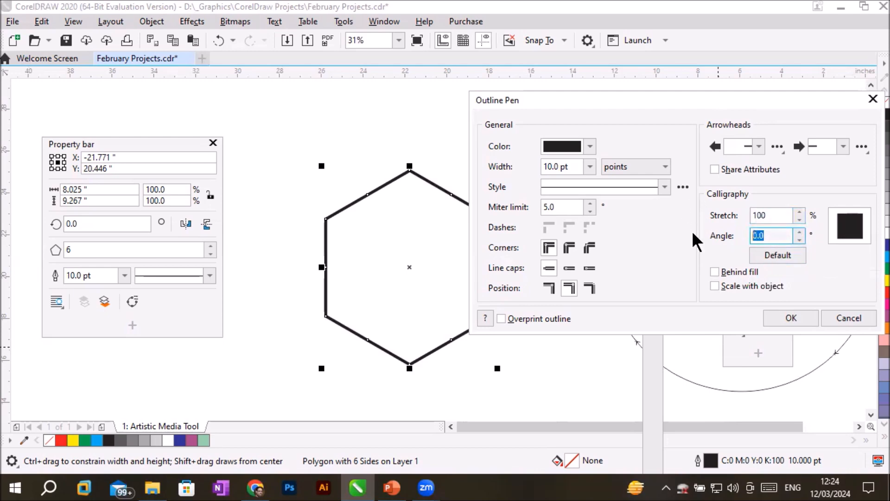
drag(849, 227, 850, 222)
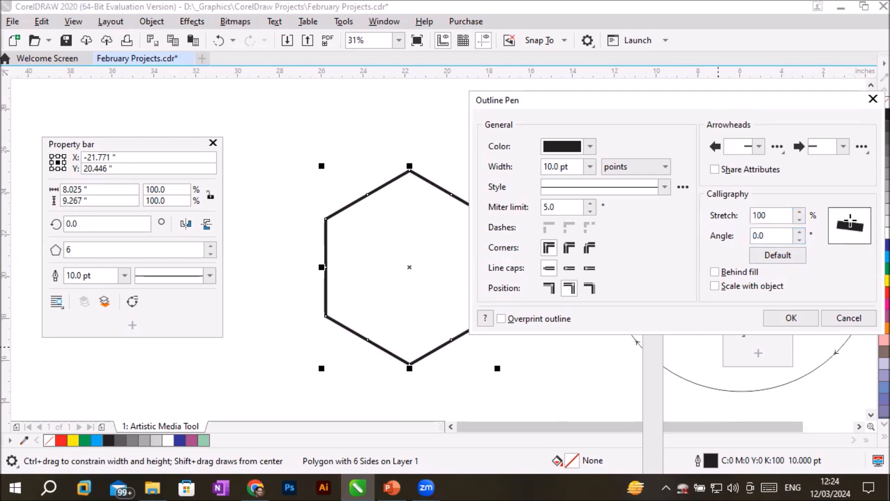
click(791, 318)
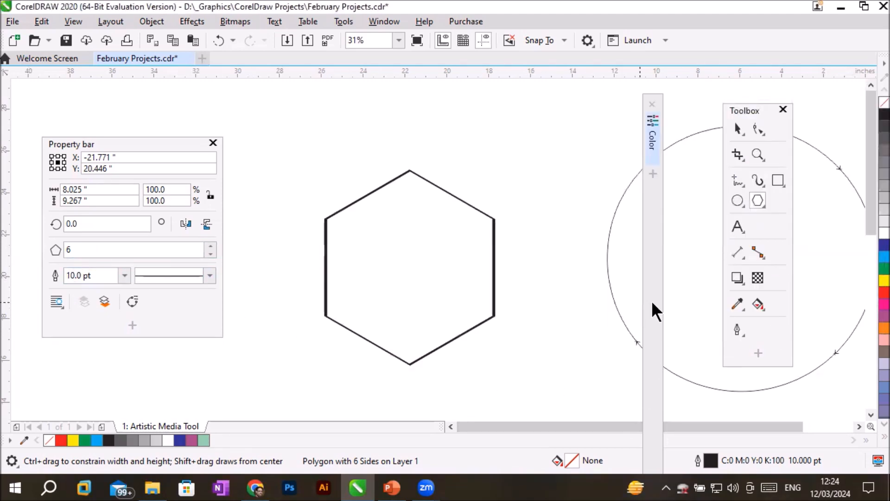
Step: Draw an ellipse about 4.7 by 4.5 inches in the middle of the hexagon
click(737, 200)
drag(361, 220, 459, 315)
scroll(446, 308, up, 2)
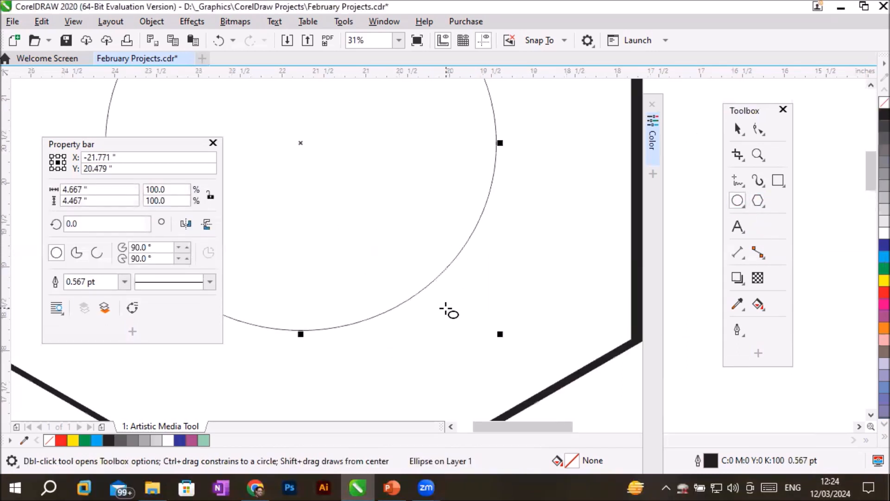
scroll(446, 308, down, 1)
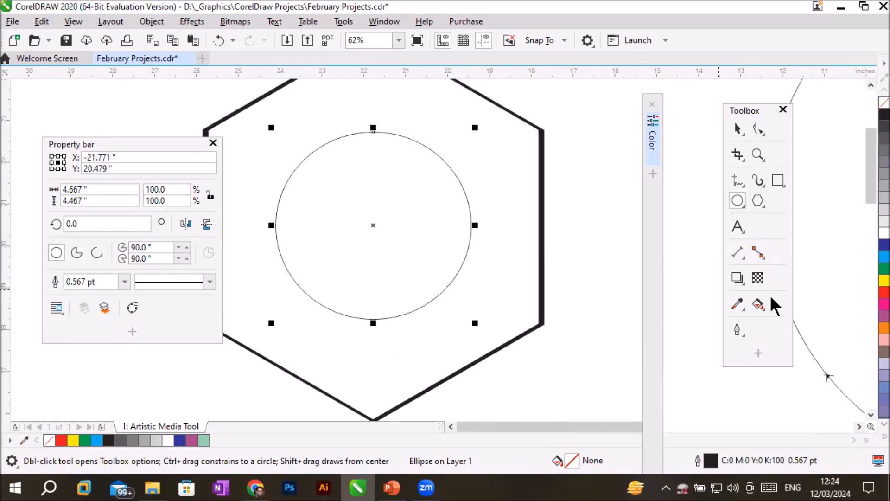
Step: Set the ellipse's outline width to 36 pt in the Outline Pen settings, keeping the dialog clear of the shape
click(737, 330)
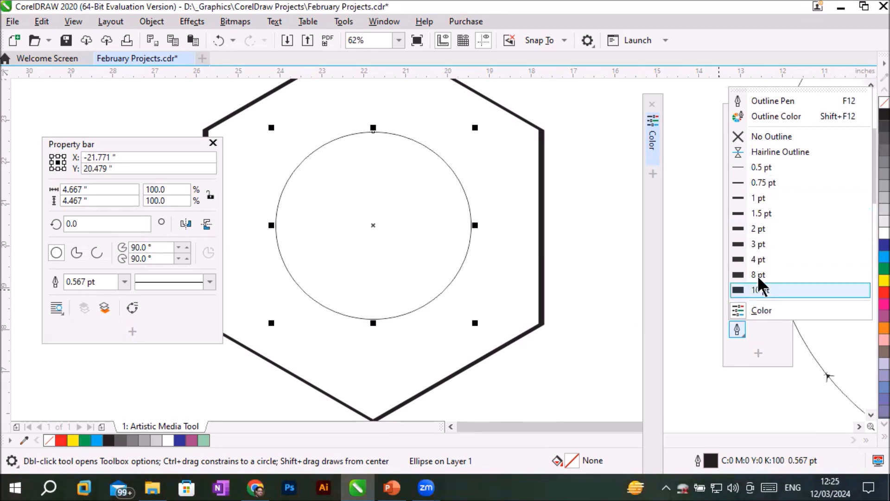
click(784, 102)
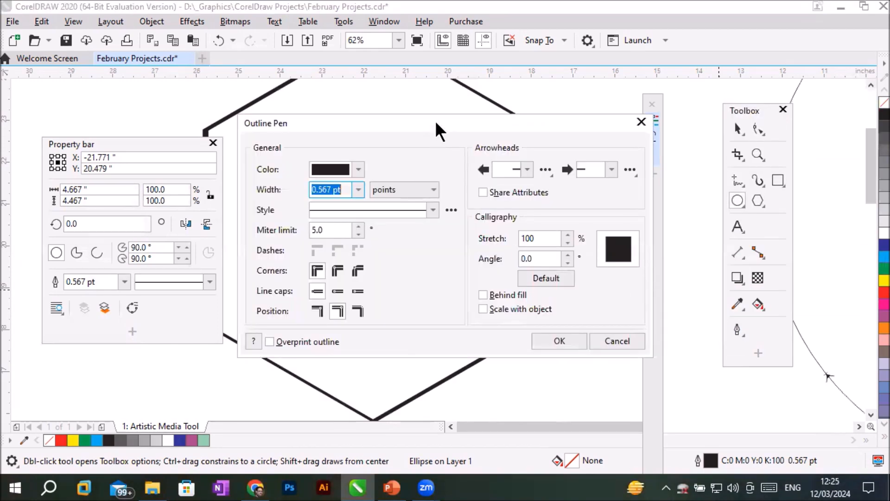
drag(435, 130, 676, 80)
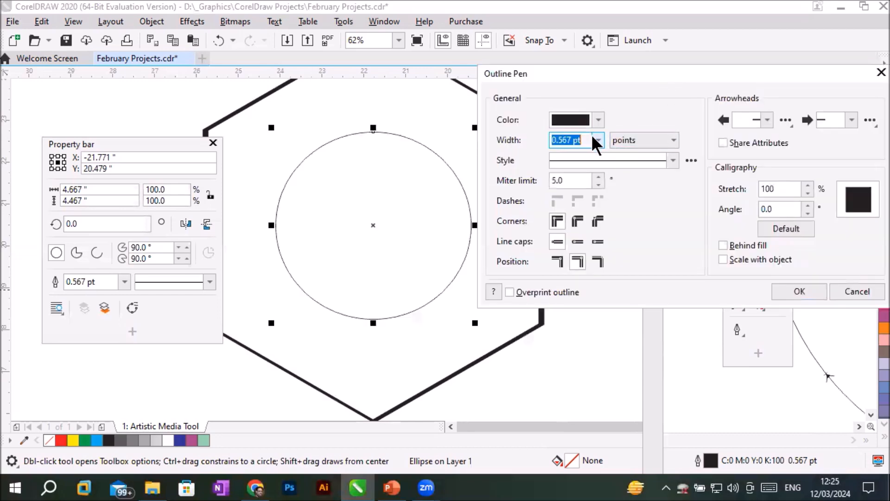
click(594, 138)
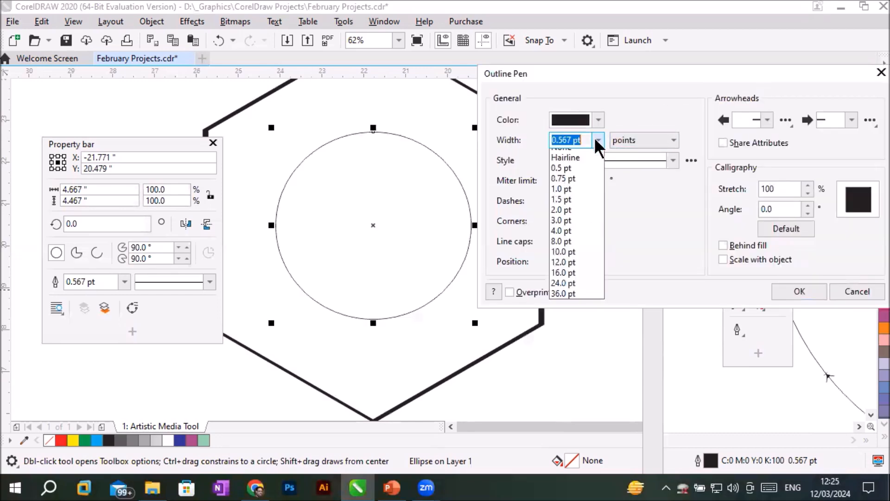
click(560, 302)
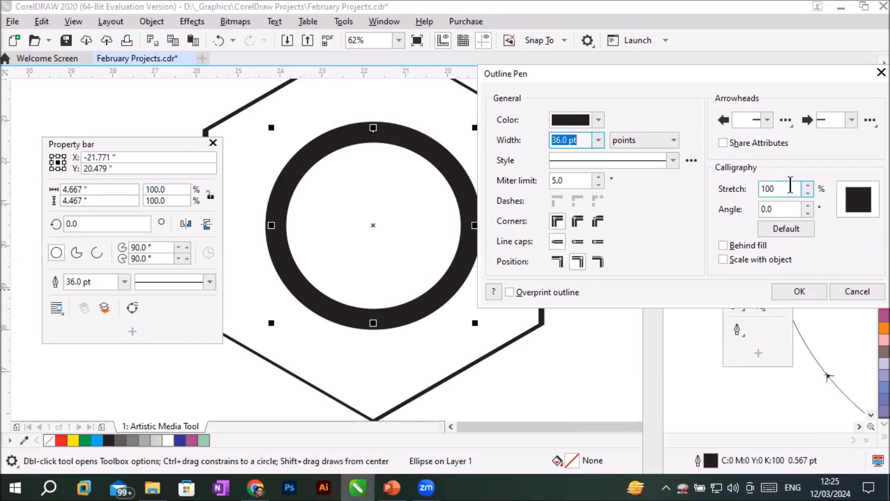
Step: Try a freehand calligraphic nib of about 30% stretch at -110.6 degrees on the ellipse, and restore the default nib
mouse_move(849, 194)
mouse_down()
mouse_move(857, 200)
mouse_move(848, 208)
mouse_move(855, 201)
mouse_up()
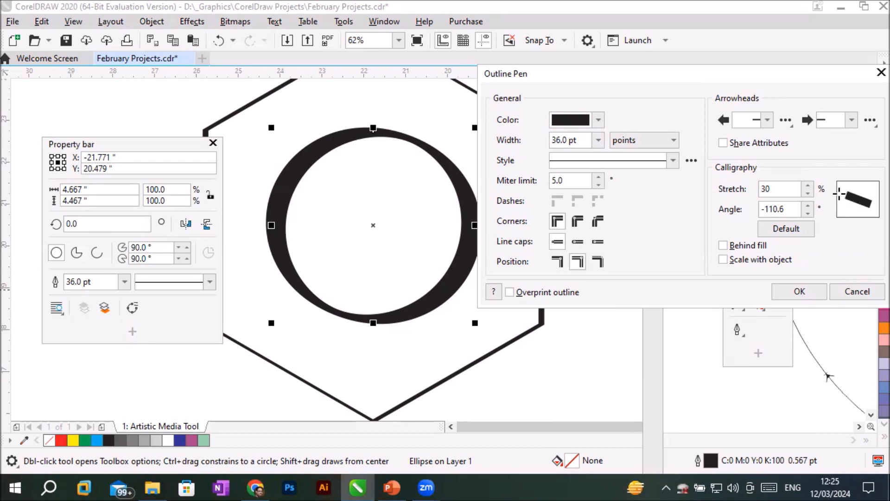
click(785, 229)
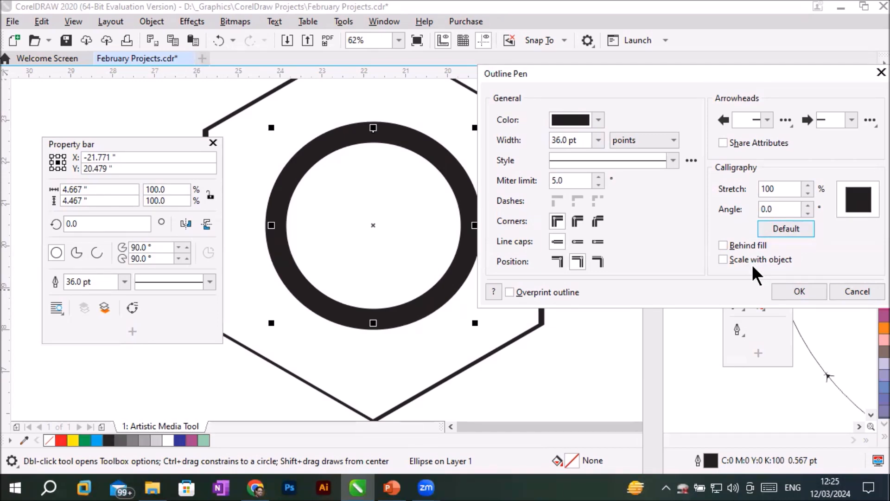
Step: Try the inside and outside outline positions on the ellipse, return to the centered position, and apply the outline settings
click(579, 262)
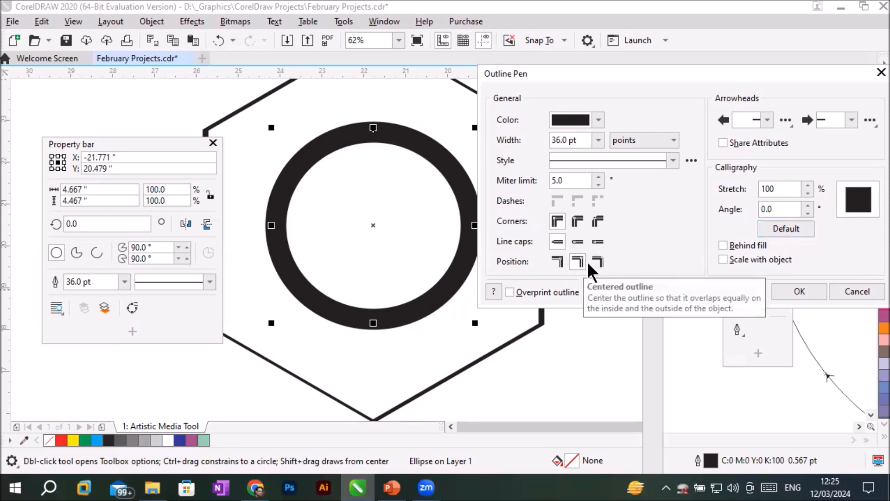
click(600, 258)
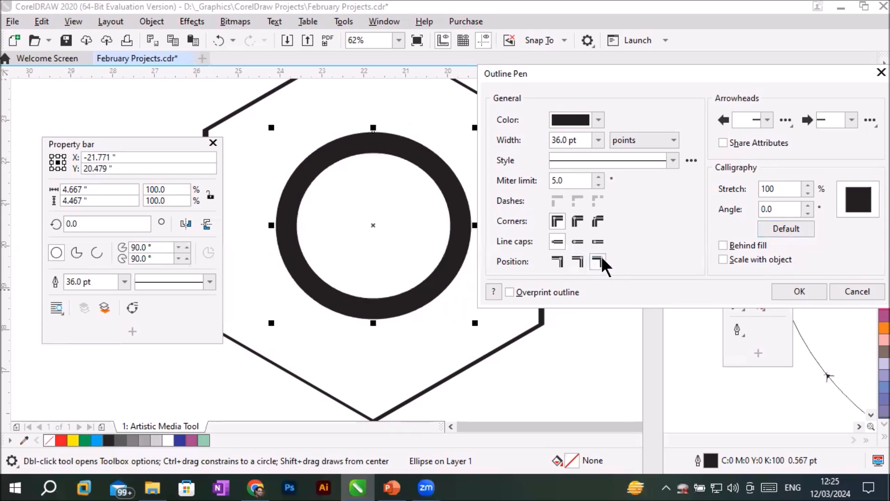
click(557, 260)
click(578, 262)
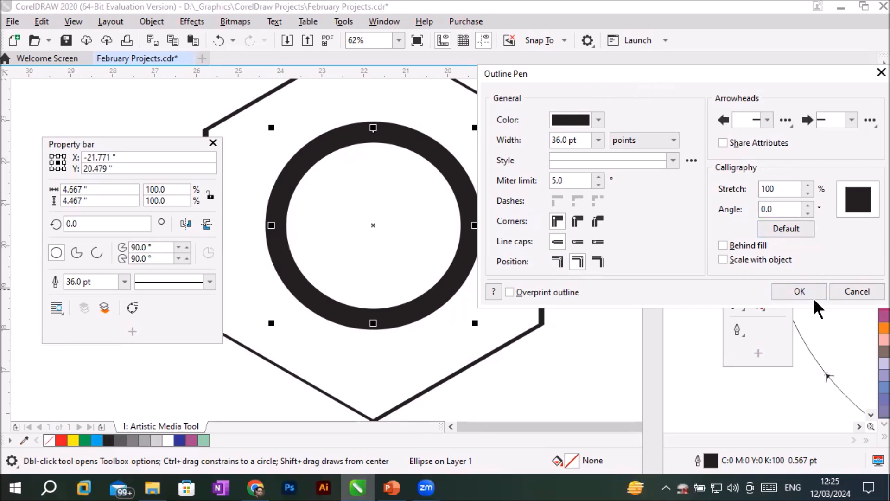
click(798, 284)
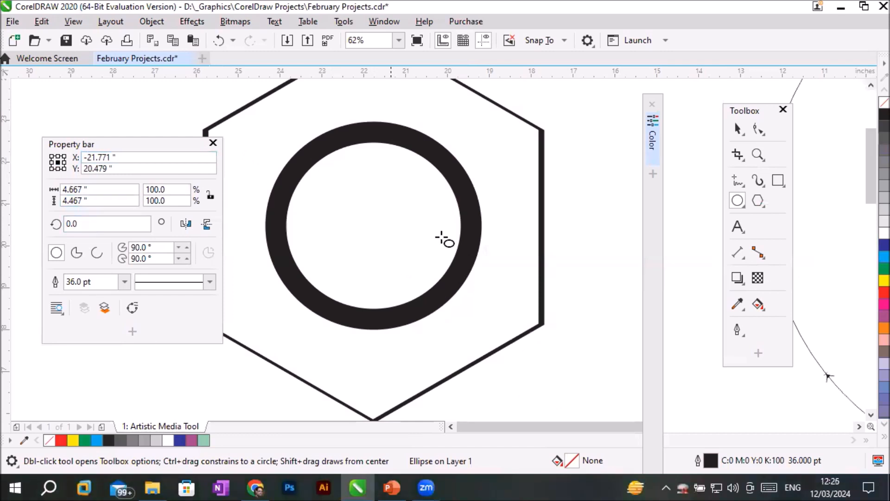
Step: Fill the ellipse inside the hexagon with red
key(space)
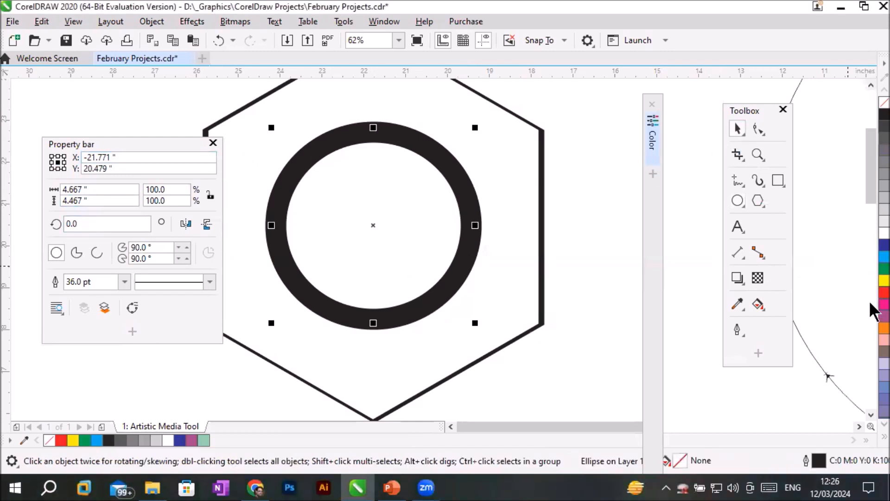
click(883, 292)
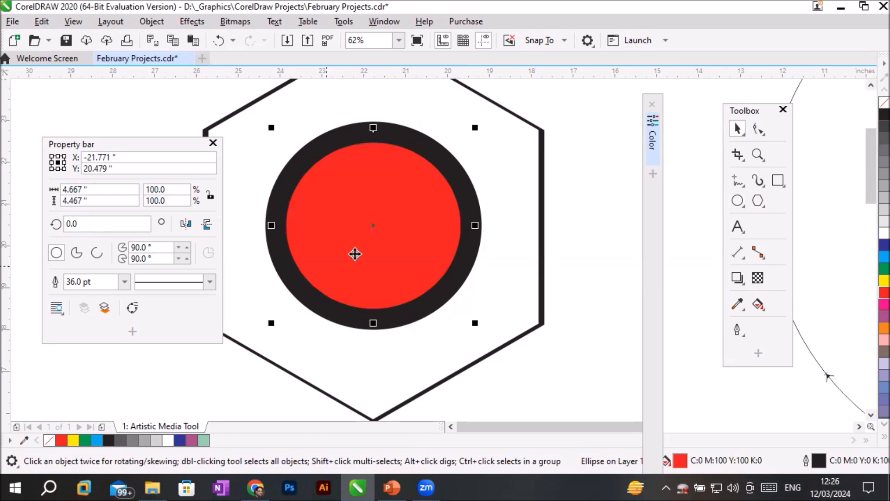
scroll(454, 210, up, 2)
scroll(453, 211, down, 2)
Step: Try the Behind fill option on the red ellipse in the Outline Pen settings, keeping the dialog clear of the shape, and switch it off again
click(736, 331)
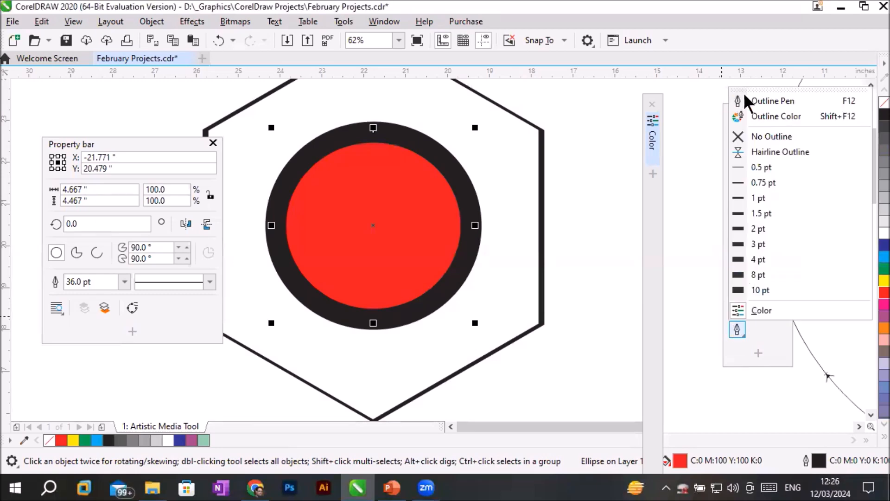
click(754, 99)
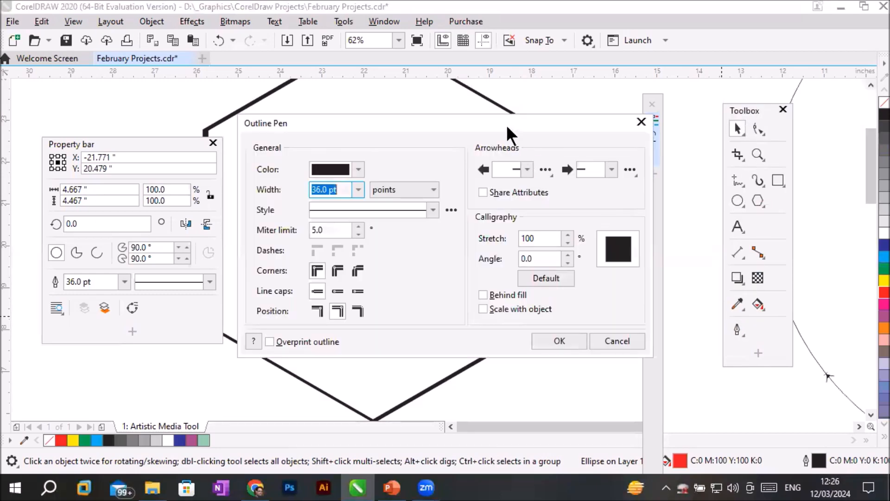
drag(514, 123, 751, 89)
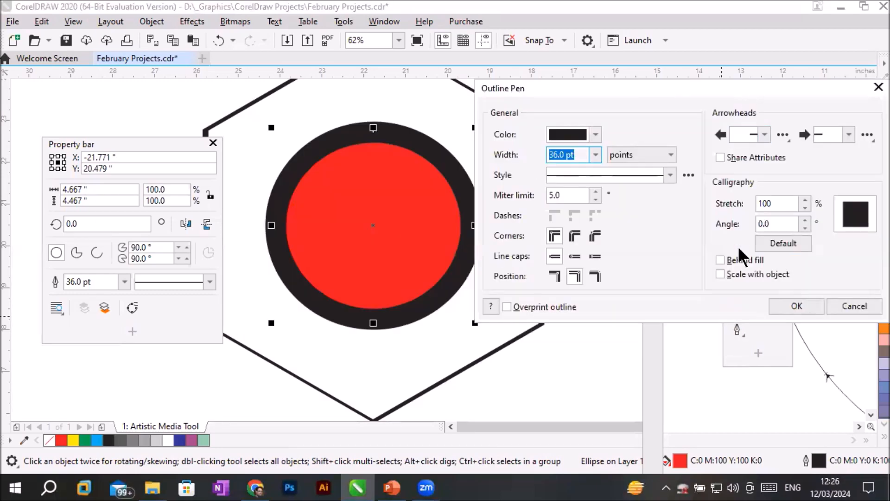
click(724, 258)
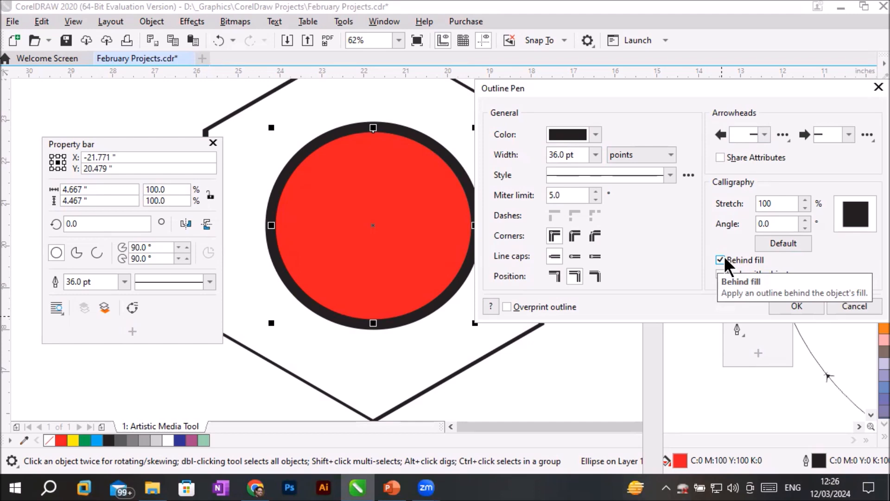
click(720, 260)
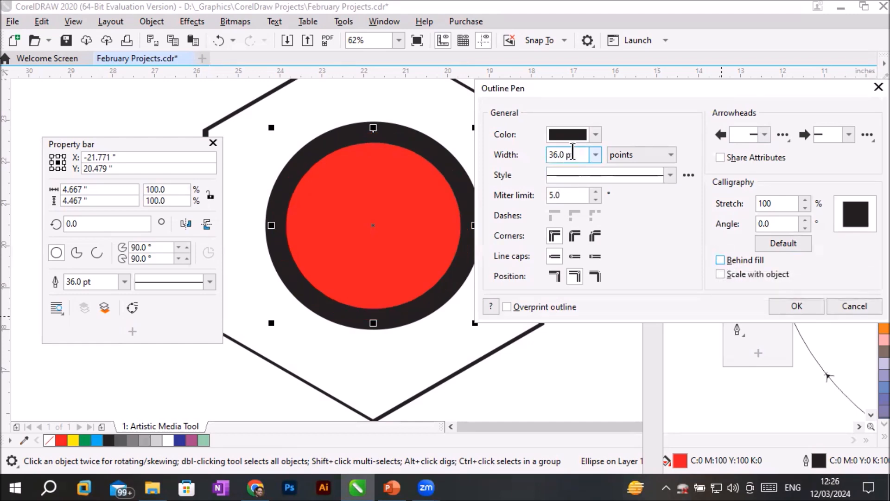
Step: Try the inside outline position on the red ellipse at 36 pt with the outline placed behind the fill
drag(575, 154, 479, 147)
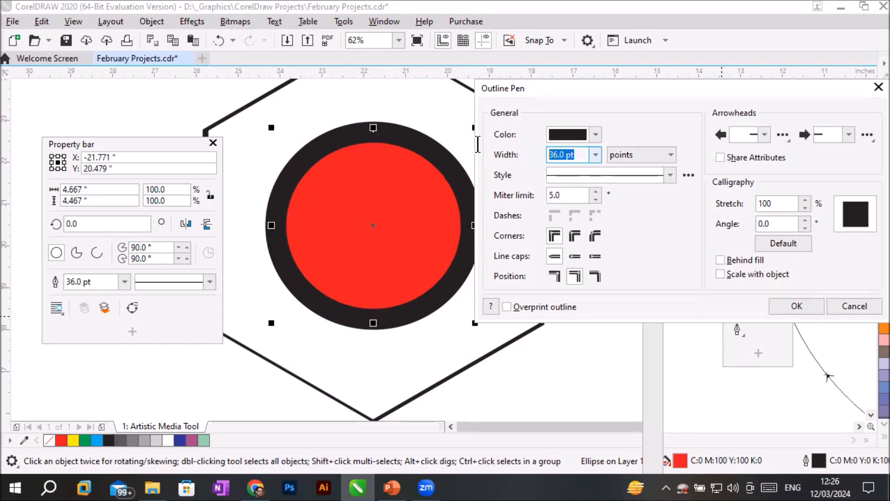
click(584, 155)
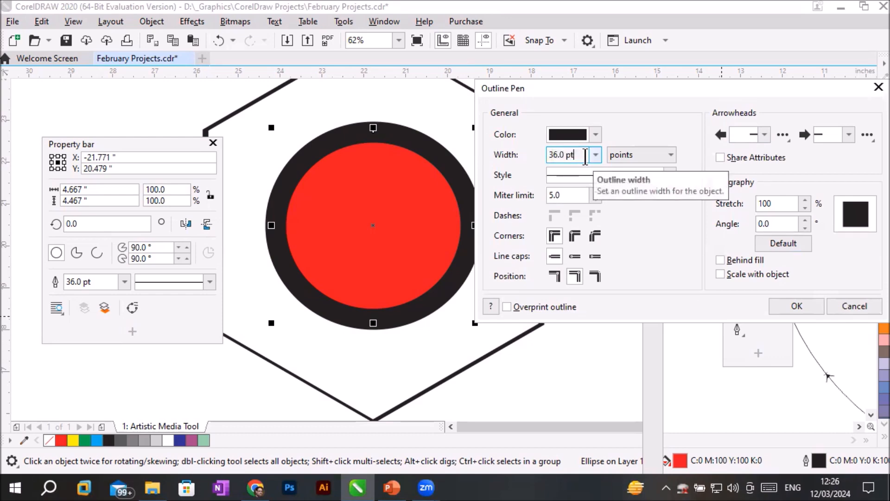
drag(585, 156, 529, 156)
click(573, 155)
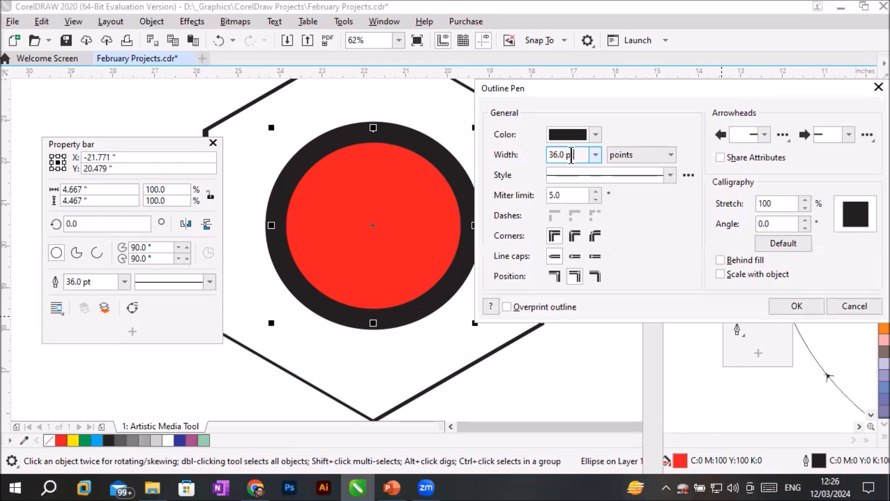
click(594, 274)
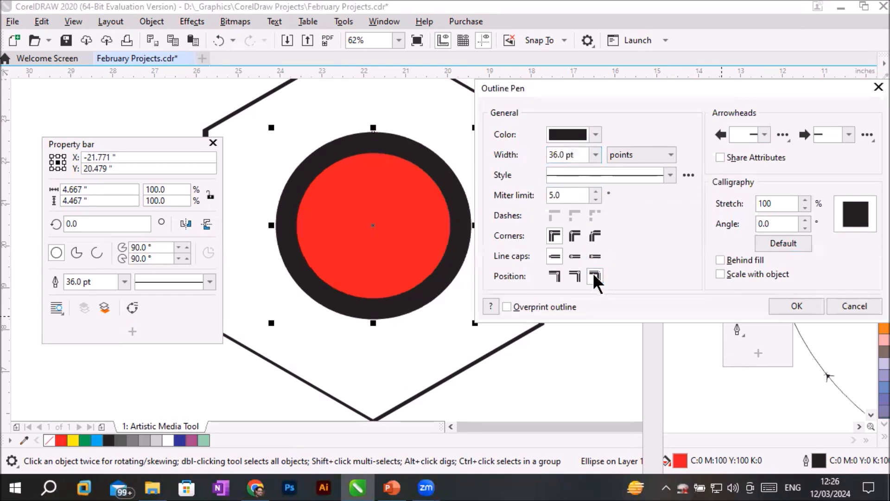
click(720, 260)
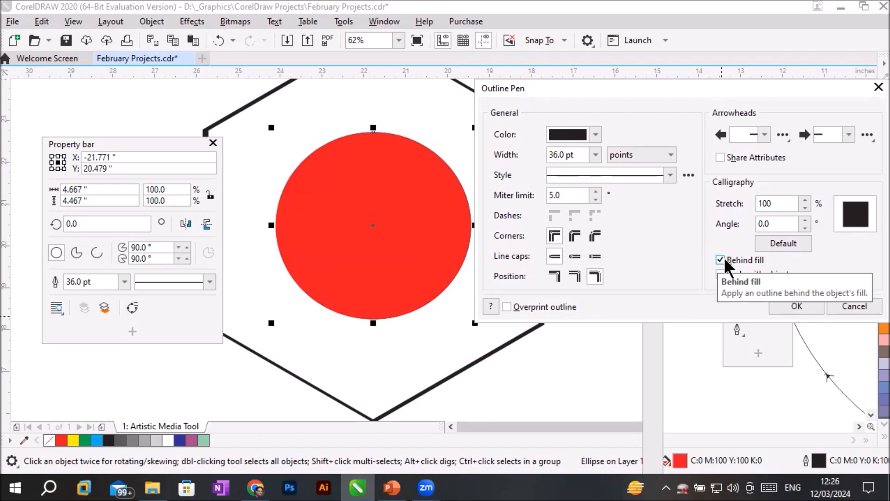
Step: Return the ellipse's outline to the centered position and toggle Behind fill repeatedly to compare both effects, leaving it off
click(574, 276)
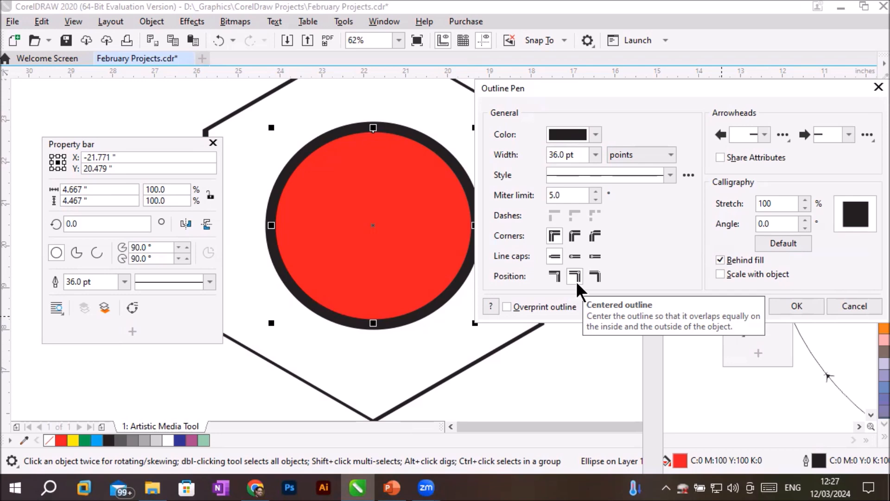
click(735, 257)
click(736, 257)
click(735, 257)
click(735, 257)
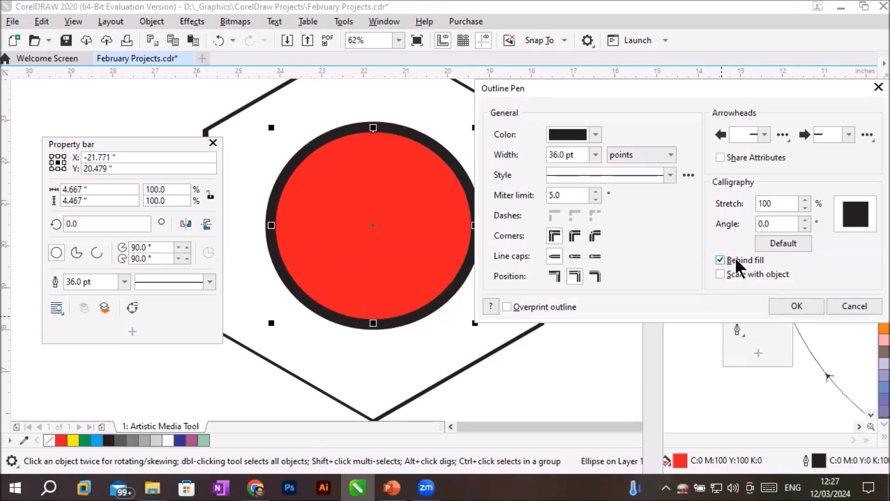
click(735, 256)
click(735, 257)
click(736, 255)
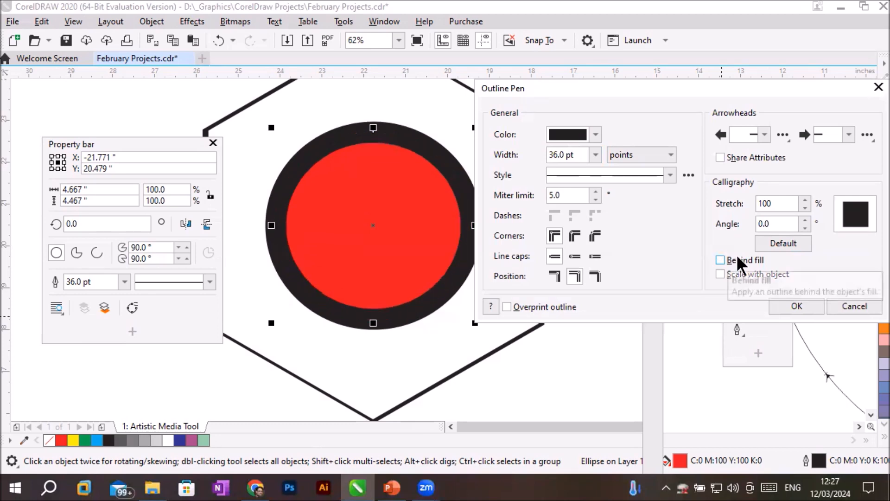
click(736, 254)
click(736, 254)
click(736, 254)
click(738, 256)
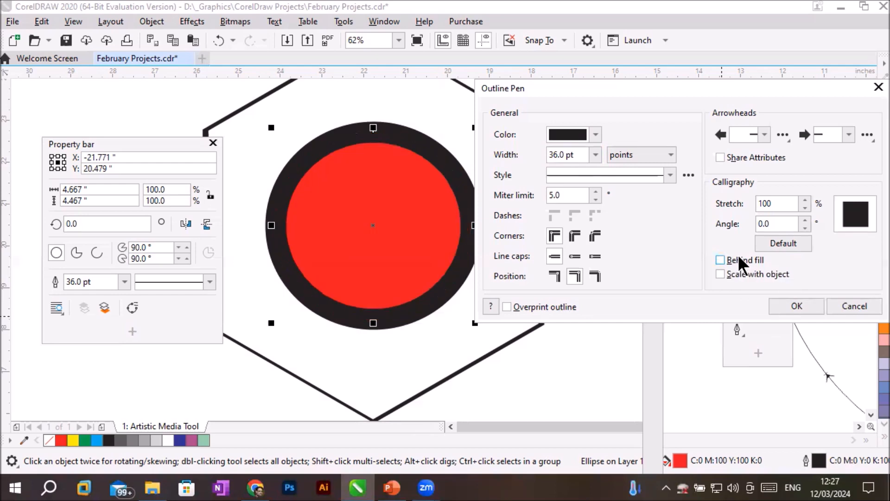
Step: Try the outside outline position with Behind fill on the ellipse, restore the centered position without it, and apply the settings
click(549, 275)
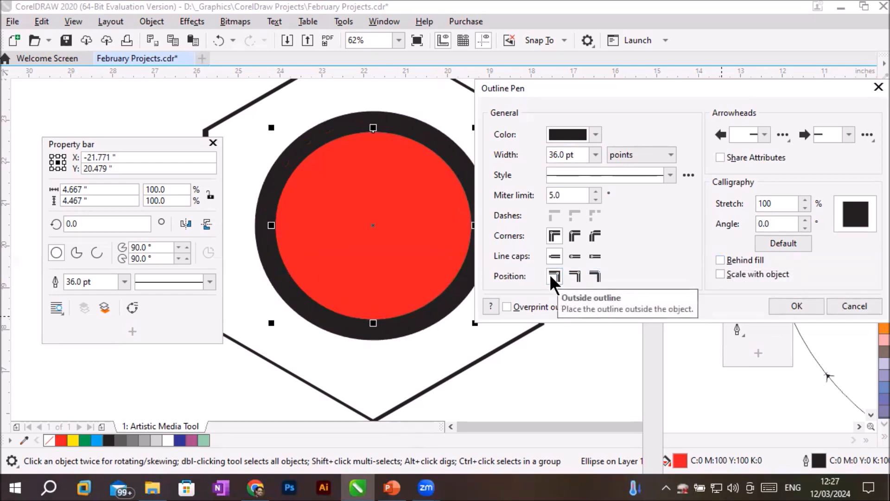
click(720, 260)
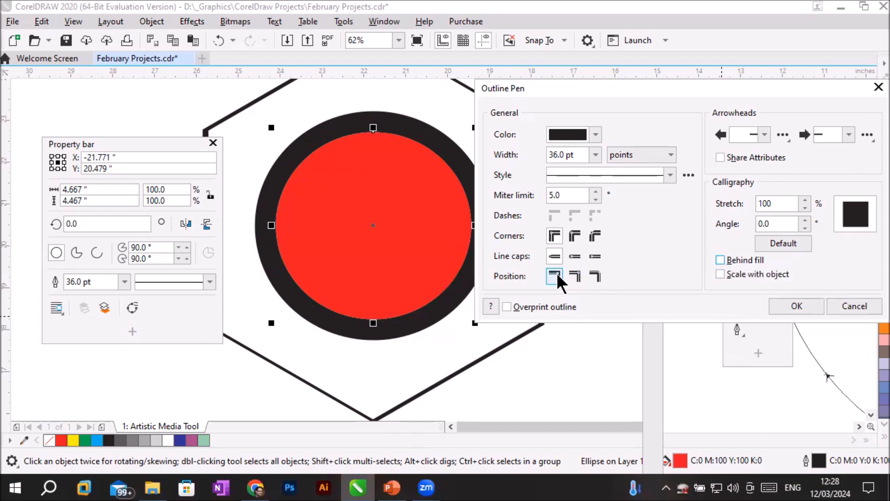
click(571, 274)
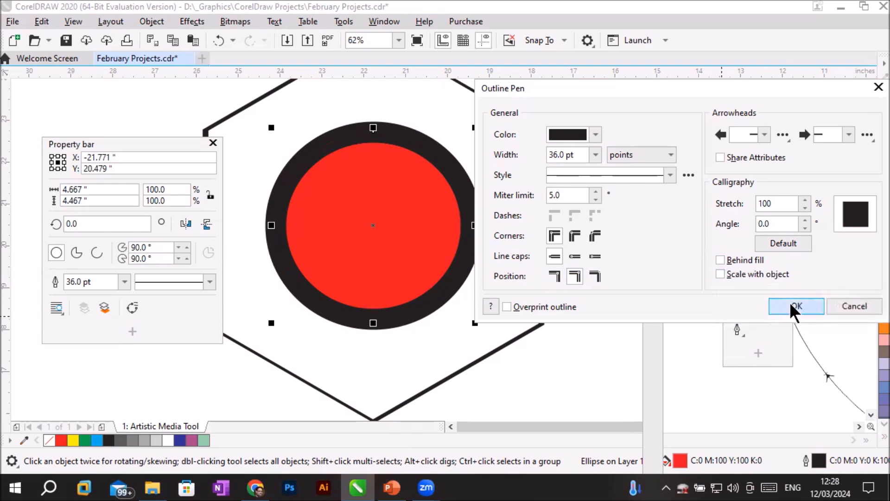
click(795, 306)
Step: Draw a circle about 10.6 inches in diameter in the empty area beyond the circle with arrows
scroll(546, 327, down, 2)
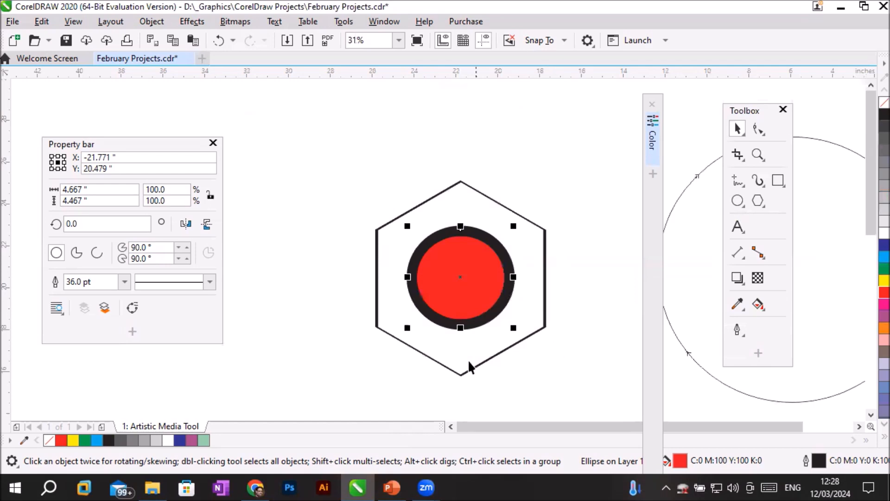
drag(113, 142, 90, 140)
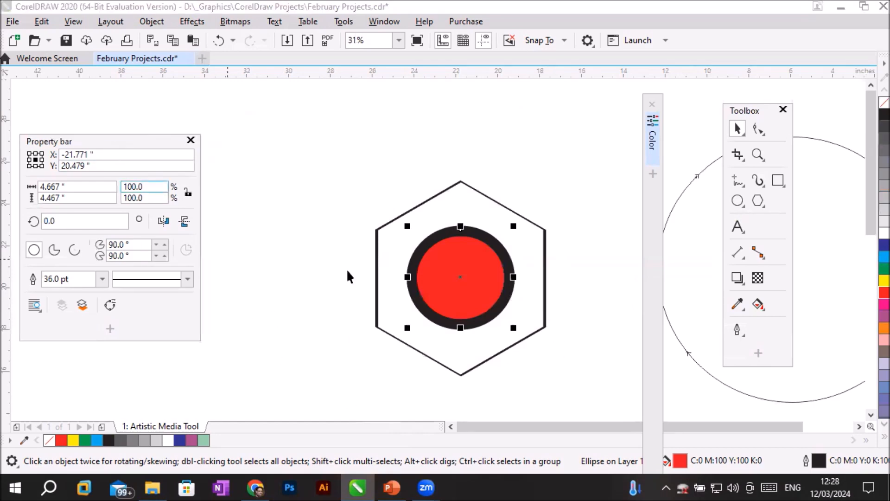
scroll(838, 422, right, 2)
scroll(837, 423, right, 3)
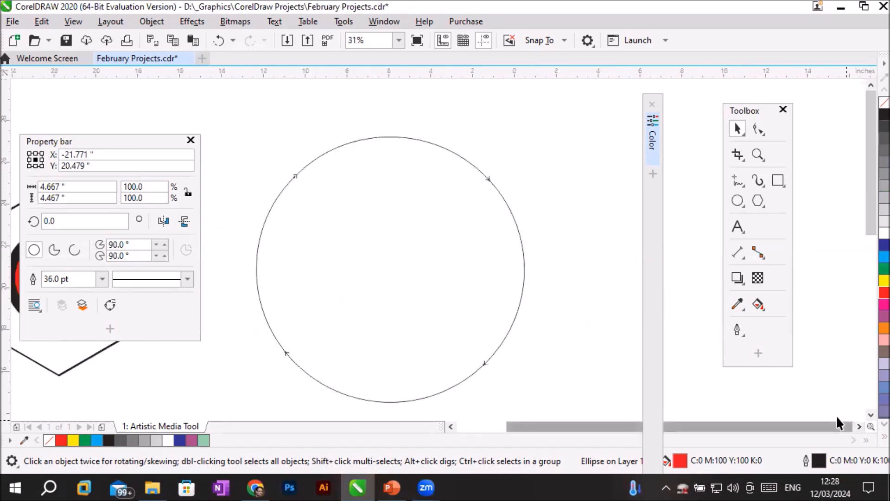
scroll(836, 415, right, 10)
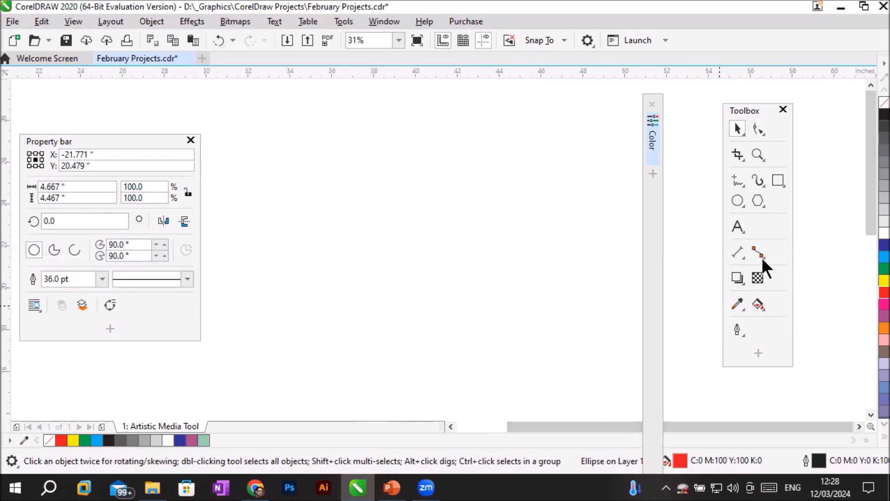
click(737, 201)
drag(306, 139, 529, 354)
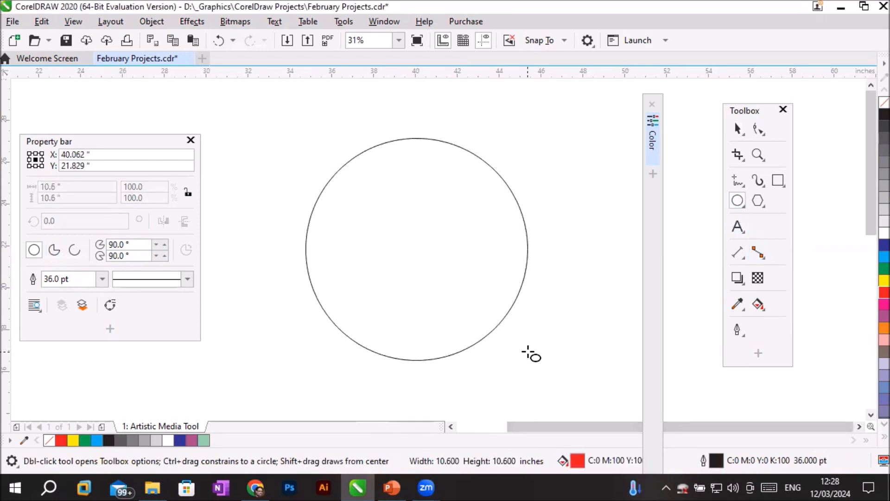
drag(529, 354, 530, 355)
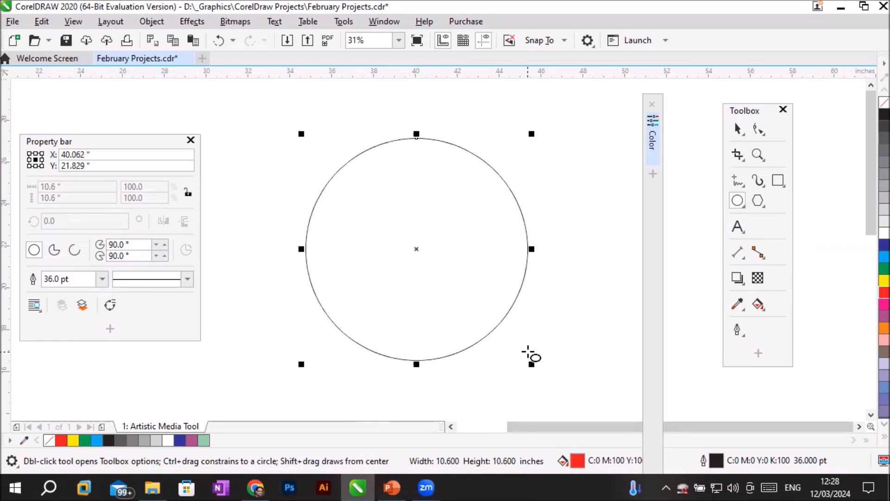
Step: Try a 4 pt outline on the new circle, and set its outline width to 10 pt
click(737, 330)
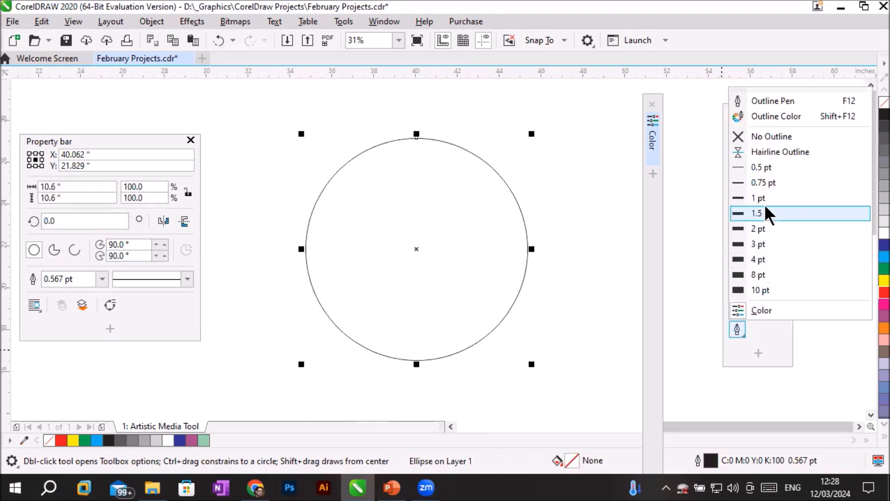
click(757, 259)
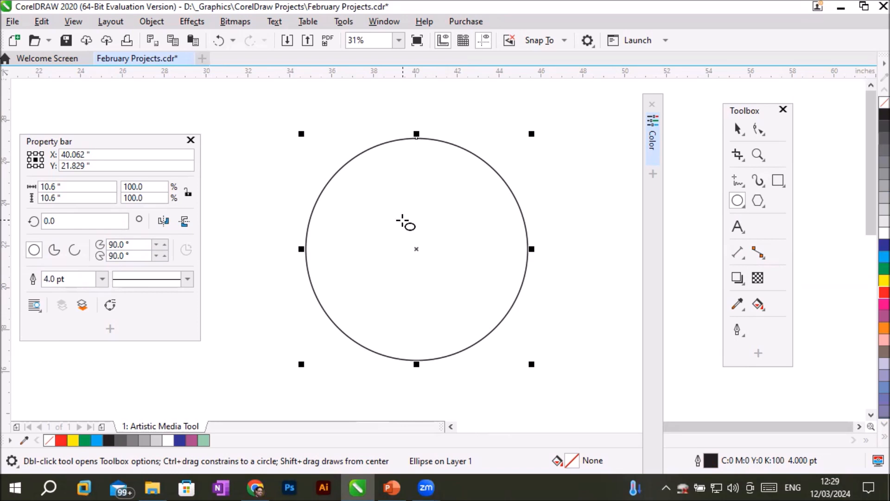
click(738, 329)
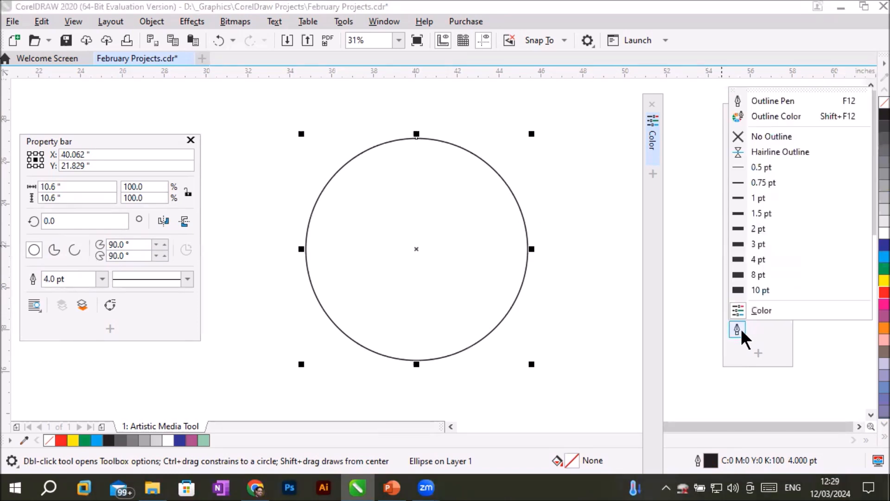
click(760, 289)
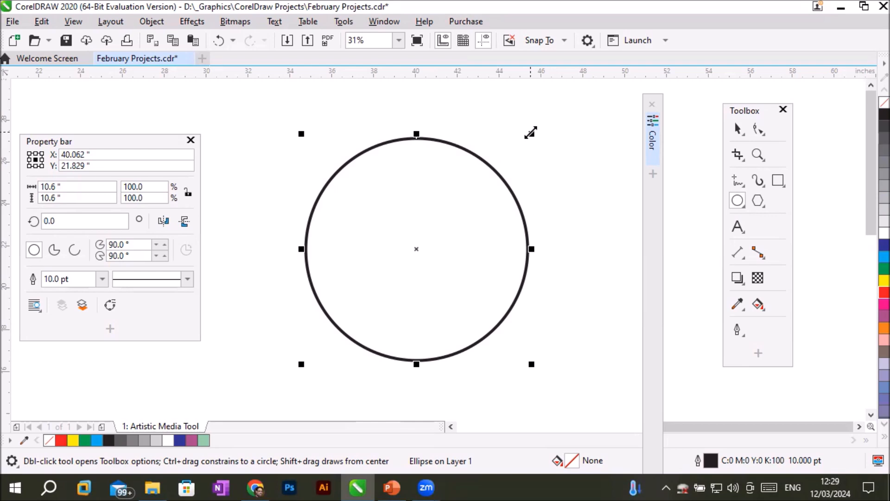
Step: Create a concentric copy of the circle scaled down to about 8.4 inches in diameter
drag(530, 132, 519, 147)
key(shift)
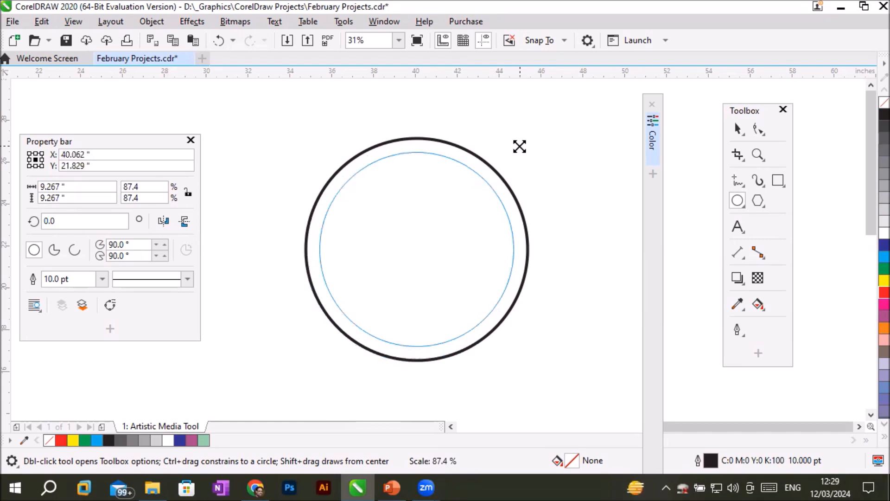
mouse_move(519, 146)
mouse_down()
mouse_move(484, 172)
mouse_move(531, 156)
mouse_up()
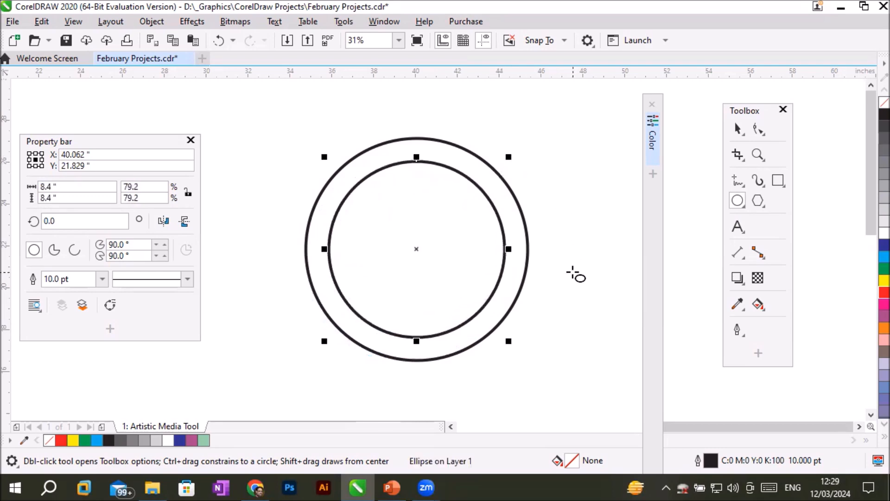
Step: Repeat the scaled duplication four times to fill the circle with evenly spaced concentric rings
key(ctrl+r)
key(ctrl+r)
key(ctrl+r)
key(ctrl+r)
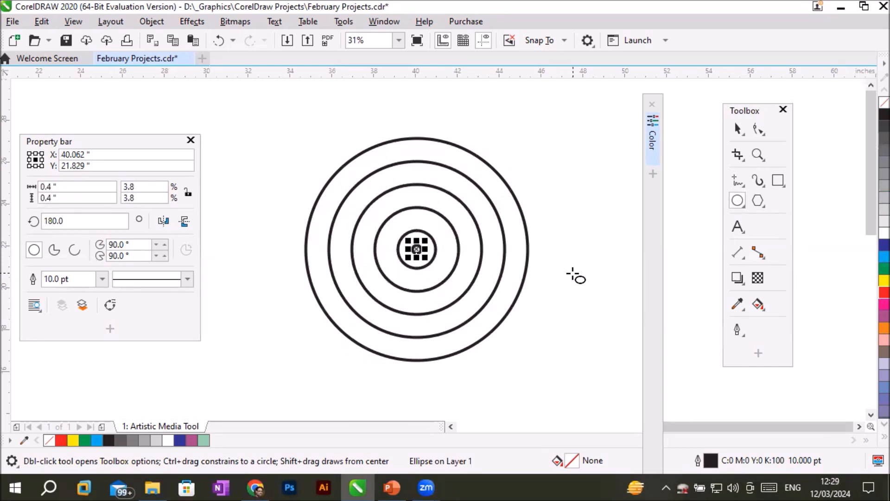
Step: Turn on Scale with object in the Outline Pen settings of the innermost circle
scroll(485, 204, up, 1)
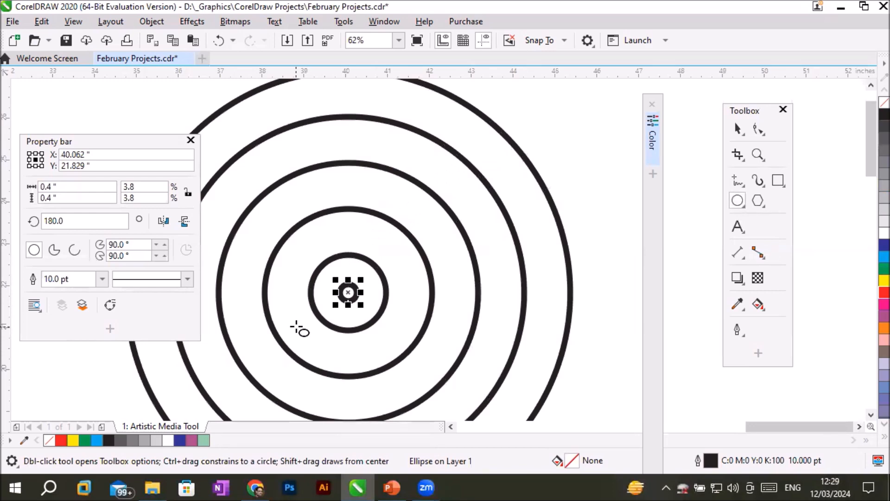
scroll(342, 316, up, 2)
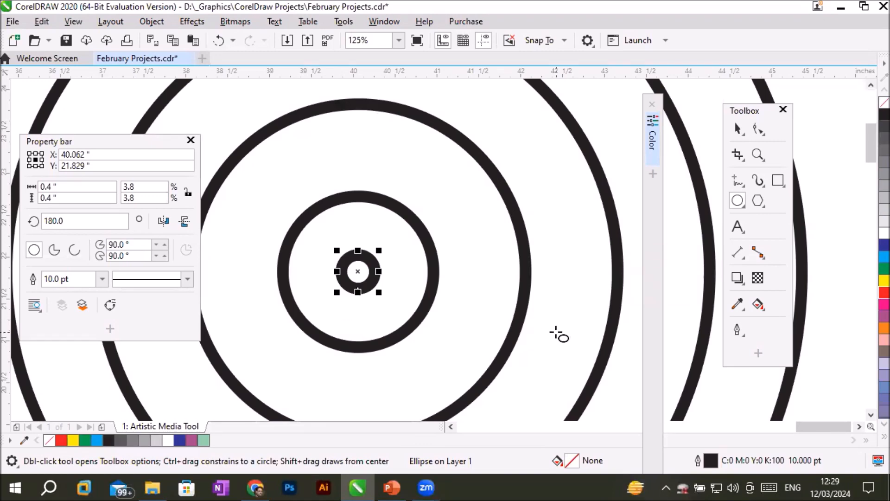
click(737, 330)
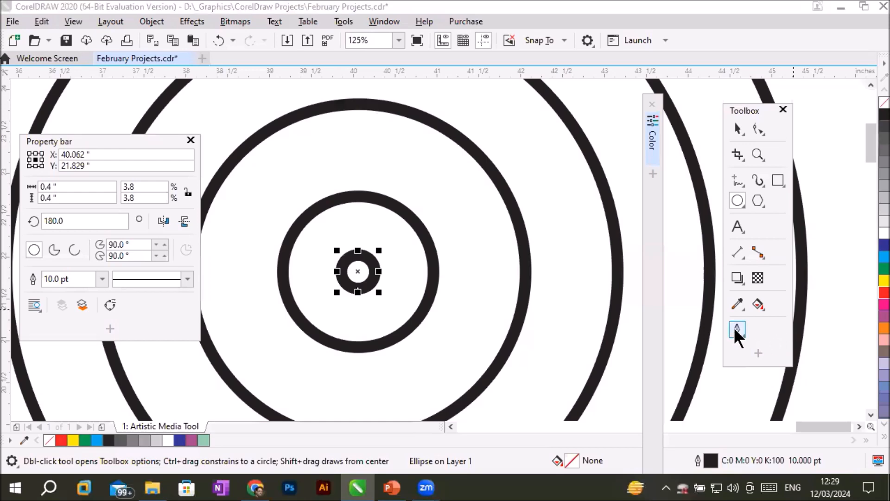
click(761, 101)
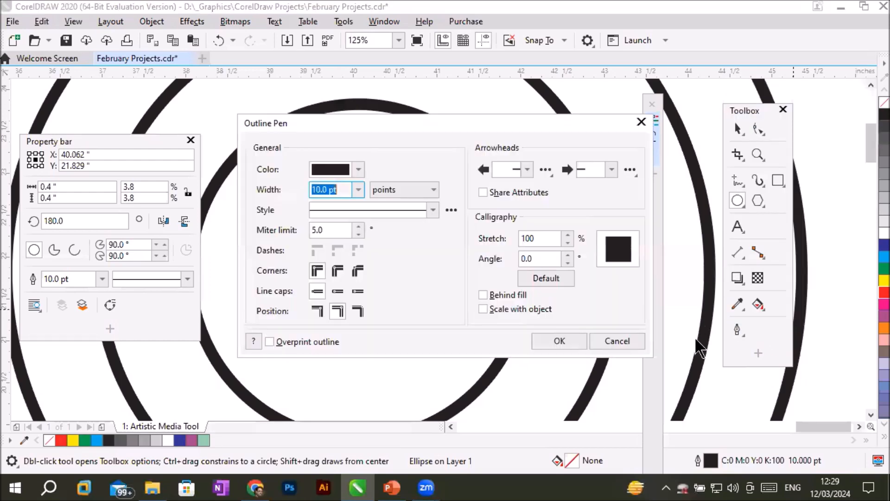
drag(413, 121, 670, 109)
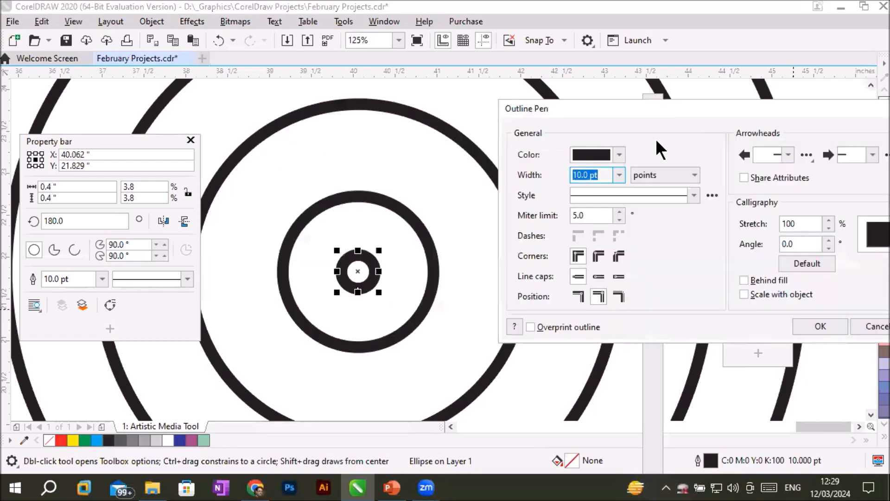
click(600, 176)
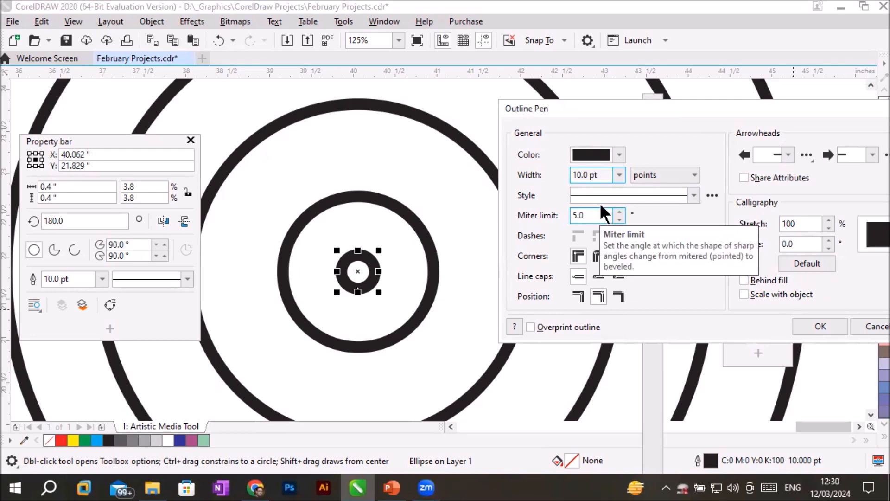
drag(598, 175, 560, 174)
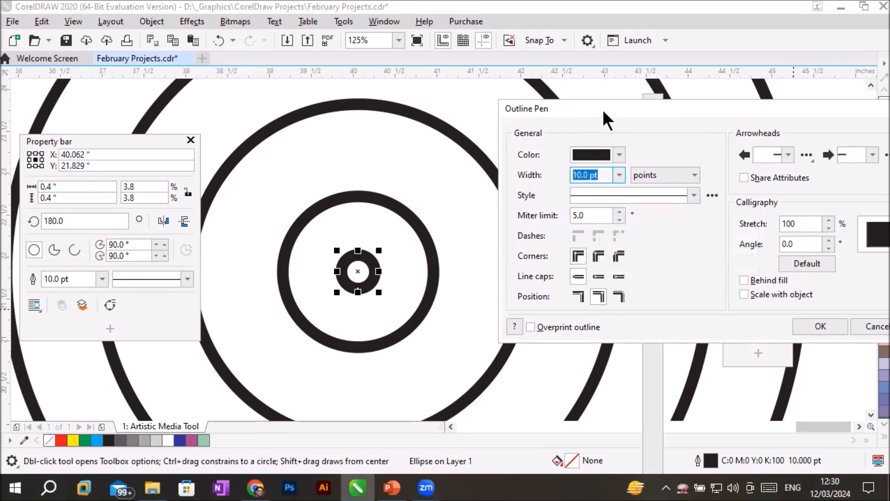
drag(597, 109, 448, 108)
click(603, 293)
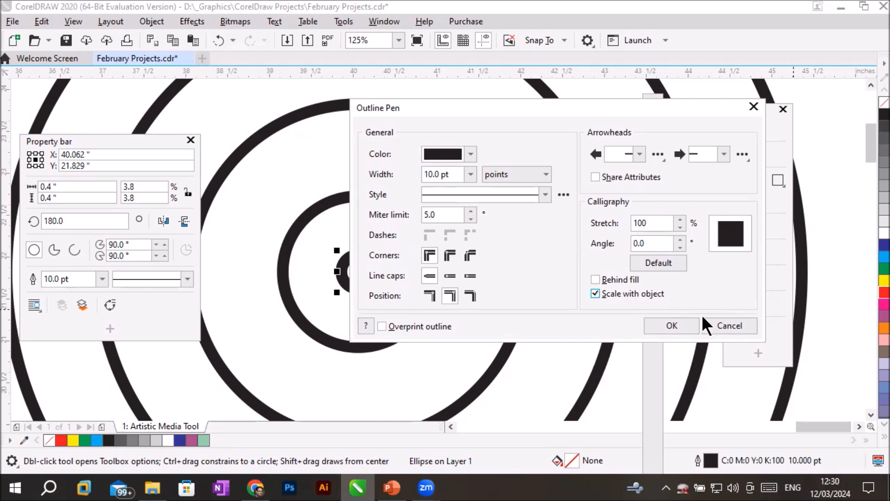
click(671, 316)
Step: Draw a square about 10.1 inches wide beside the concentric circles and set its outline width to 12 pt
scroll(723, 353, down, 2)
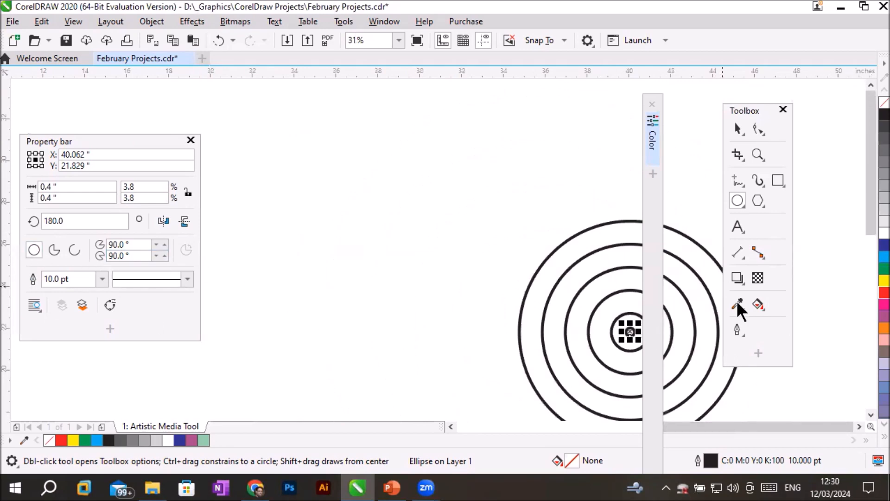
click(778, 180)
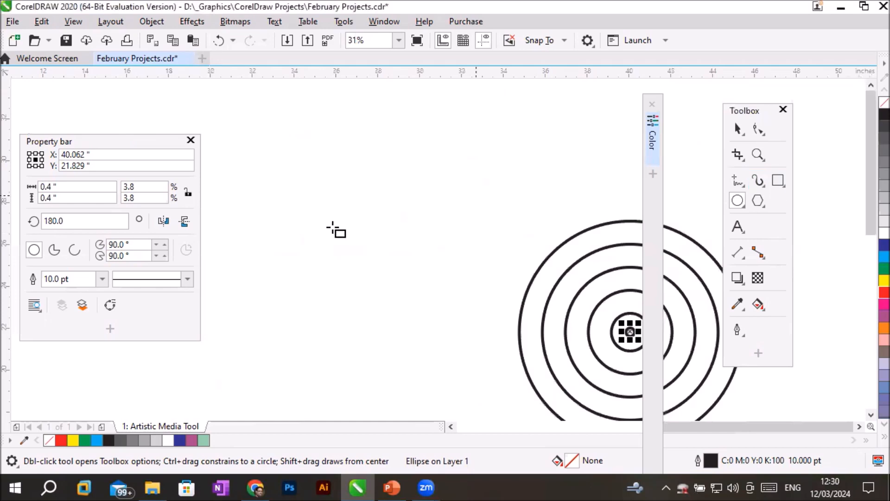
drag(257, 205, 471, 392)
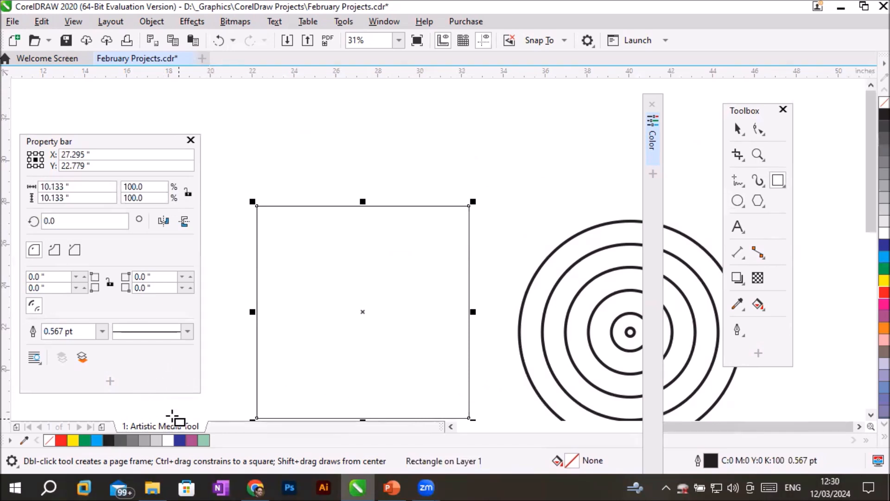
click(102, 331)
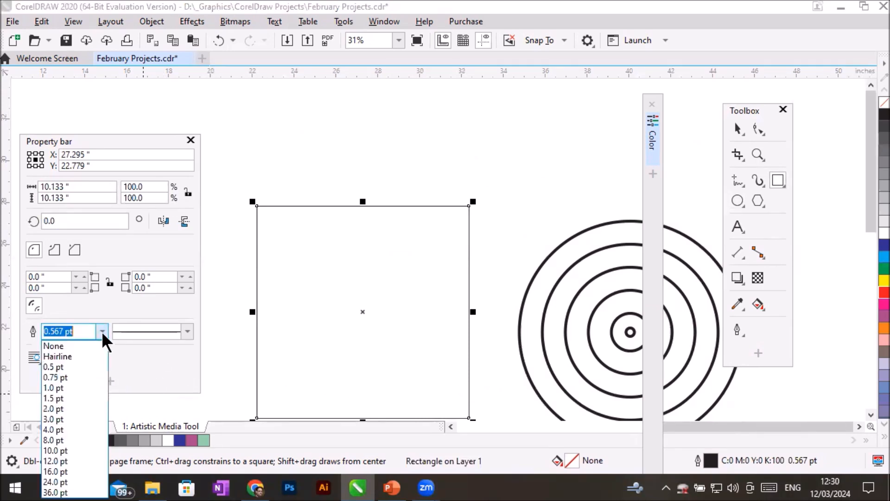
click(76, 461)
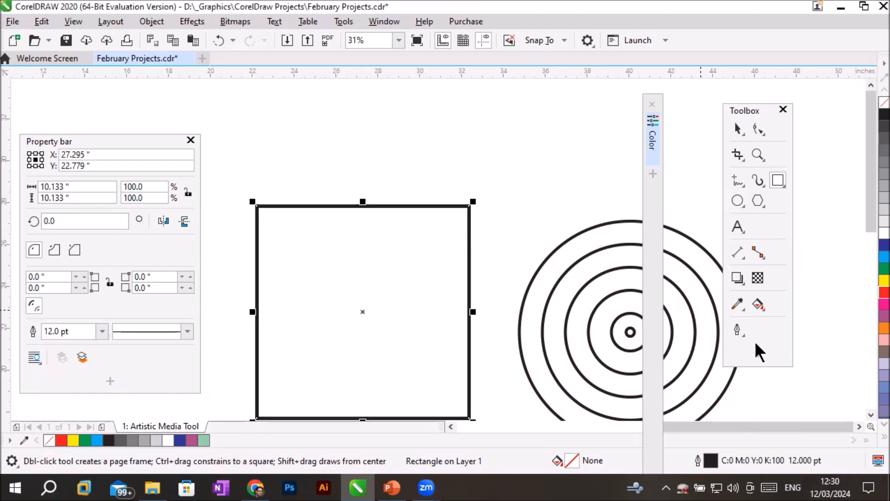
click(870, 414)
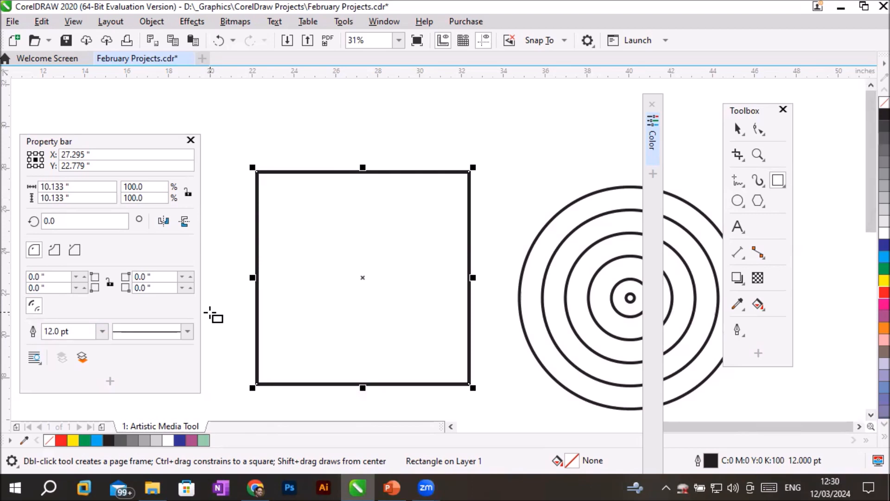
Step: Turn on Scale with object in the new square's Outline Pen settings
click(736, 329)
click(785, 101)
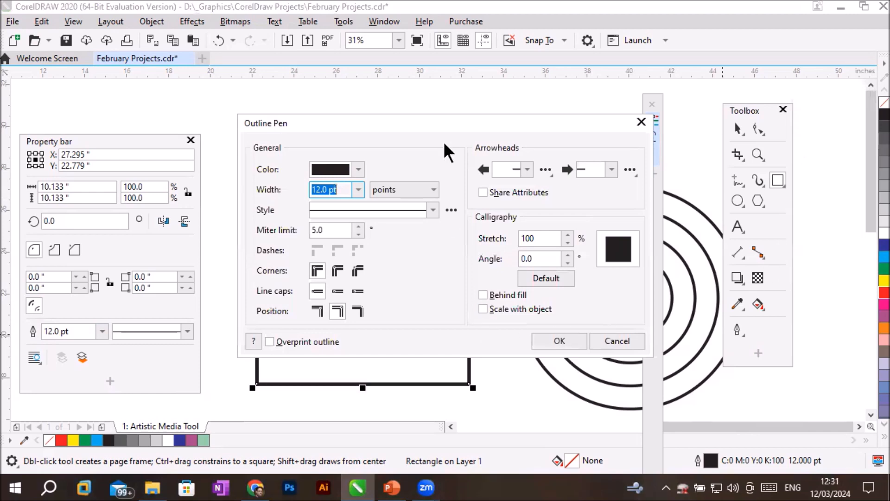
drag(462, 120, 620, 110)
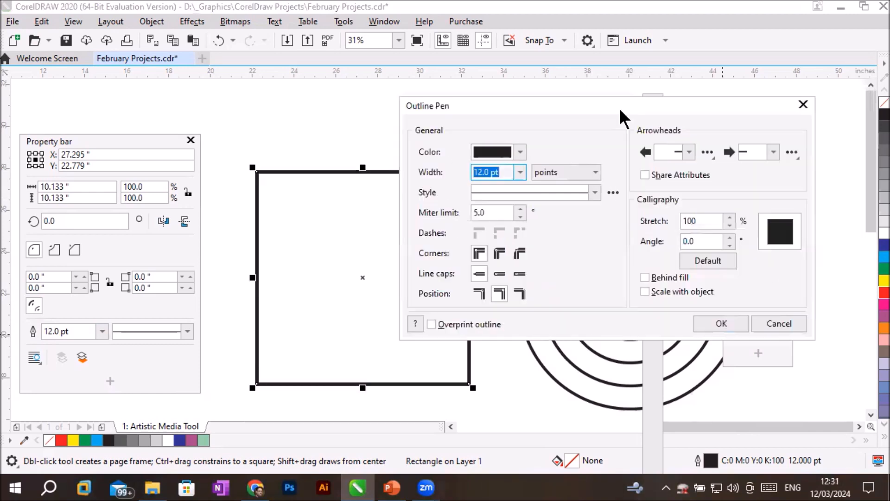
click(649, 290)
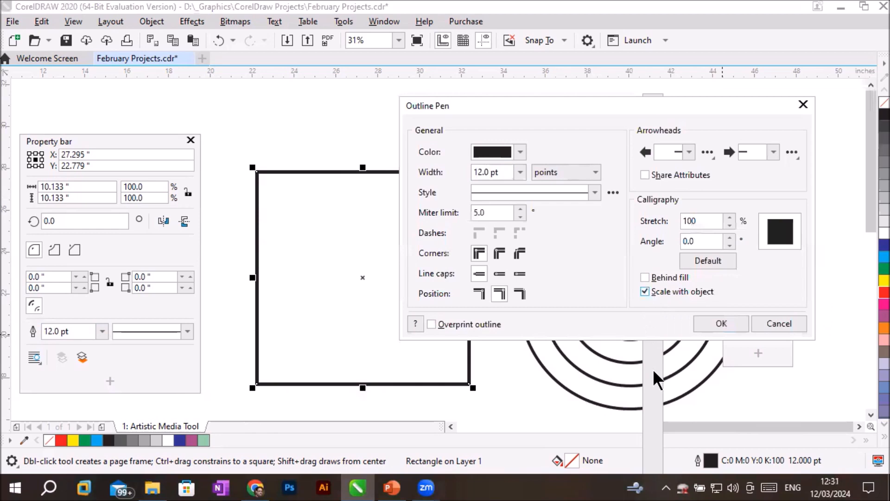
click(719, 323)
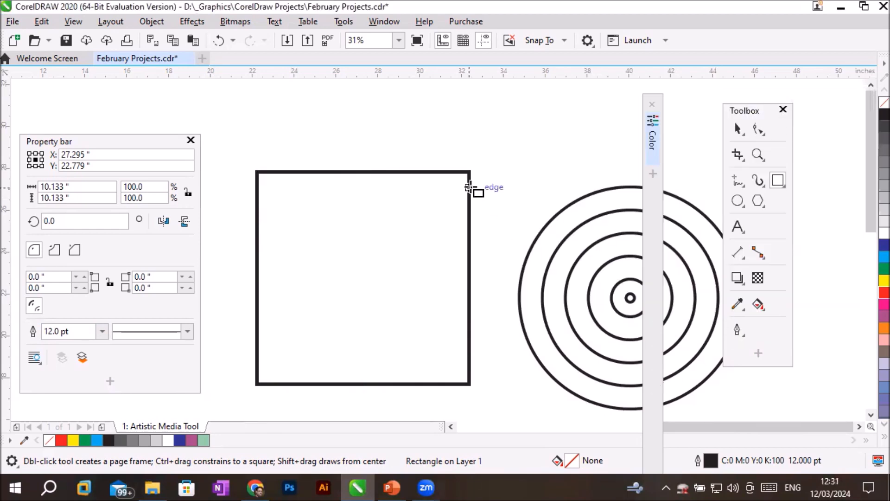
Step: Create a concentric copy of the square scaled down to about 9 inches wide
click(738, 129)
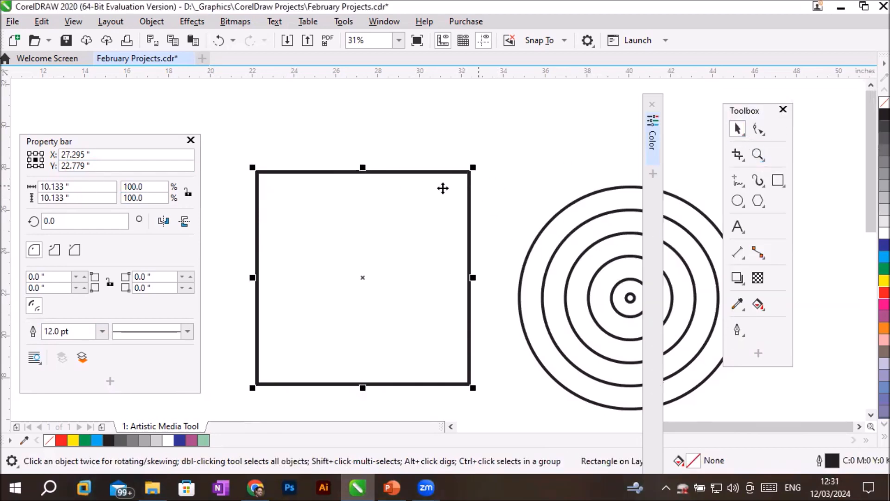
click(65, 331)
drag(120, 323, 10, 330)
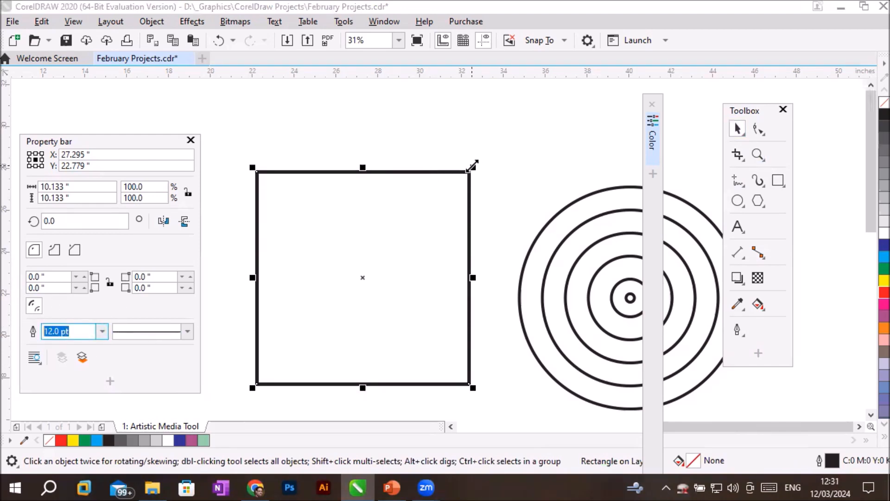
drag(473, 165, 467, 177)
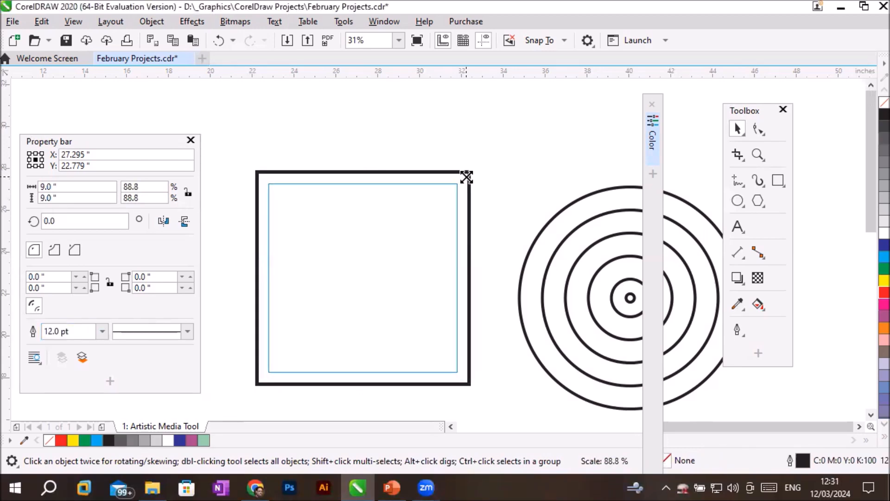
drag(466, 176, 472, 184)
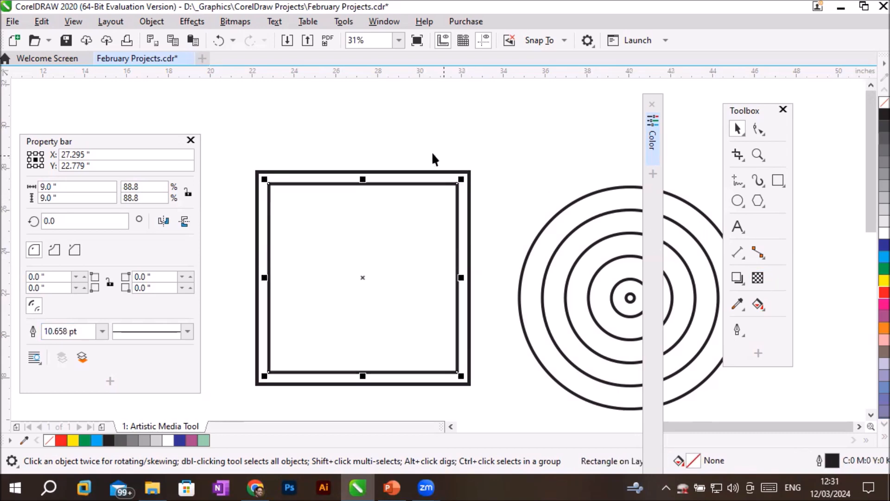
Step: Repeat the scaled duplication until concentric squares fill the original square, and compare their outlines with those of the circles
scroll(415, 157, up, 2)
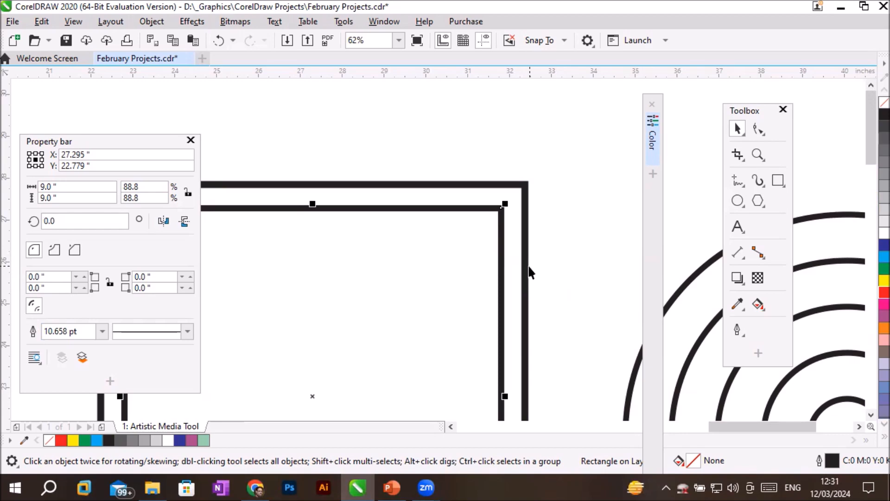
key(ctrl+r)
key(ctrl+r)
key(ctrl+r)
key(ctrl+r)
key(ctrl+r)
key(ctrl+r)
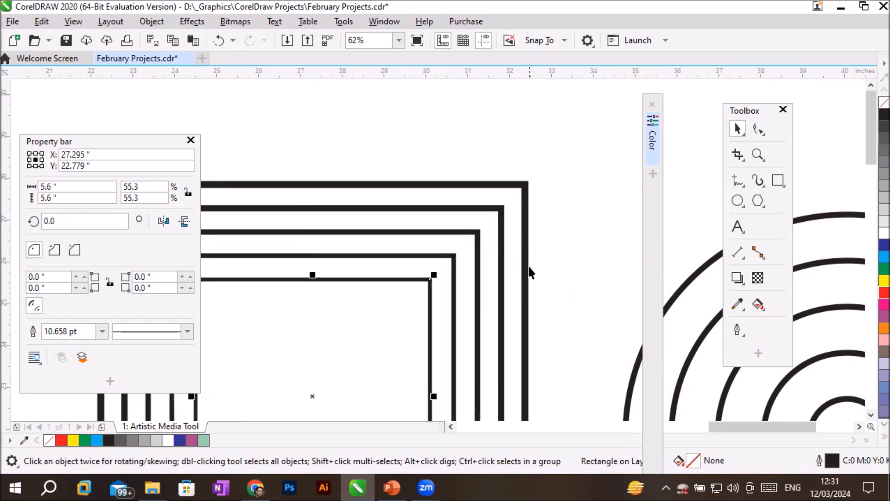
key(ctrl+r)
key(ctrl+r)
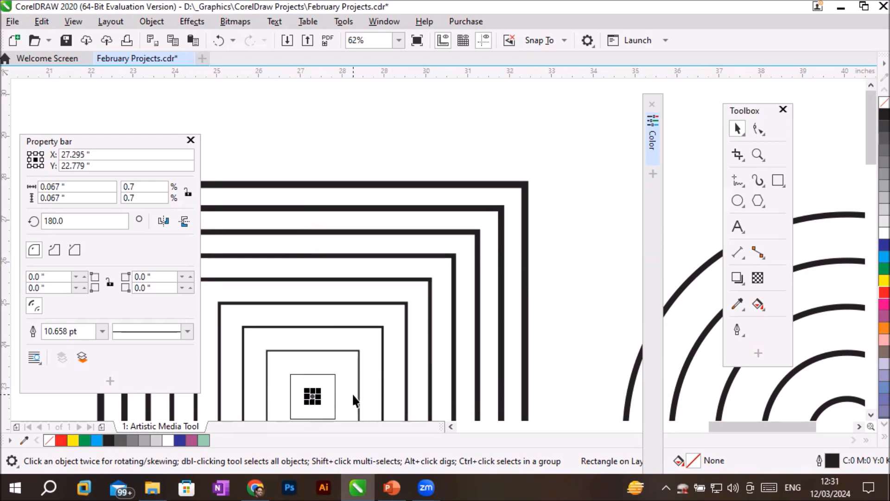
scroll(352, 393, up, 2)
scroll(305, 407, up, 2)
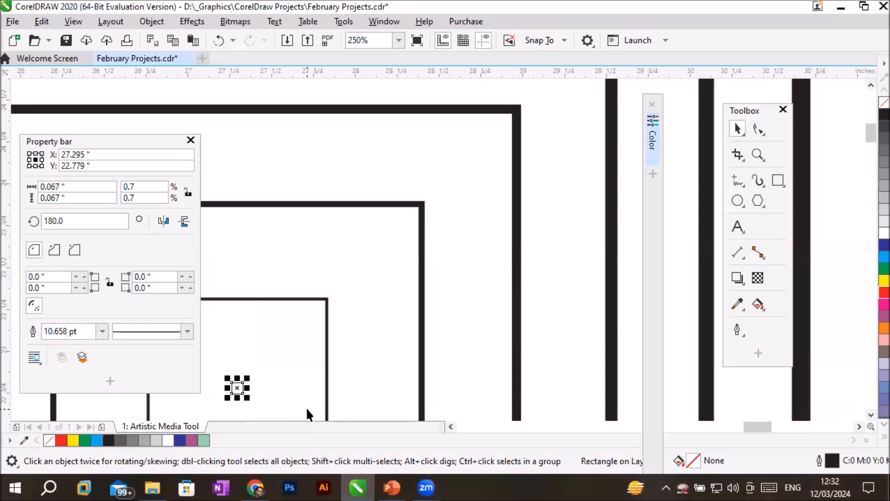
scroll(328, 394, down, 5)
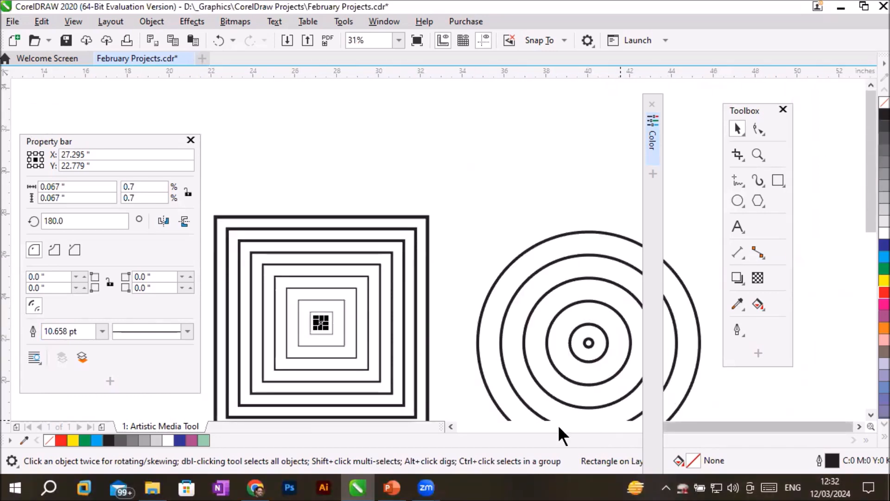
Step: Draw a square about 9.2 inches wide in the empty area above the shapes and set its outline width to 12 pt
click(870, 86)
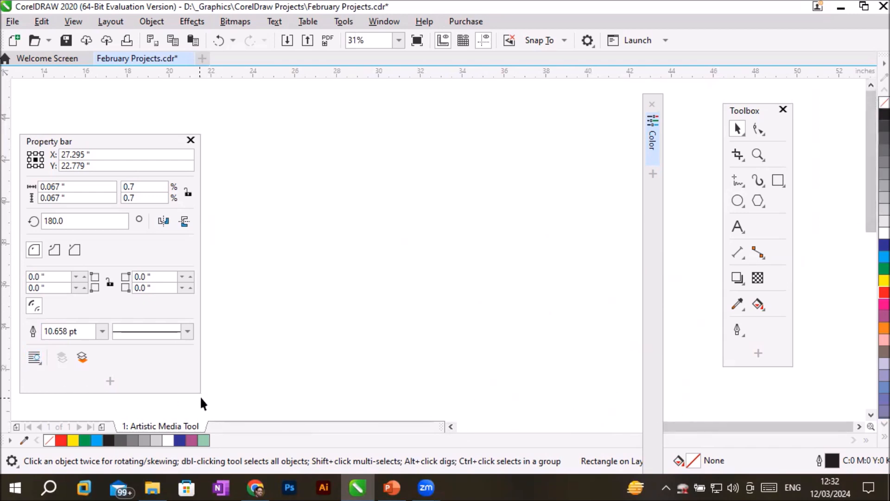
click(772, 182)
drag(318, 165, 511, 356)
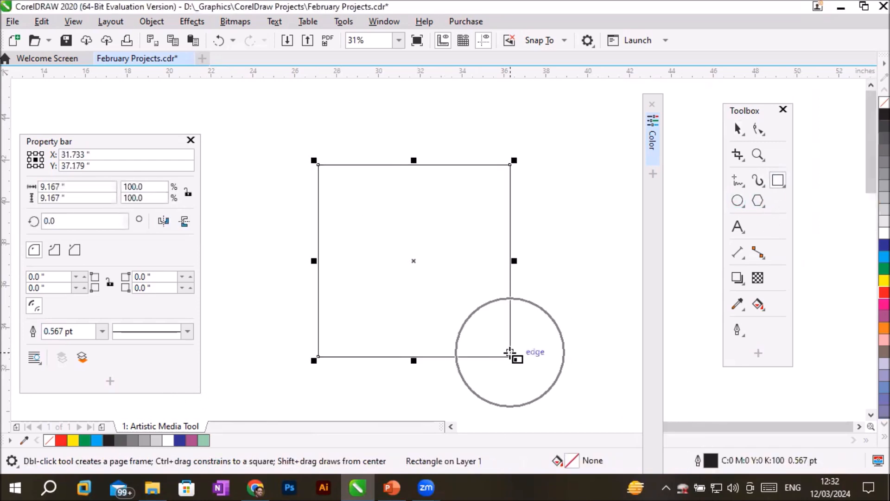
click(100, 330)
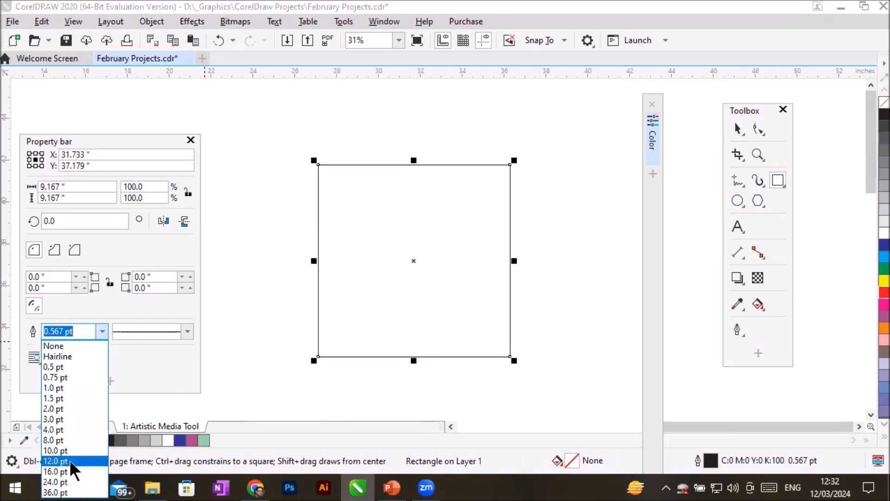
click(71, 462)
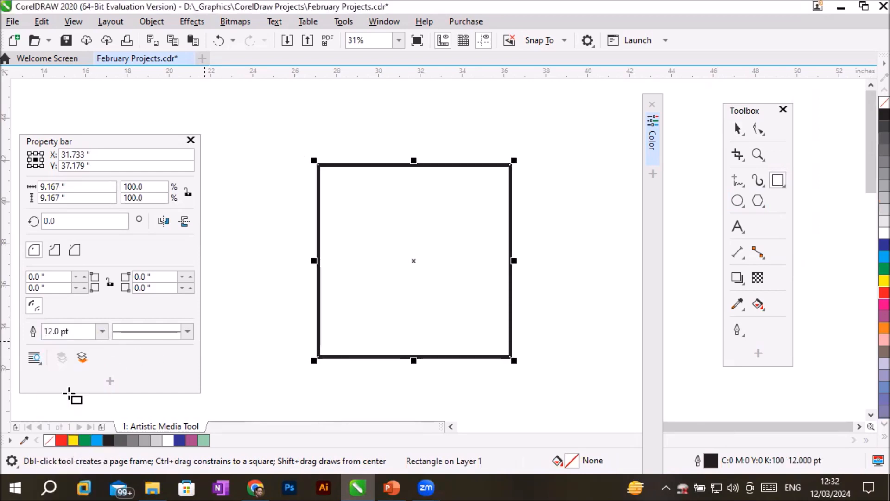
Step: Try rounding the square's upper-right corner in small increments up to a 0.24-inch radius
click(163, 277)
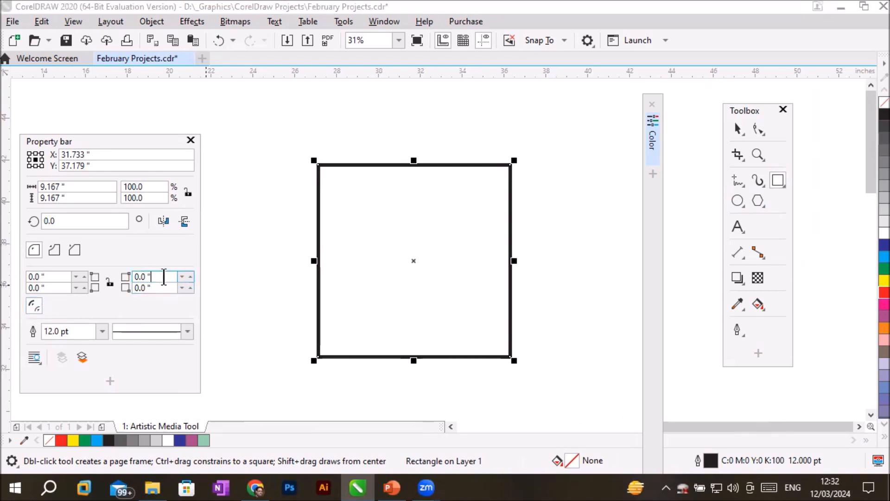
click(190, 274)
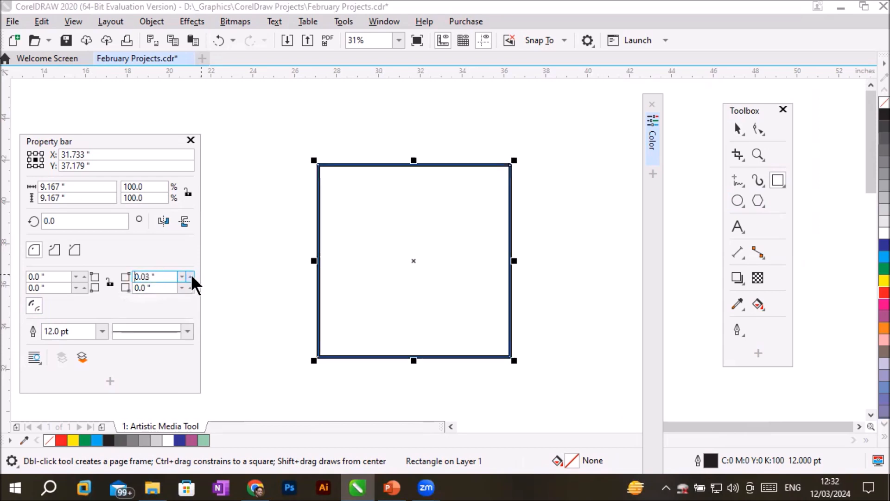
click(191, 275)
click(191, 274)
click(190, 275)
click(190, 274)
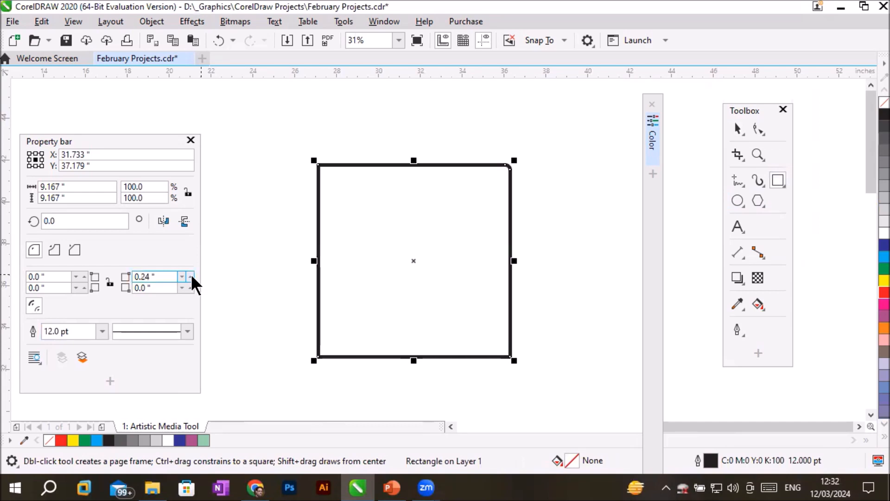
Step: Set the radius of the square's upper-right corner to 1 inch
click(168, 278)
text(1)
key(Return)
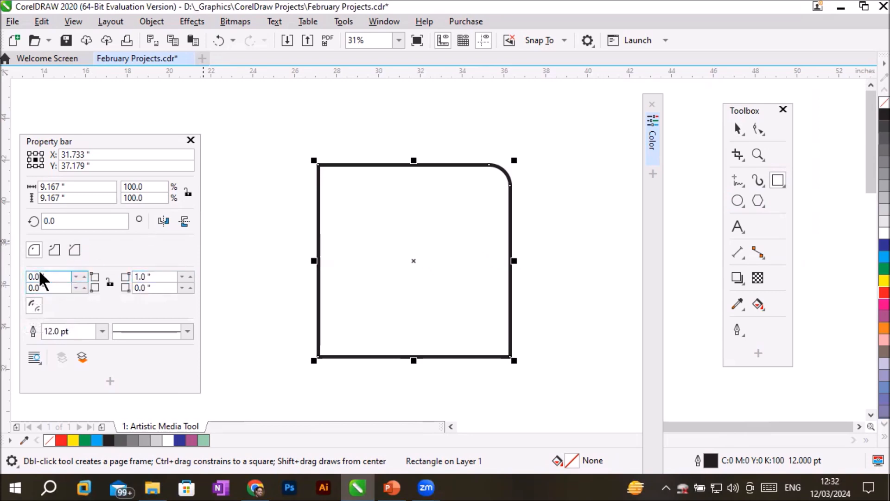
Step: Review the square's Outline Pen settings, keeping the 12 pt width and Scale with object switched off
key(space)
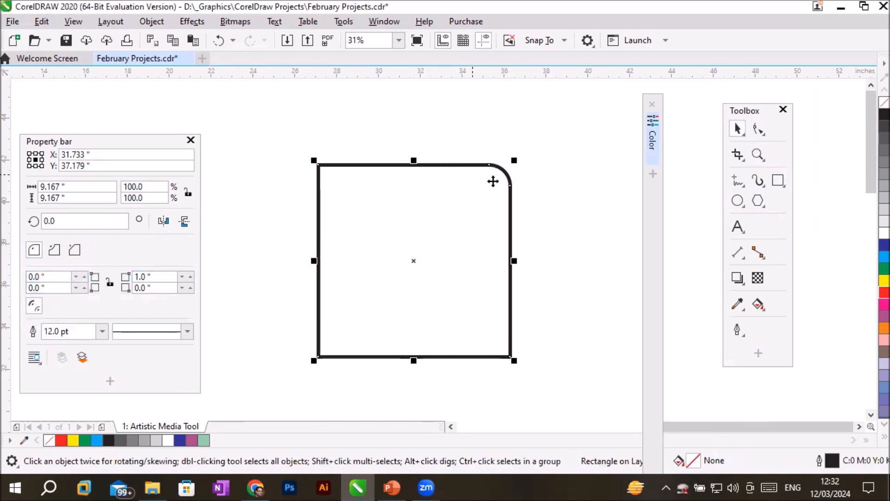
click(737, 329)
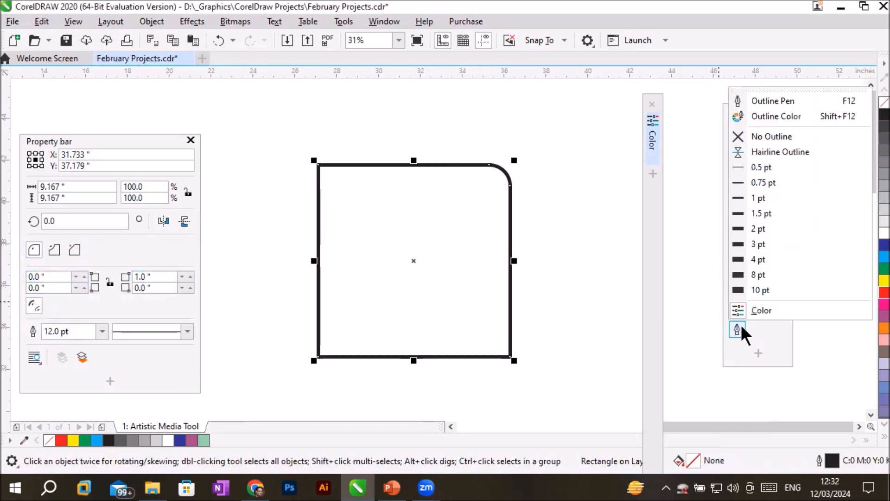
click(775, 100)
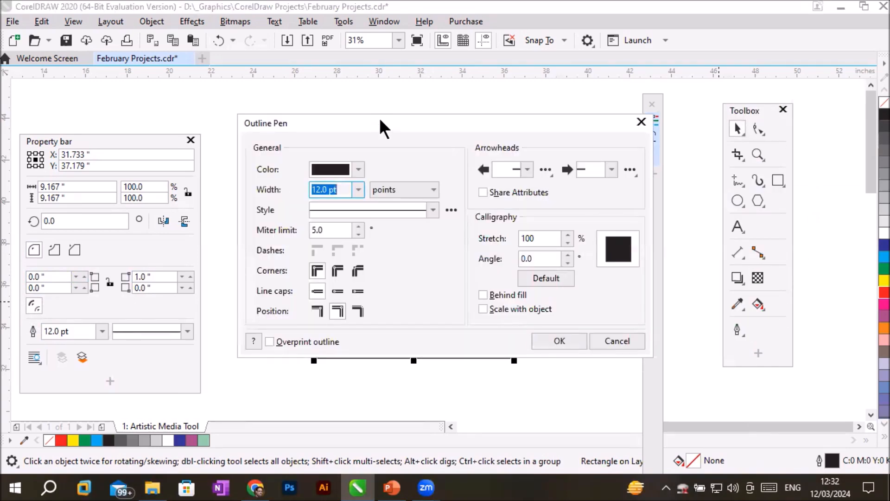
drag(379, 118, 633, 83)
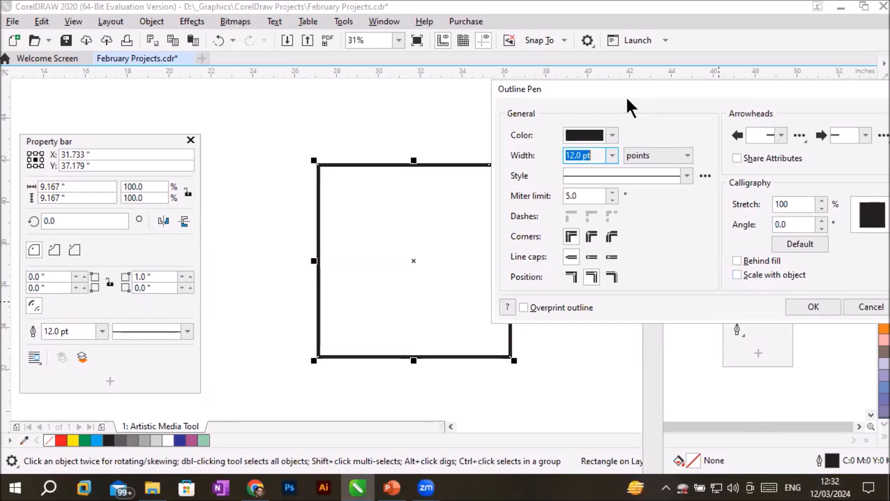
drag(635, 92, 526, 98)
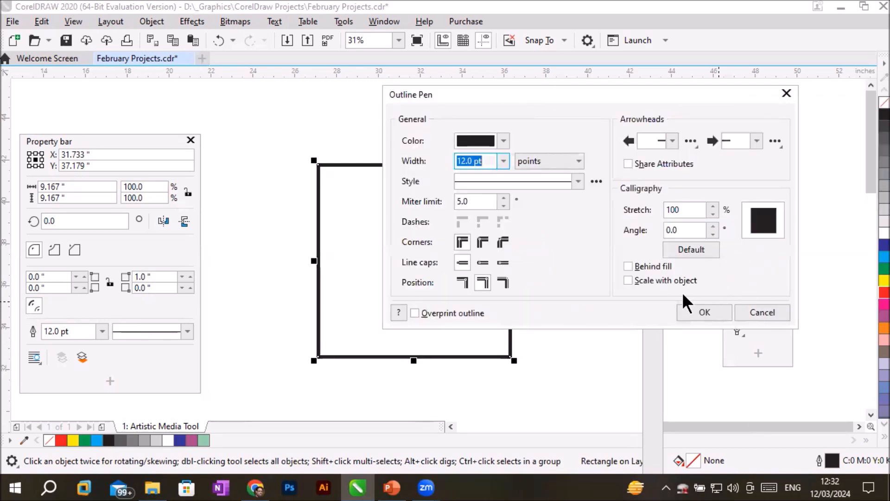
click(700, 311)
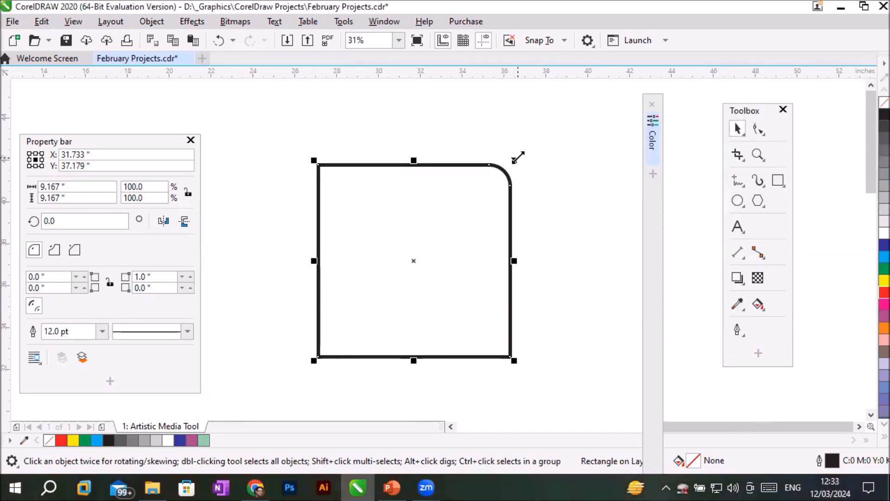
Step: Duplicate the square at about 93.5% scale from its lower-left corner and repeat the duplication until the copies fill the square
drag(518, 157, 520, 181)
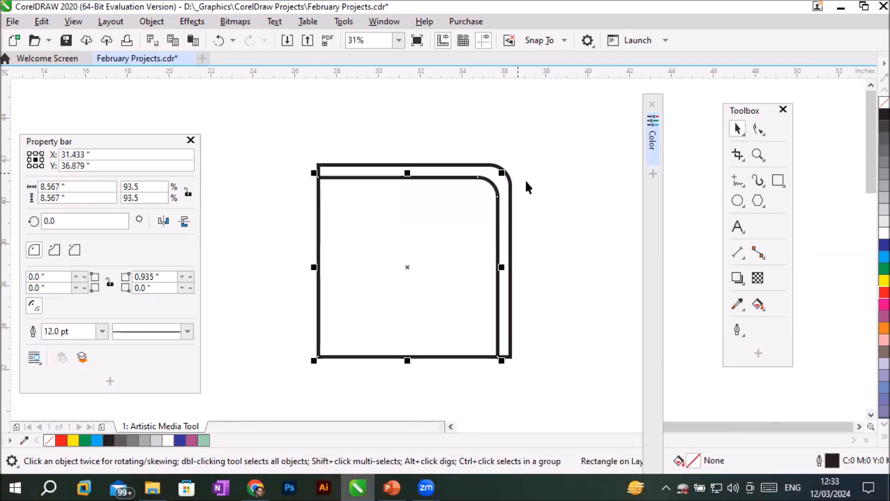
key(ctrl+r)
key(ctrl+r)
key(ctrl+r)
key(ctrl+r)
key(ctrl+r)
key(ctrl+r)
key(ctrl+r)
key(ctrl+r)
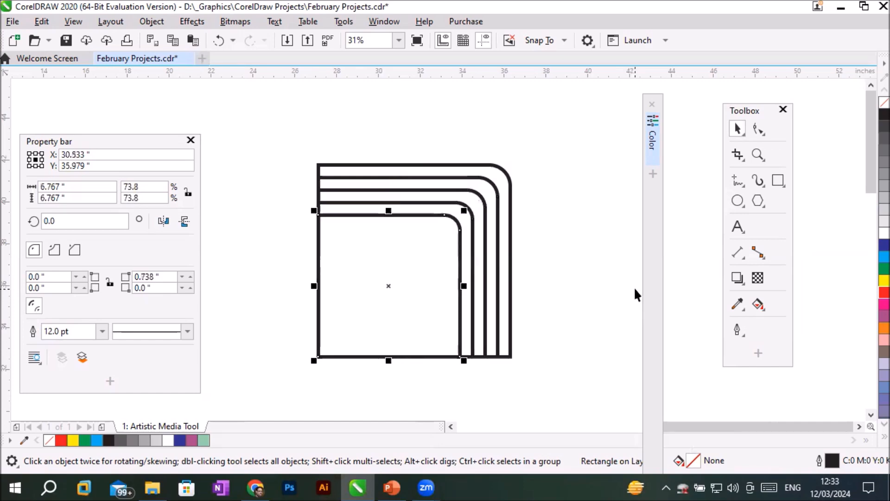
key(ctrl+r)
key(ctrl+r)
key(ctrl+r)
key(ctrl+r)
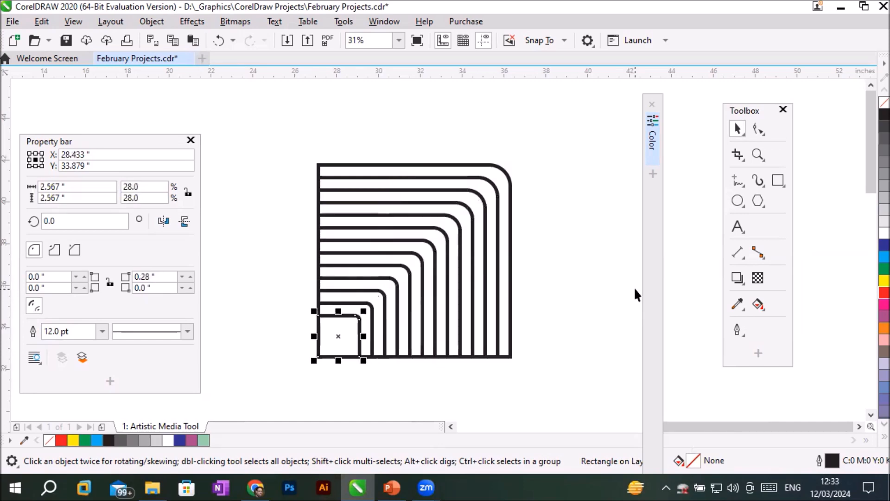
key(ctrl+r)
key(ctrl+r)
key(ctrl+r)
key(ctrl+r)
key(ctrl+r)
key(ctrl+r)
key(ctrl+r)
key(ctrl+r)
key(ctrl+r)
key(ctrl+r)
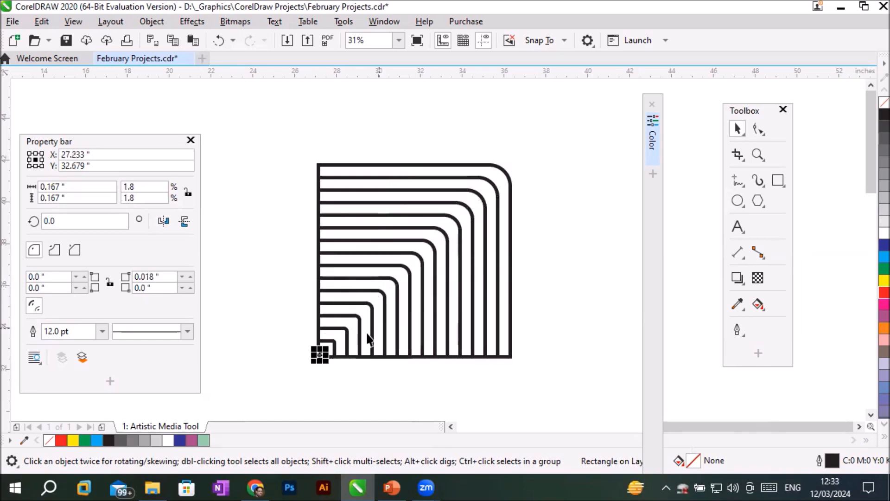
Step: Examine the rounded corners and outline thickness of the nested squares, from the smallest copy to the largest
scroll(328, 356, up, 3)
scroll(327, 355, up, 4)
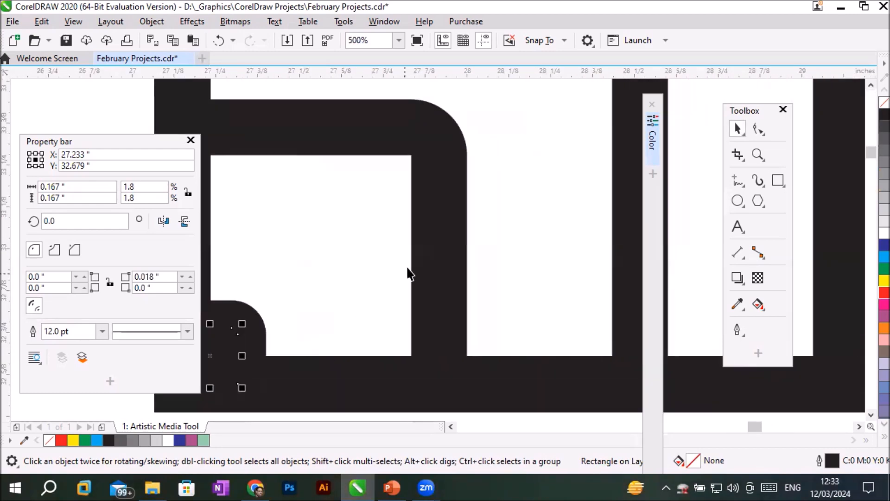
scroll(411, 271, down, 1)
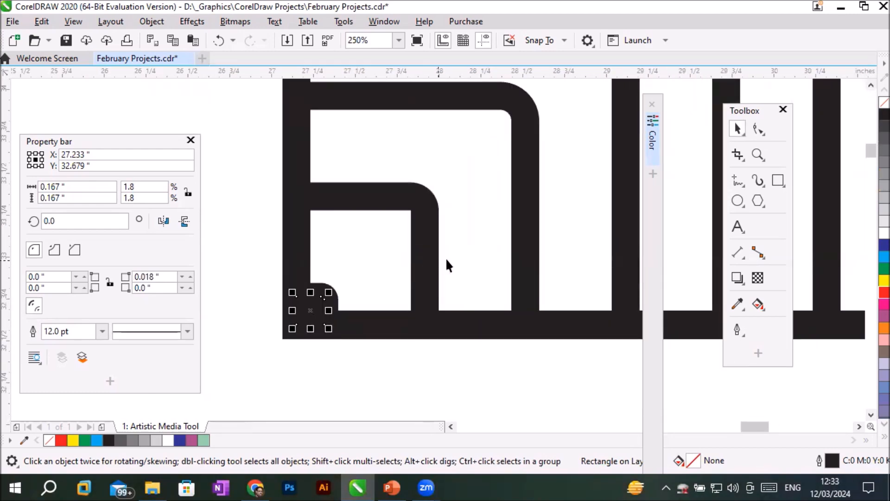
scroll(566, 211, down, 2)
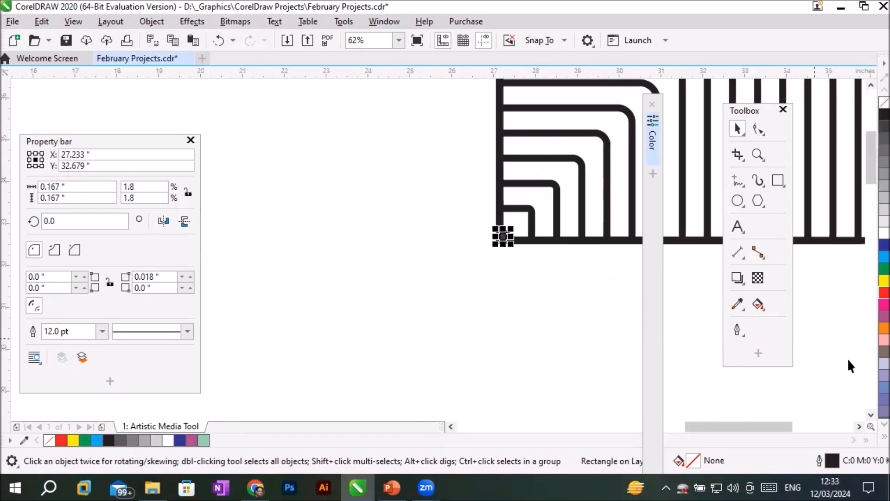
click(858, 425)
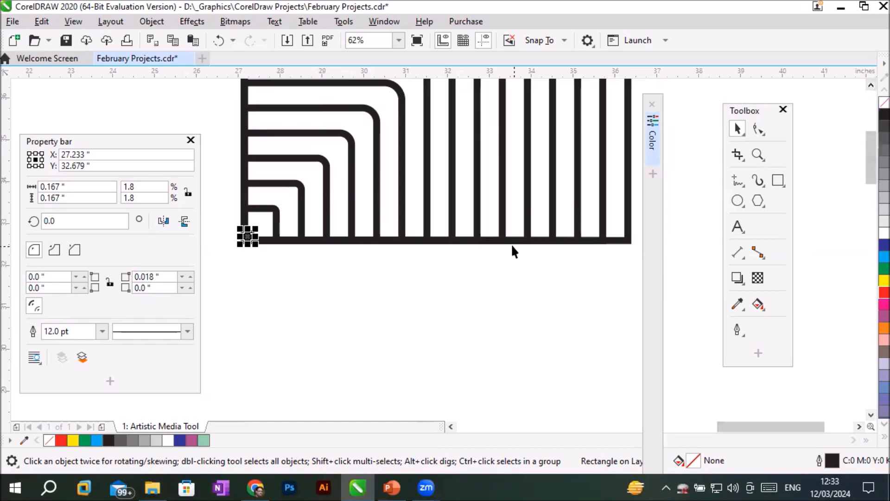
key(h)
drag(496, 209, 459, 389)
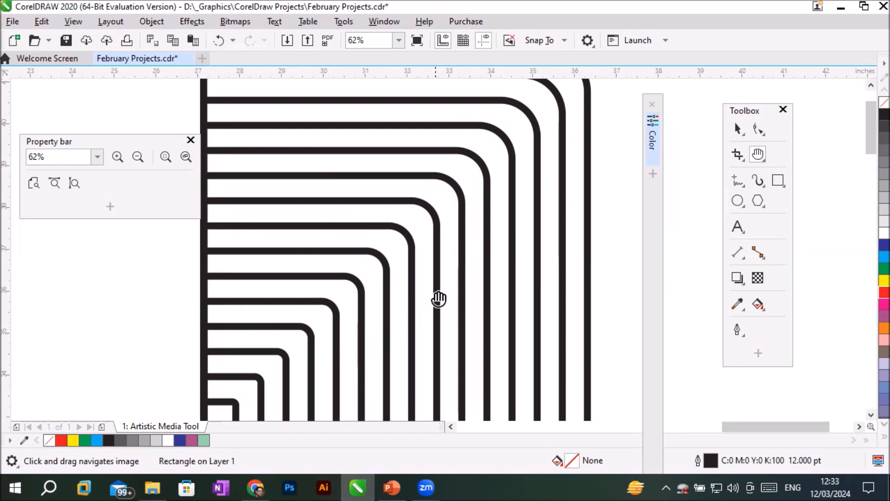
scroll(457, 276, up, 2)
scroll(458, 277, down, 2)
scroll(458, 276, down, 1)
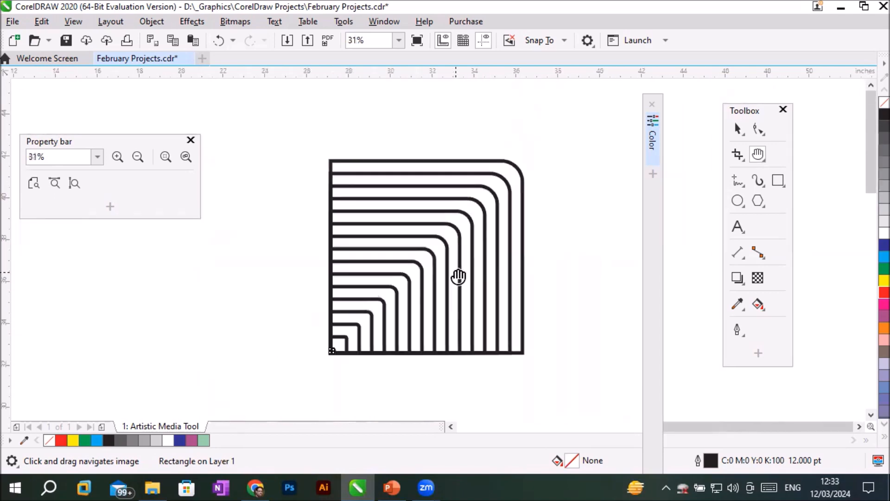
Step: Draw a polygon about 10 inches wide in the empty area left of the nested squares and give it 6 sides
click(451, 426)
click(450, 425)
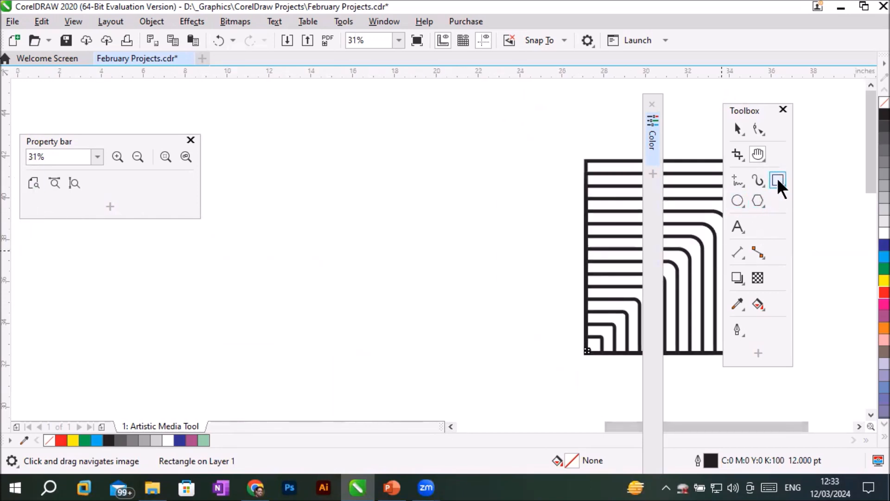
click(758, 200)
drag(267, 170, 487, 385)
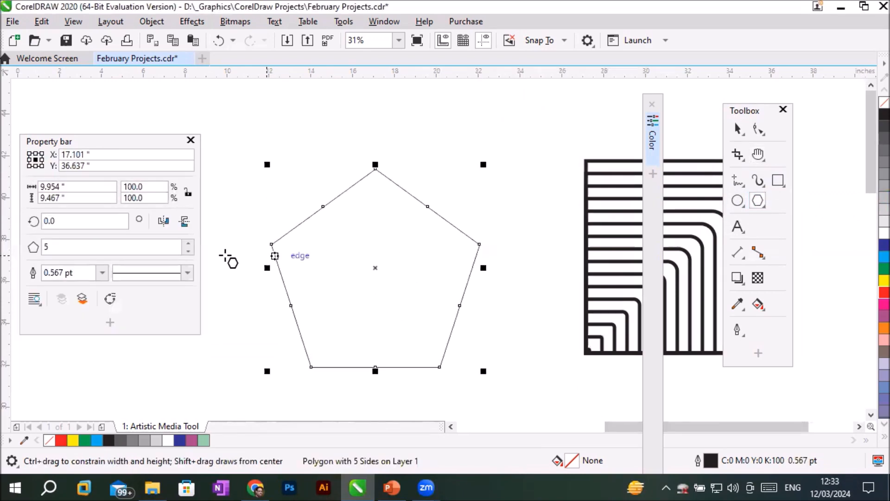
click(188, 243)
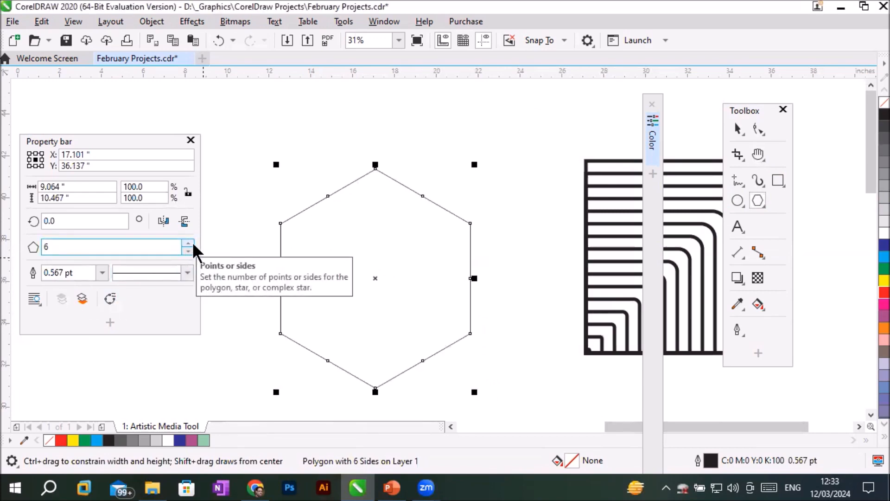
Step: Set the hexagon's outline width to 10 pt and enable Scale with object for it
click(736, 329)
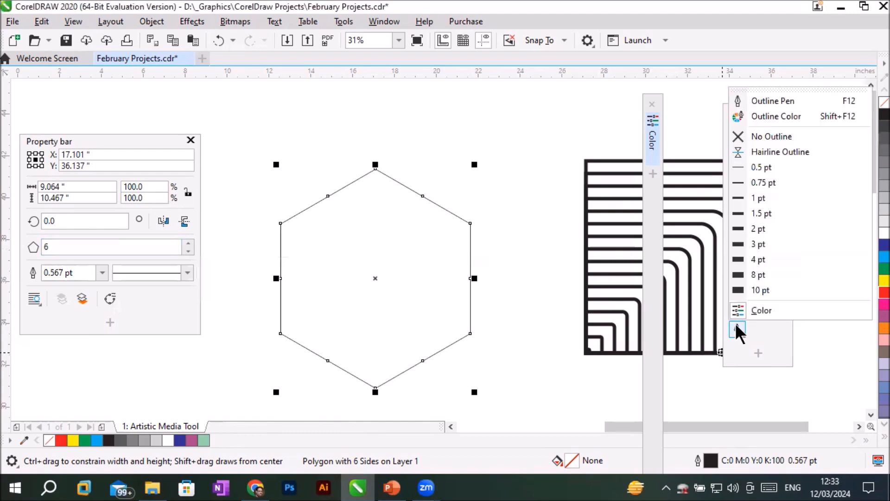
click(762, 290)
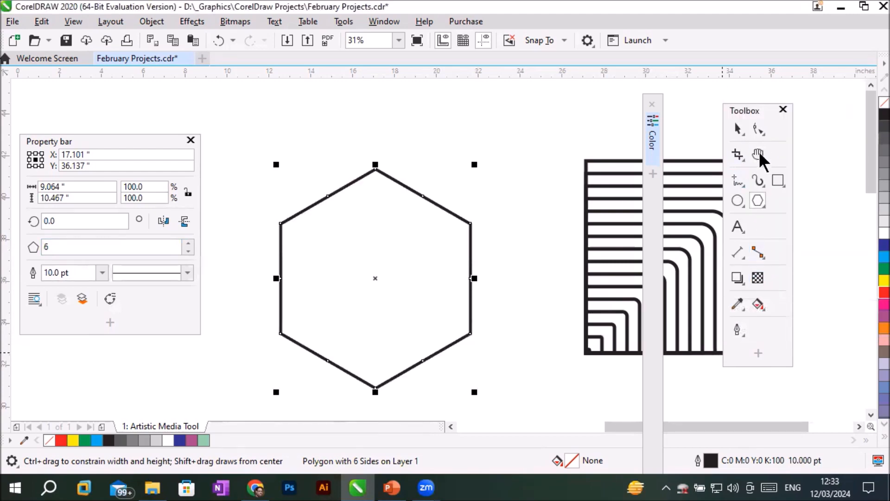
click(736, 329)
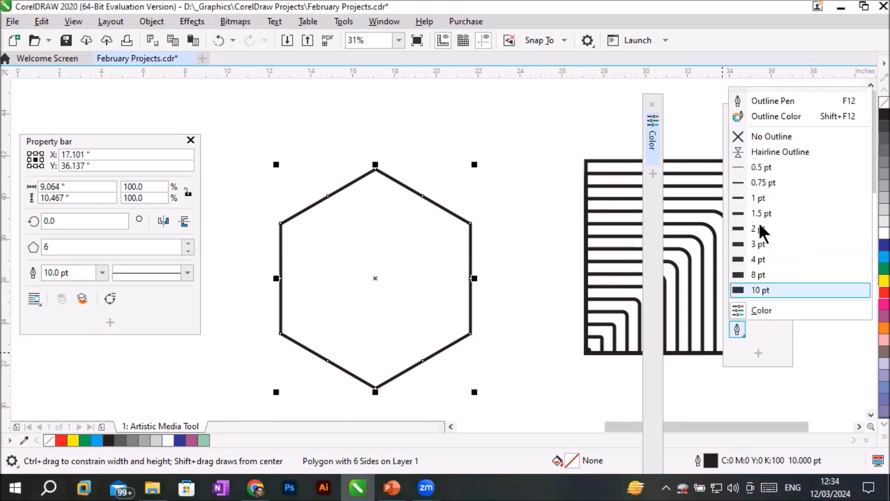
click(774, 102)
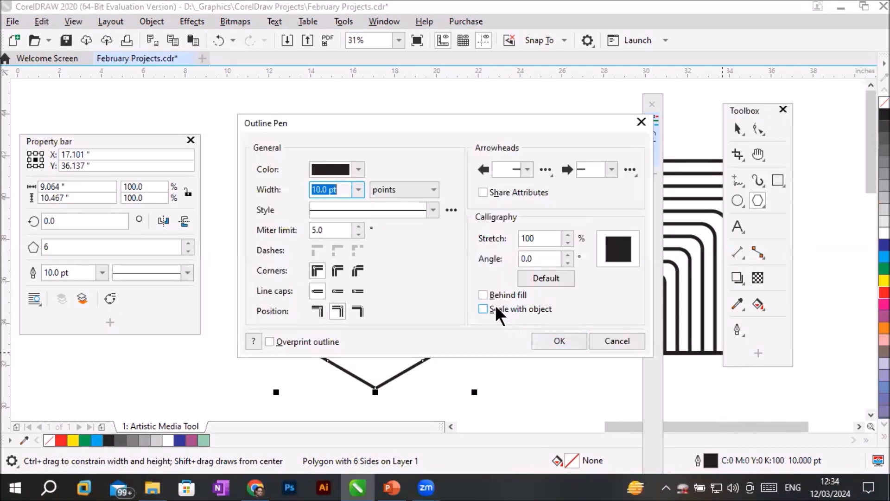
click(495, 307)
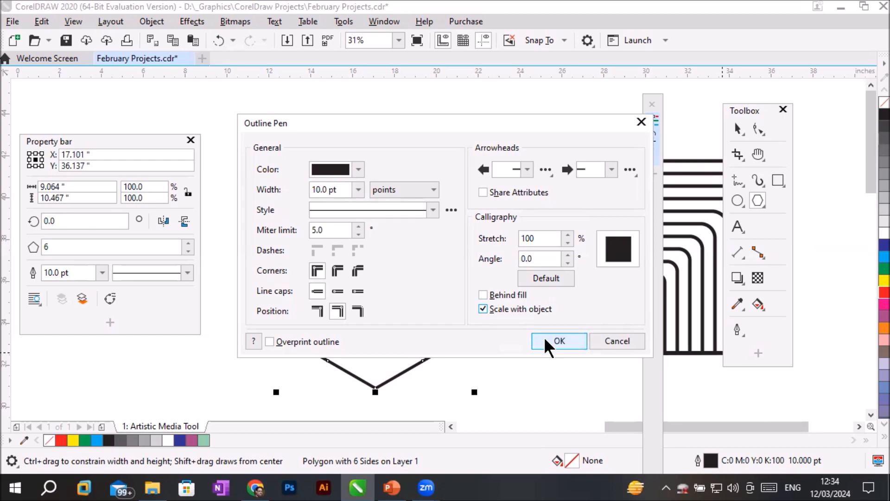
click(549, 343)
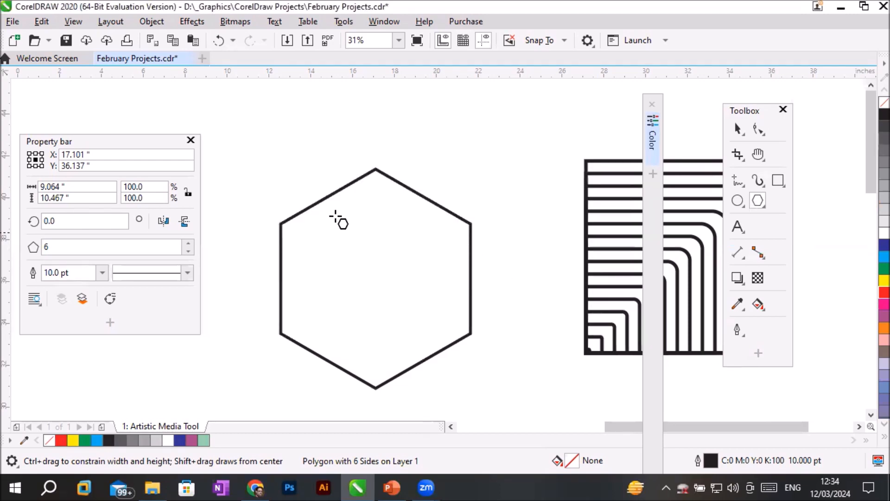
Step: Duplicate the hexagon at about 87.9% scale around its centre and repeat the duplication until concentric hexagons fill it
click(737, 129)
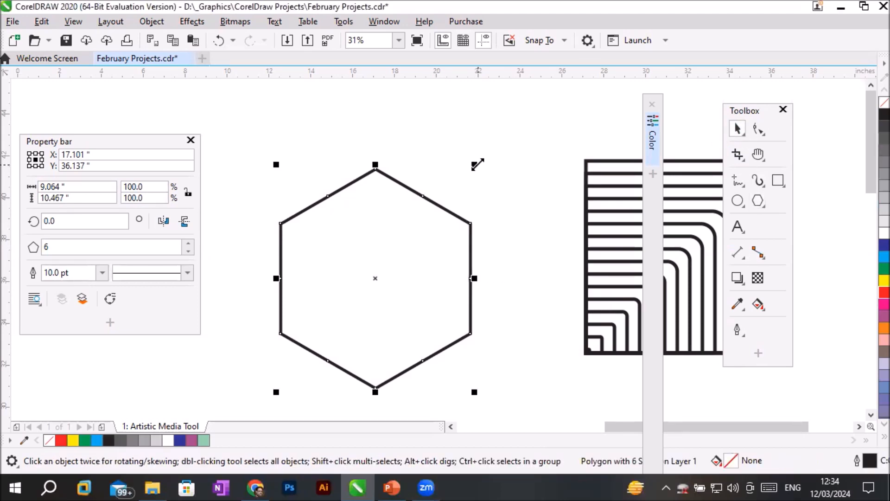
drag(477, 164, 472, 177)
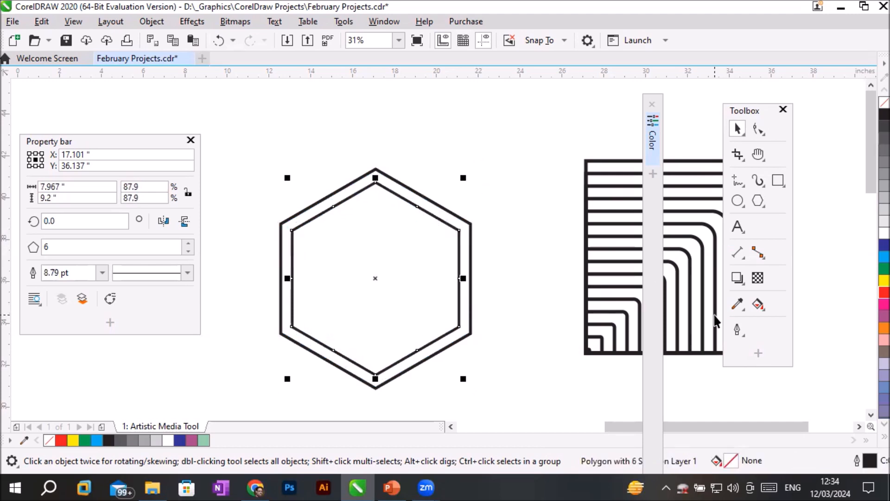
key(ctrl+r)
key(ctrl+r)
key(ctrl+r)
key(ctrl+r)
key(ctrl+r)
key(ctrl+r)
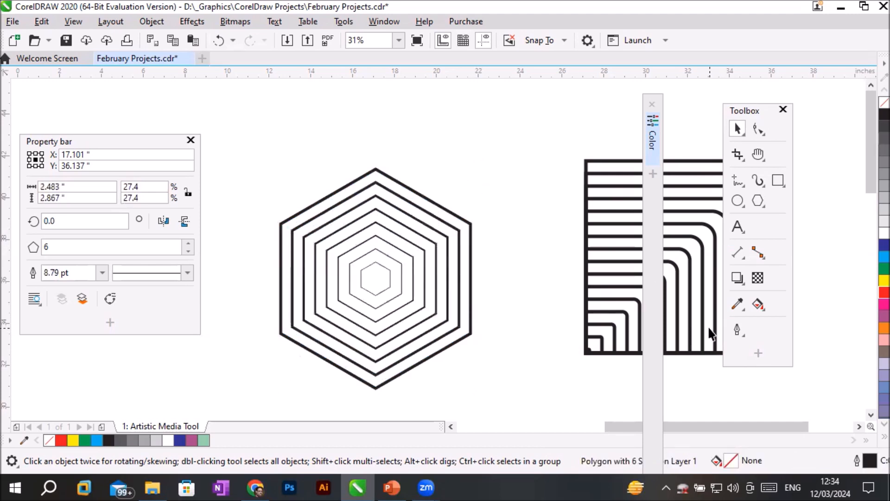
key(ctrl+r)
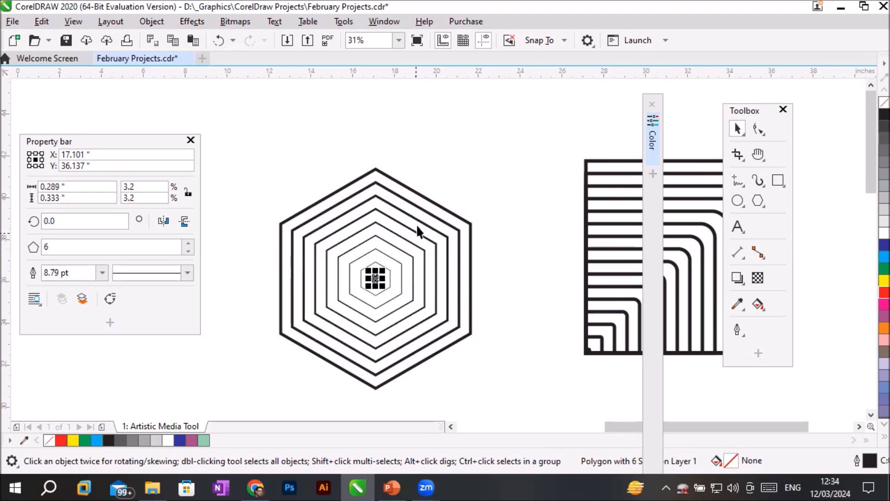
Step: Compare the outline thickness of the concentric hexagons with that of the nested rounded squares, both close up and in overview
scroll(433, 199, up, 1)
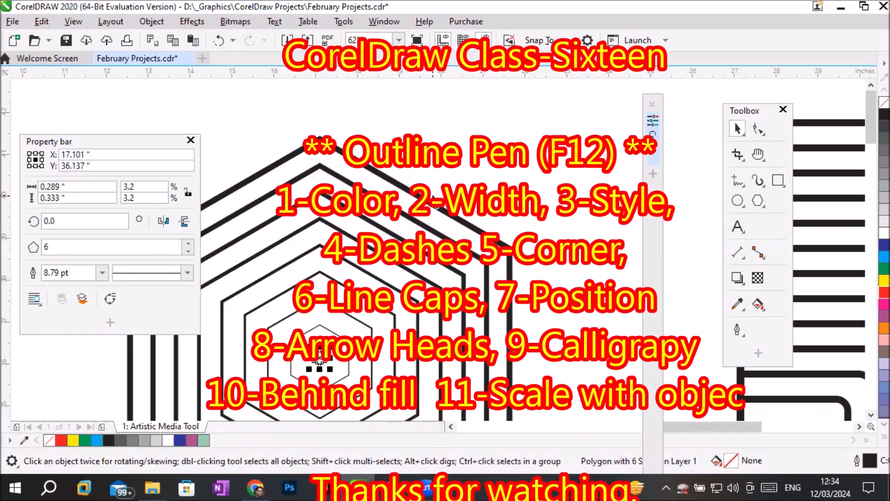
click(859, 426)
click(858, 426)
click(859, 426)
click(858, 426)
click(858, 426)
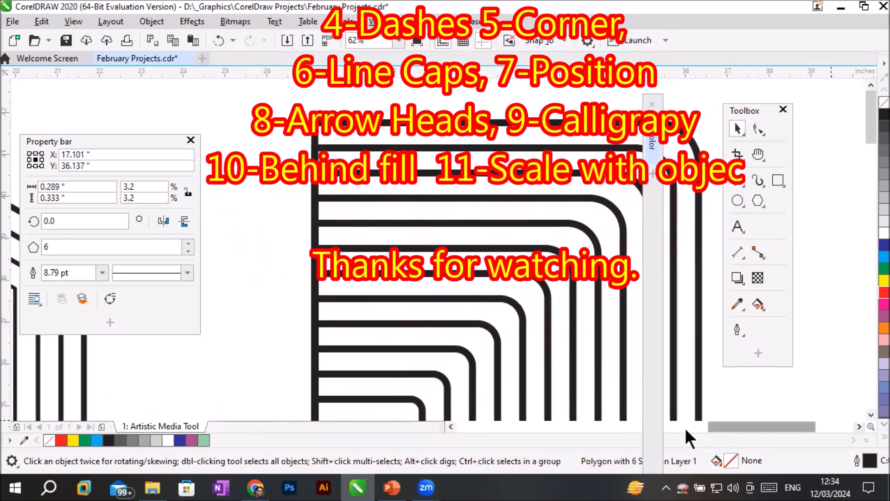
click(451, 425)
click(451, 426)
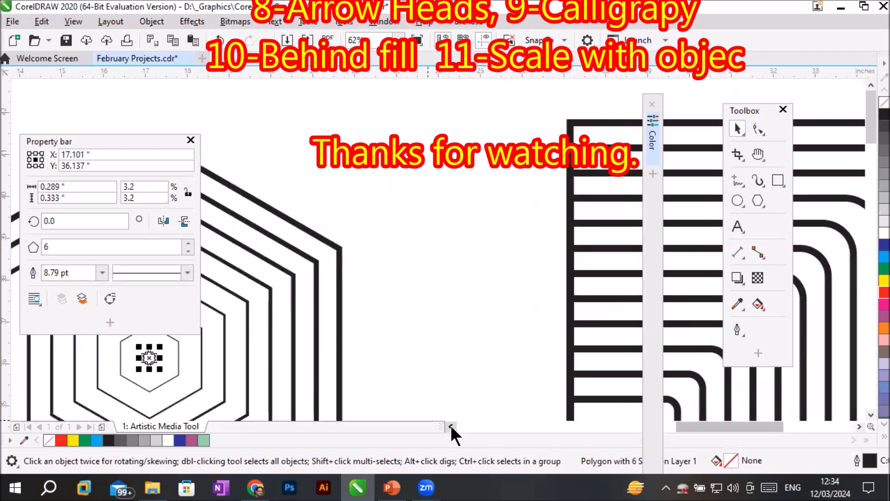
click(451, 425)
click(450, 425)
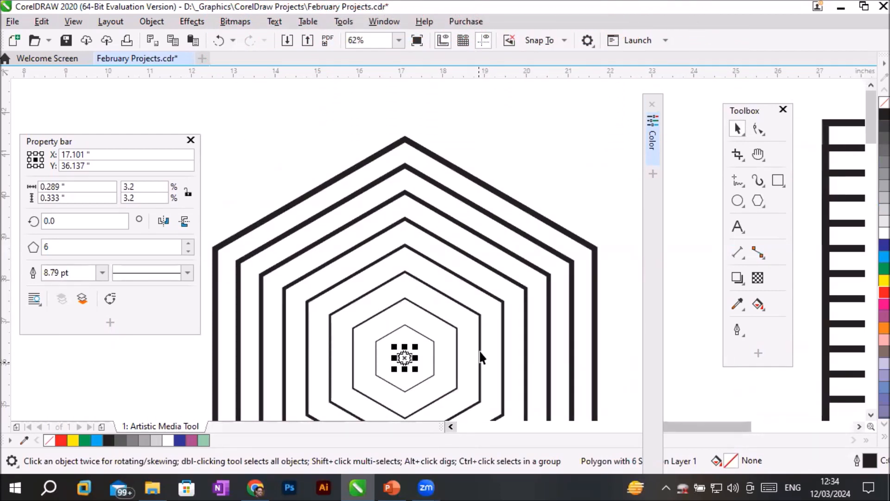
scroll(489, 343, down, 3)
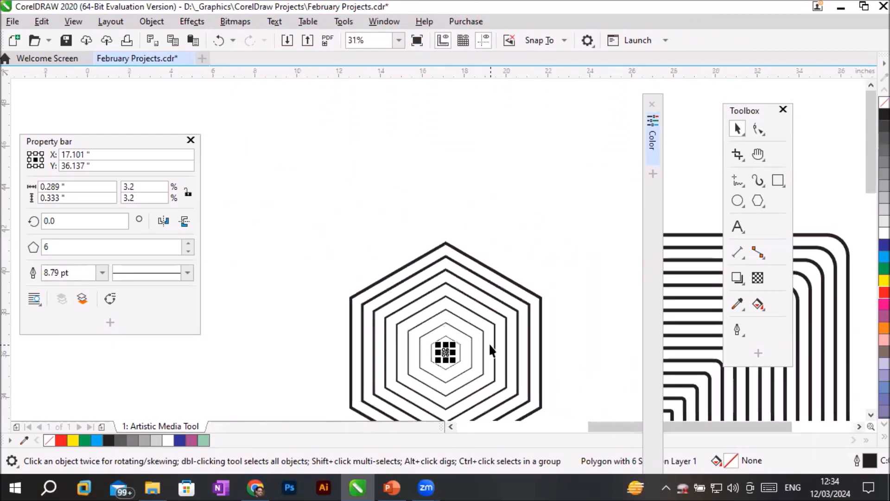
click(859, 426)
click(858, 426)
scroll(517, 350, down, 1)
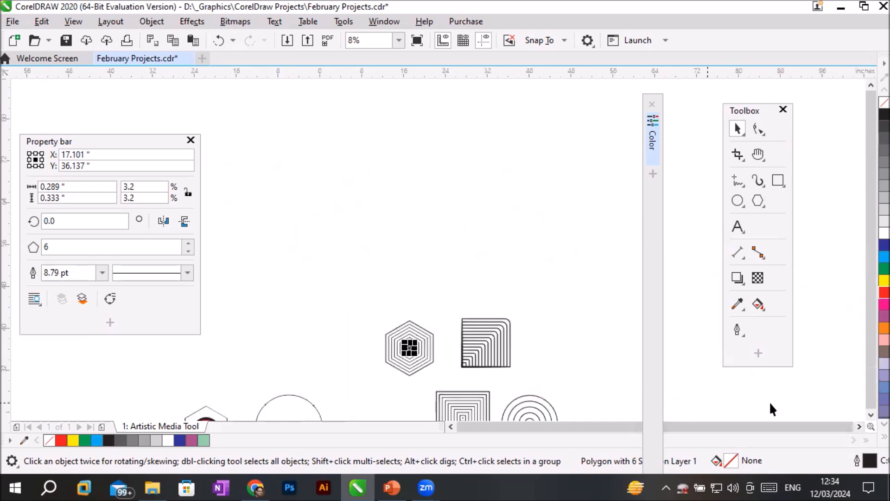
click(859, 426)
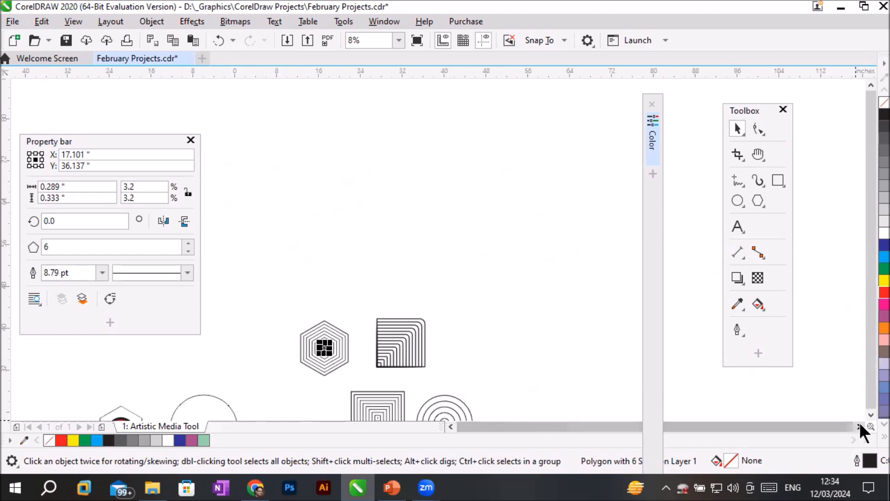